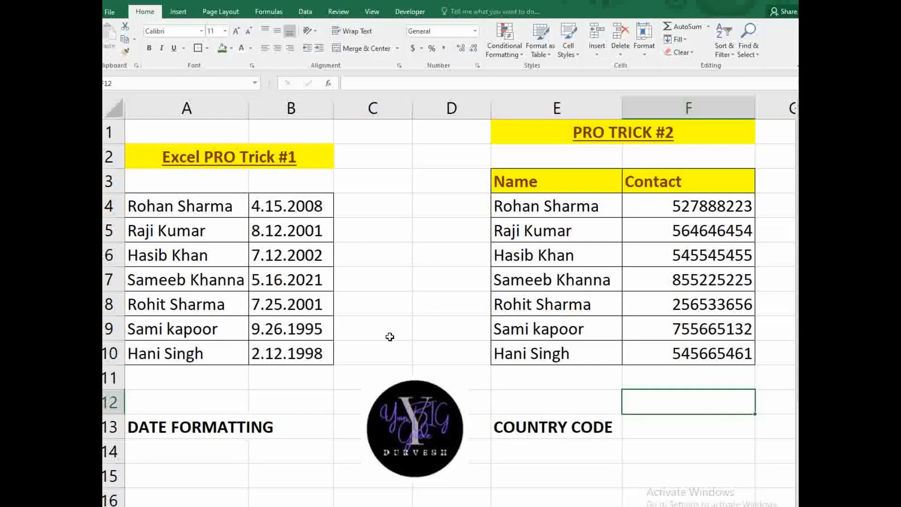
- Select the dot-separated dates like 4.15.2008 in B4:B10 and show the Data ribbon
{"action": "left_click", "coordinate": [164, 433]}
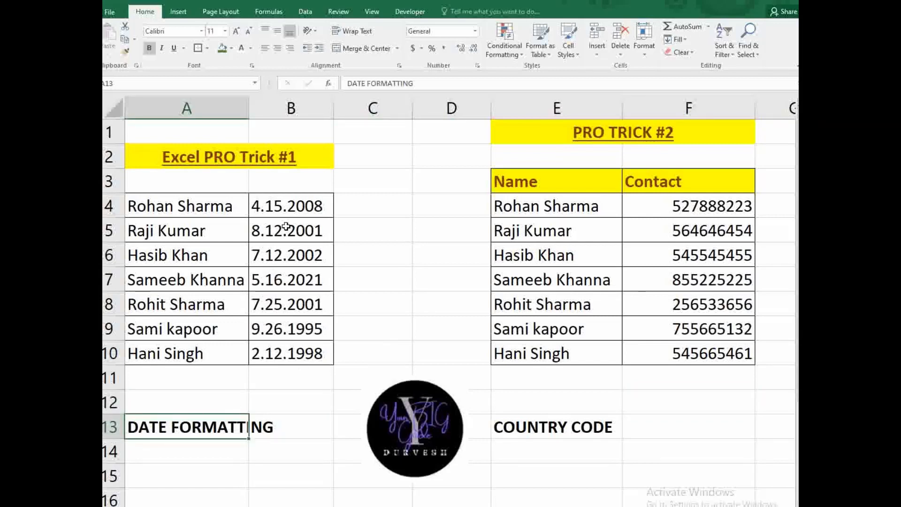
{"action": "left_click_drag", "start_coordinate": [287, 202], "coordinate": [286, 353]}
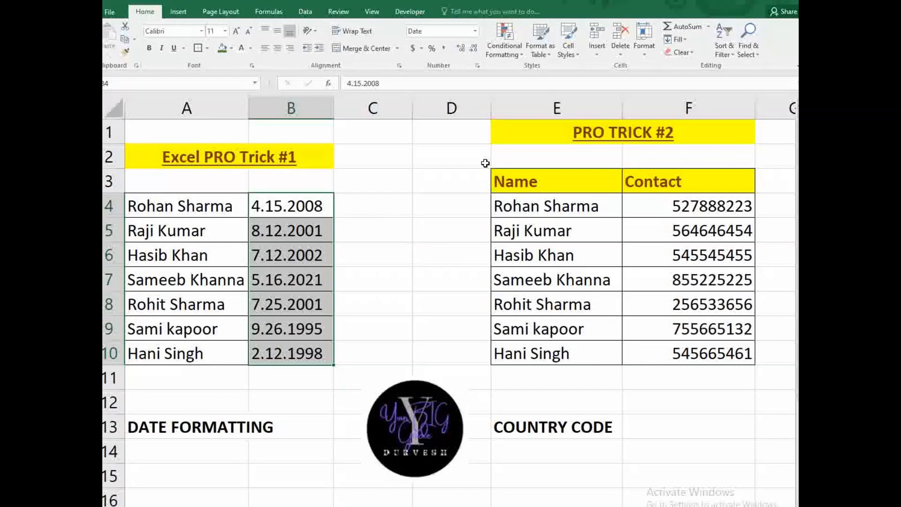
{"action": "left_click", "coordinate": [438, 182]}
{"action": "left_click_drag", "start_coordinate": [271, 205], "coordinate": [277, 352]}
{"action": "left_click", "coordinate": [306, 13]}
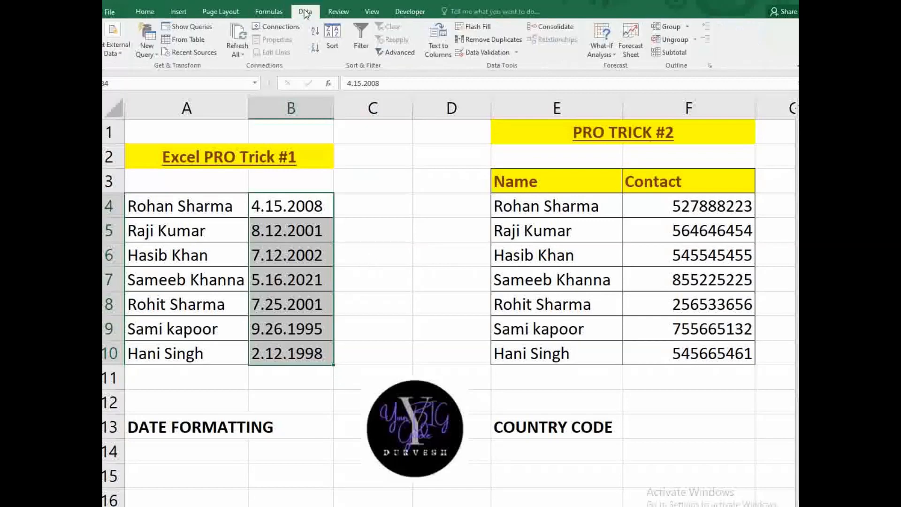
- Start Delimited Text to Columns with Tab and '/' delimiters, treating consecutive delimiters as one
{"action": "left_click", "coordinate": [440, 52]}
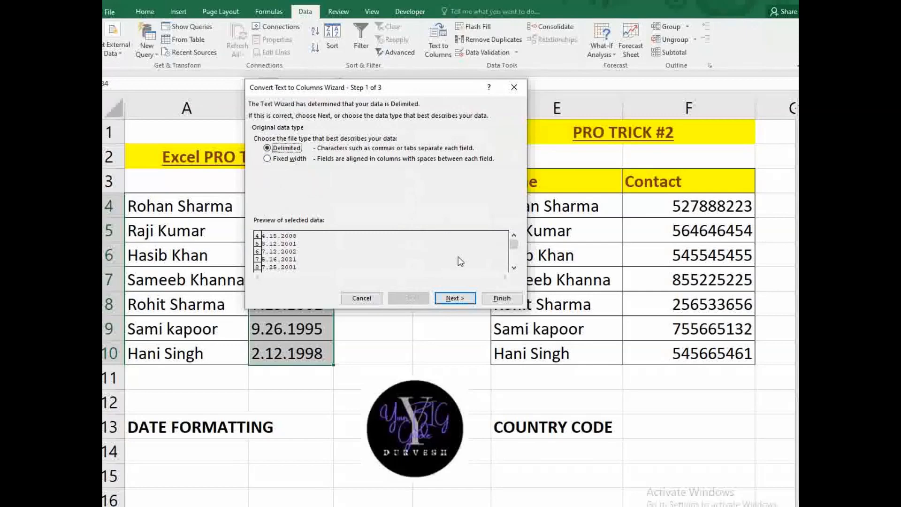
{"action": "left_click", "coordinate": [455, 299]}
{"action": "left_click", "coordinate": [297, 180]}
{"action": "type", "text": "/"}
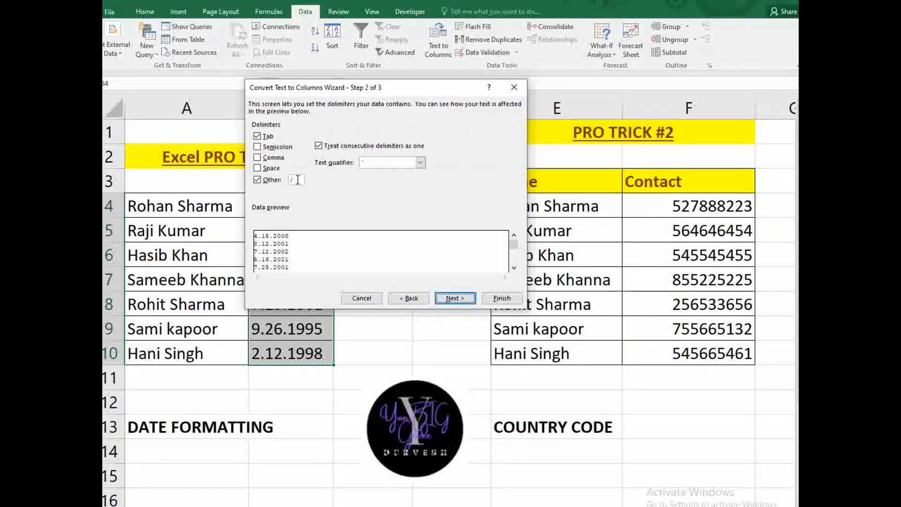
{"action": "left_click", "coordinate": [257, 137]}
{"action": "left_click", "coordinate": [259, 138]}
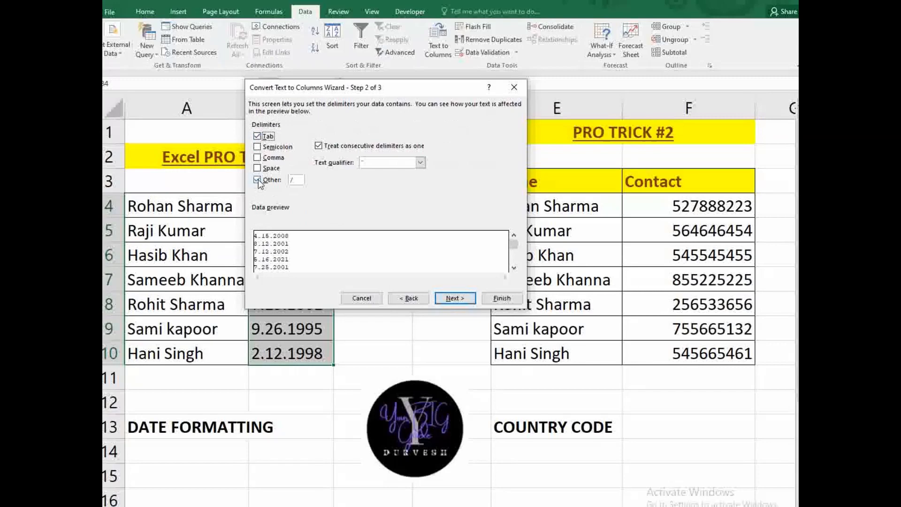
{"action": "left_click", "coordinate": [258, 181]}
{"action": "left_click", "coordinate": [259, 181]}
{"action": "left_click", "coordinate": [320, 147]}
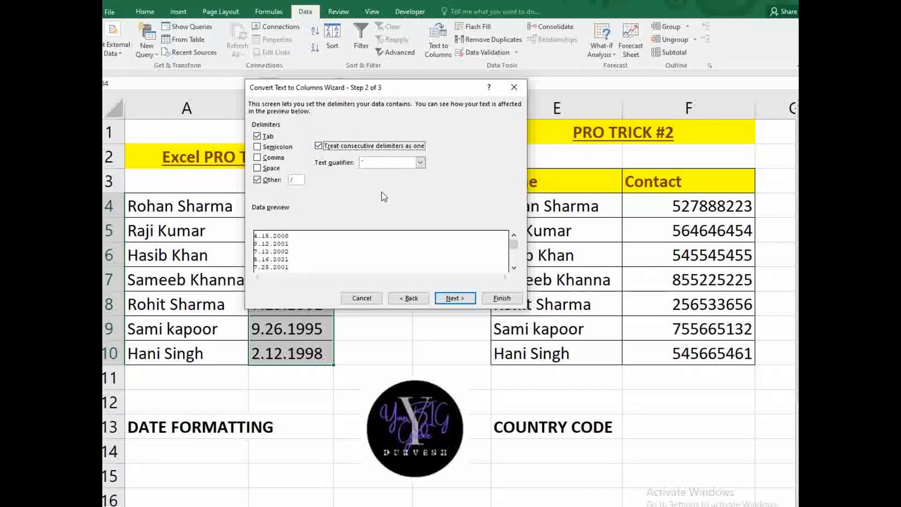
- Set the column format to MDY dates, clear the Destination box, and finish converting B4:B10
{"action": "left_click", "coordinate": [454, 299]}
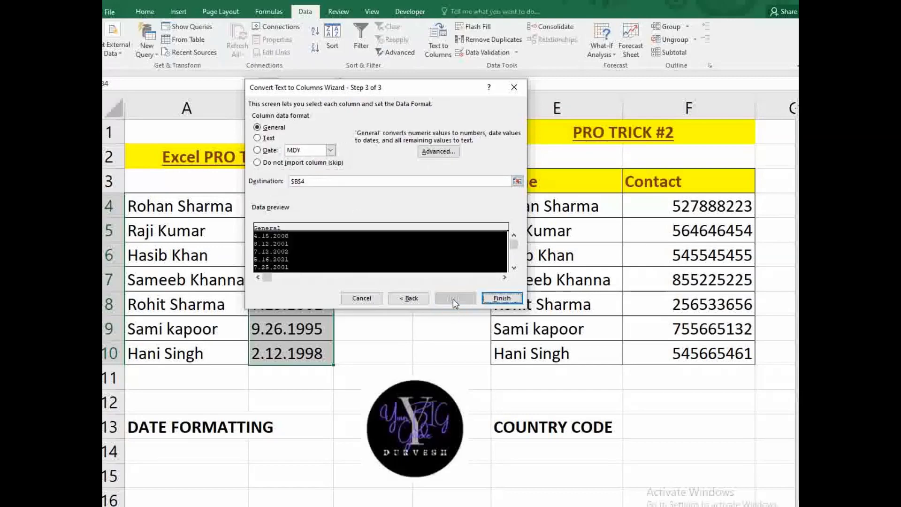
{"action": "left_click", "coordinate": [257, 151]}
{"action": "left_click", "coordinate": [308, 150]}
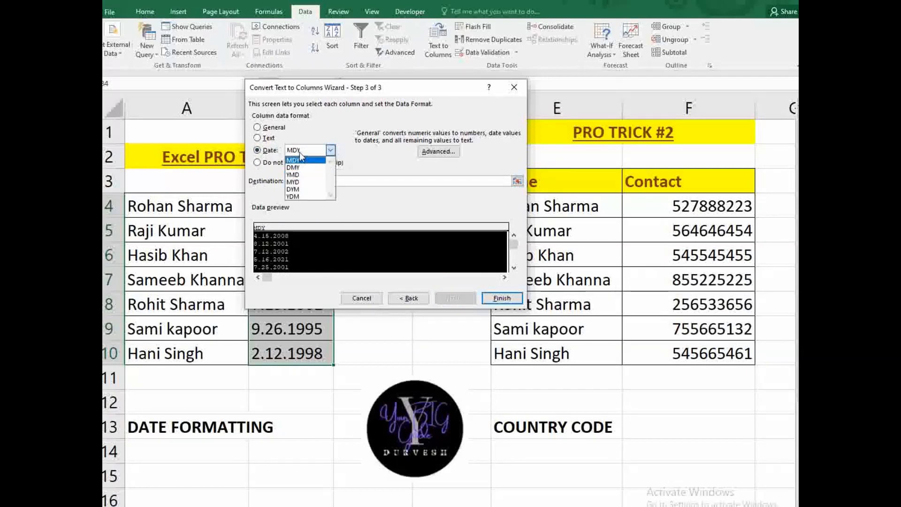
{"action": "left_click", "coordinate": [307, 161]}
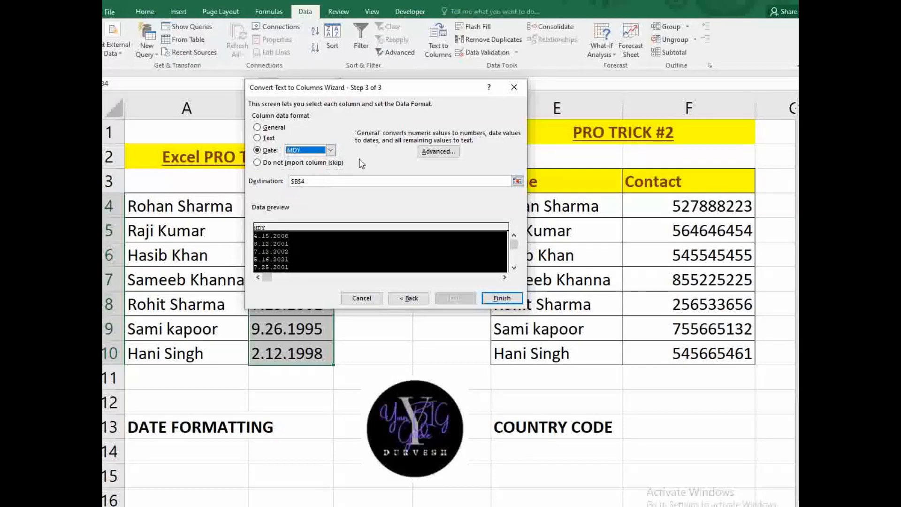
{"action": "left_click", "coordinate": [314, 182]}
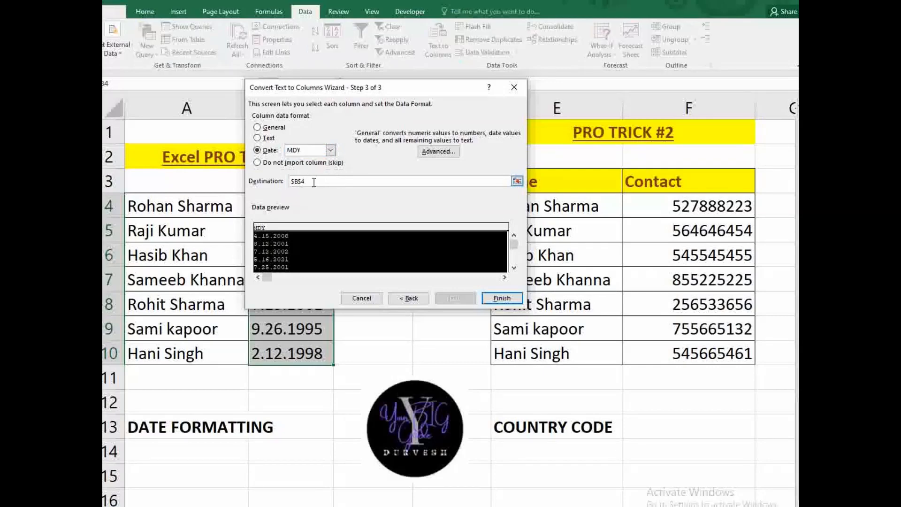
{"action": "key", "text": "BackSpace"}
{"action": "key", "text": "BackSpace"}
{"action": "key", "text": "BackSpace"}
{"action": "key", "text": "BackSpace"}
{"action": "left_click", "coordinate": [492, 298]}
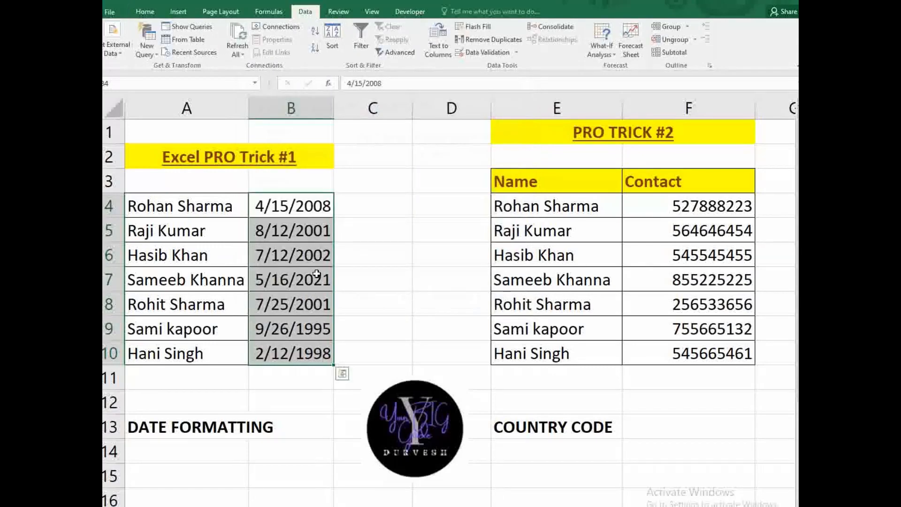
{"action": "left_click", "coordinate": [340, 211]}
- Select the nine-digit contact numbers in F4:F10 and return to the Home ribbon
{"action": "left_click_drag", "start_coordinate": [291, 207], "coordinate": [298, 356]}
{"action": "left_click", "coordinate": [674, 134]}
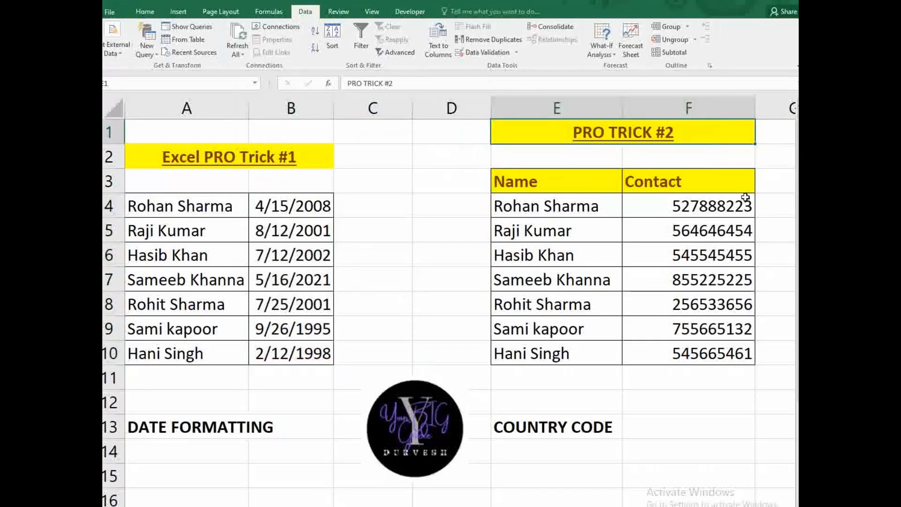
{"action": "left_click_drag", "start_coordinate": [677, 202], "coordinate": [684, 353]}
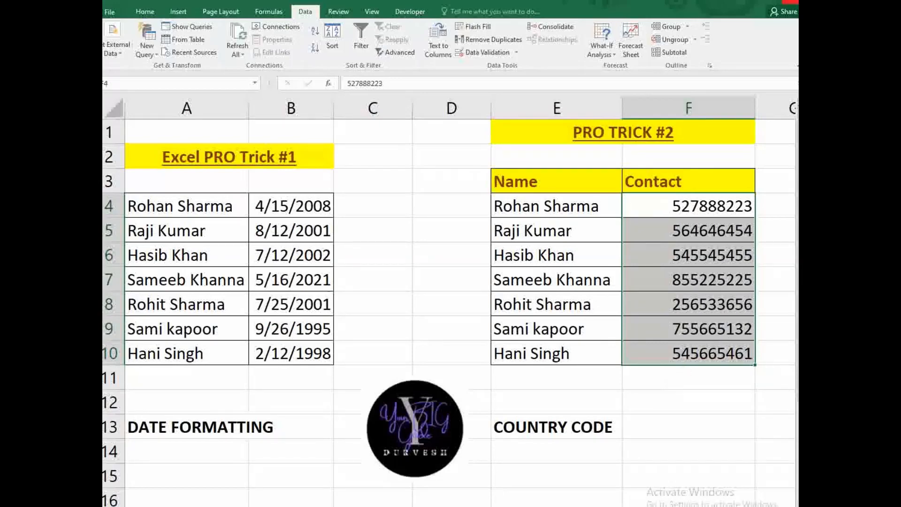
{"action": "left_click", "coordinate": [692, 396]}
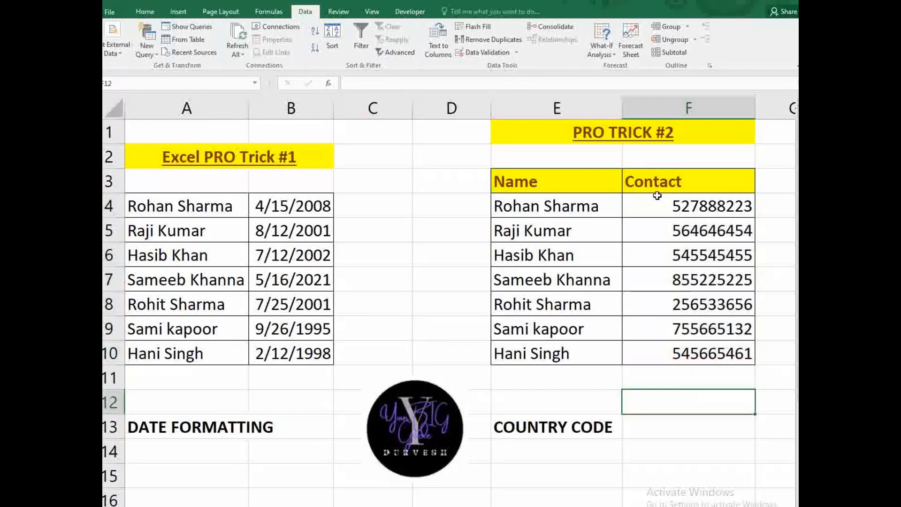
{"action": "left_click_drag", "start_coordinate": [657, 196], "coordinate": [681, 353]}
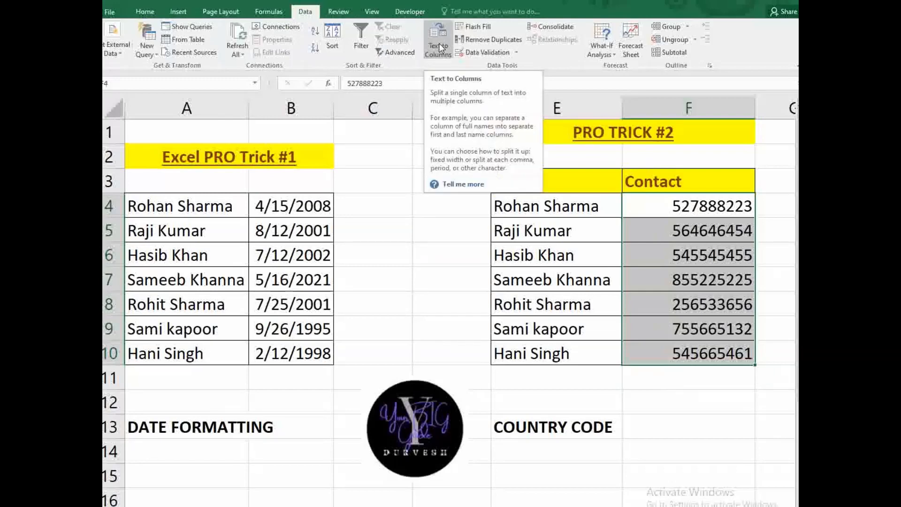
{"action": "left_click", "coordinate": [145, 12]}
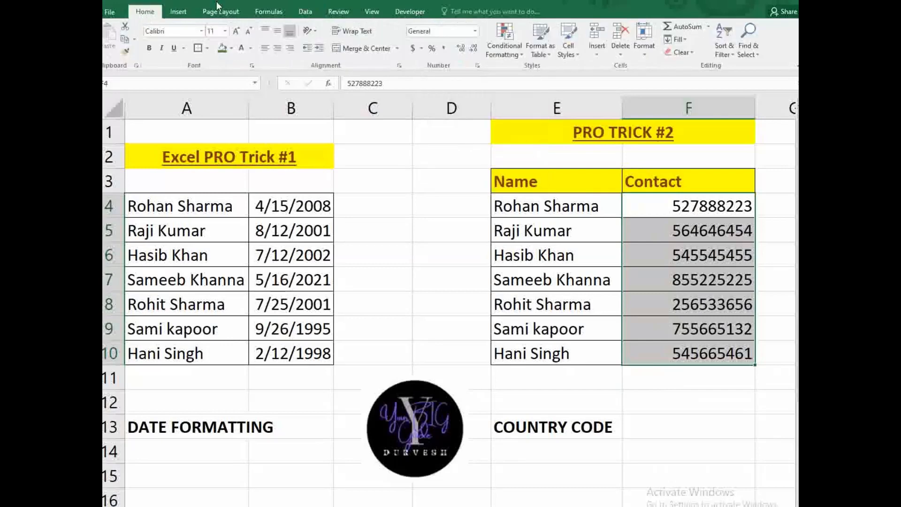
{"action": "left_click", "coordinate": [475, 31]}
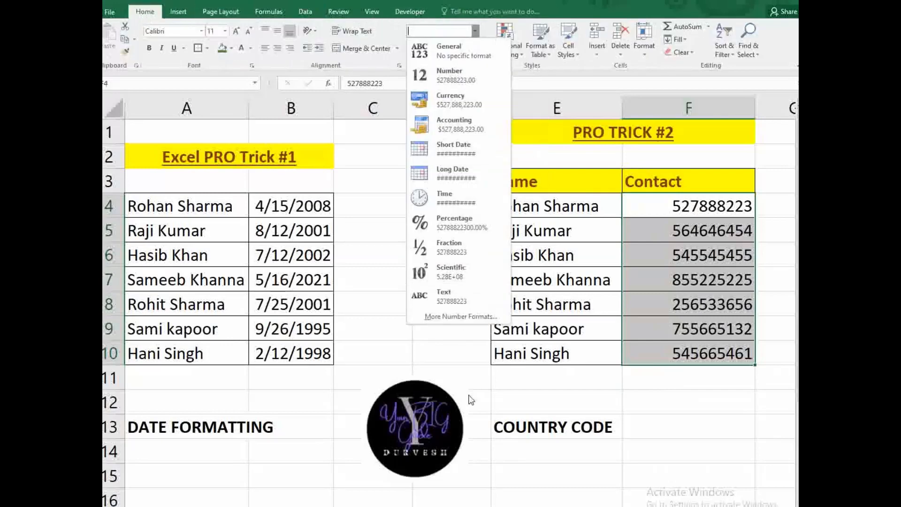
{"action": "left_click", "coordinate": [455, 318]}
{"action": "left_click", "coordinate": [266, 197]}
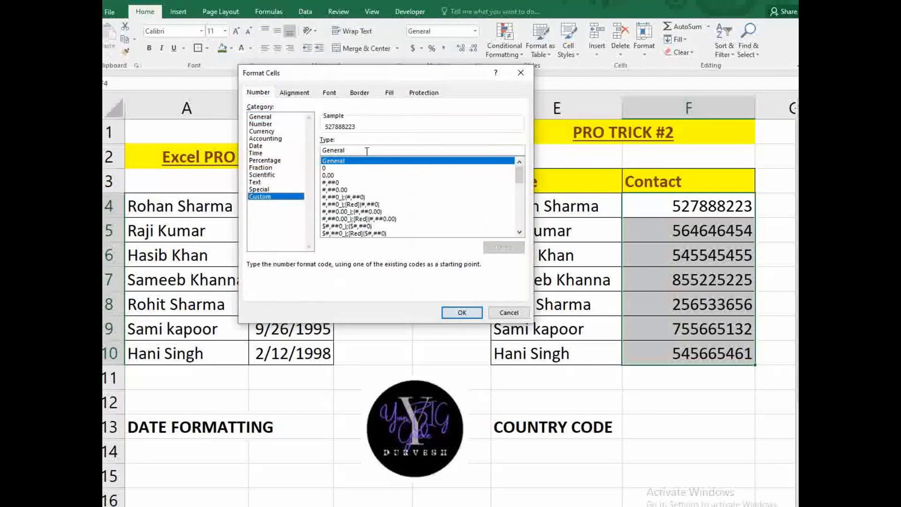
{"action": "left_click", "coordinate": [367, 150]}
{"action": "key", "text": "BackSpace"}
{"action": "key", "text": "BackSpace"}
{"action": "key", "text": "BackSpace"}
{"action": "key", "text": "BackSpace"}
{"action": "key", "text": "BackSpace"}
{"action": "key", "text": "BackSpace"}
{"action": "key", "text": "BackSpace"}
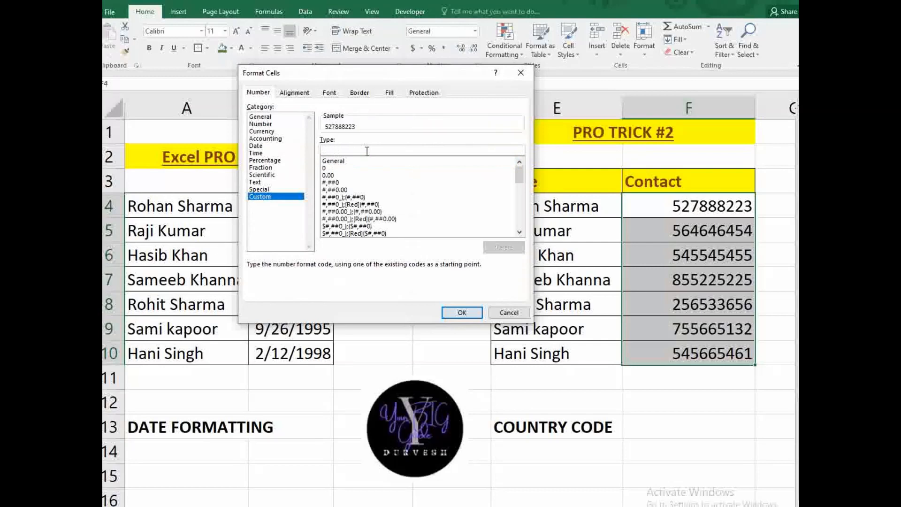
{"action": "type", "text": "+971"}
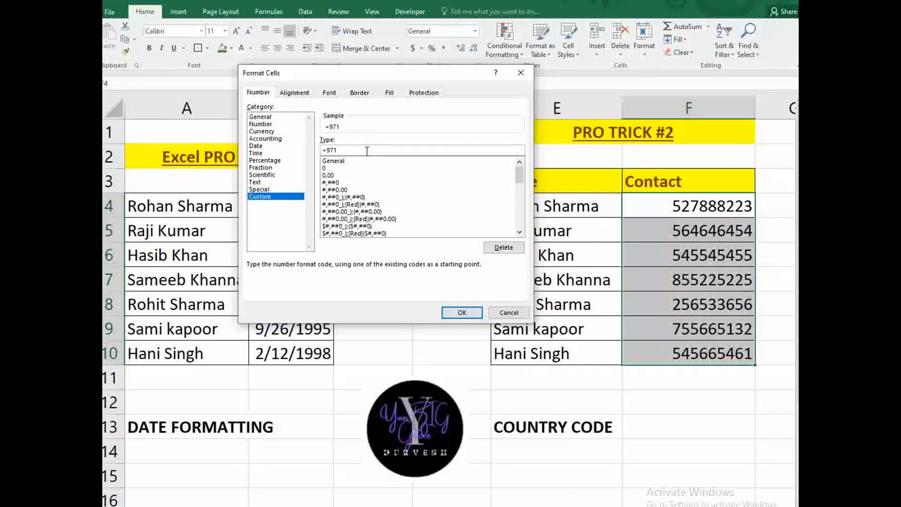
{"action": "type", "text": "0000000000"}
{"action": "key", "text": "BackSpace"}
{"action": "left_click", "coordinate": [462, 316]}
{"action": "left_click", "coordinate": [738, 402]}
{"action": "left_click_drag", "start_coordinate": [670, 209], "coordinate": [689, 356]}
{"action": "left_click", "coordinate": [677, 393]}
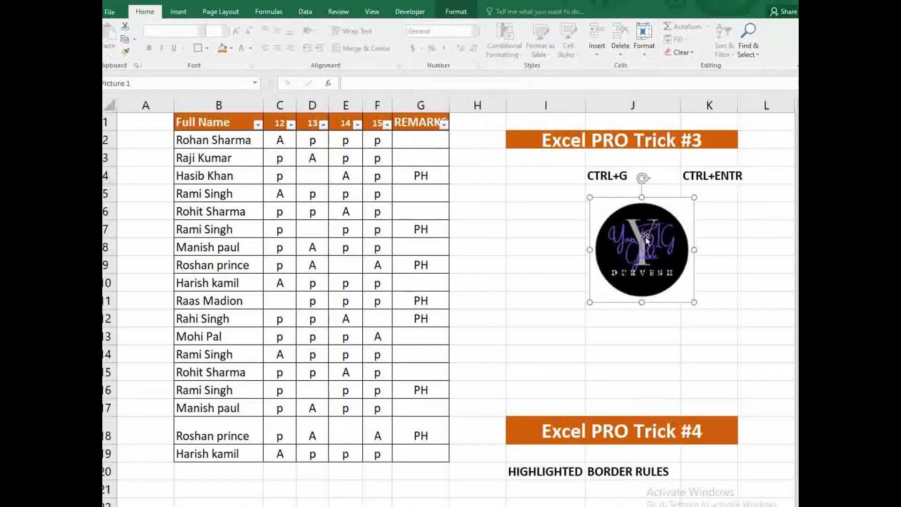
- Select the p/A attendance marks in C2:F19 and bring up Go To with Ctrl+G
{"action": "left_click", "coordinate": [574, 298]}
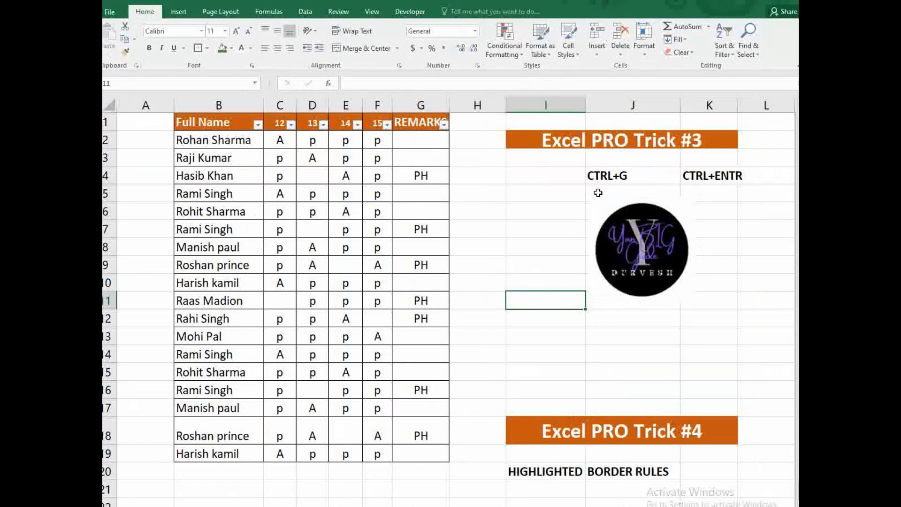
{"action": "left_click", "coordinate": [582, 174]}
{"action": "left_click", "coordinate": [636, 171]}
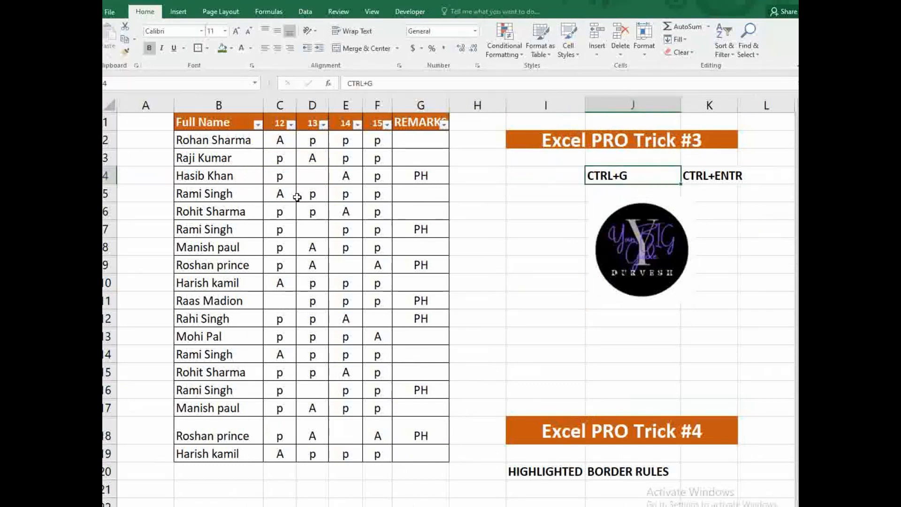
{"action": "left_click_drag", "start_coordinate": [279, 140], "coordinate": [382, 454]}
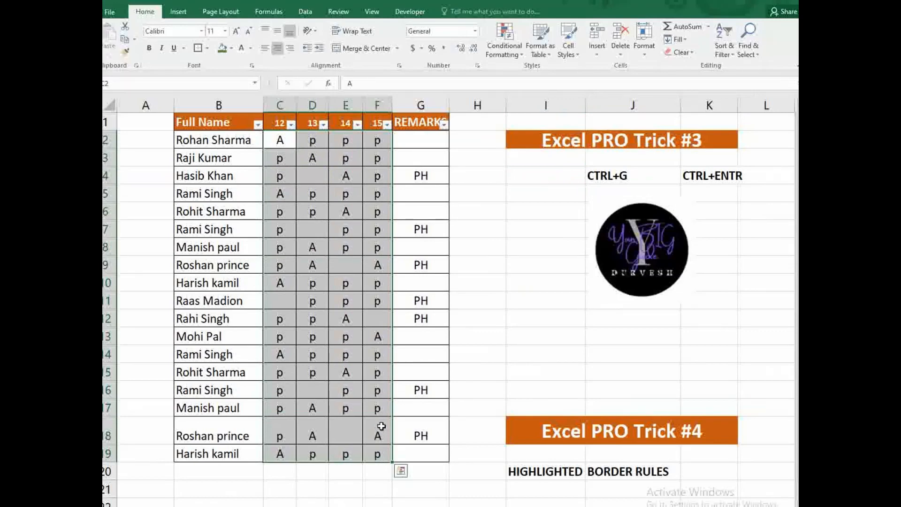
{"action": "left_click", "coordinate": [279, 143]}
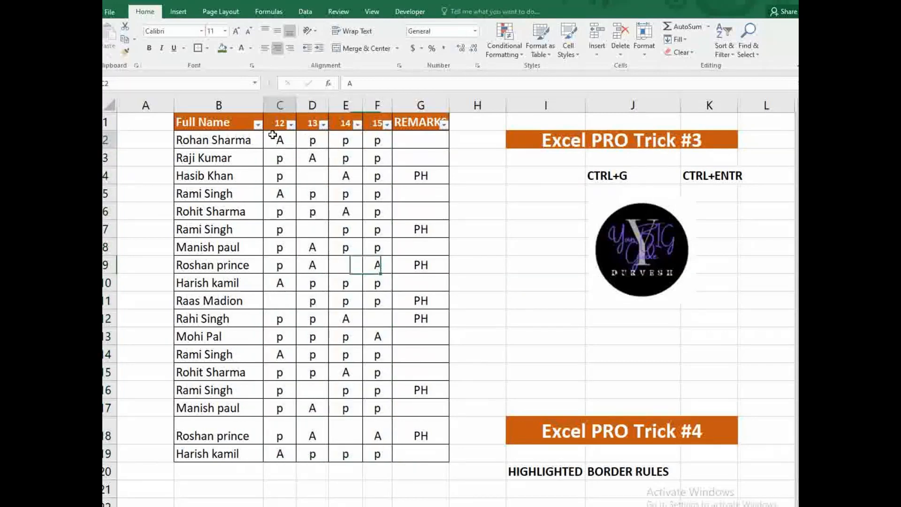
{"action": "left_click_drag", "start_coordinate": [276, 137], "coordinate": [378, 449]}
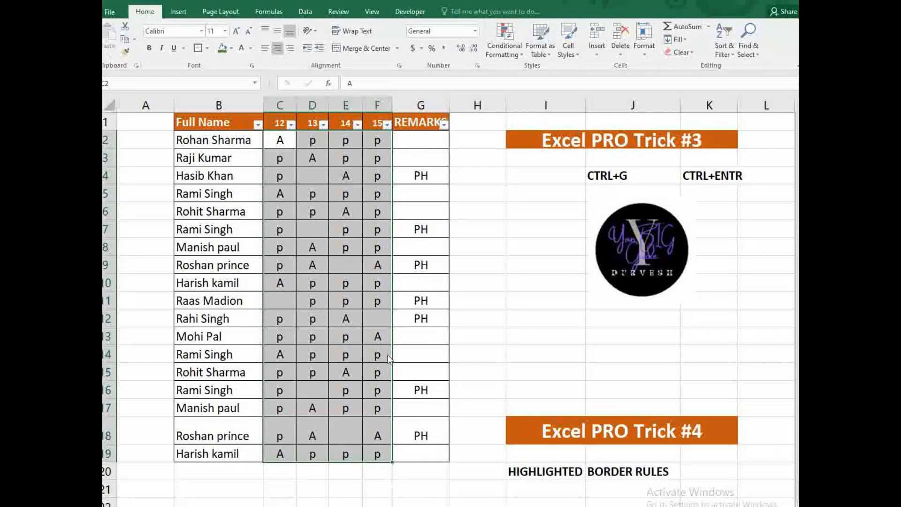
{"action": "key", "text": "ctrl+g"}
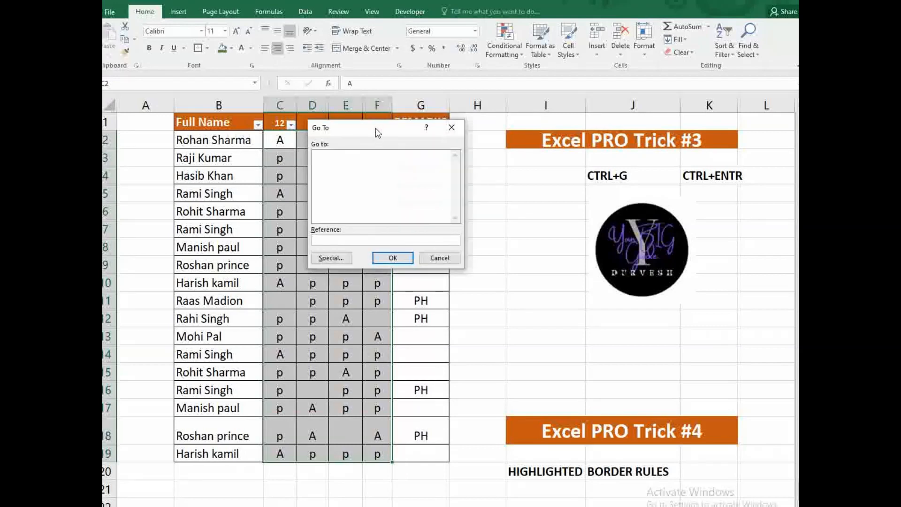
- Select only the blank cells via Go To Special and fill them all with PH using Ctrl+Enter
{"action": "left_click", "coordinate": [345, 258]}
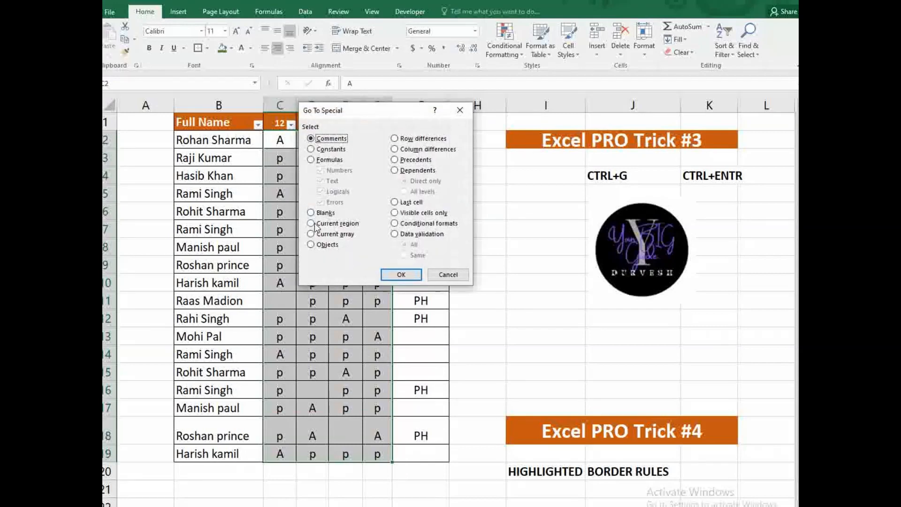
{"action": "left_click", "coordinate": [313, 213]}
{"action": "left_click", "coordinate": [398, 274]}
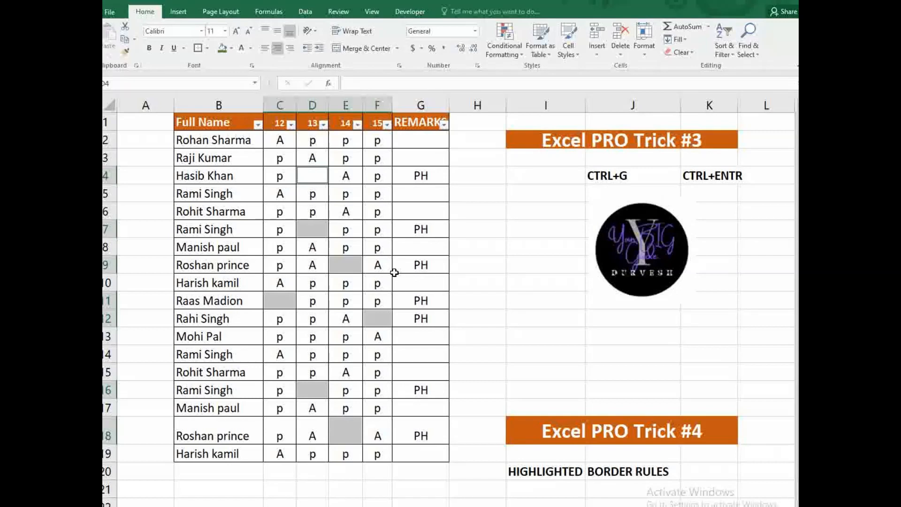
{"action": "type", "text": "PH"}
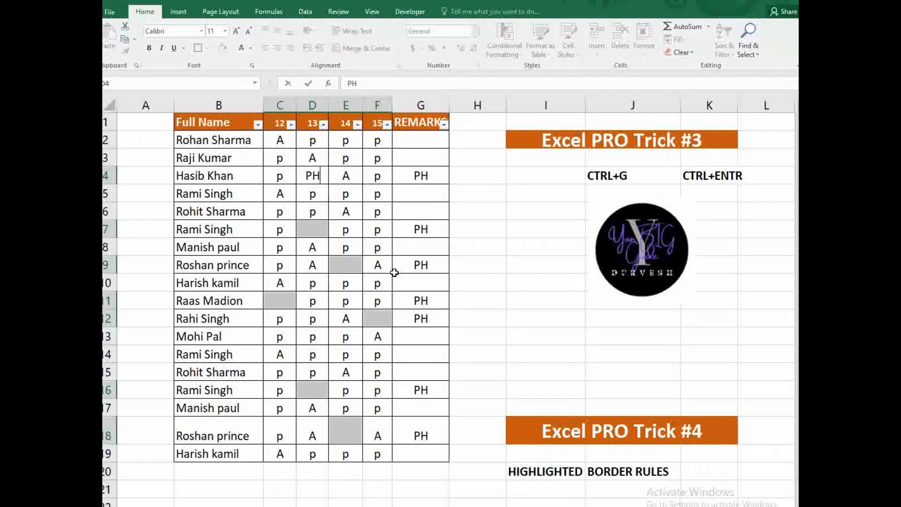
{"action": "key", "text": "ctrl+Return"}
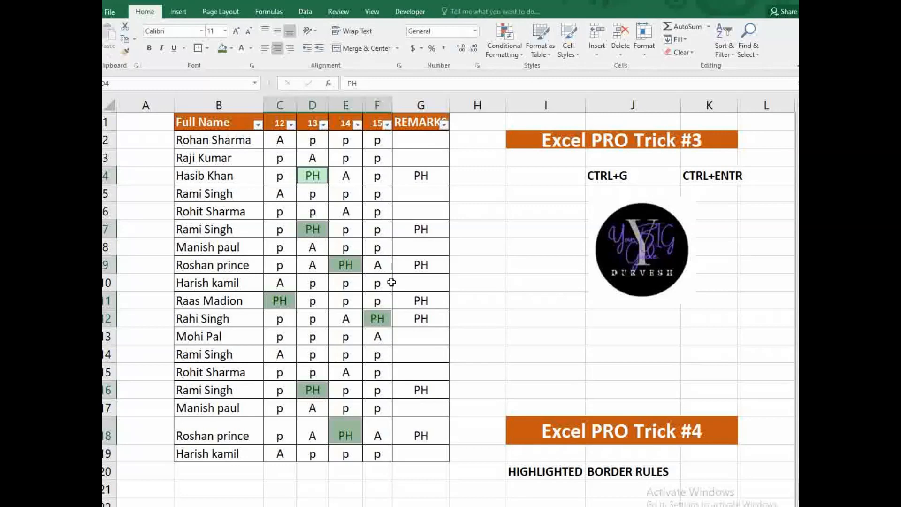
{"action": "left_click", "coordinate": [417, 267]}
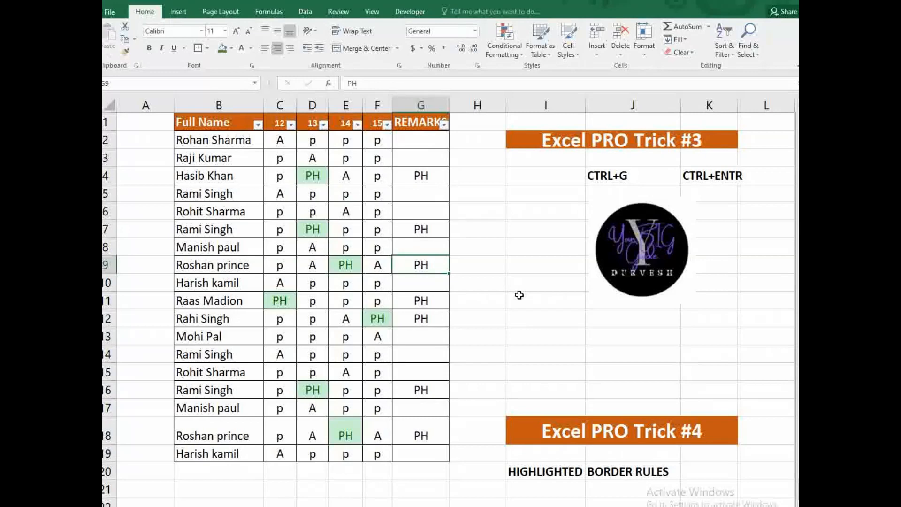
- Go through the REMARKS cells of the PH rows one by one, down to row 18
{"action": "left_click", "coordinate": [424, 174]}
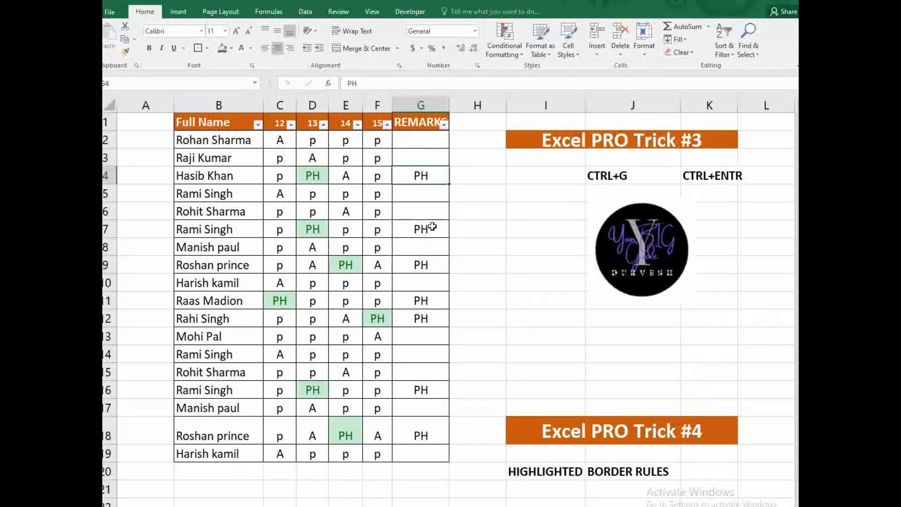
{"action": "left_click", "coordinate": [430, 226]}
{"action": "left_click", "coordinate": [435, 268]}
{"action": "left_click", "coordinate": [430, 315]}
{"action": "left_click", "coordinate": [431, 352]}
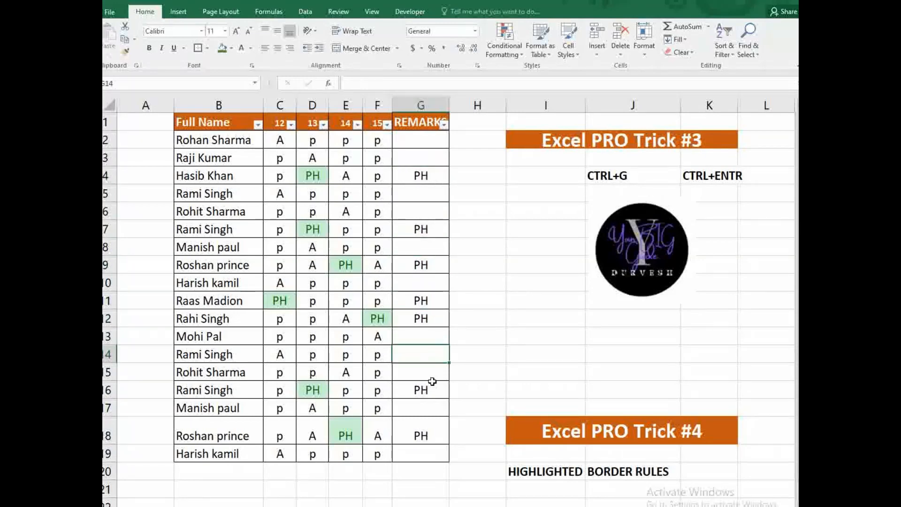
{"action": "left_click", "coordinate": [427, 408]}
{"action": "left_click", "coordinate": [428, 429]}
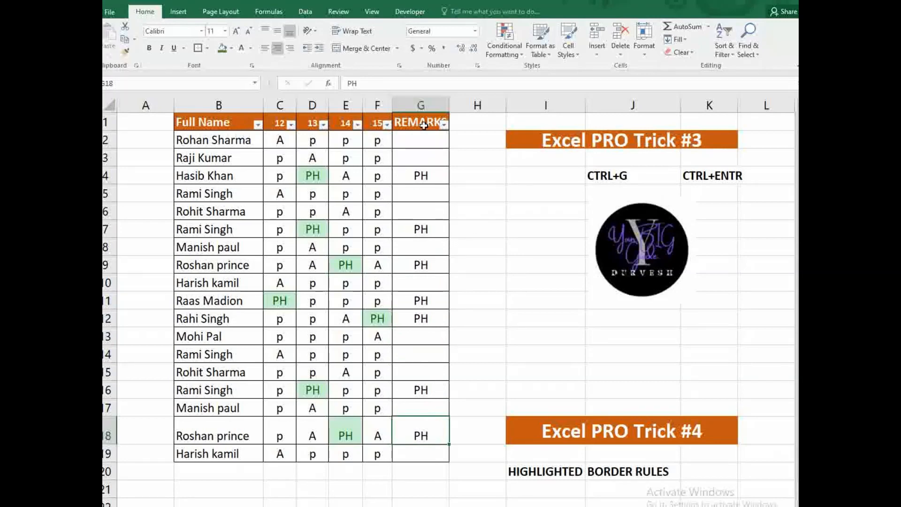
- Reapply the header-row filters and filter REMARKS to show only PH rows, excluding blanks
{"action": "left_click_drag", "start_coordinate": [227, 123], "coordinate": [439, 120]}
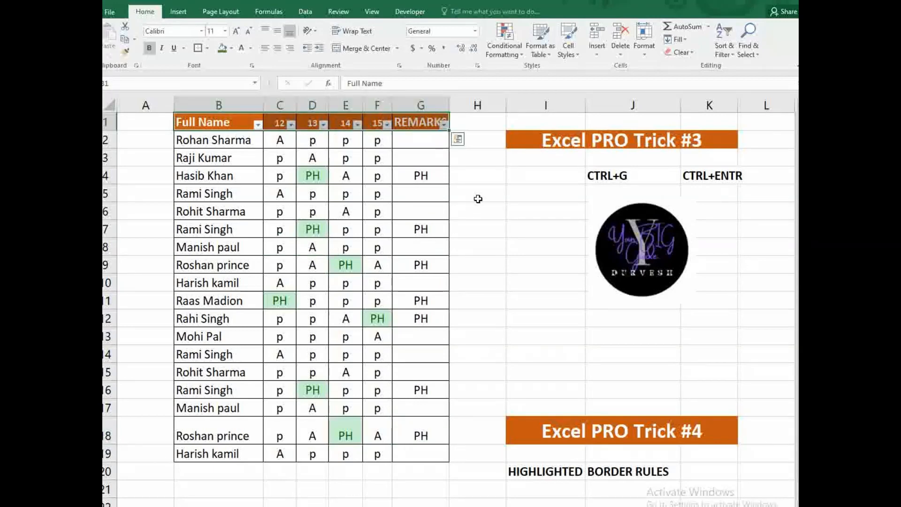
{"action": "key", "text": "ctrl+shift+l"}
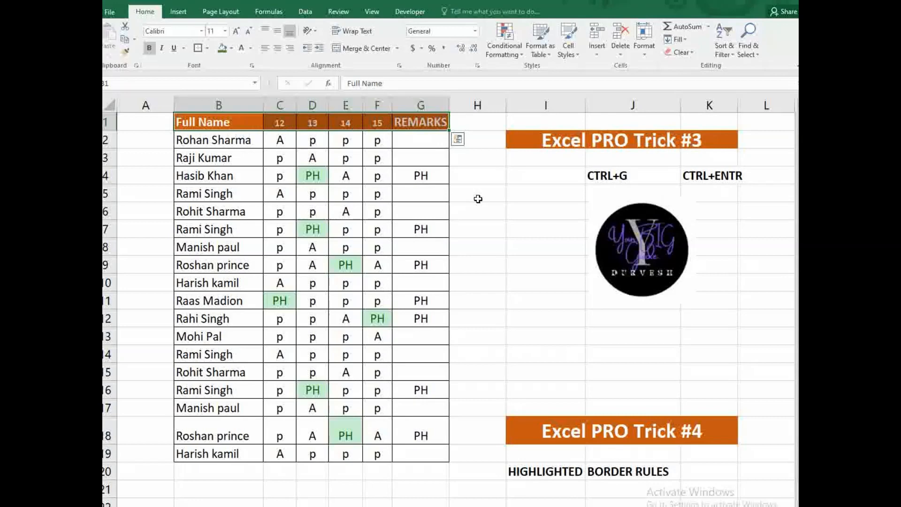
{"action": "key", "text": "ctrl+shift+l"}
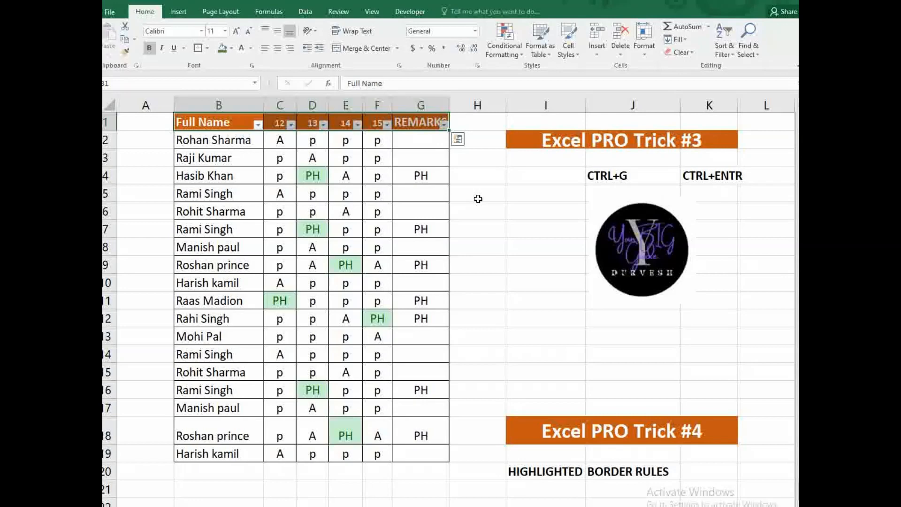
{"action": "left_click", "coordinate": [478, 177]}
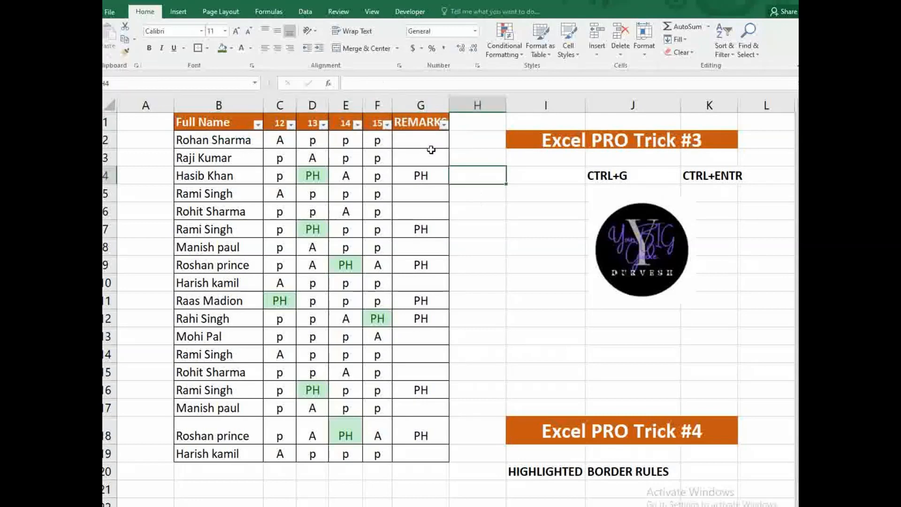
{"action": "left_click", "coordinate": [442, 124]}
{"action": "left_click", "coordinate": [333, 251]}
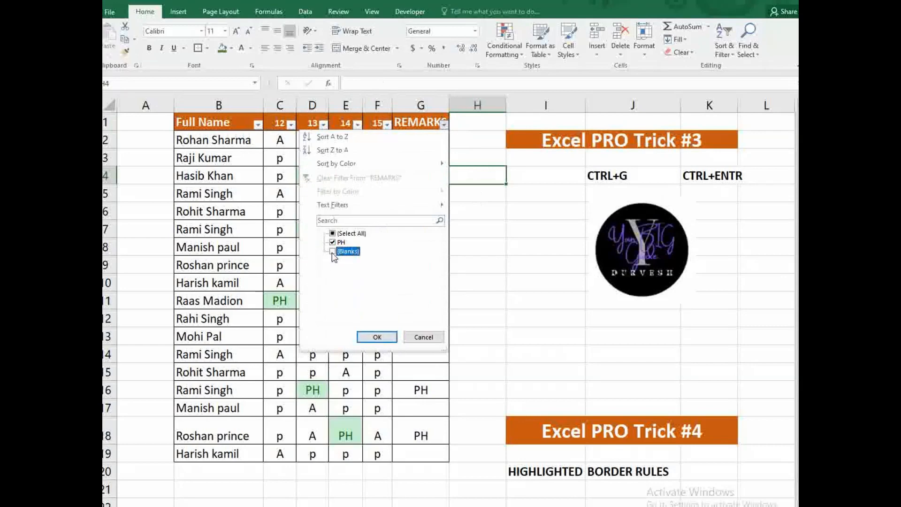
{"action": "left_click", "coordinate": [382, 337]}
- Give the visible PH rows a Thick Box Border, then clear the REMARKS filter
{"action": "left_click_drag", "start_coordinate": [196, 139], "coordinate": [436, 261]}
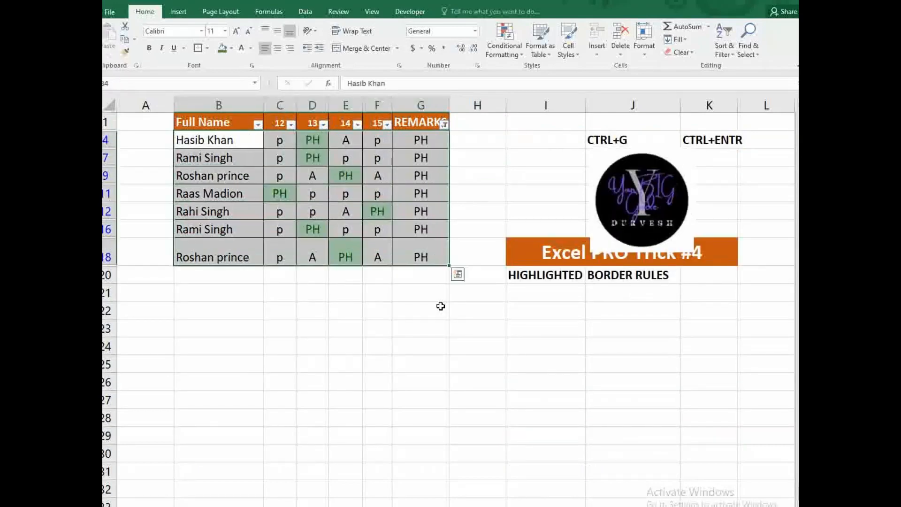
{"action": "key", "text": "alt+h"}
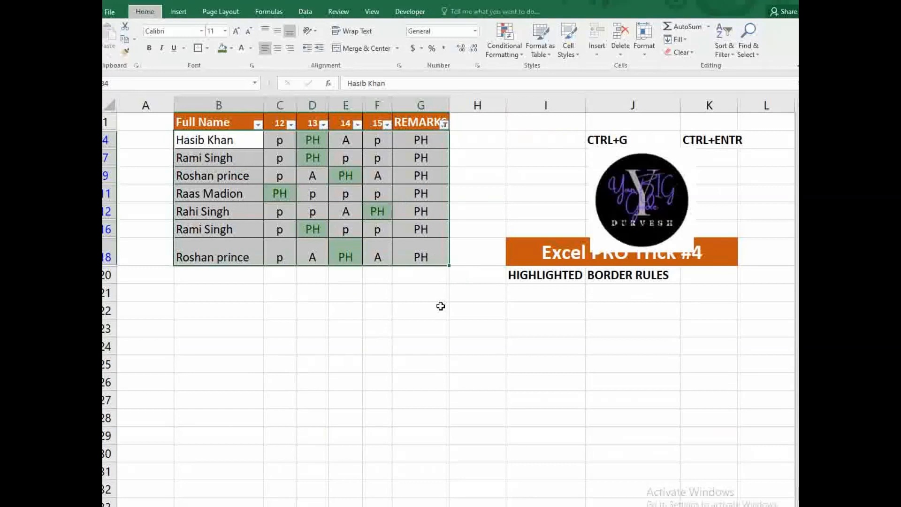
{"action": "key", "text": "b"}
{"action": "key", "text": "t"}
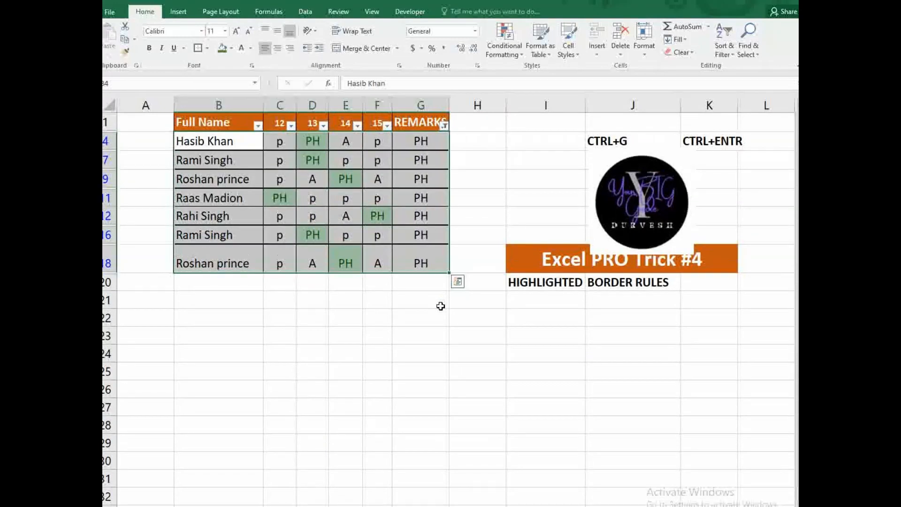
{"action": "left_click", "coordinate": [444, 126]}
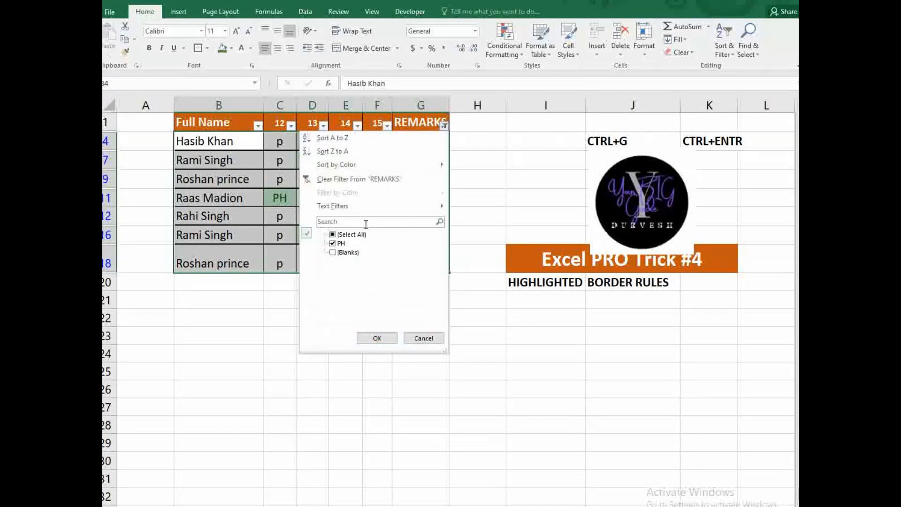
{"action": "left_click", "coordinate": [364, 179]}
{"action": "left_click", "coordinate": [477, 231]}
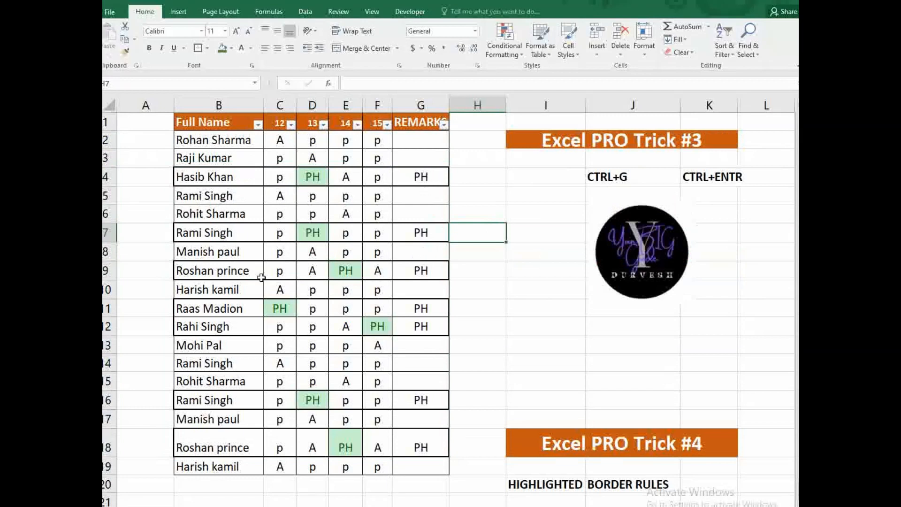
{"action": "left_click_drag", "start_coordinate": [192, 306], "coordinate": [438, 328]}
{"action": "left_click", "coordinate": [492, 299]}
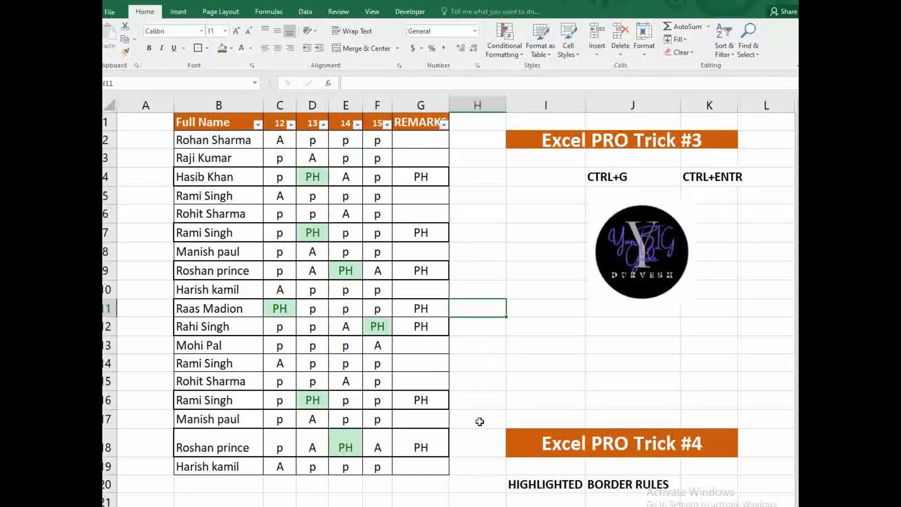
{"action": "left_click", "coordinate": [313, 176]}
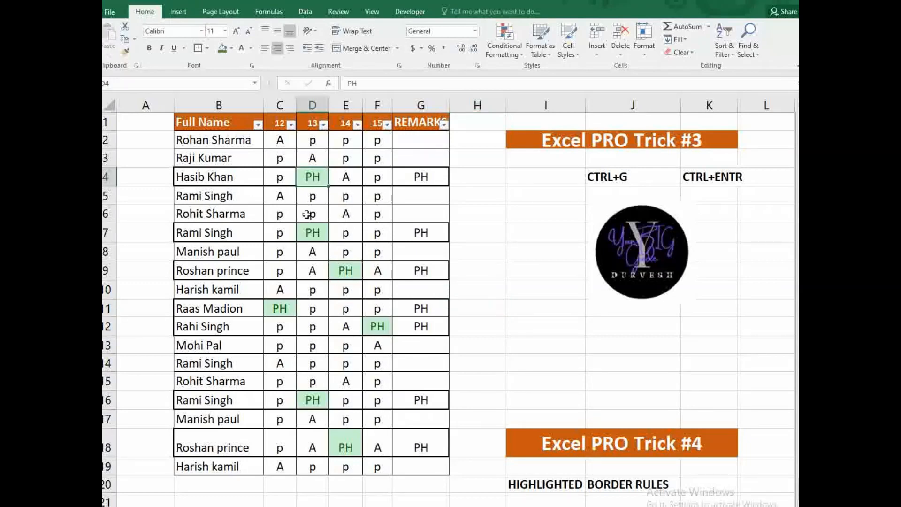
{"action": "left_click", "coordinate": [275, 138]}
{"action": "mouse_move", "coordinate": [275, 138]}
{"action": "left_mouse_down"}
{"action": "mouse_move", "coordinate": [378, 274]}
{"action": "mouse_move", "coordinate": [371, 438]}
{"action": "mouse_move", "coordinate": [380, 466]}
{"action": "left_mouse_up"}
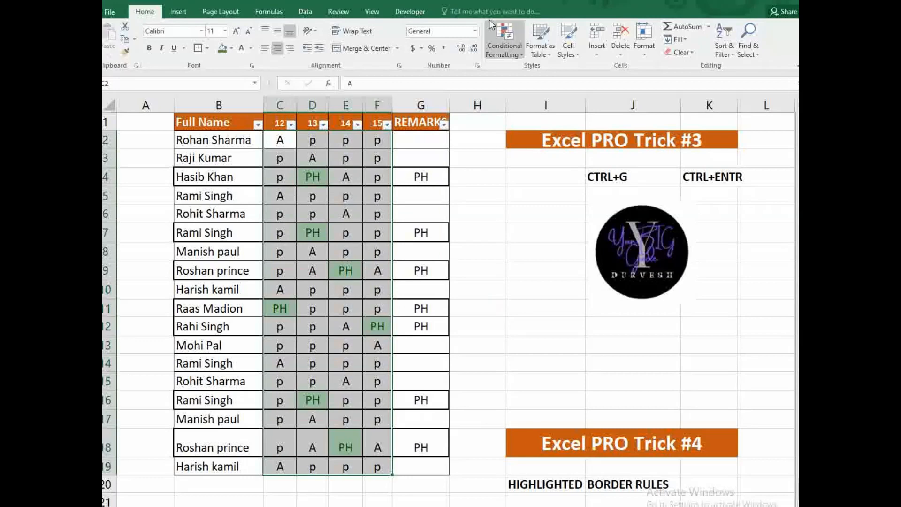
- Create a Text That Contains highlight rule for PH on the attendance grid
{"action": "left_click", "coordinate": [505, 37]}
{"action": "mouse_move", "coordinate": [555, 72]}
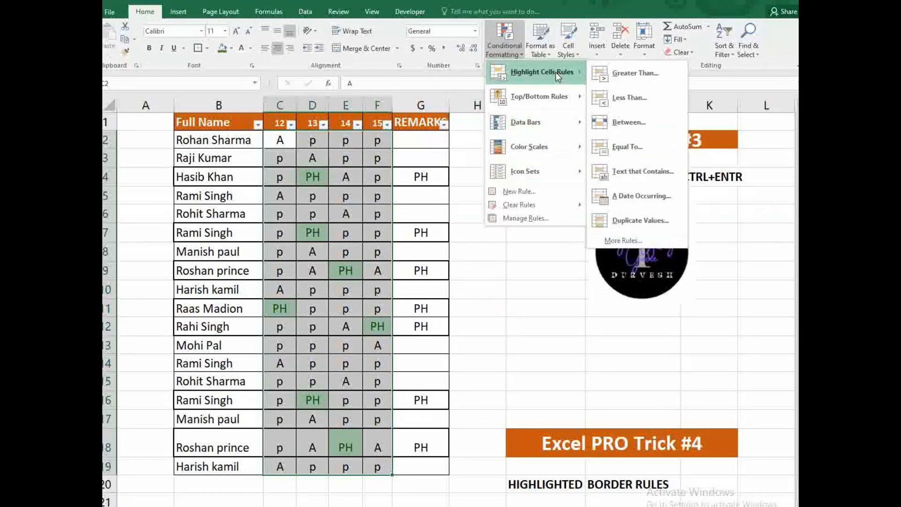
{"action": "left_click", "coordinate": [643, 171]}
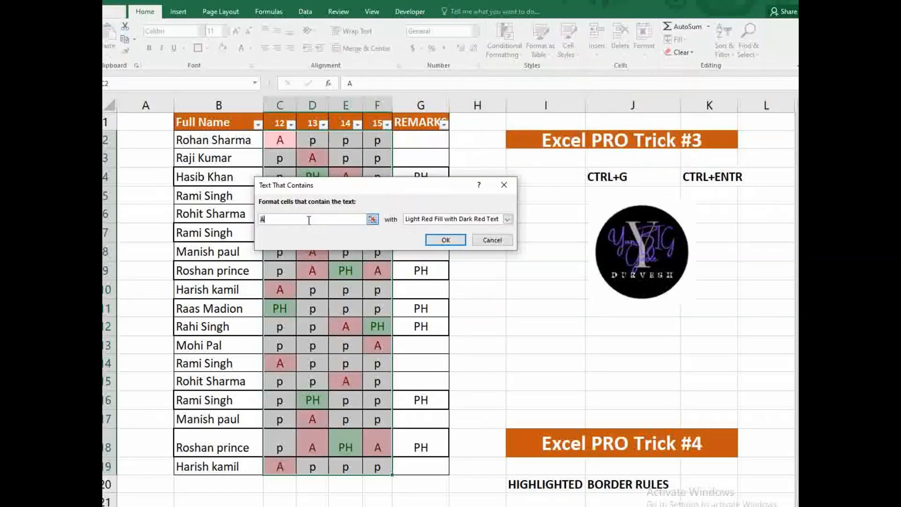
{"action": "key", "text": "BackSpace"}
{"action": "type", "text": "PH"}
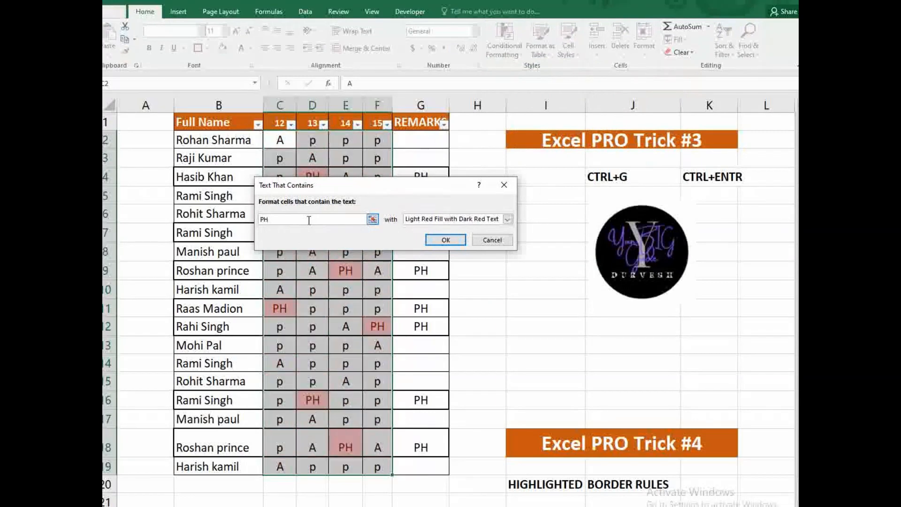
- Give the PH rule a custom orange fill, apply it, then go to the Excel Pro Trick #5 sheet
{"action": "left_click", "coordinate": [507, 220]}
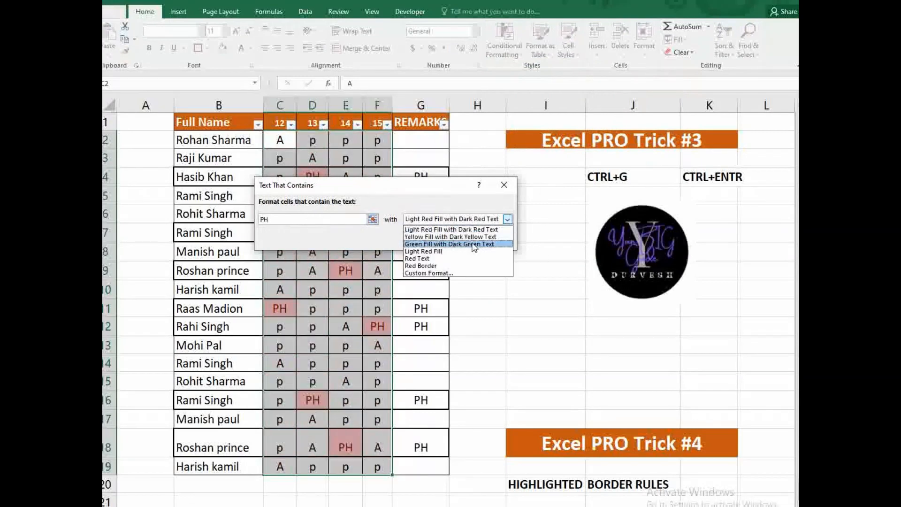
{"action": "left_click", "coordinate": [443, 274]}
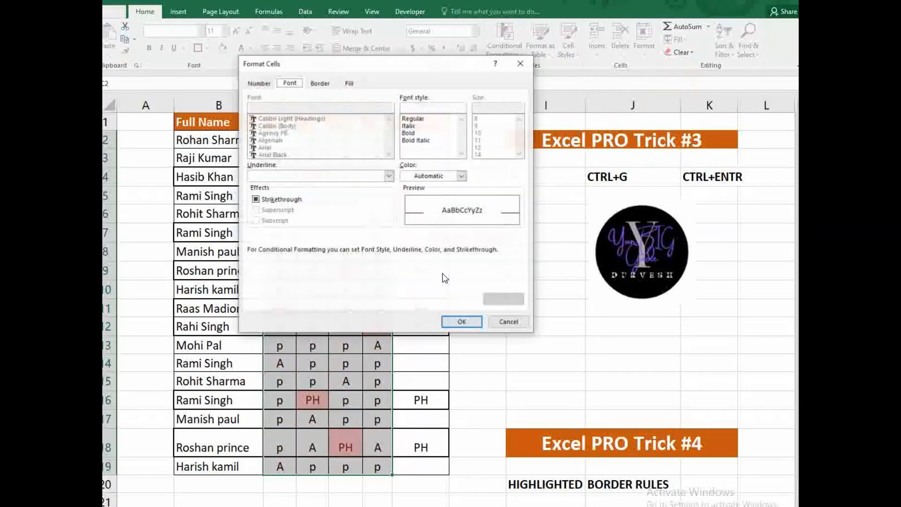
{"action": "left_click", "coordinate": [317, 84]}
{"action": "left_click", "coordinate": [349, 83]}
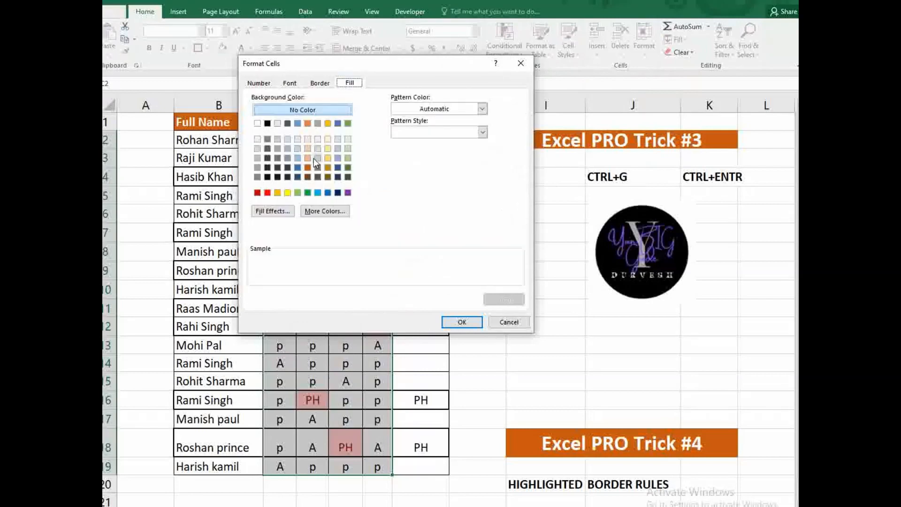
{"action": "left_click", "coordinate": [278, 193]}
{"action": "left_click", "coordinate": [462, 322]}
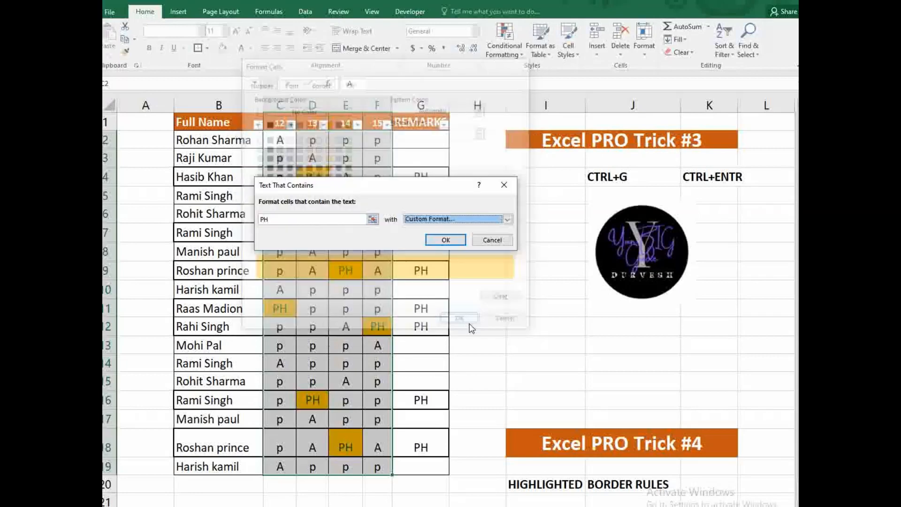
{"action": "left_click", "coordinate": [445, 240]}
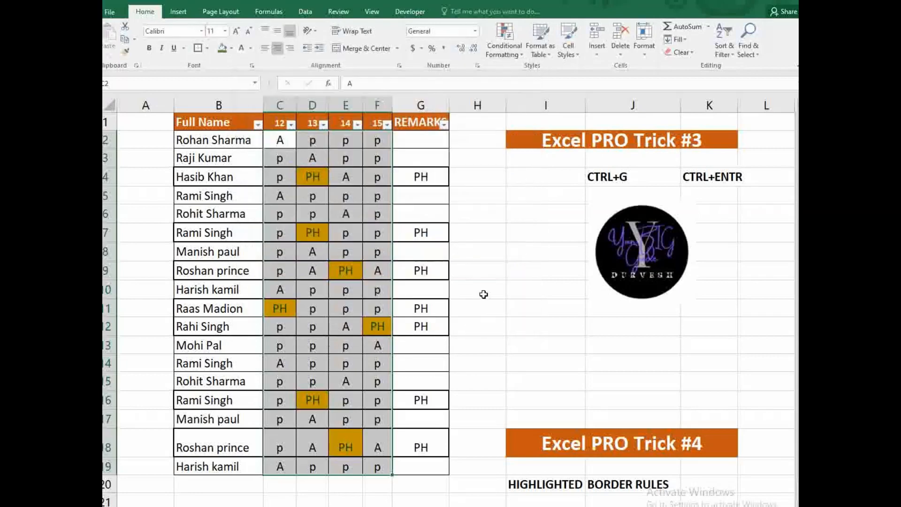
{"action": "left_click", "coordinate": [481, 292]}
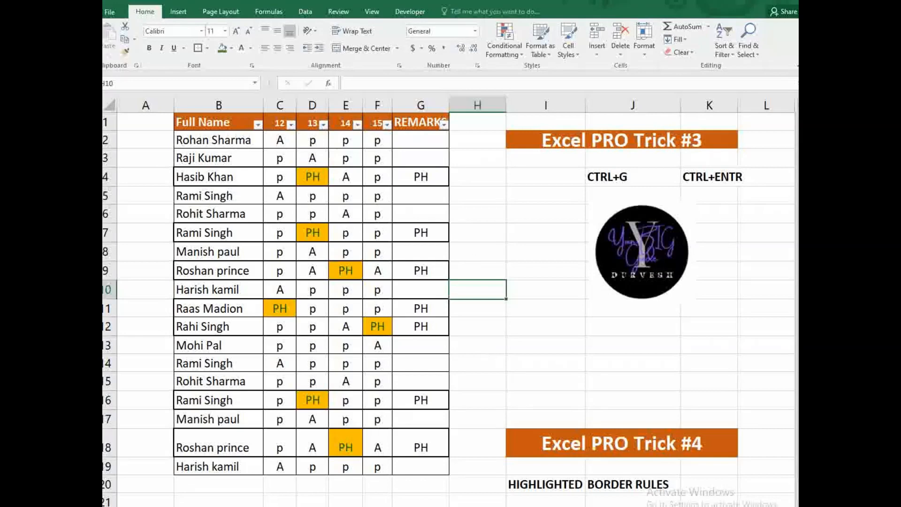
{"action": "left_click", "coordinate": [274, 506]}
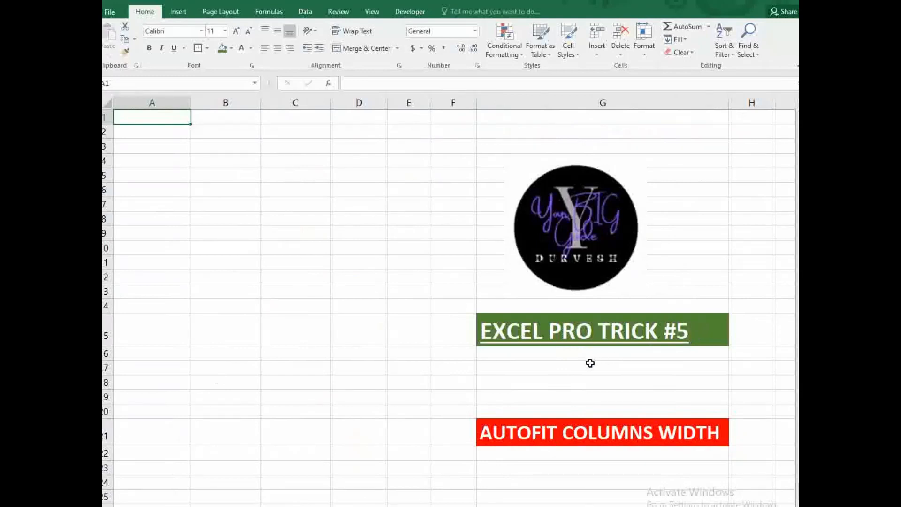
- Enter NAME in A3, COMPANY CODE in B3, DESIGNATION in C3 and ADDRESS OF EMPLOYEE in D3
{"action": "left_click", "coordinate": [524, 426]}
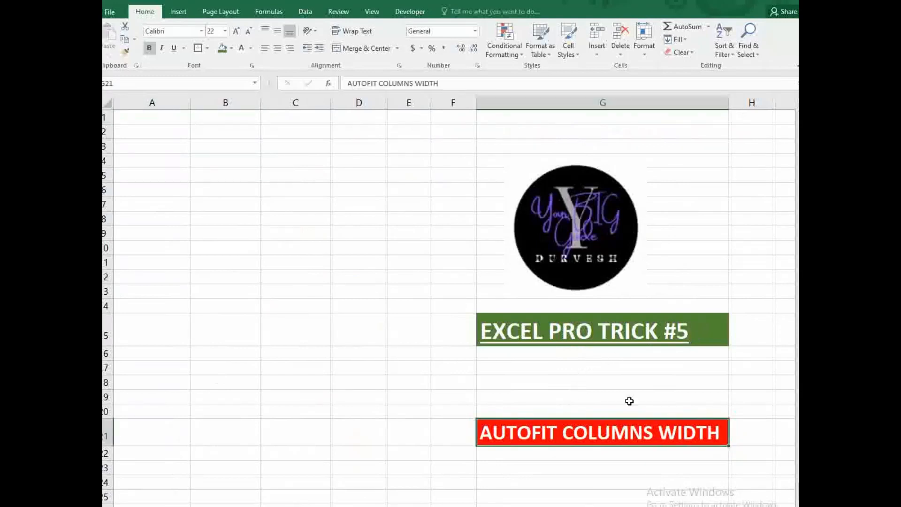
{"action": "left_click", "coordinate": [144, 144]}
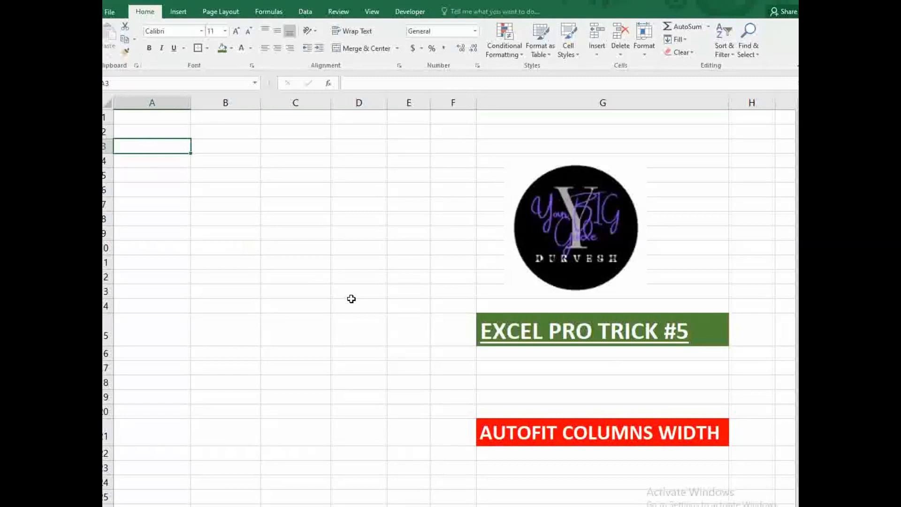
{"action": "type", "text": "NAME"}
{"action": "key", "text": "Tab"}
{"action": "type", "text": "C"}
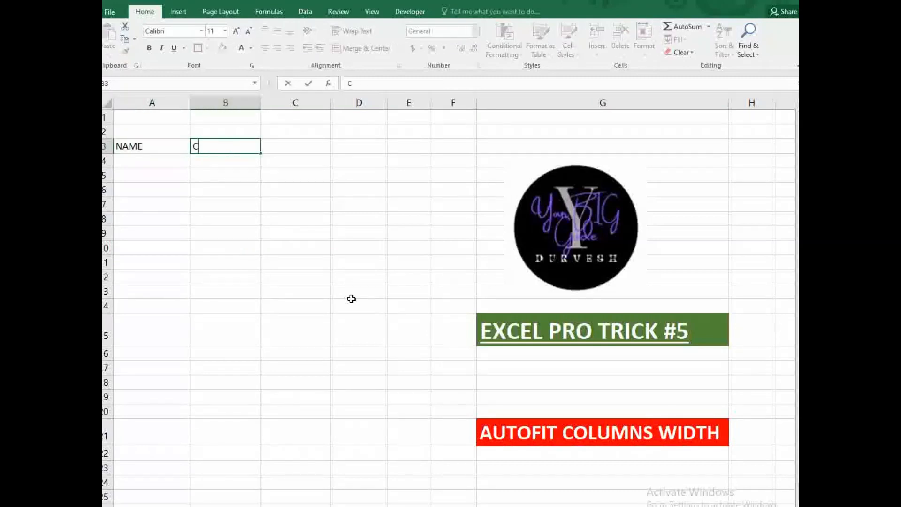
{"action": "type", "text": "OMPANY C"}
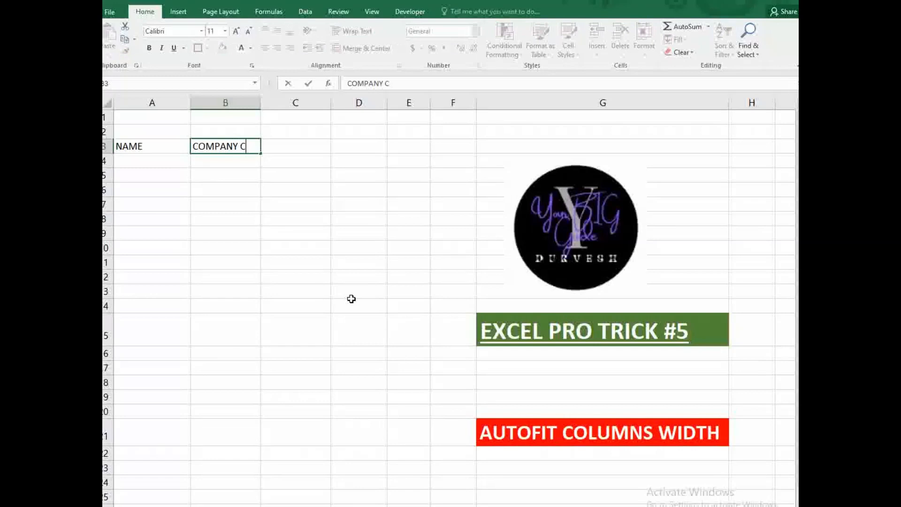
{"action": "type", "text": "ODE"}
{"action": "key", "text": "Tab"}
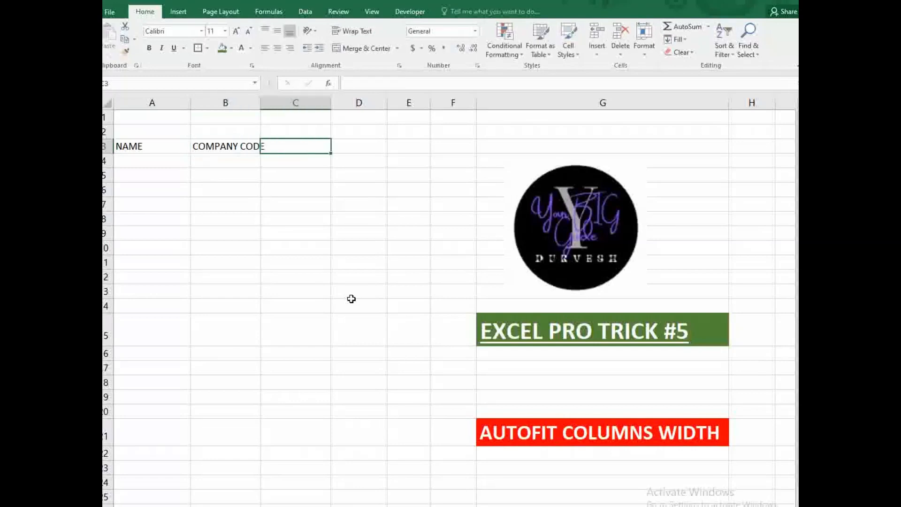
{"action": "type", "text": "DESIGNAT"}
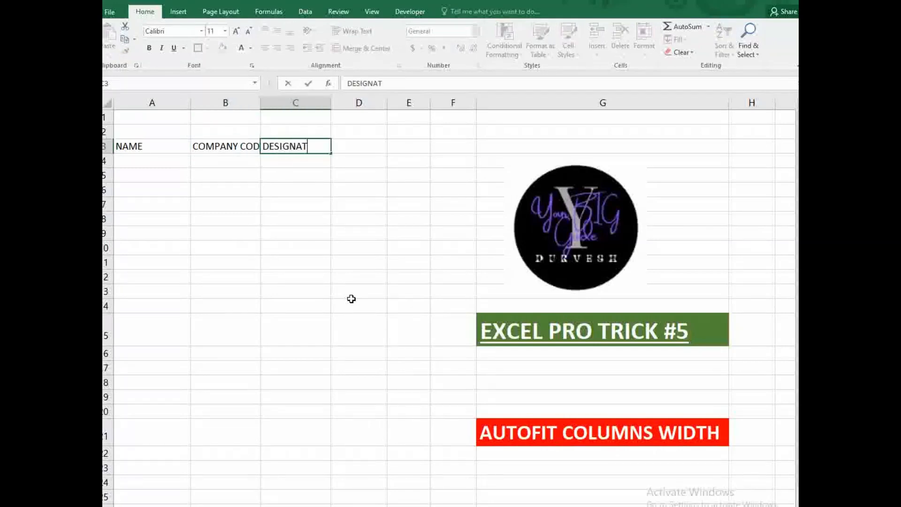
{"action": "type", "text": "ION"}
{"action": "key", "text": "Tab"}
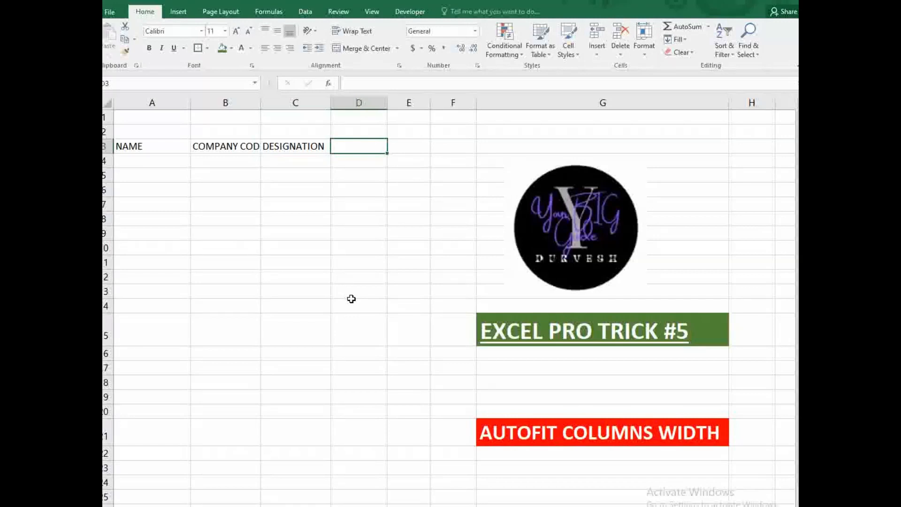
{"action": "type", "text": "ADDRES"}
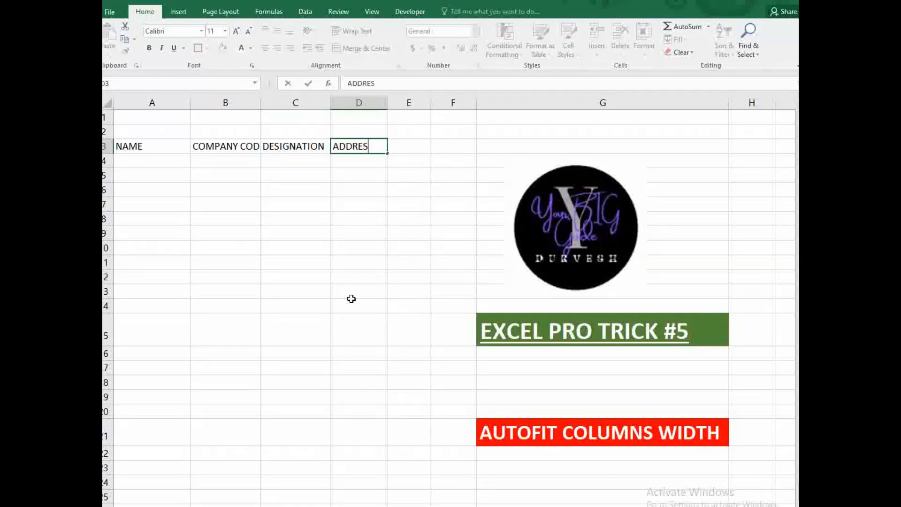
{"action": "type", "text": "S OF EMP"}
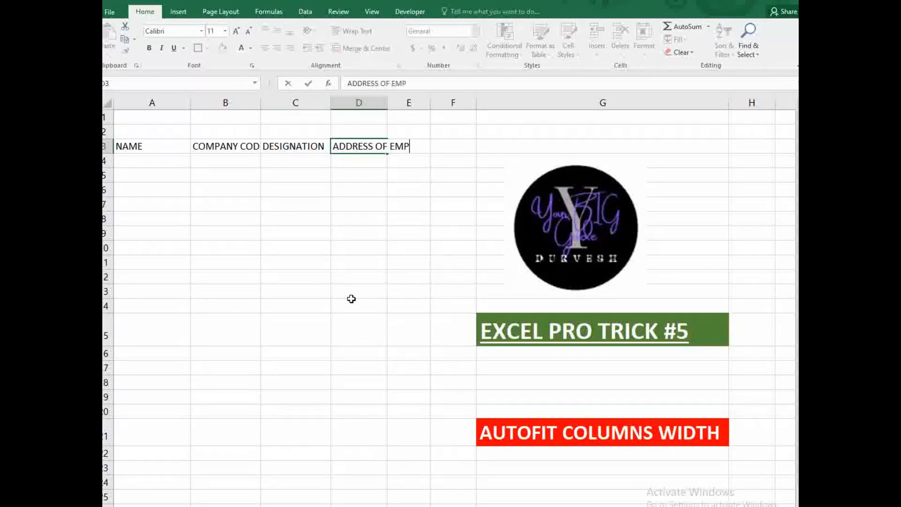
{"action": "type", "text": "LOYEE"}
- Autofit columns A–D to their NAME, COMPANY CODE, DESIGNATION and ADDRESS OF EMPLOYEE headers
{"action": "left_click", "coordinate": [309, 294]}
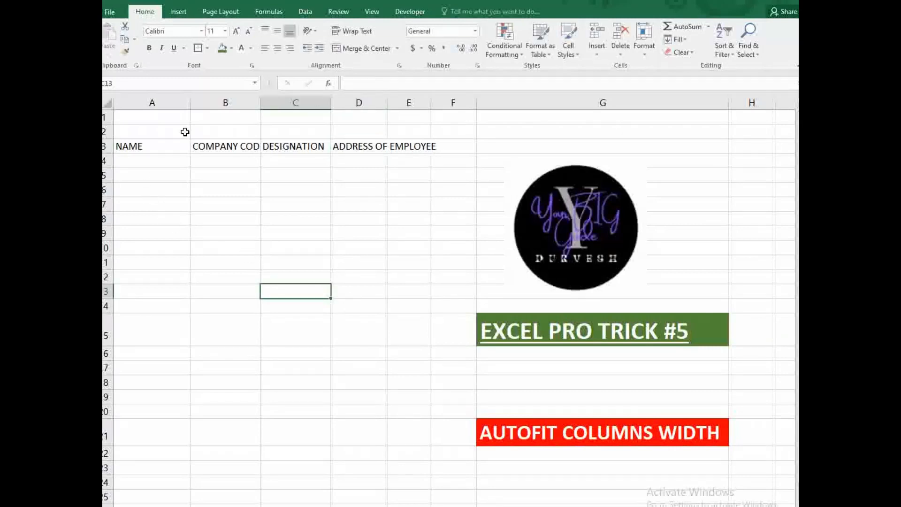
{"action": "double_click", "coordinate": [190, 99]}
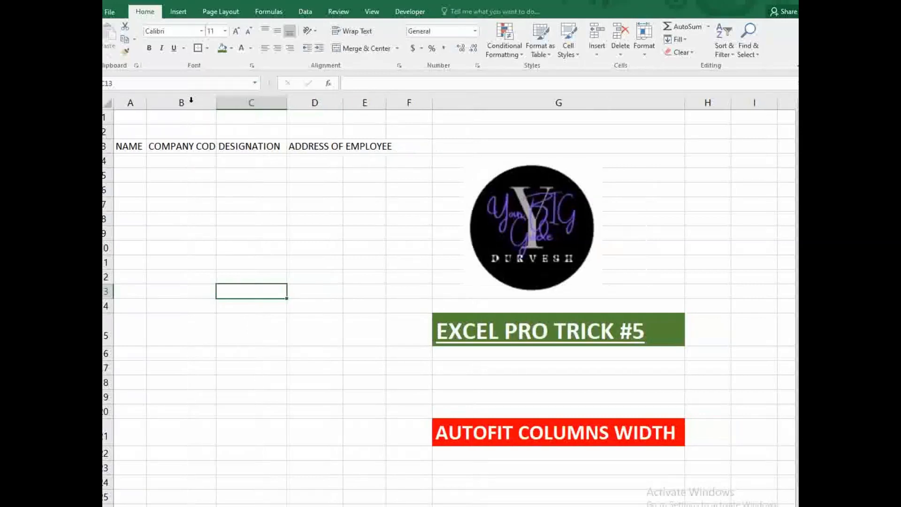
{"action": "double_click", "coordinate": [216, 99]}
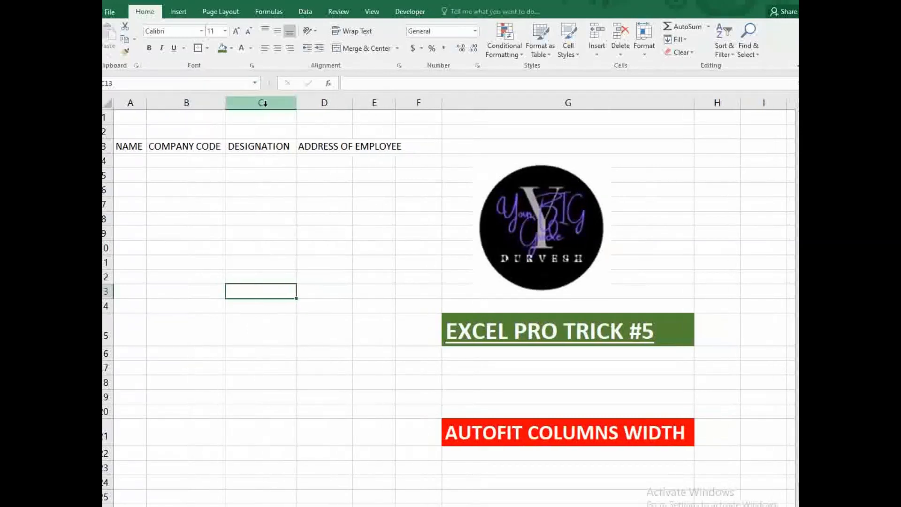
{"action": "double_click", "coordinate": [294, 103]}
{"action": "double_click", "coordinate": [353, 109]}
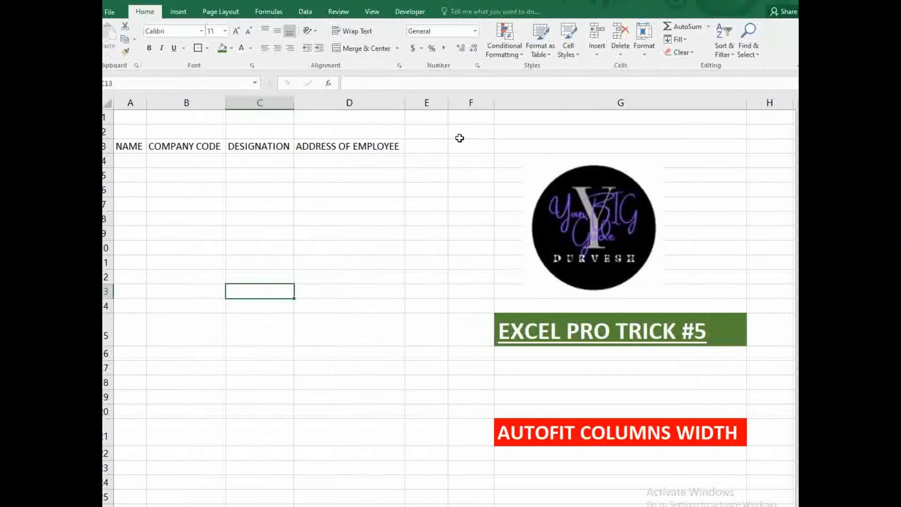
- Clear the header text from cells A3:D3
{"action": "left_click_drag", "start_coordinate": [118, 140], "coordinate": [362, 145]}
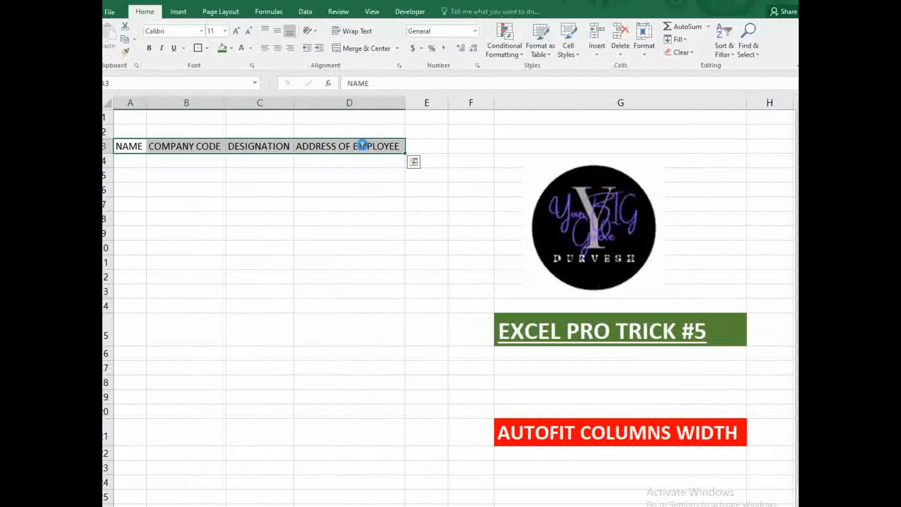
{"action": "key", "text": "Delete"}
{"action": "left_click", "coordinate": [284, 229]}
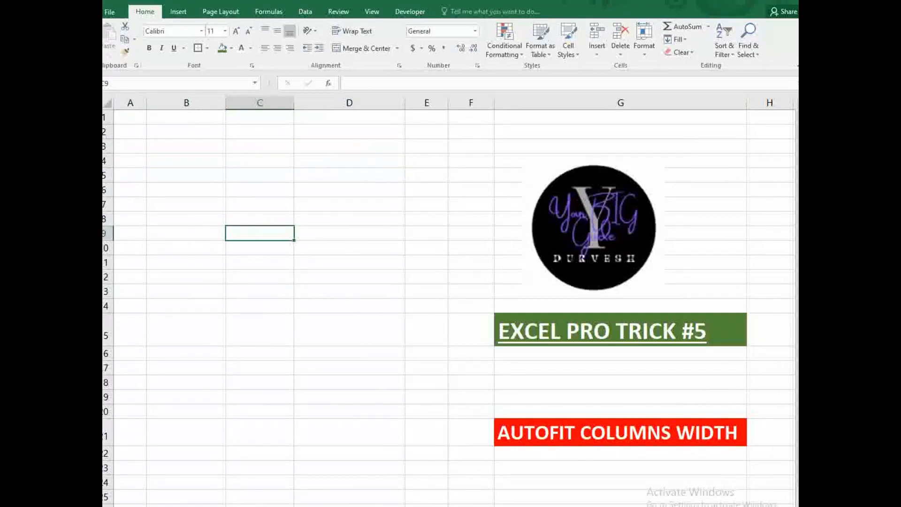
{"action": "right_click", "coordinate": [285, 506]}
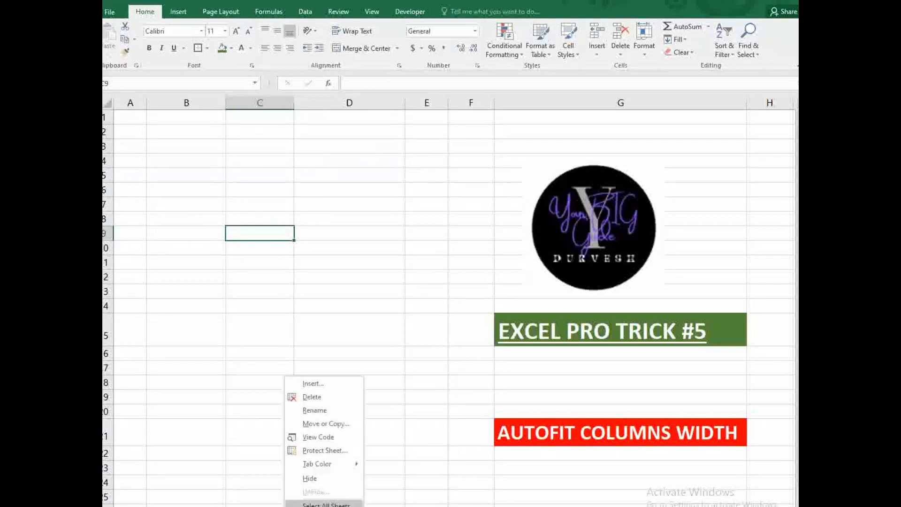
- Add a Worksheet SelectionChange macro that runs Cells.EntireColumn.AutoFit
{"action": "left_click", "coordinate": [315, 437]}
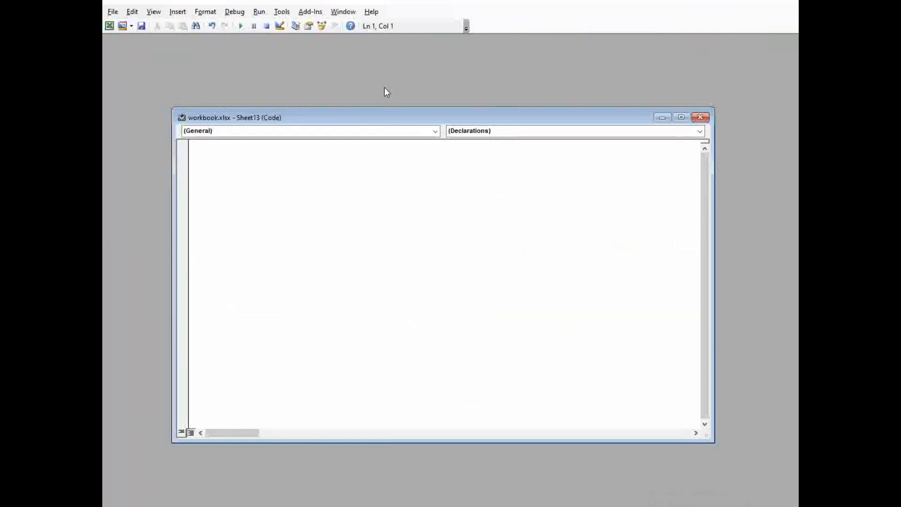
{"action": "left_click", "coordinate": [435, 133]}
{"action": "left_click", "coordinate": [236, 151]}
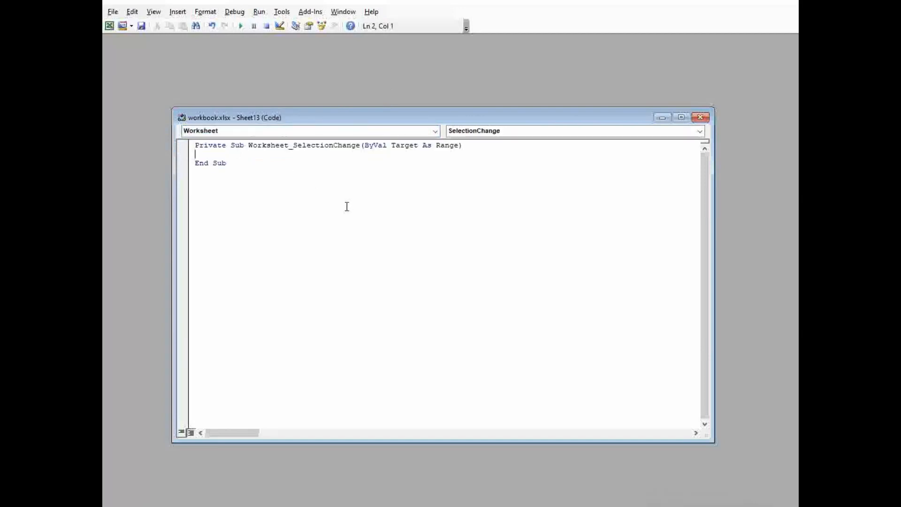
{"action": "type", "text": "cells."}
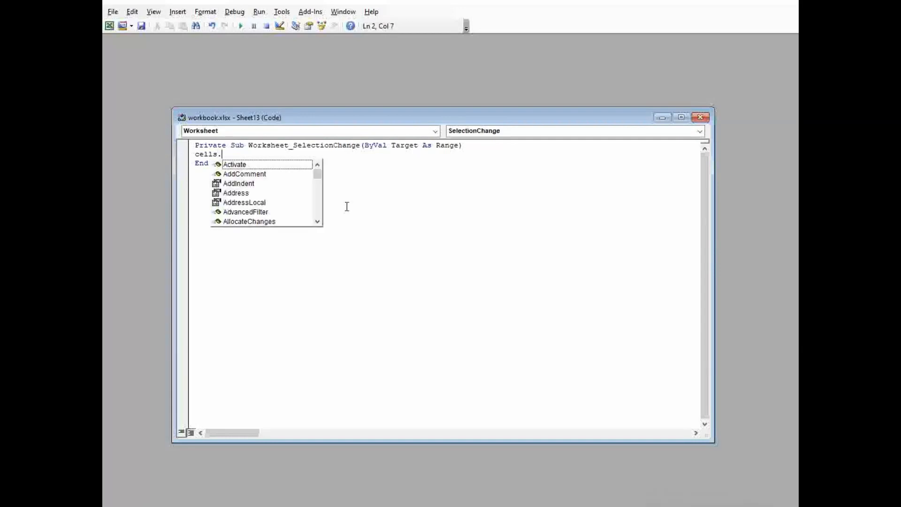
{"action": "type", "text": "ent"}
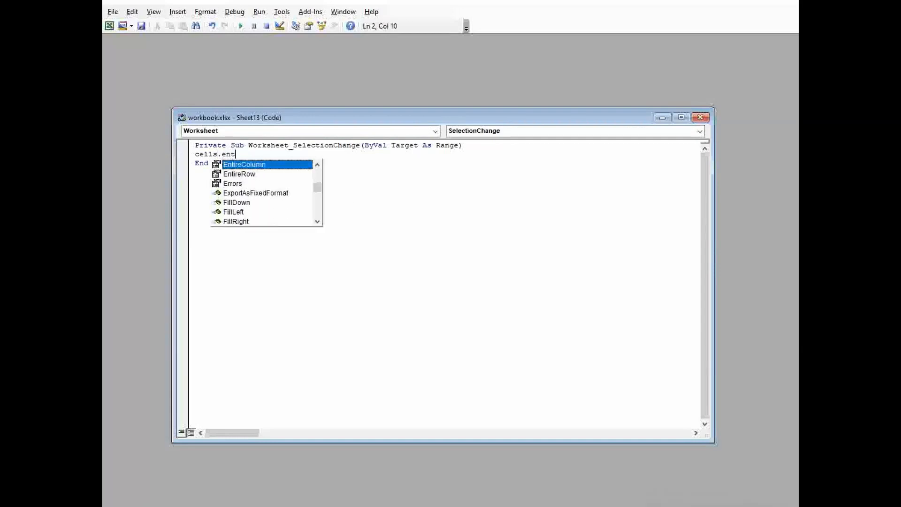
{"action": "double_click", "coordinate": [258, 163]}
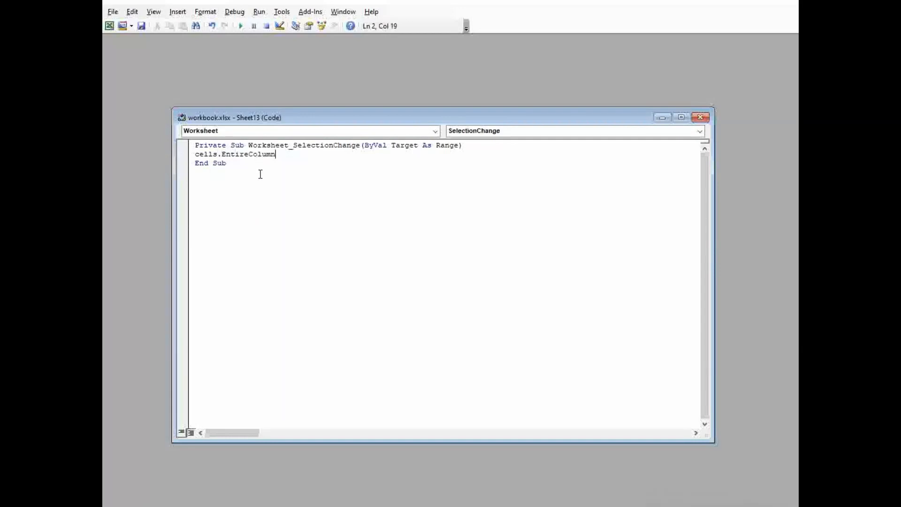
{"action": "type", "text": "."}
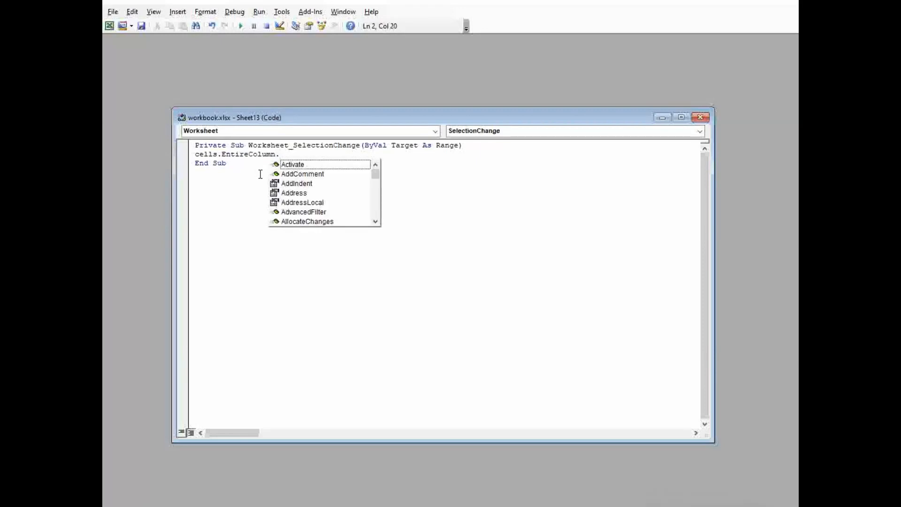
{"action": "type", "text": "autofi"}
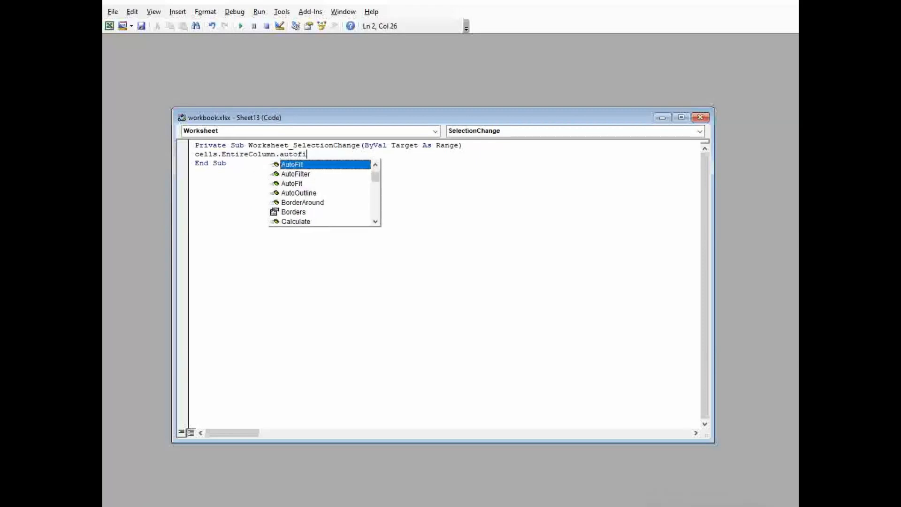
{"action": "double_click", "coordinate": [298, 184]}
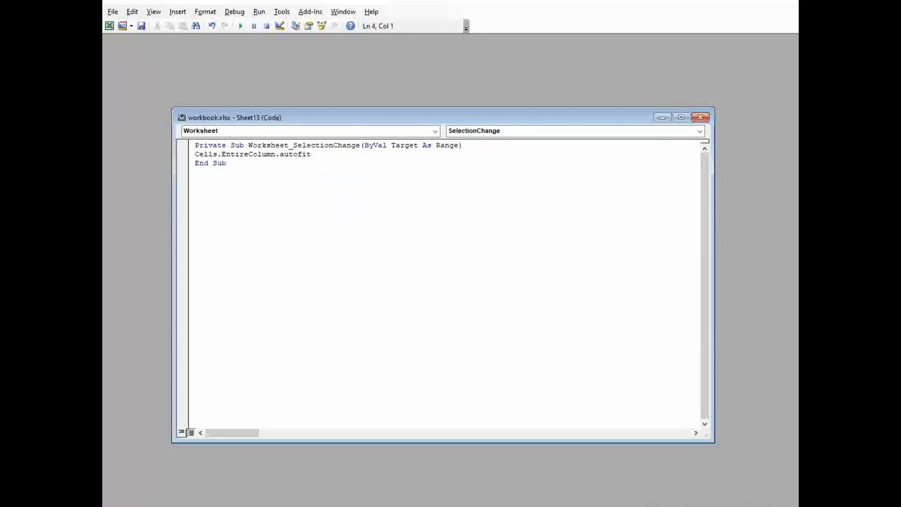
- Return to Excel and select several cells to test the autofit macro
{"action": "left_click", "coordinate": [113, 11]}
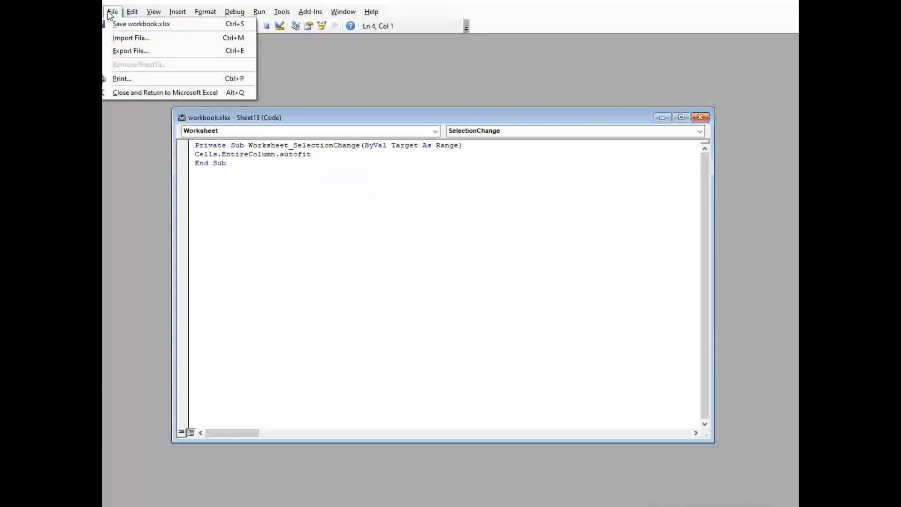
{"action": "left_click", "coordinate": [131, 95]}
{"action": "left_click", "coordinate": [182, 154]}
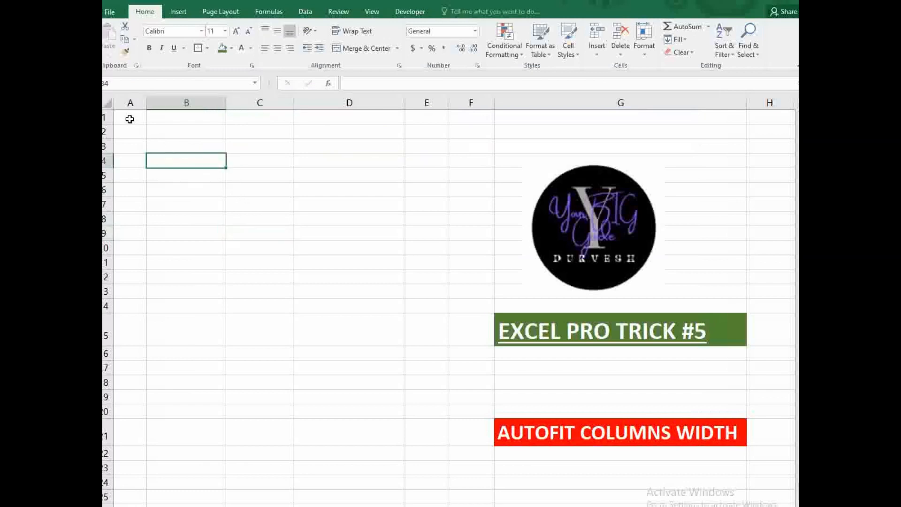
{"action": "left_click", "coordinate": [130, 118]}
{"action": "left_click", "coordinate": [143, 135]}
{"action": "left_click", "coordinate": [143, 175]}
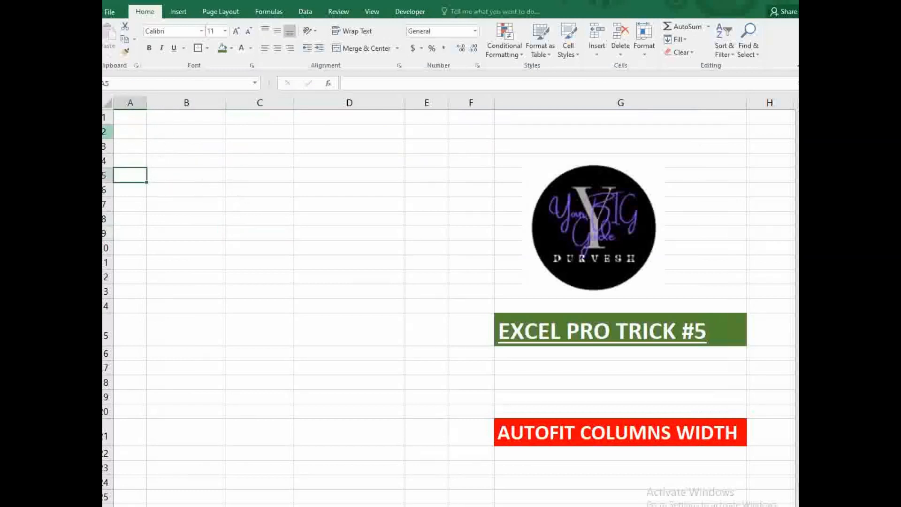
{"action": "left_click", "coordinate": [131, 133]}
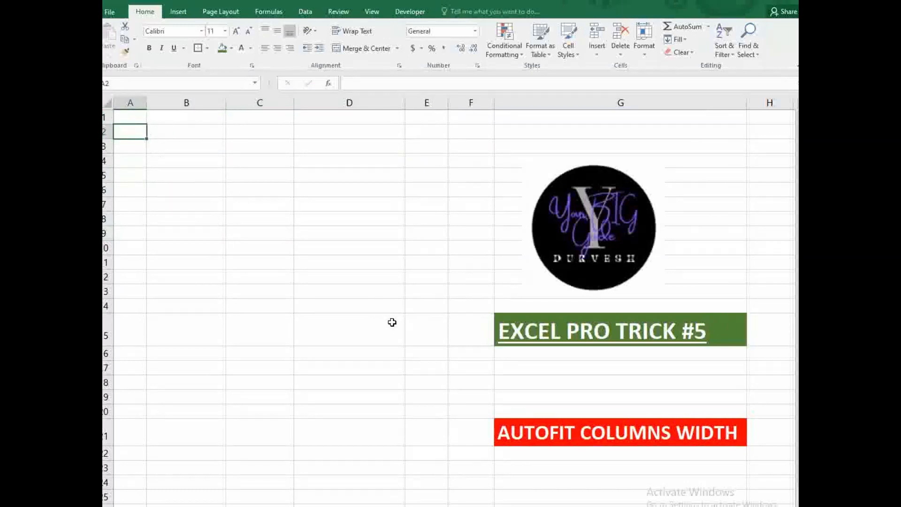
- Enter row 2 headings name, company code, address, sr no. and details of their offices
{"action": "type", "text": "name"}
{"action": "key", "text": "Tab"}
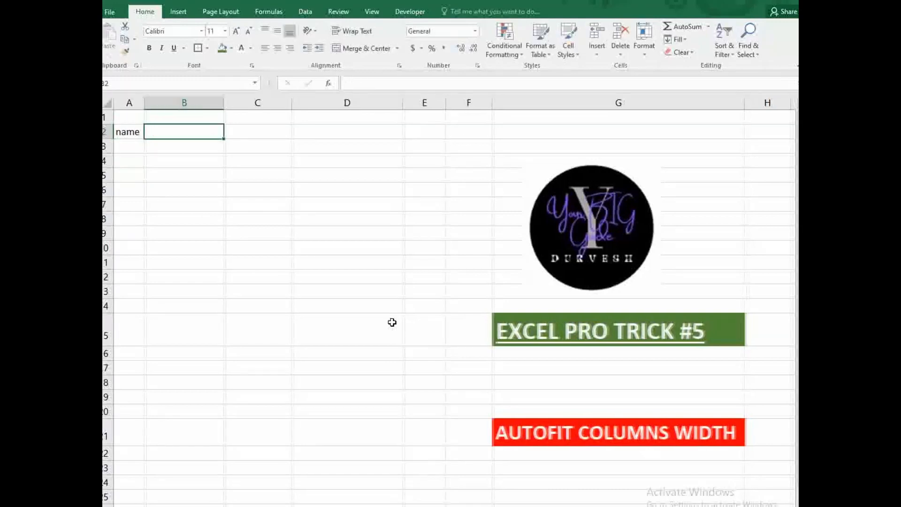
{"action": "type", "text": "comp"}
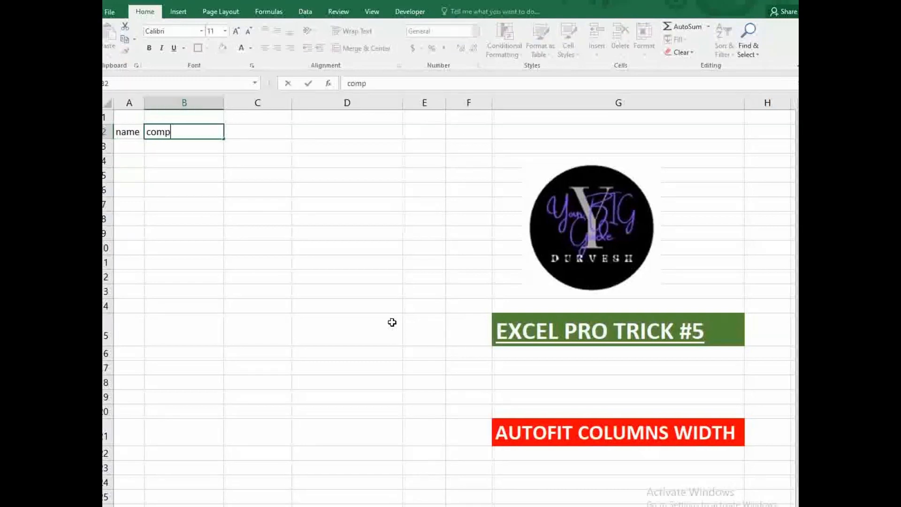
{"action": "type", "text": "any"}
{"action": "type", "text": "code"}
{"action": "key", "text": "Tab"}
{"action": "type", "text": "address"}
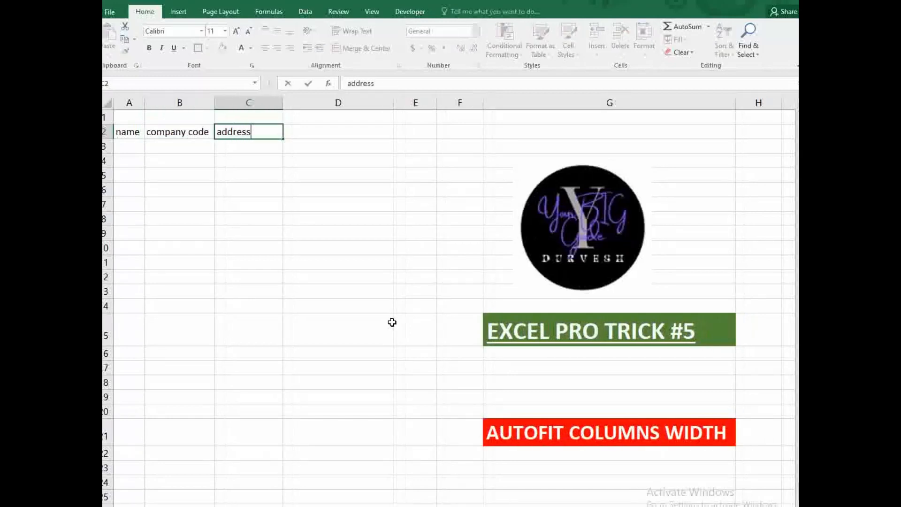
{"action": "key", "text": "Tab"}
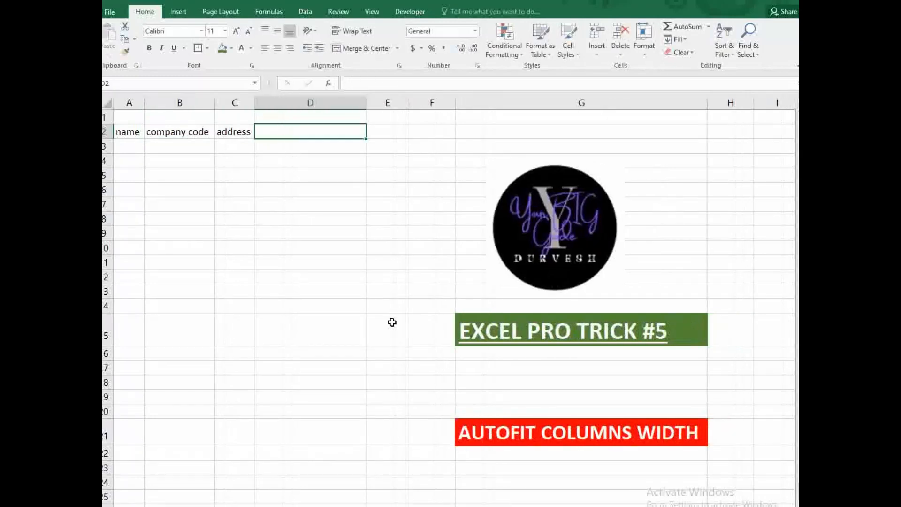
{"action": "type", "text": "sr"}
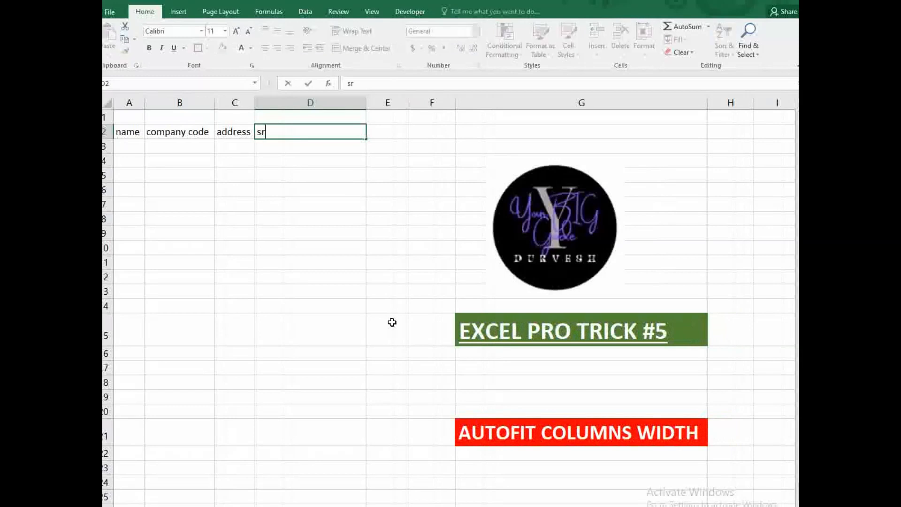
{"action": "type", "text": " no."}
{"action": "key", "text": "Tab"}
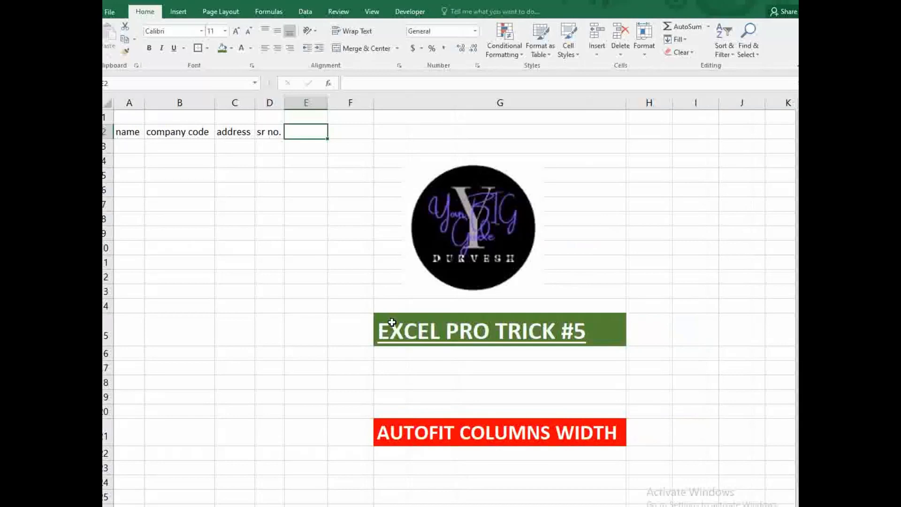
{"action": "type", "text": "de"}
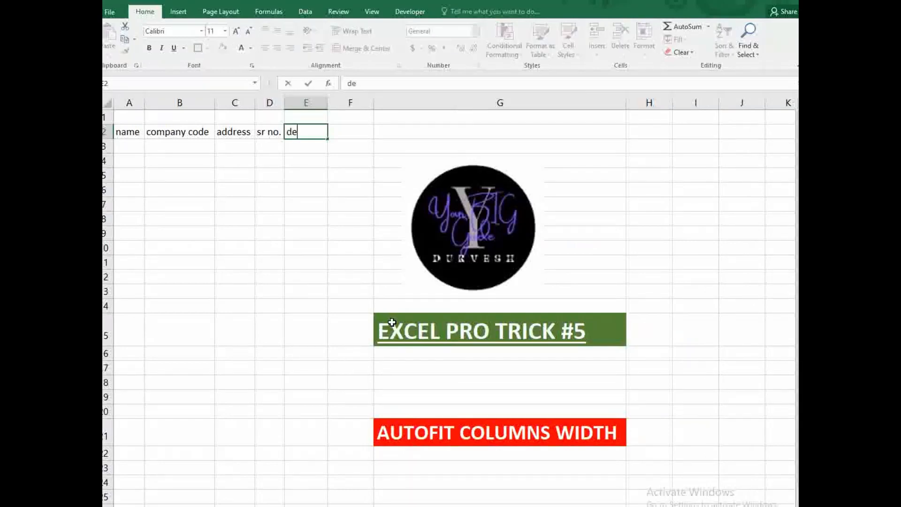
{"action": "type", "text": "tails of their "}
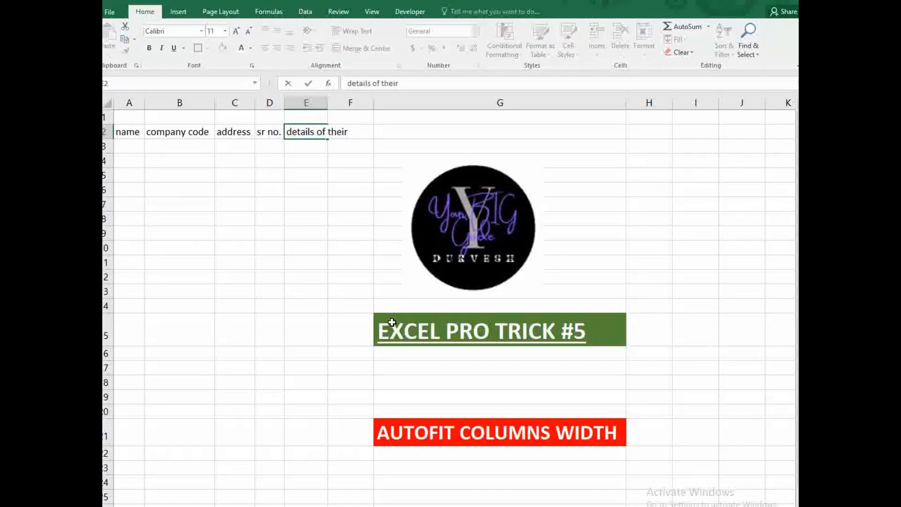
{"action": "type", "text": "offices"}
{"action": "key", "text": "Return"}
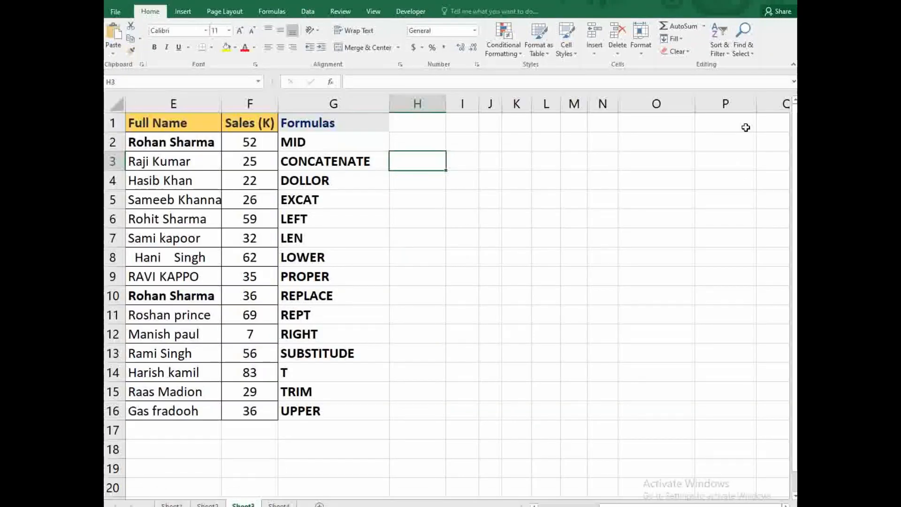
- Enter =MID(E2,4,2) in H2 to extract 'an' from the first full name
{"action": "key", "text": "Up"}
{"action": "type", "text": "="}
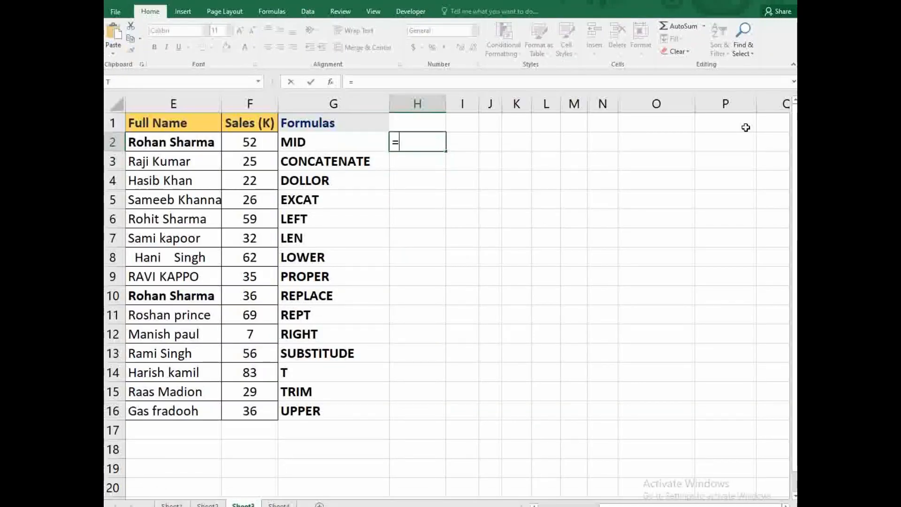
{"action": "type", "text": "mid"}
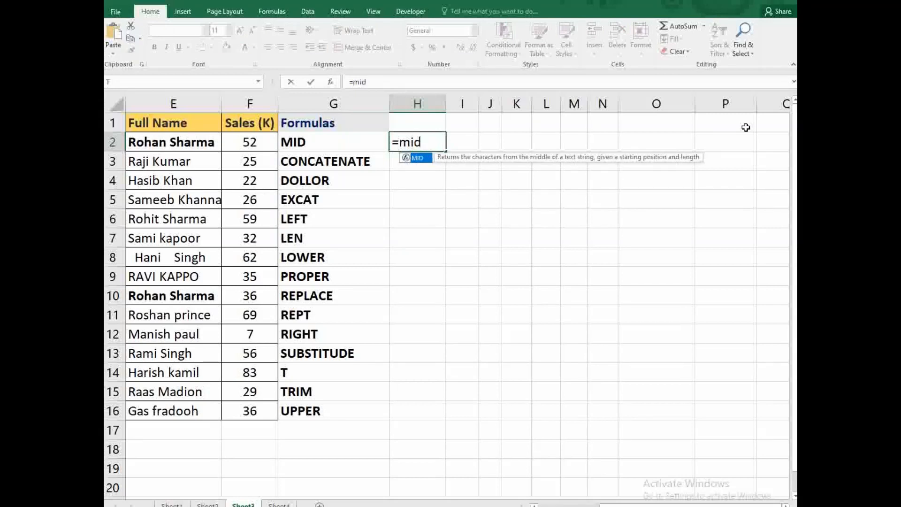
{"action": "type", "text": "("}
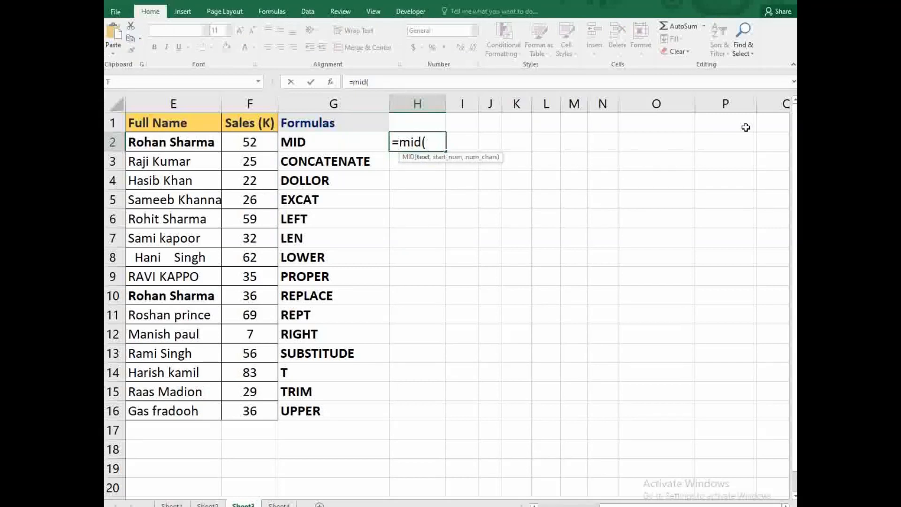
{"action": "left_click", "coordinate": [151, 146]}
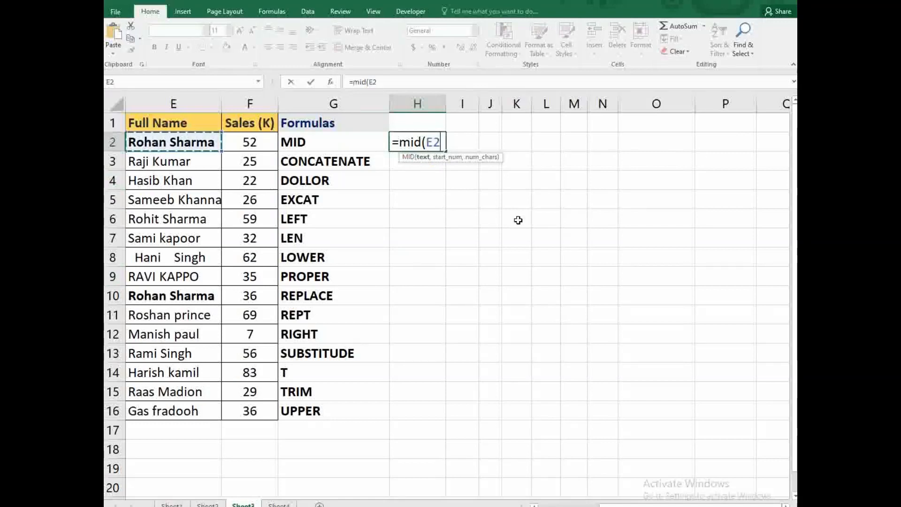
{"action": "type", "text": ","}
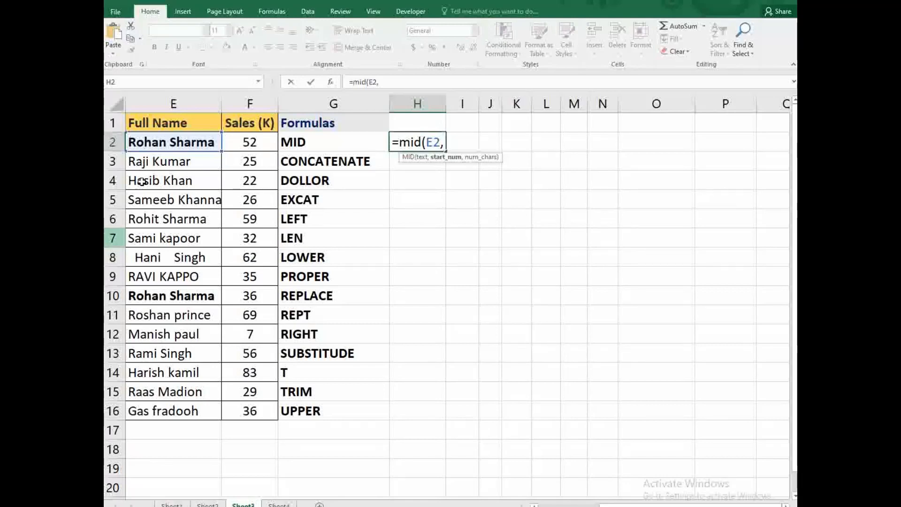
{"action": "type", "text": "4"}
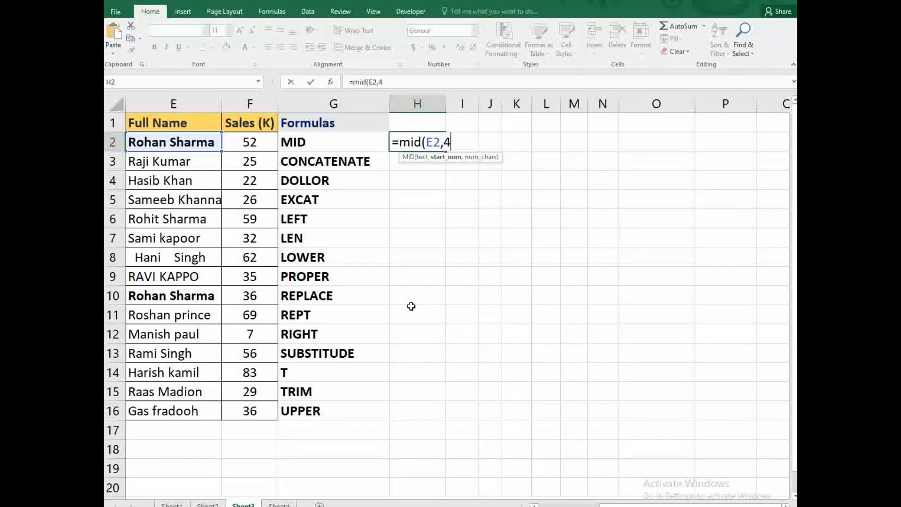
{"action": "type", "text": ","}
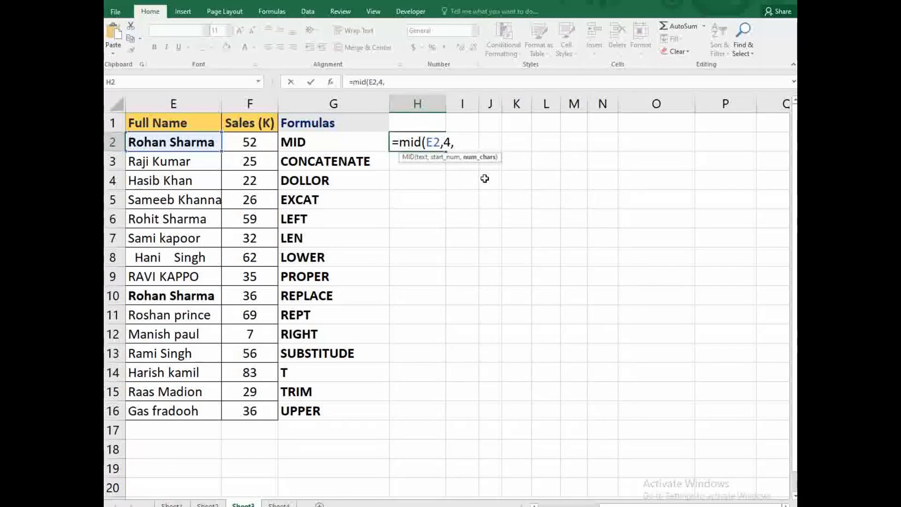
{"action": "type", "text": "2)"}
{"action": "key", "text": "Return"}
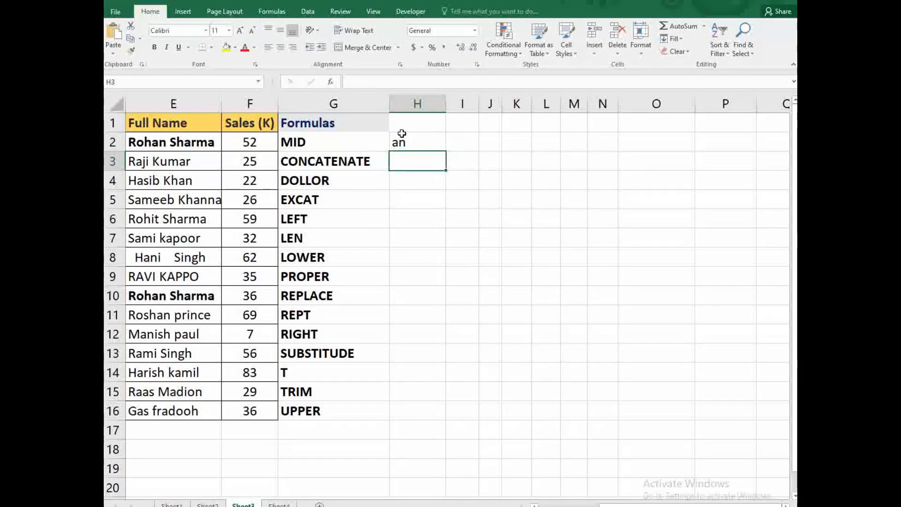
{"action": "left_click", "coordinate": [405, 142]}
{"action": "left_click", "coordinate": [188, 147]}
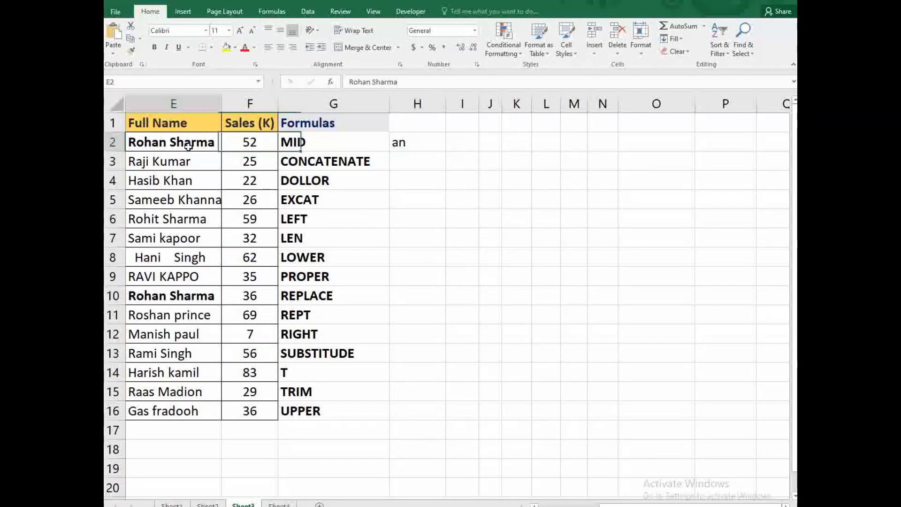
{"action": "left_click", "coordinate": [408, 165]}
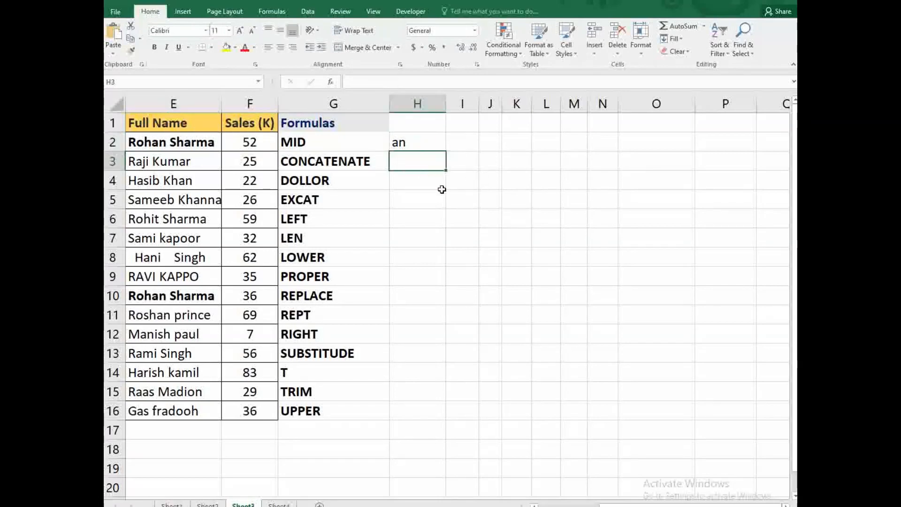
- Enter =CONCATENATE(E3,F3) in H3 to join the row 3 name and sales value
{"action": "type", "text": "=con"}
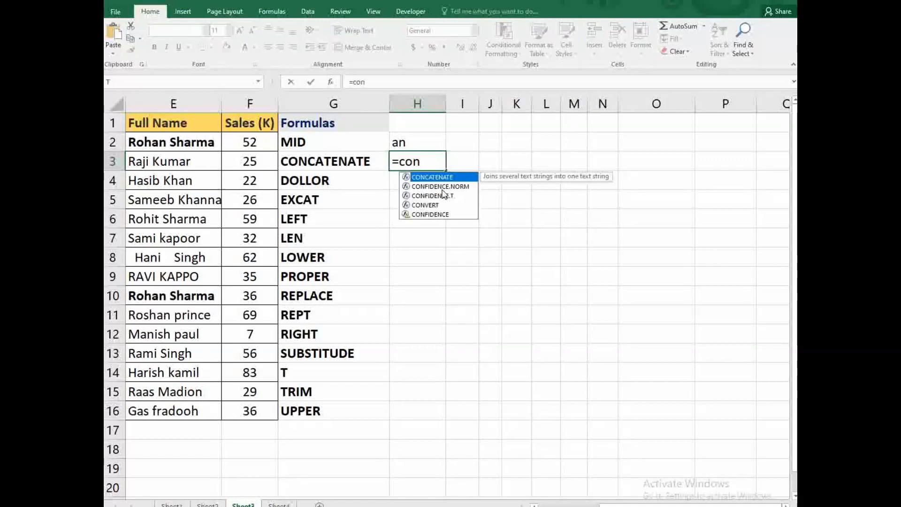
{"action": "key", "text": "Tab"}
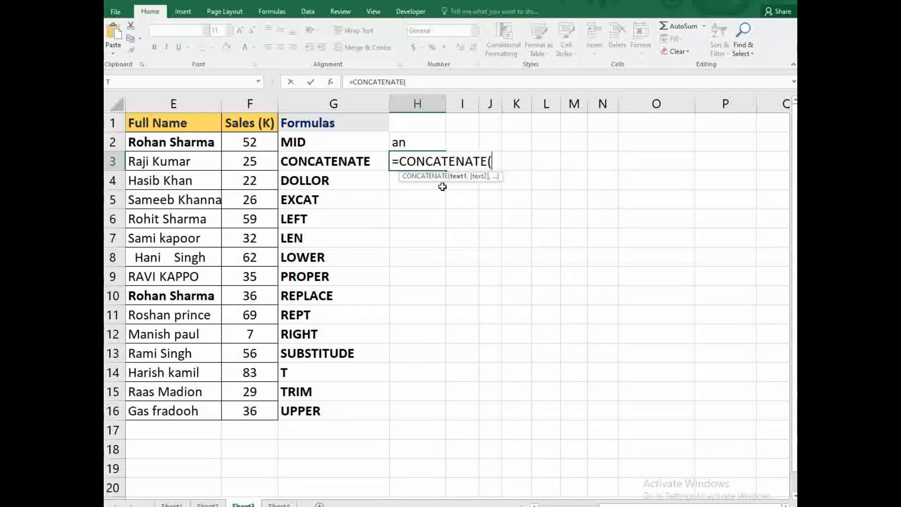
{"action": "left_click", "coordinate": [211, 169]}
{"action": "type", "text": ","}
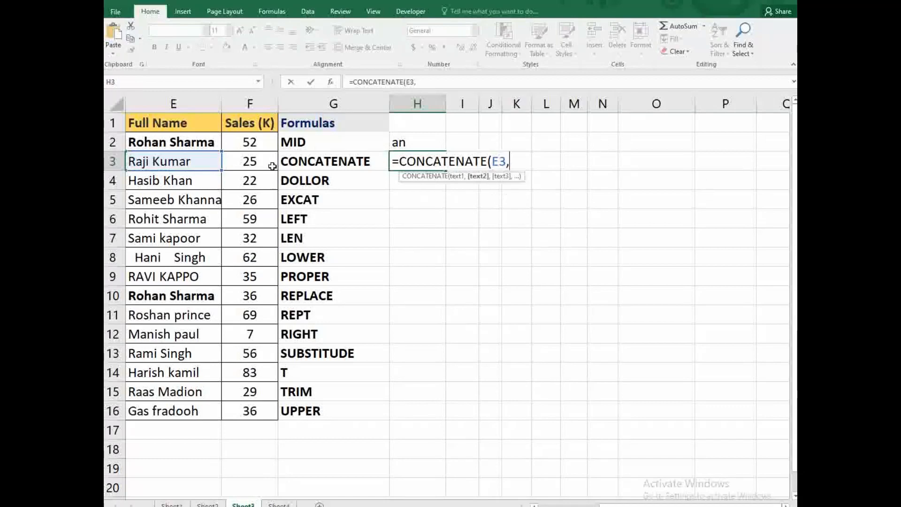
{"action": "left_click", "coordinate": [272, 166]}
{"action": "type", "text": ")"}
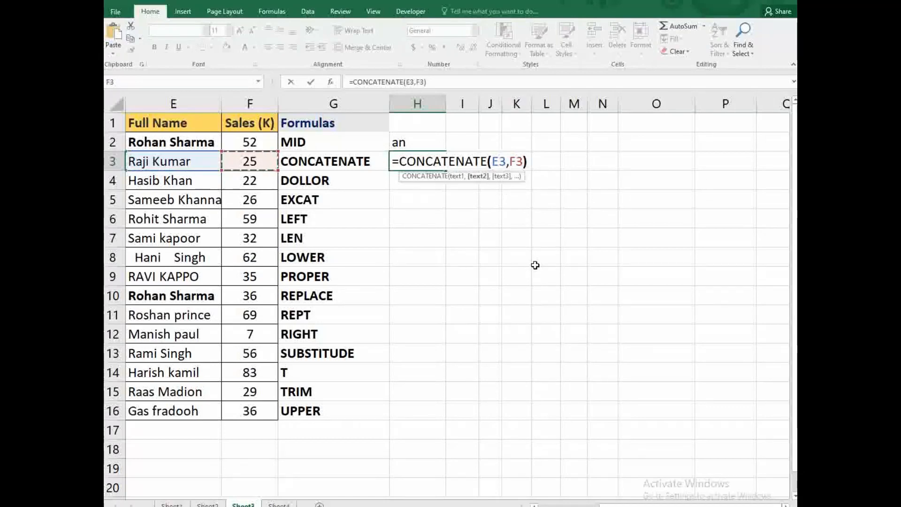
{"action": "key", "text": "Return"}
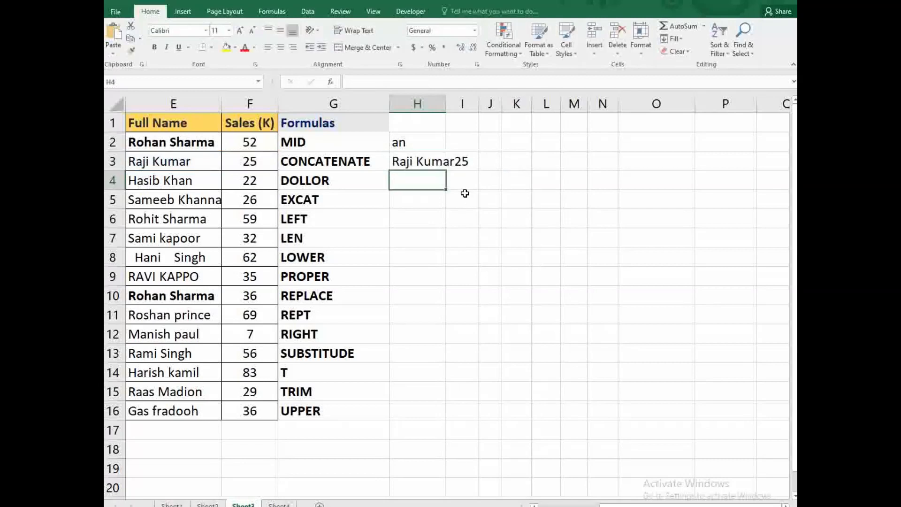
- Enter =DOLLAR(F5) in H4 so it shows $26.00
{"action": "left_click", "coordinate": [460, 157]}
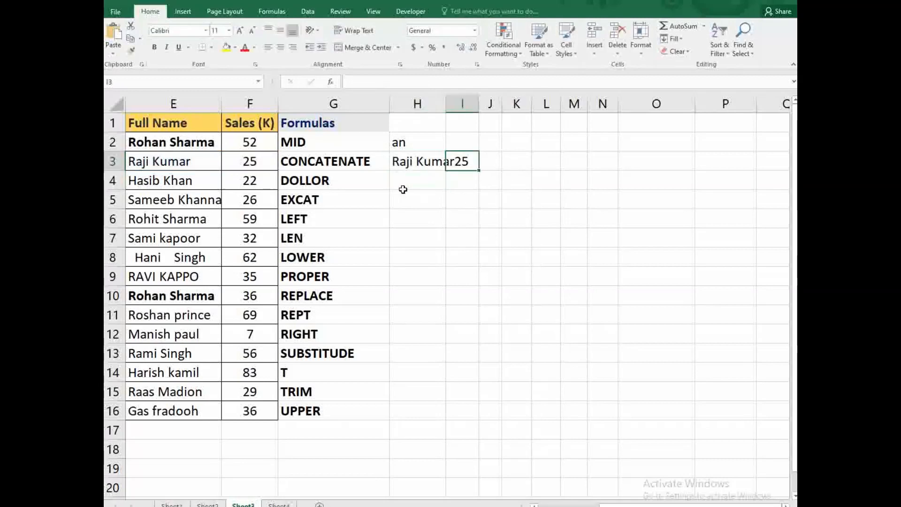
{"action": "left_click_drag", "start_coordinate": [402, 185], "coordinate": [406, 202]}
{"action": "left_click", "coordinate": [422, 184]}
{"action": "type", "text": "="}
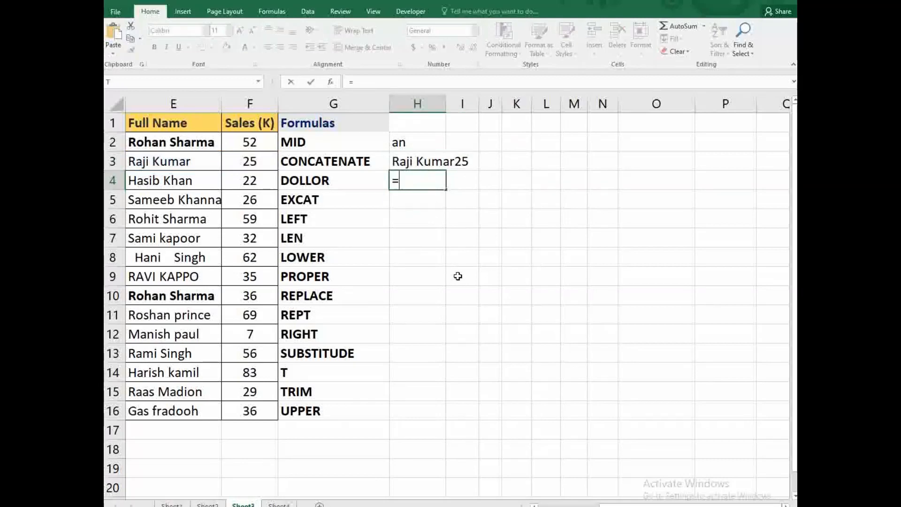
{"action": "type", "text": "doll"}
{"action": "key", "text": "Tab"}
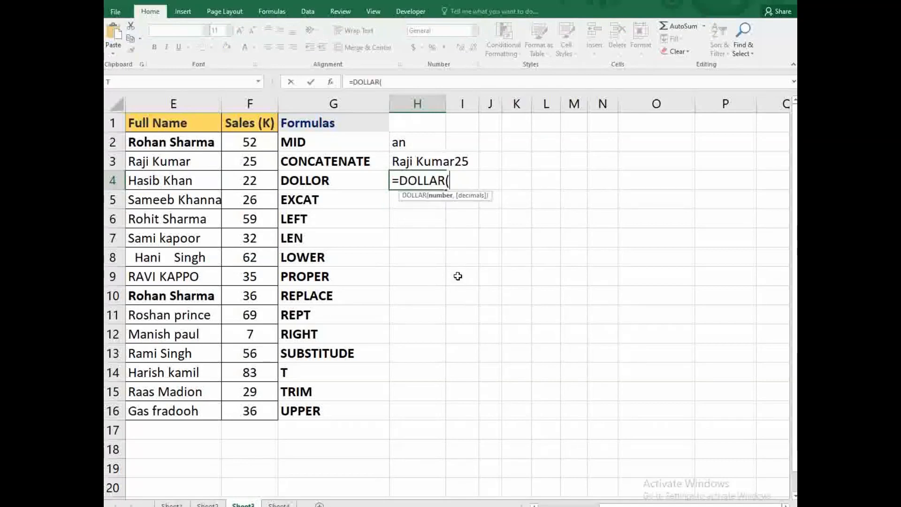
{"action": "left_click", "coordinate": [266, 196]}
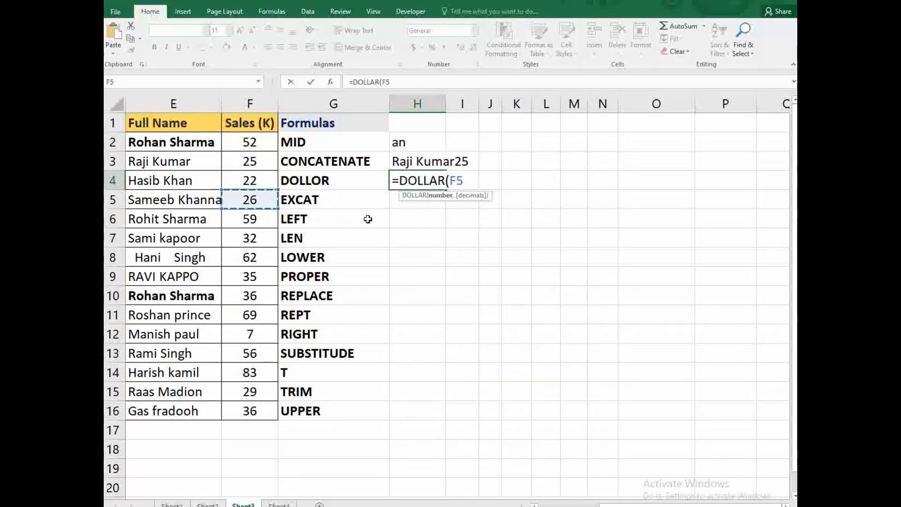
{"action": "type", "text": ")"}
{"action": "key", "text": "Return"}
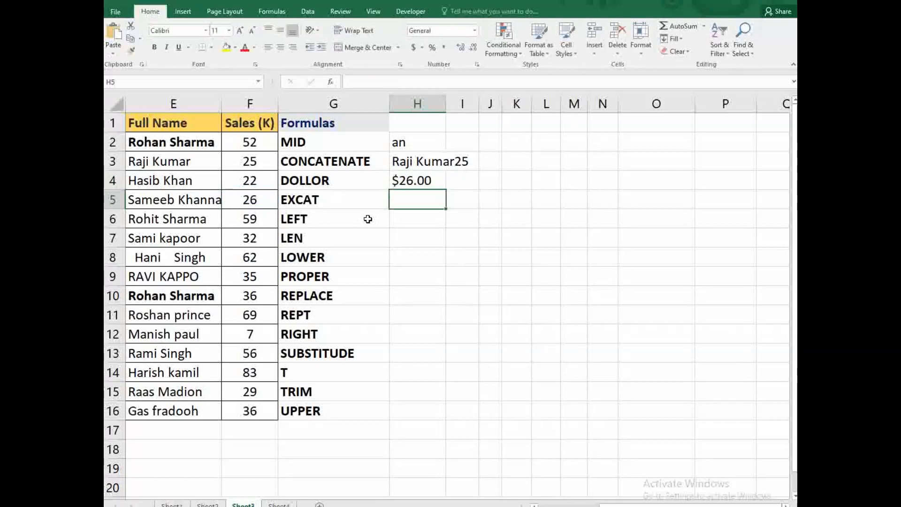
{"action": "left_click", "coordinate": [405, 182]}
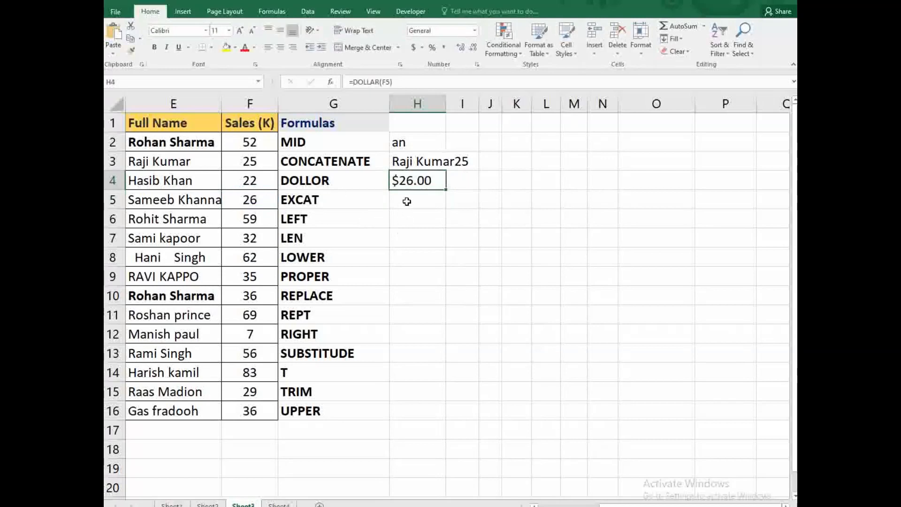
{"action": "left_click", "coordinate": [406, 204]}
- Enter =EXACT(E2,E10) in H5, which returns TRUE
{"action": "type", "text": "=e"}
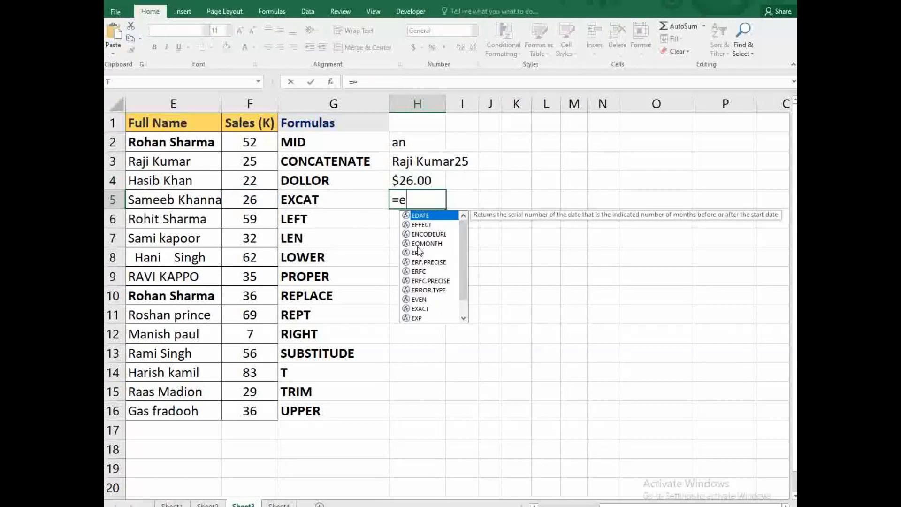
{"action": "type", "text": "xa"}
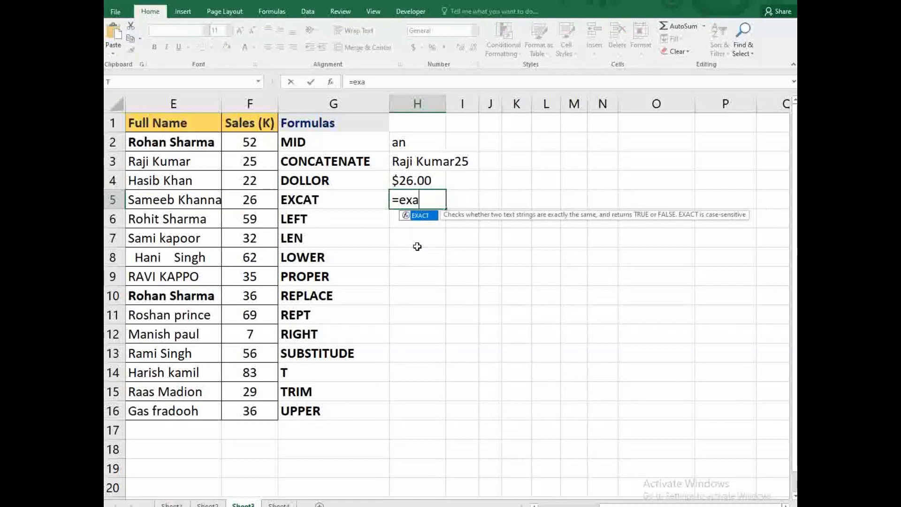
{"action": "key", "text": "Tab"}
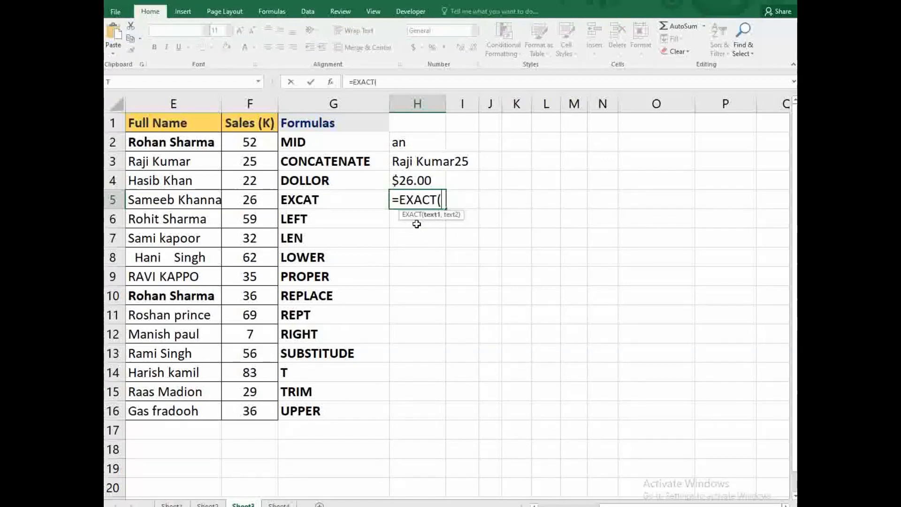
{"action": "left_click", "coordinate": [197, 144]}
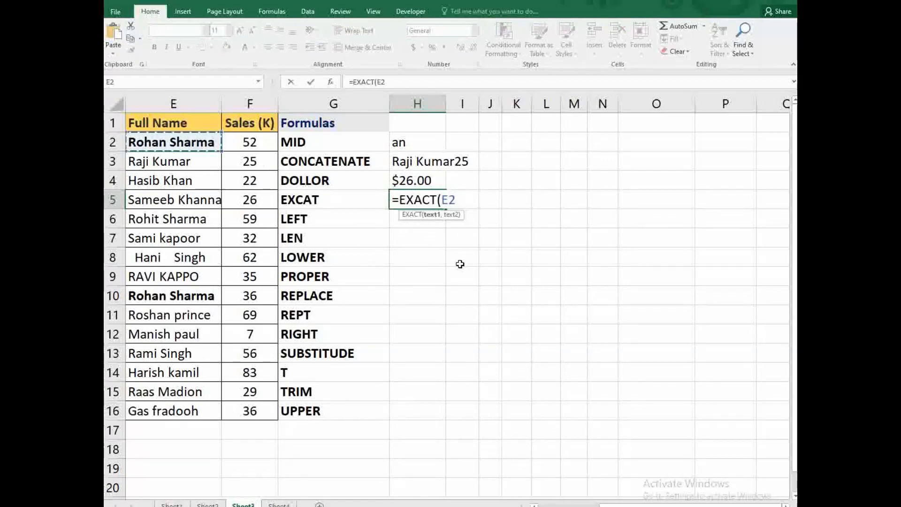
{"action": "type", "text": ","}
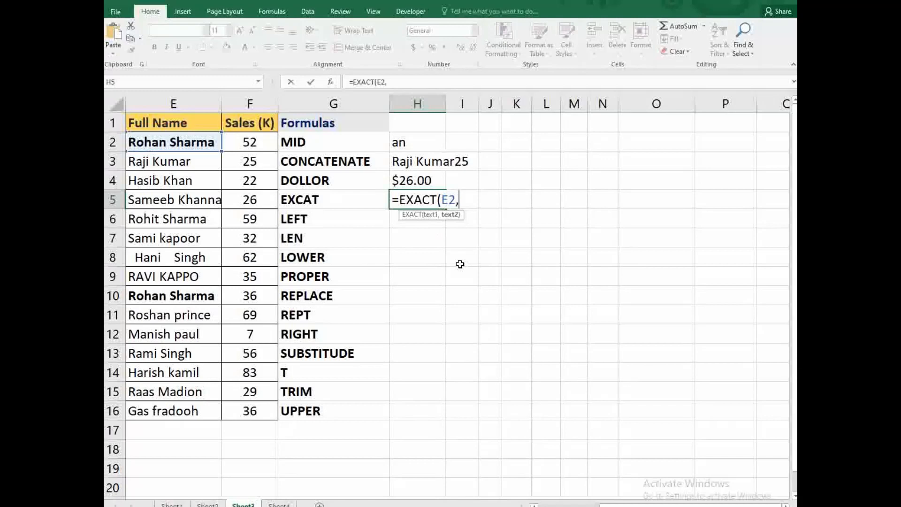
{"action": "left_click", "coordinate": [183, 299]}
{"action": "type", "text": ")"}
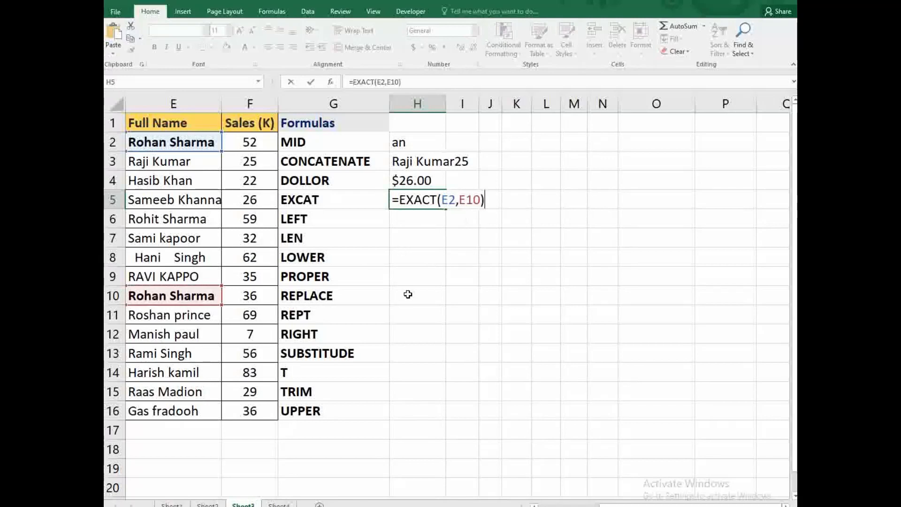
{"action": "key", "text": "Return"}
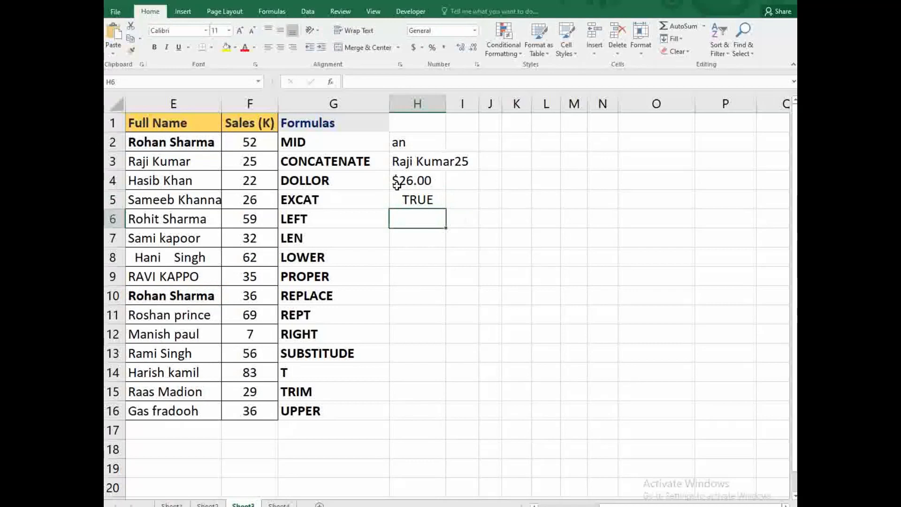
{"action": "left_click", "coordinate": [415, 198]}
- Edit H5 to =EXACT(E2,E7) so it returns FALSE
{"action": "double_click", "coordinate": [415, 198]}
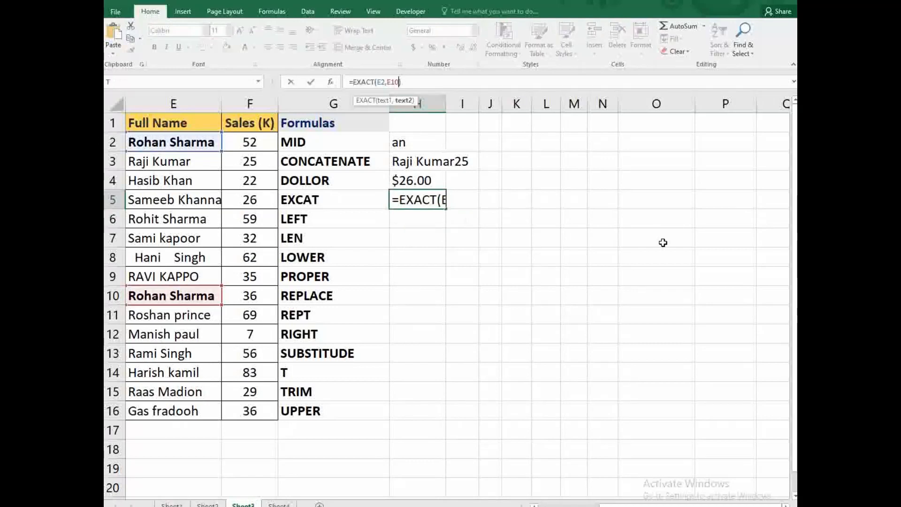
{"action": "key", "text": "BackSpace"}
{"action": "key", "text": "BackSpace"}
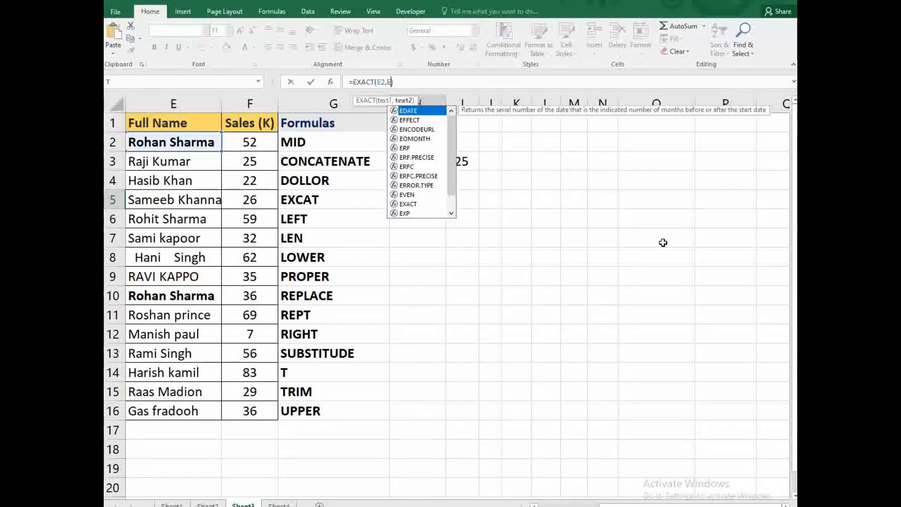
{"action": "key", "text": "BackSpace"}
{"action": "left_click", "coordinate": [175, 238]}
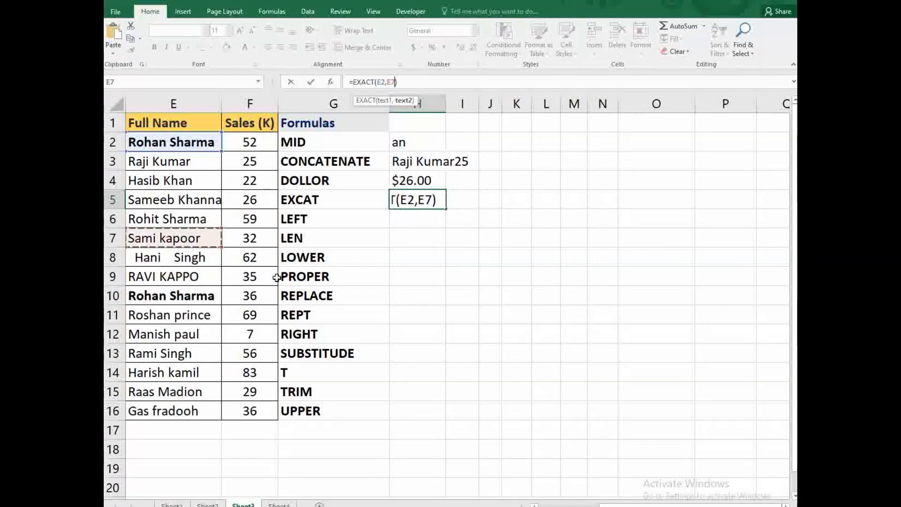
{"action": "key", "text": "Return"}
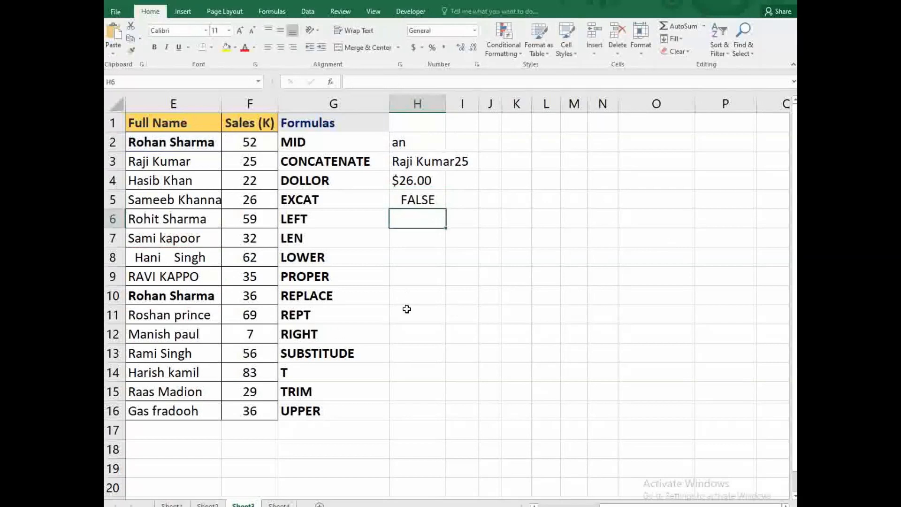
- Type =LEFT(E6, into H6, accepting LEFT from the autocomplete list
{"action": "type", "text": "="}
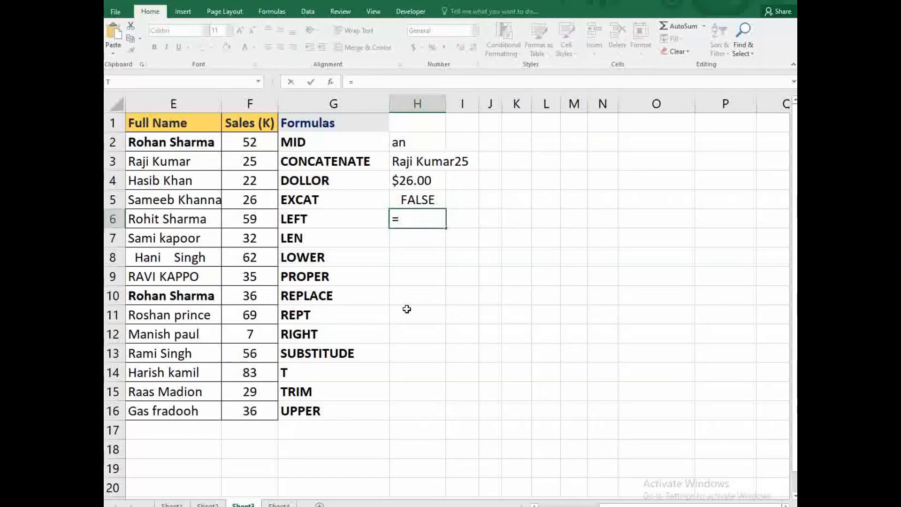
{"action": "type", "text": "left"}
{"action": "key", "text": "Tab"}
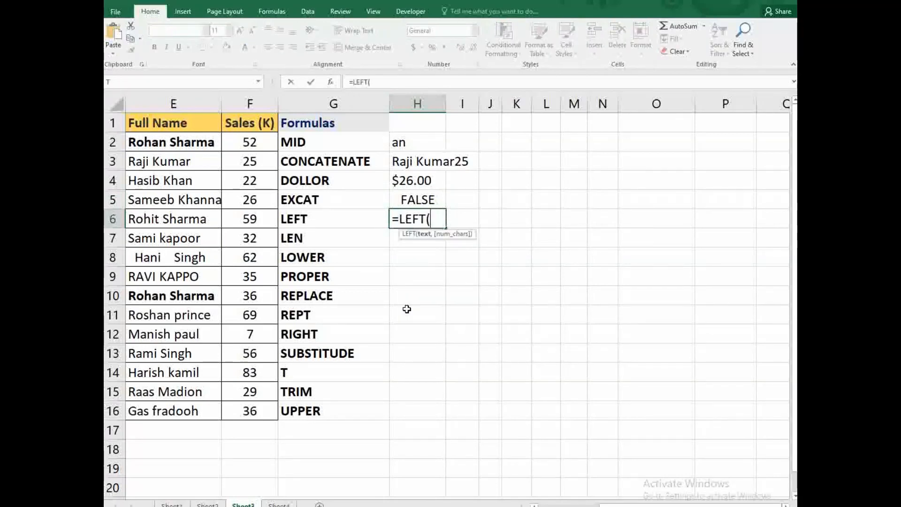
{"action": "left_click", "coordinate": [159, 211]}
{"action": "type", "text": ","}
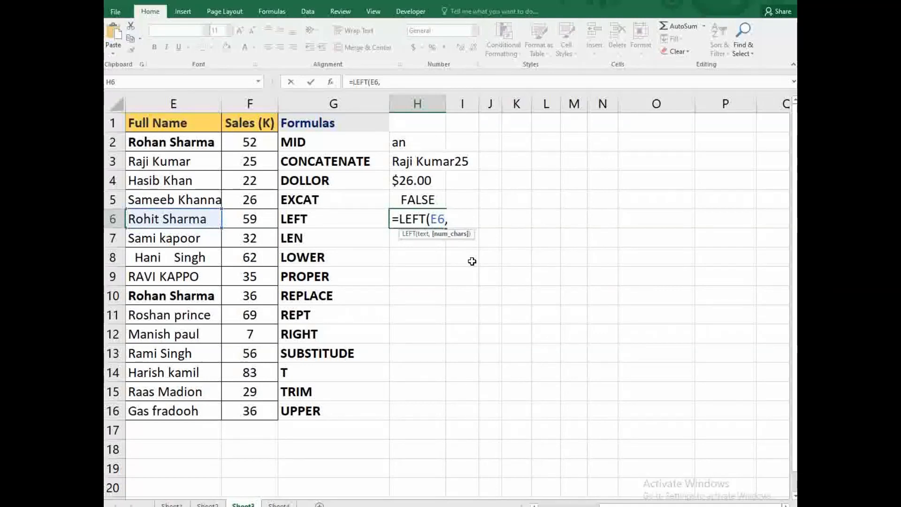
- Finish =LEFT(E6,4) in H6 and enter =LEN(E7) in H7, returning 11
{"action": "type", "text": "4)"}
{"action": "key", "text": "Return"}
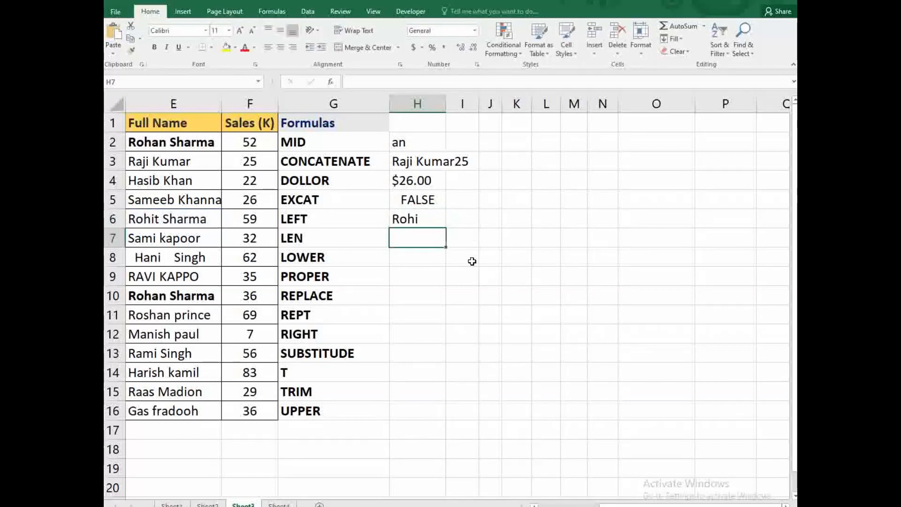
{"action": "type", "text": "="}
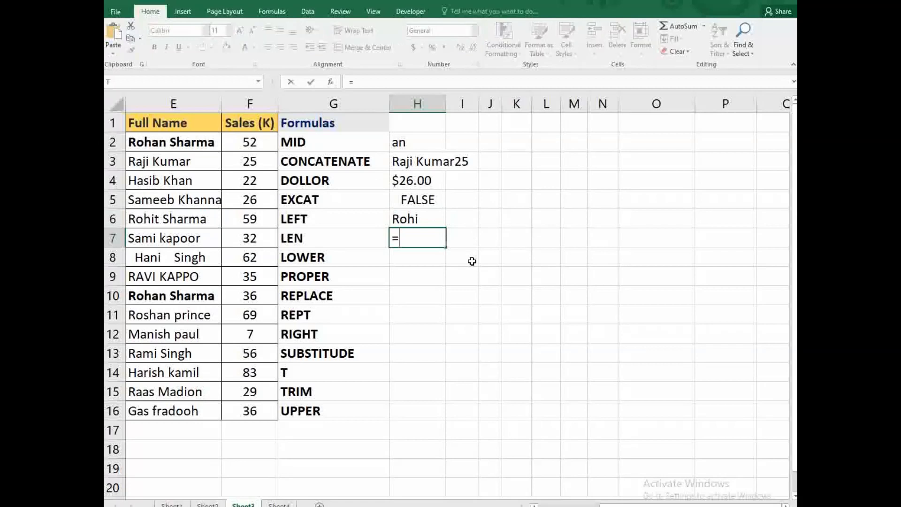
{"action": "type", "text": "len"}
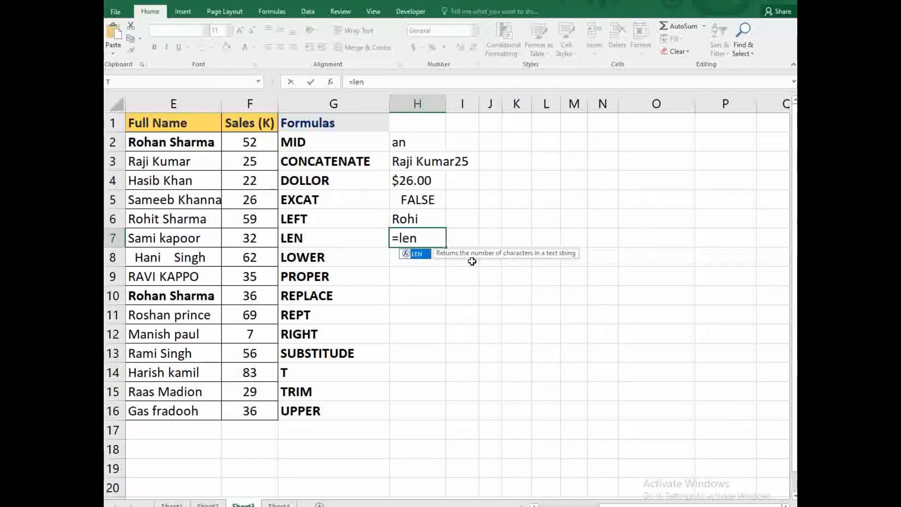
{"action": "type", "text": "("}
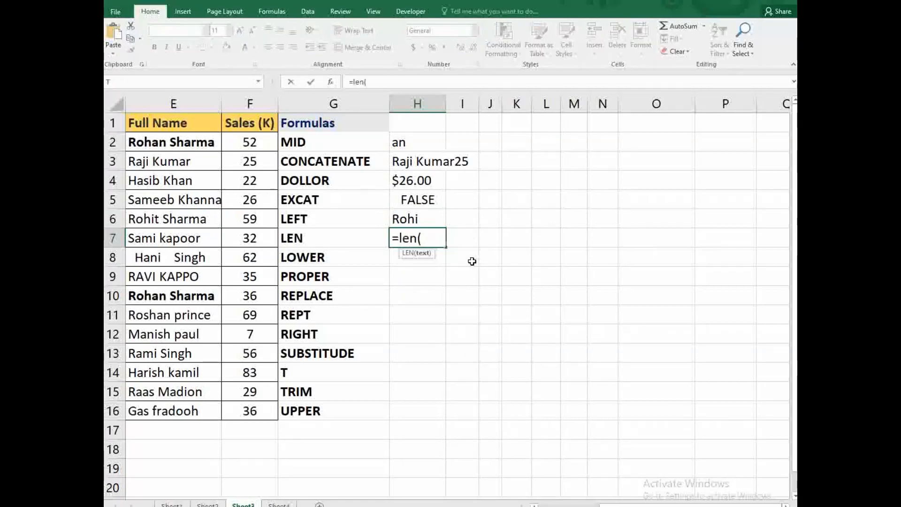
{"action": "left_click", "coordinate": [162, 241]}
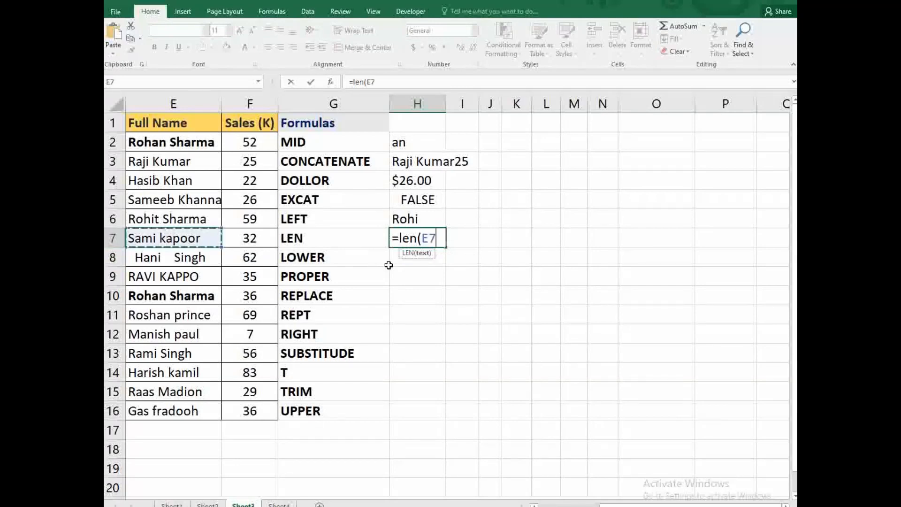
{"action": "type", "text": ")"}
{"action": "key", "text": "Return"}
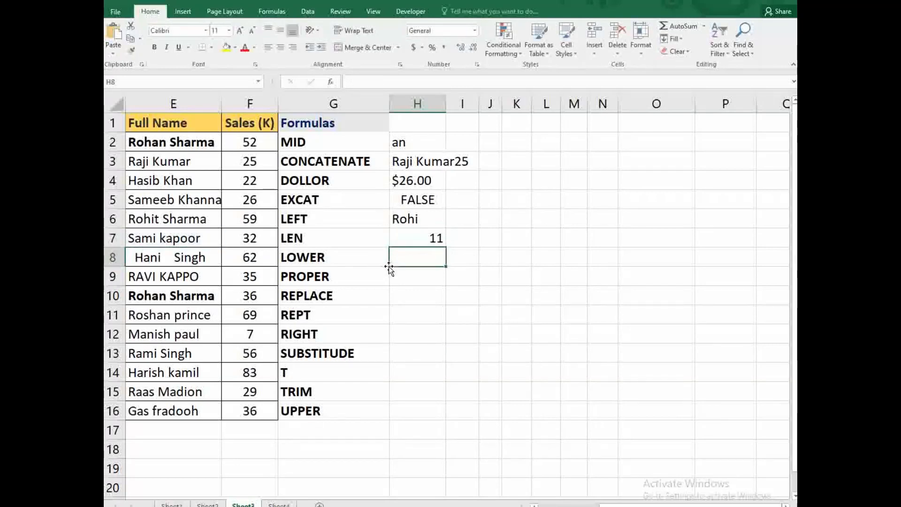
{"action": "left_click", "coordinate": [436, 238]}
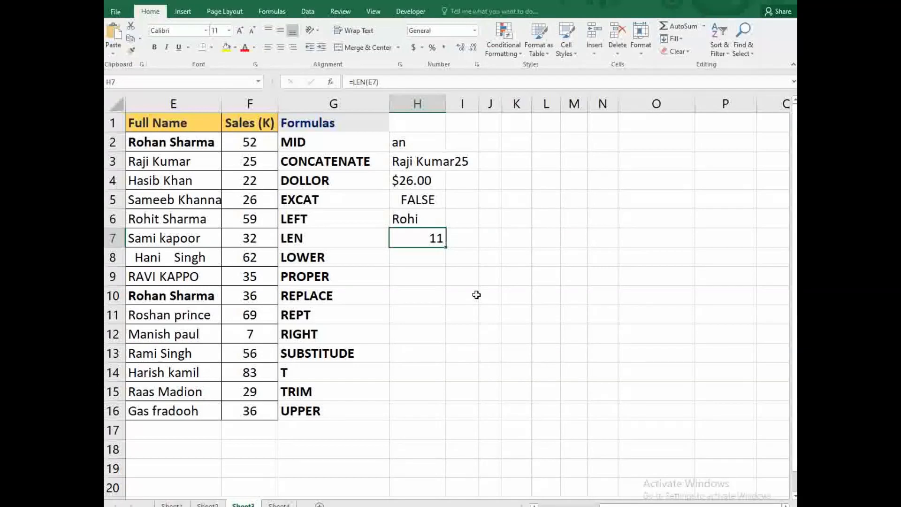
- Enter =LOWER(E9) in H8 to show the E9 name in lowercase
{"action": "left_click", "coordinate": [415, 262]}
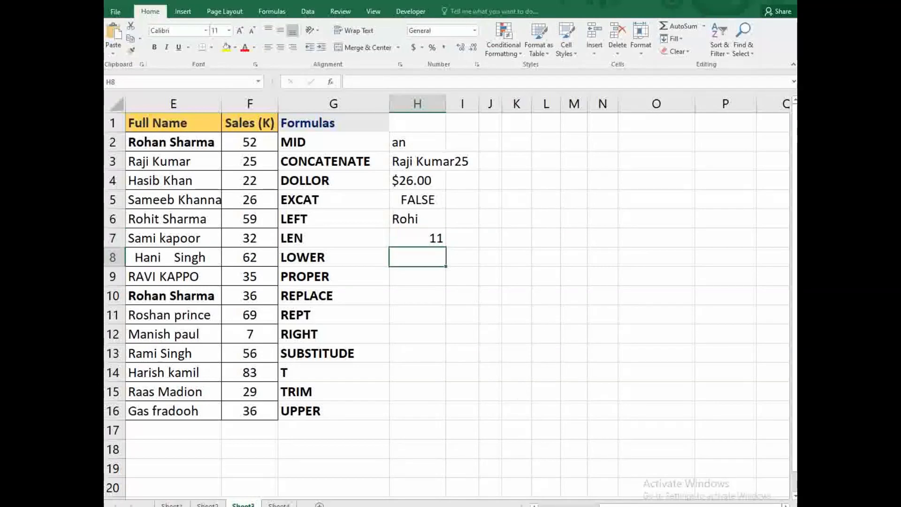
{"action": "type", "text": "=low"}
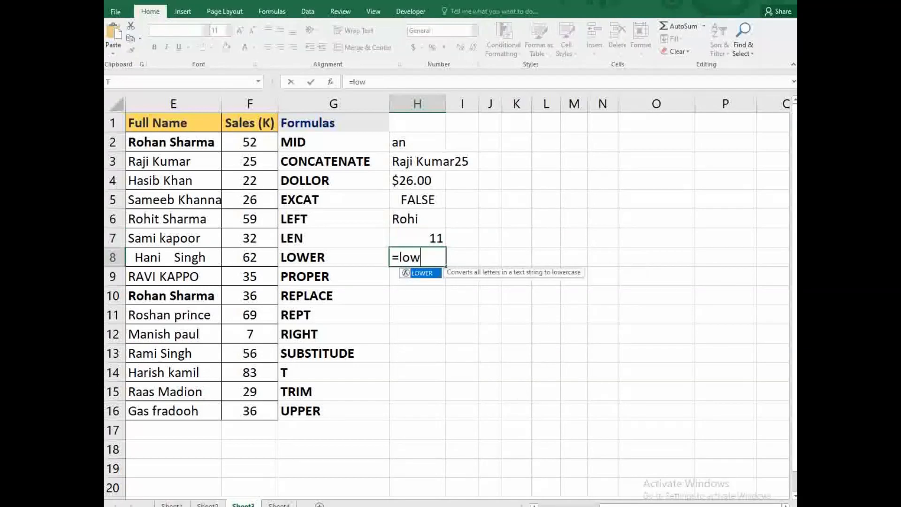
{"action": "type", "text": "er("}
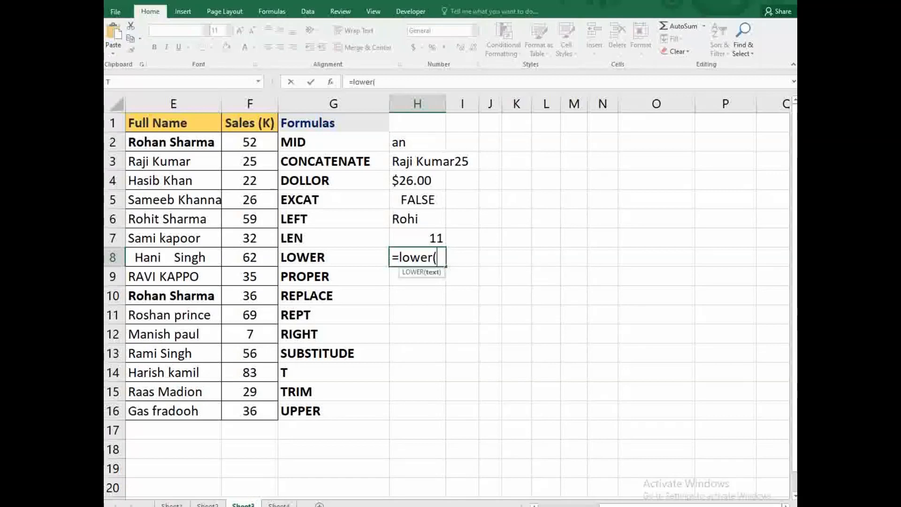
{"action": "left_click", "coordinate": [178, 279]}
{"action": "type", "text": ")"}
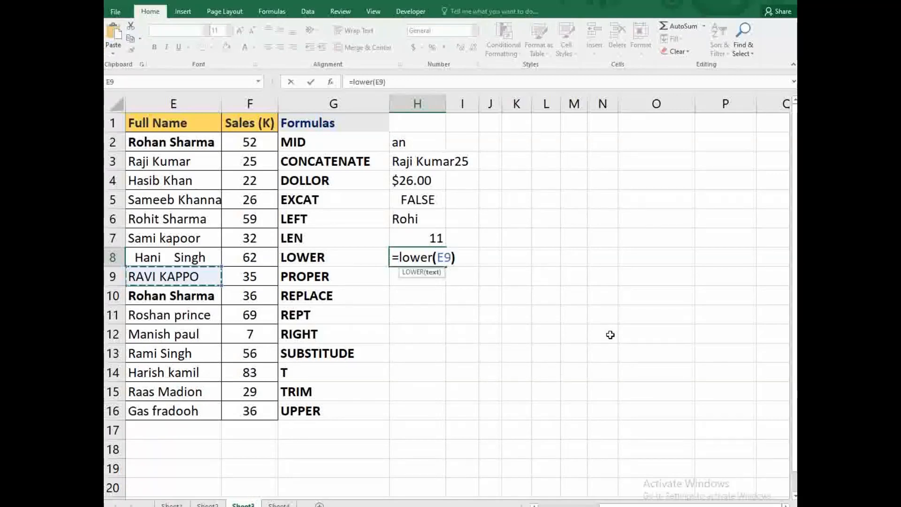
{"action": "key", "text": "Return"}
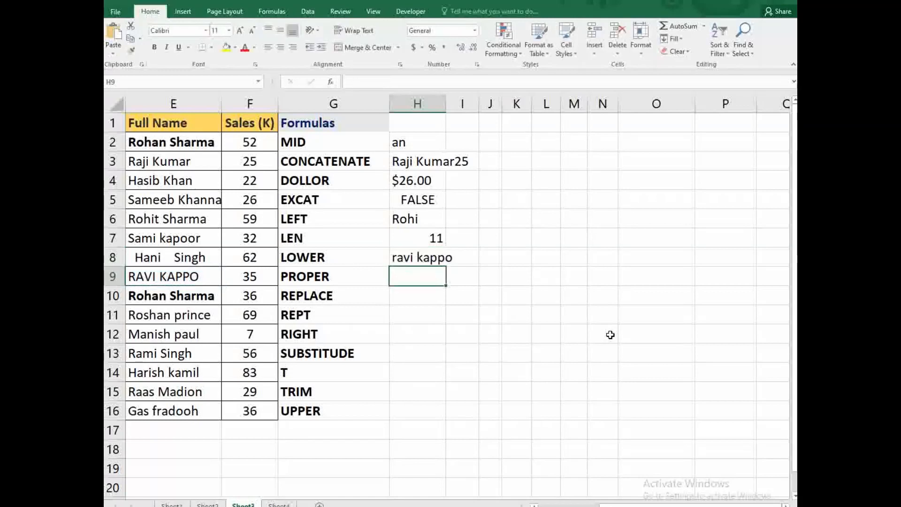
{"action": "type", "text": "=p"}
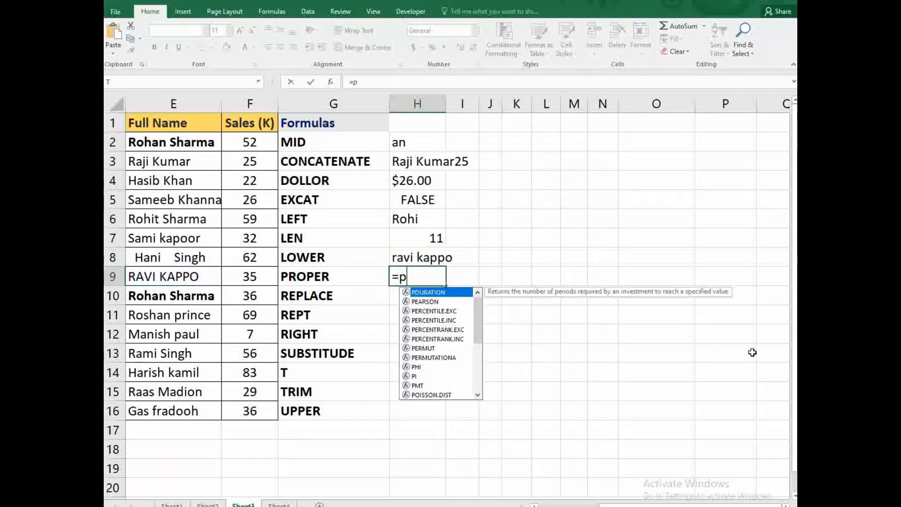
{"action": "type", "text": "roper"}
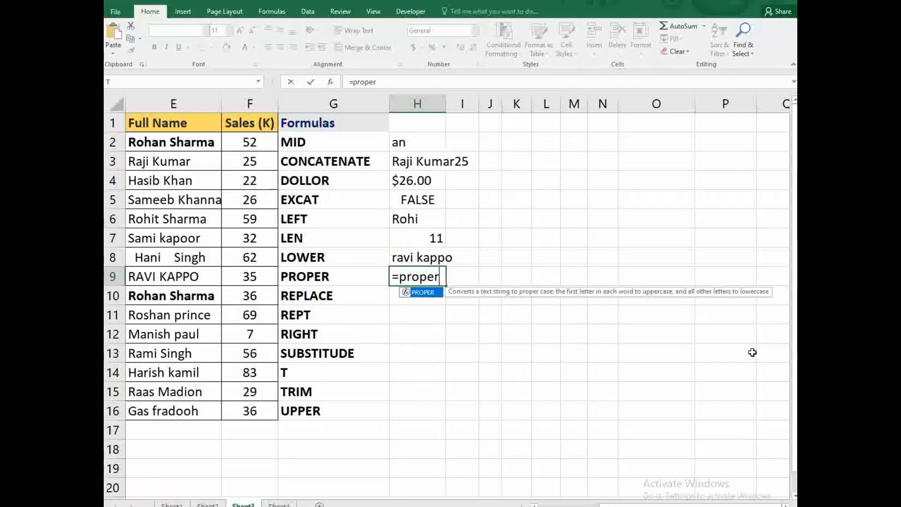
{"action": "type", "text": "("}
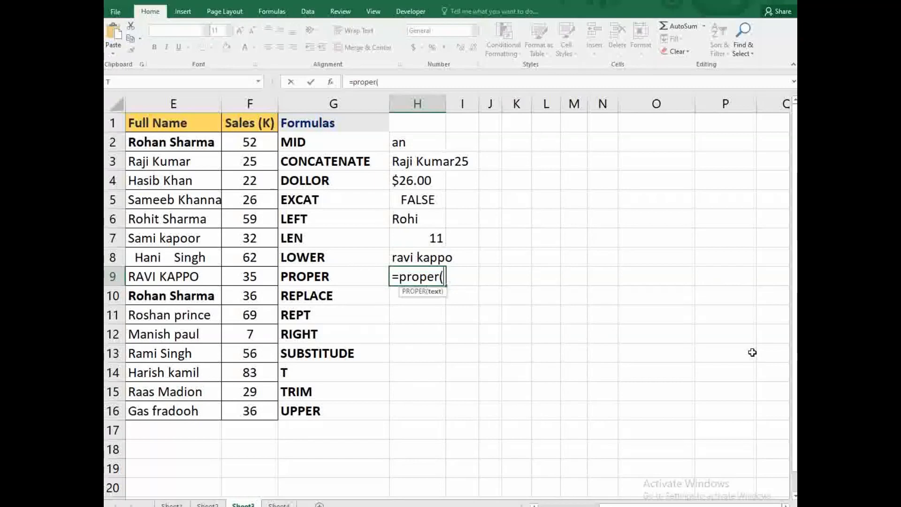
- Complete =PROPER(E9) in H9 to show the name in proper case
{"action": "left_click", "coordinate": [186, 274]}
{"action": "type", "text": ")"}
{"action": "key", "text": "Return"}
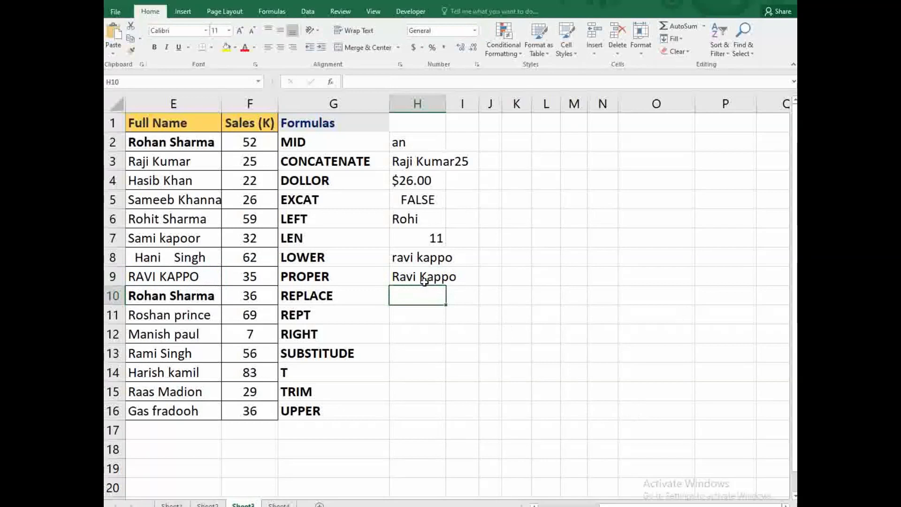
- Enter =REPLACE(E10,1,3,"koo") in H10 to swap the first three letters for koo
{"action": "type", "text": "replace"}
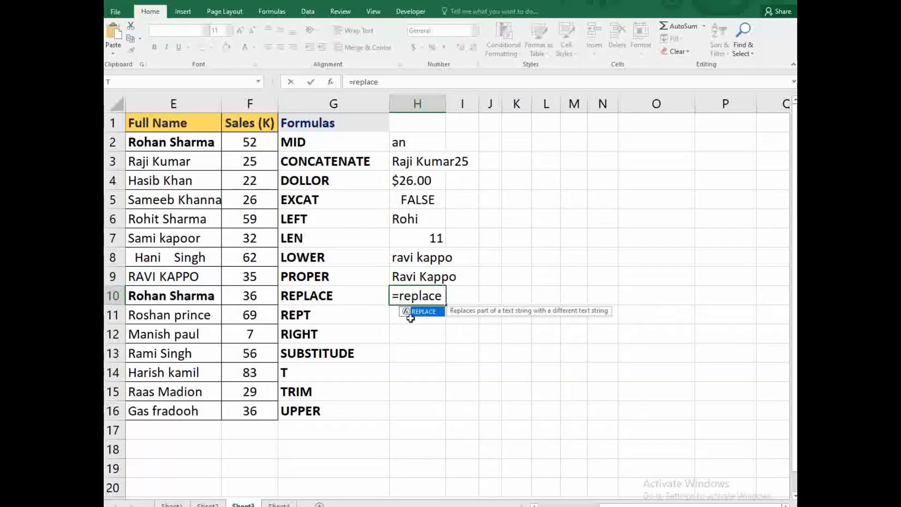
{"action": "type", "text": "("}
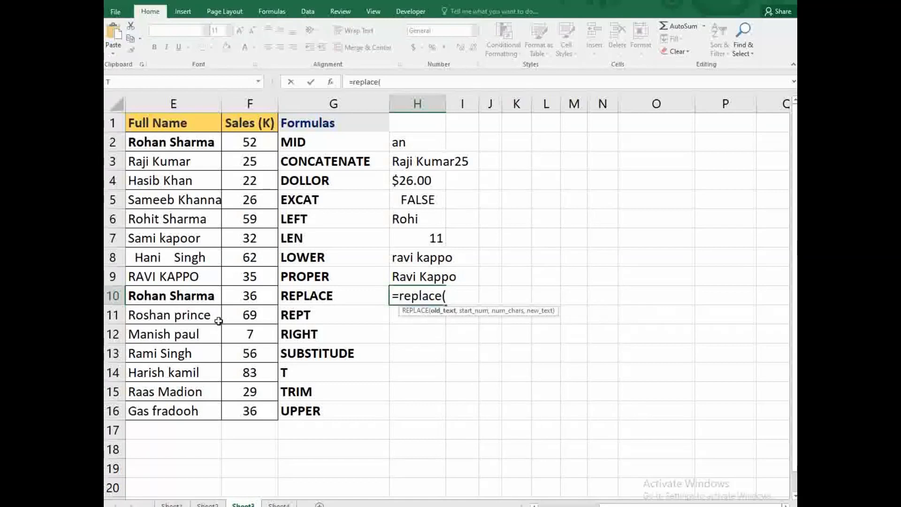
{"action": "left_click", "coordinate": [208, 287]}
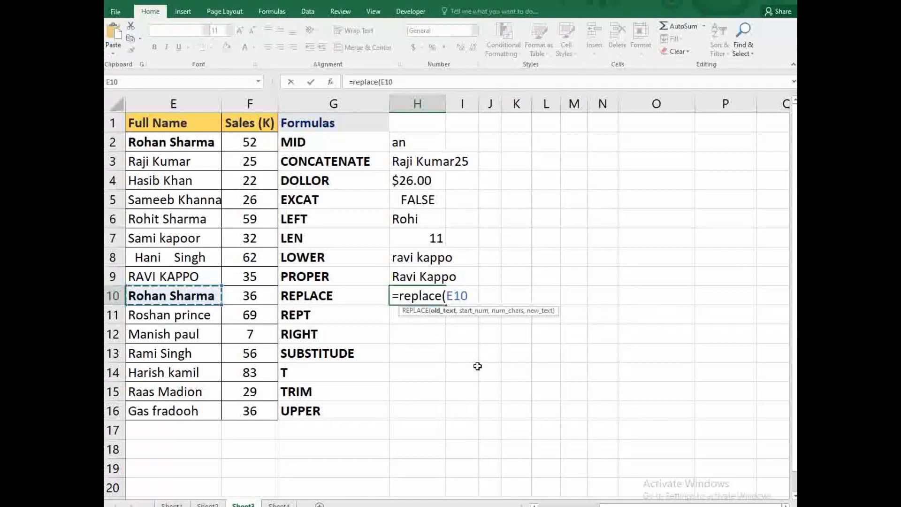
{"action": "type", "text": ","}
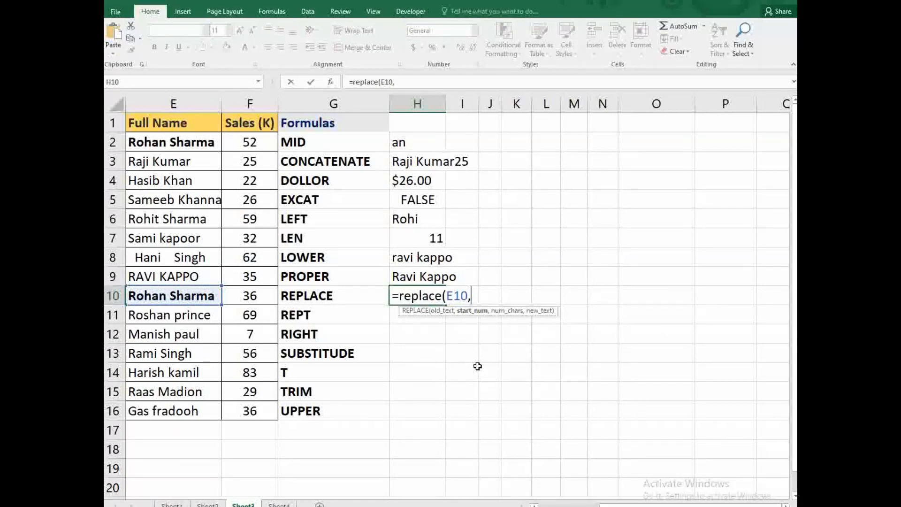
{"action": "type", "text": "1,"}
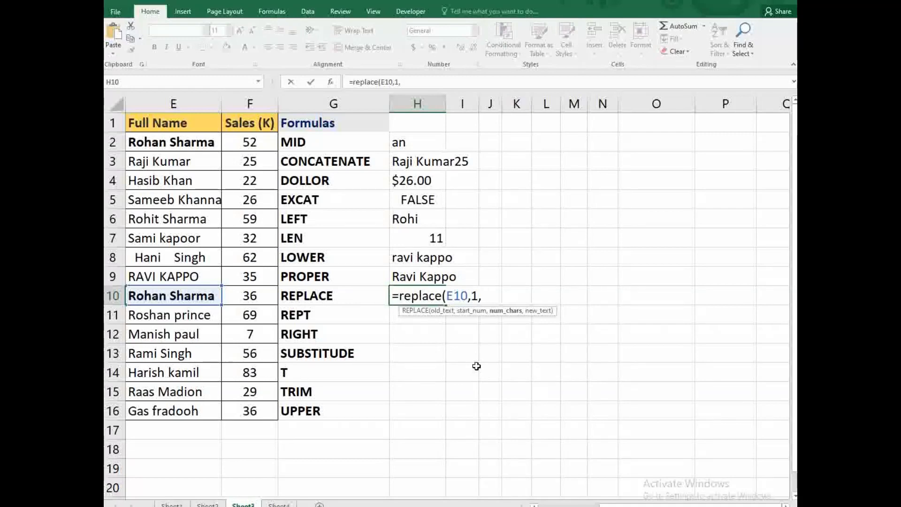
{"action": "type", "text": "3,"}
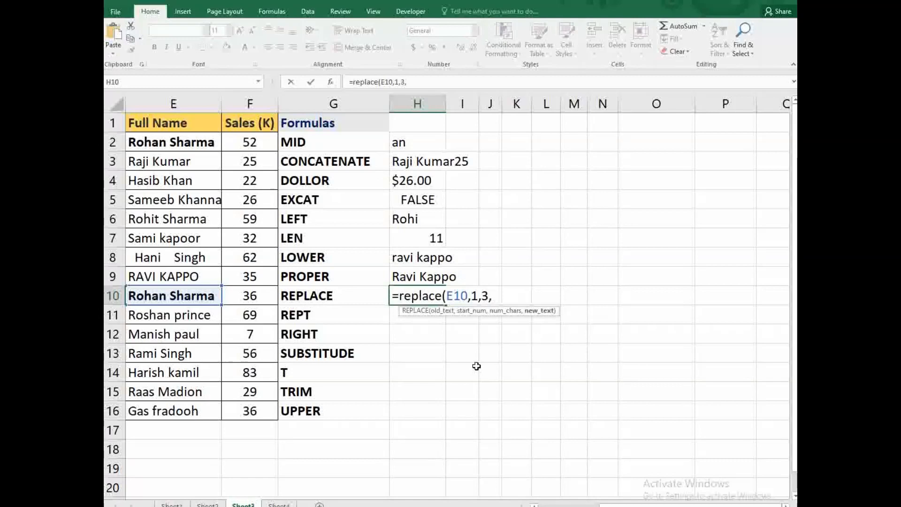
{"action": "type", "text": "\"koo"}
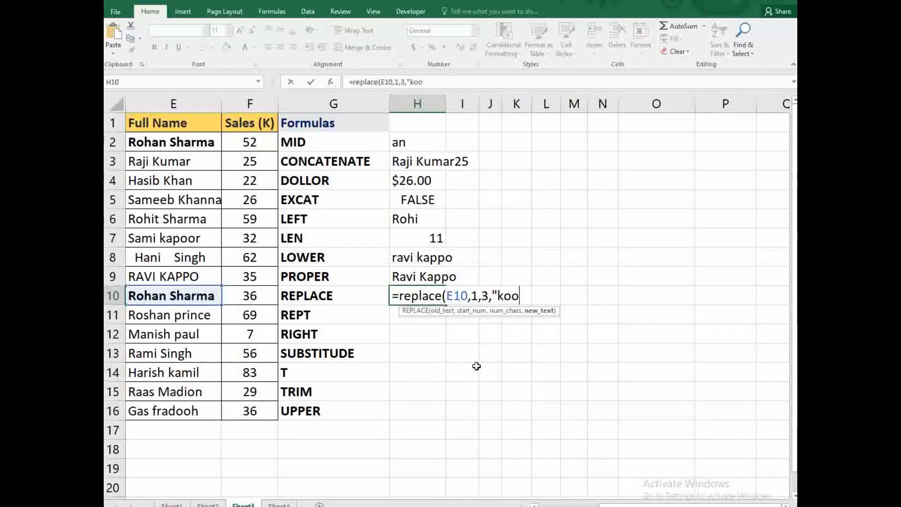
{"action": "type", "text": "\")"}
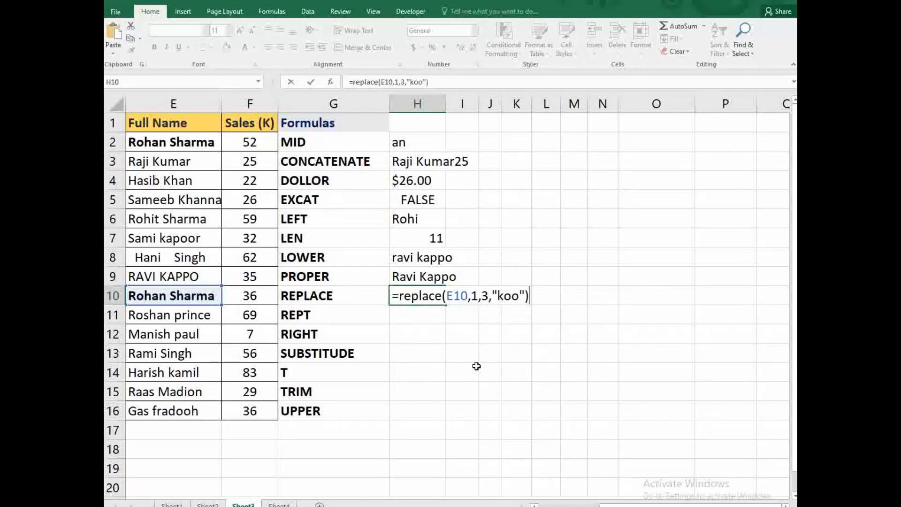
{"action": "key", "text": "Return"}
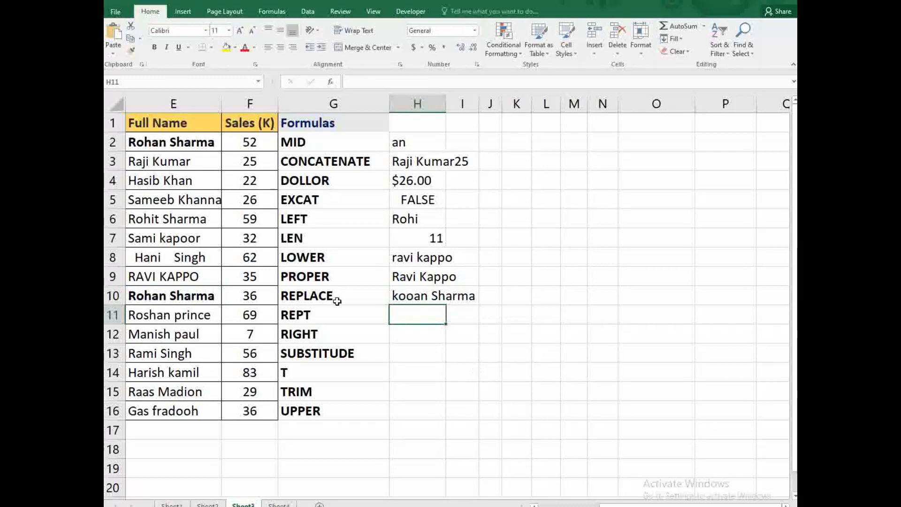
{"action": "left_click", "coordinate": [179, 297]}
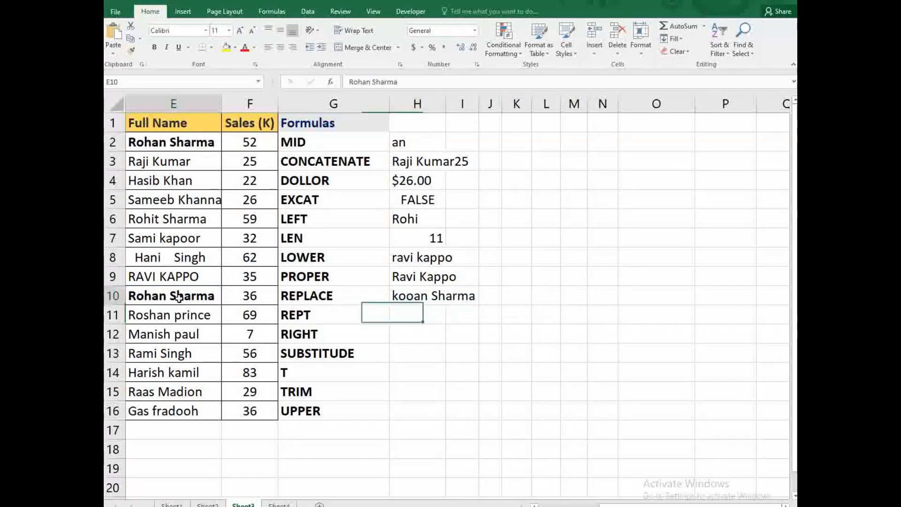
- Enter =REPT("$",F4) in H11 to repeat the $ sign F4 times
{"action": "left_click", "coordinate": [406, 311]}
{"action": "type", "text": "="}
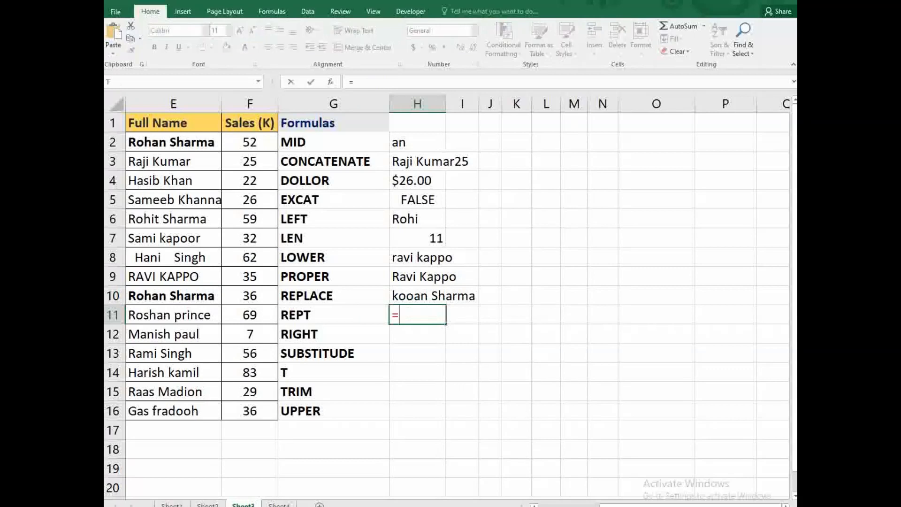
{"action": "type", "text": "rept"}
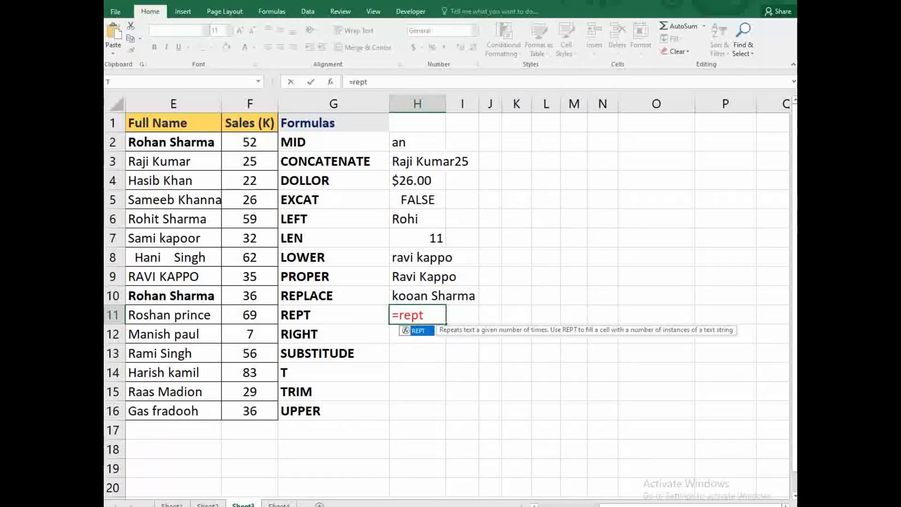
{"action": "type", "text": "("}
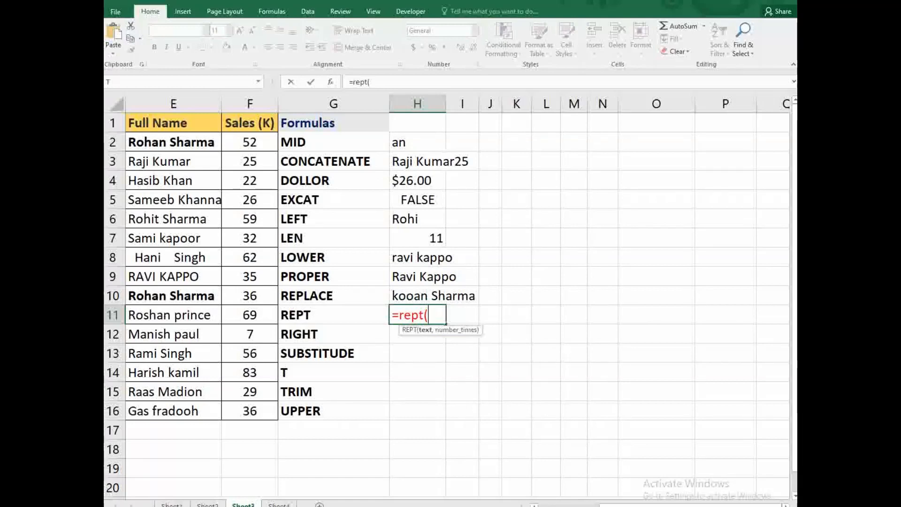
{"action": "type", "text": "\"$\""}
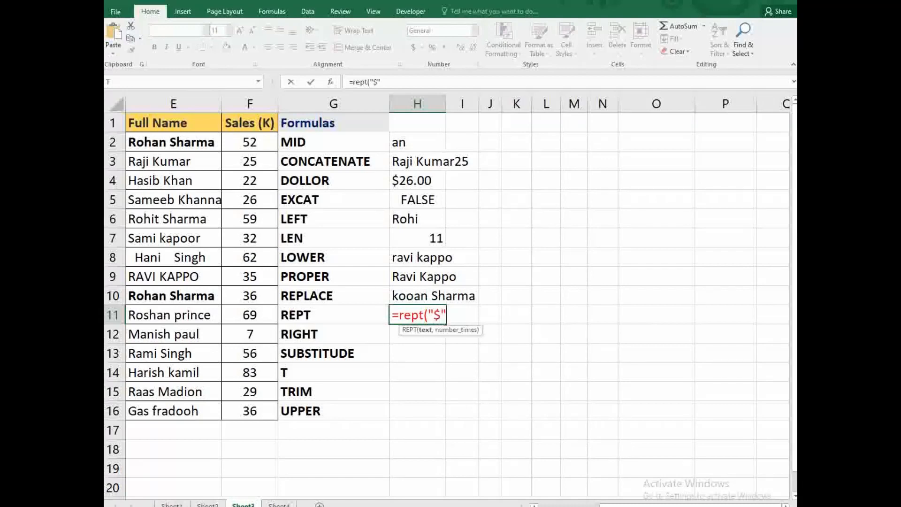
{"action": "type", "text": ","}
{"action": "left_click", "coordinate": [257, 173]}
{"action": "type", "text": ")"}
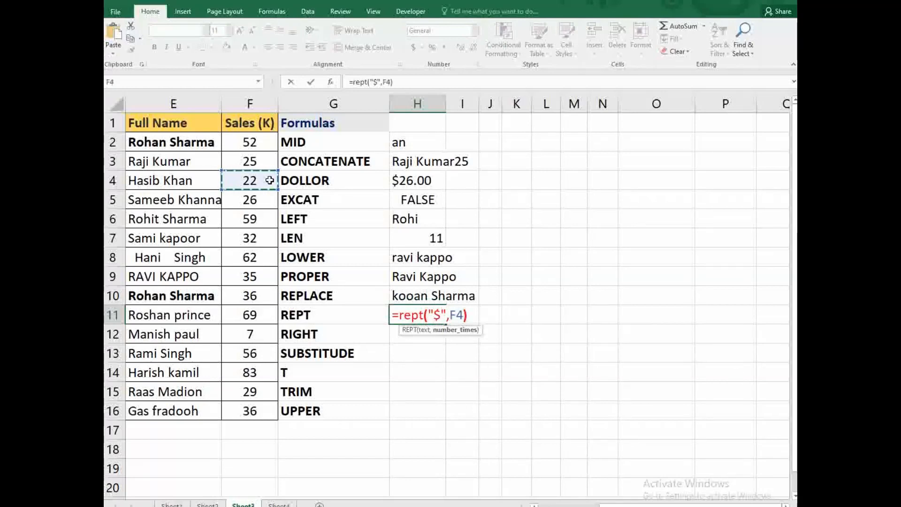
{"action": "key", "text": "Return"}
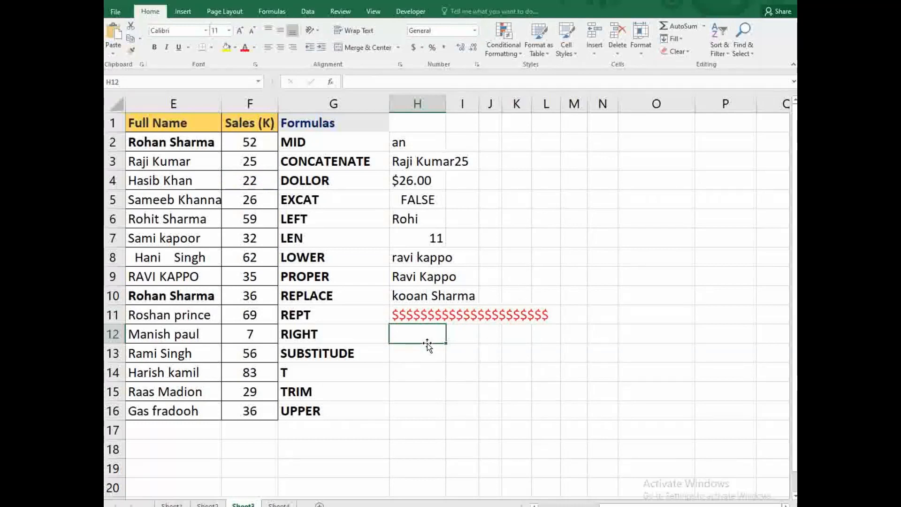
- Enter =RIGHT(E13,3) in H12, returning 'ngh'
{"action": "type", "text": "=right"}
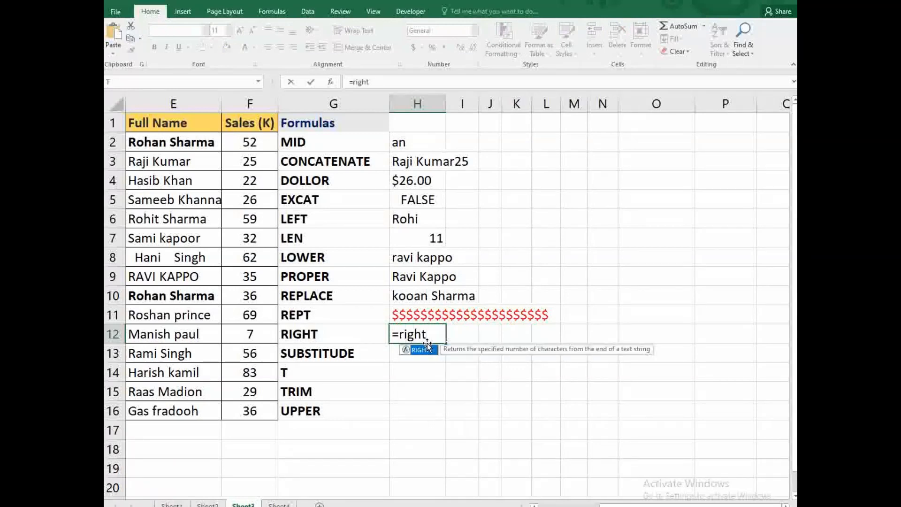
{"action": "type", "text": "("}
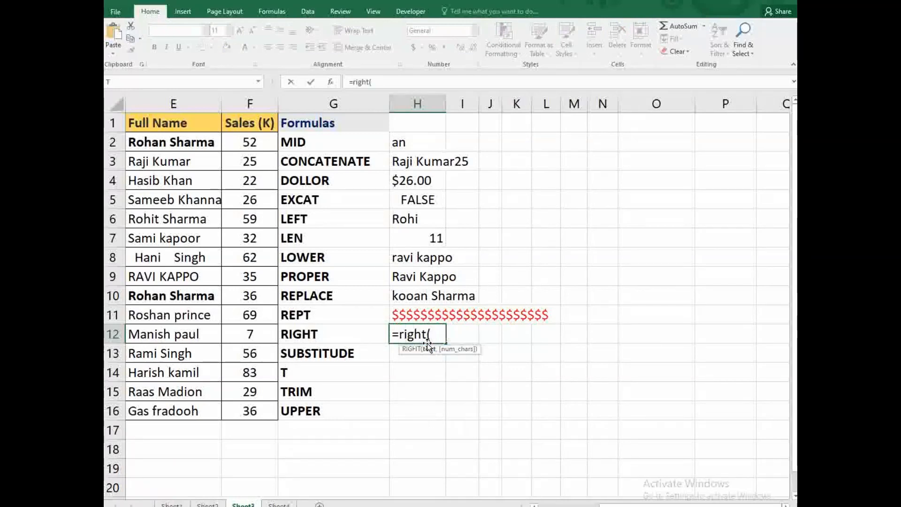
{"action": "left_click", "coordinate": [186, 339]}
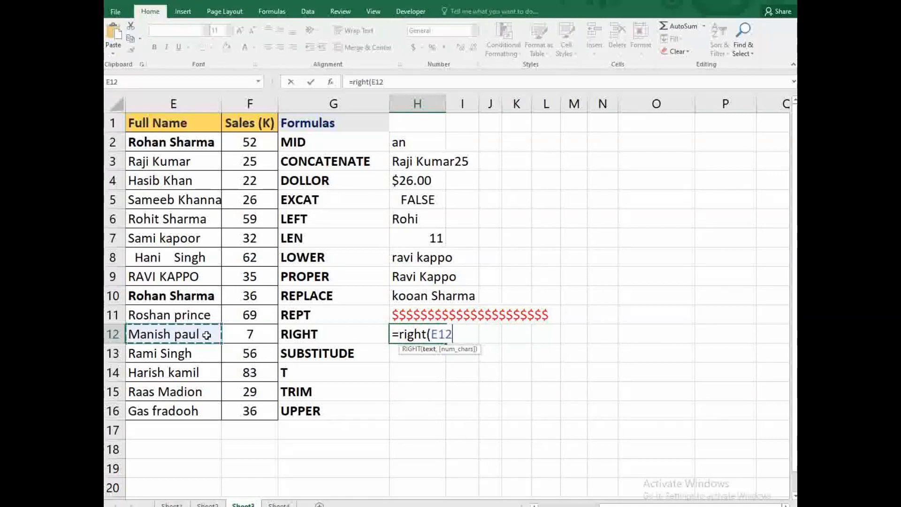
{"action": "left_click", "coordinate": [177, 355]}
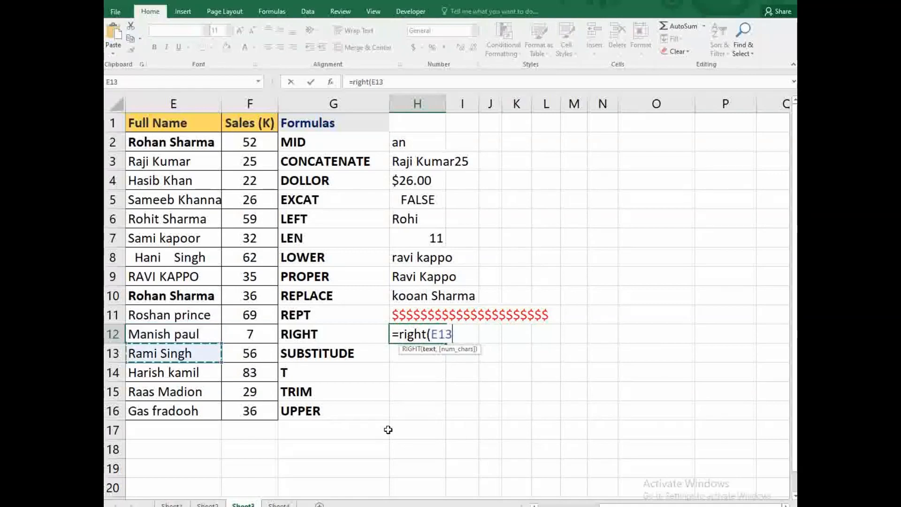
{"action": "type", "text": ","}
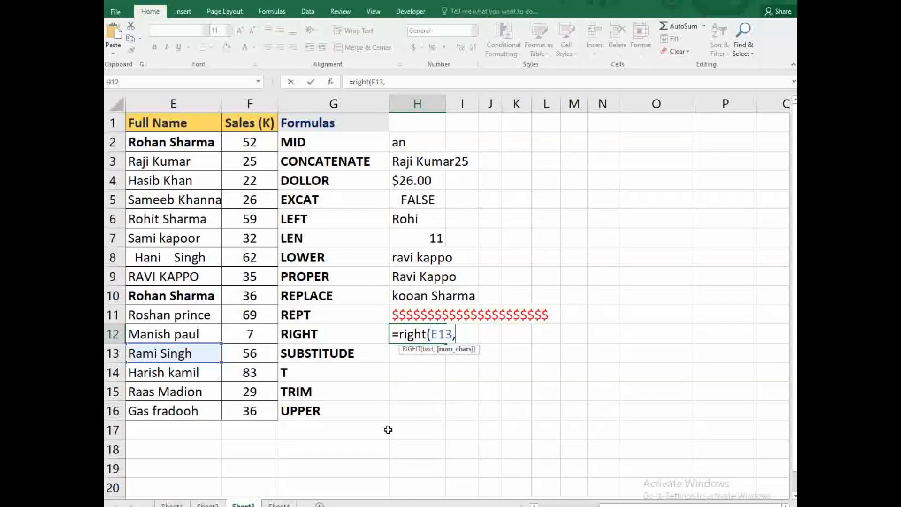
{"action": "type", "text": "3)"}
{"action": "key", "text": "Return"}
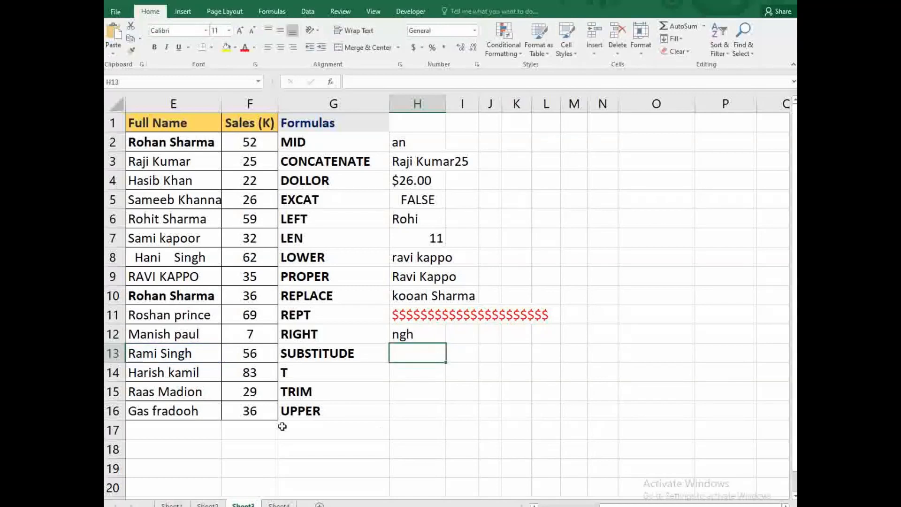
{"action": "left_click", "coordinate": [190, 356]}
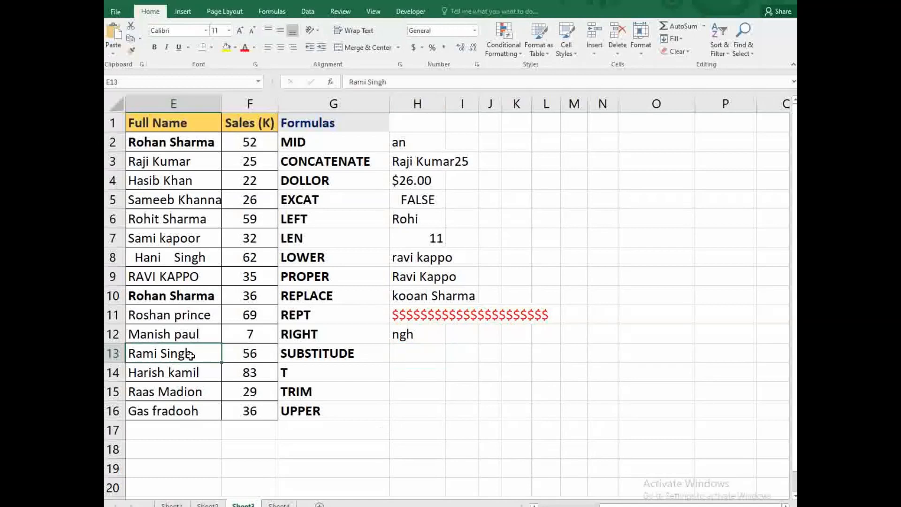
{"action": "left_click", "coordinate": [410, 352]}
{"action": "type", "text": "=sub"}
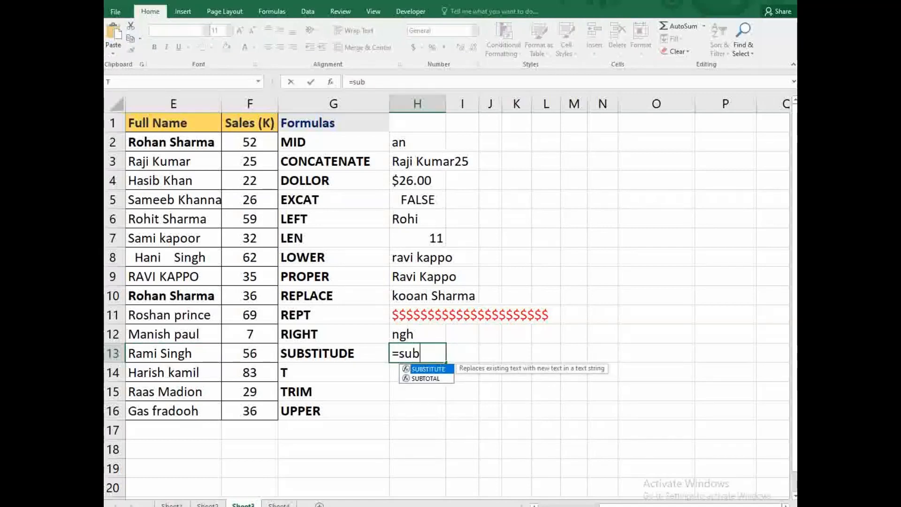
{"action": "key", "text": "Tab"}
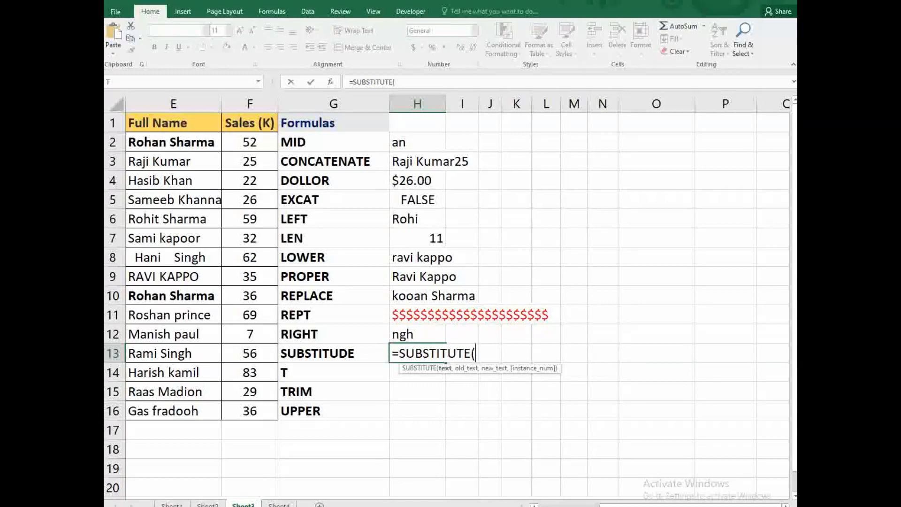
{"action": "left_click", "coordinate": [185, 356]}
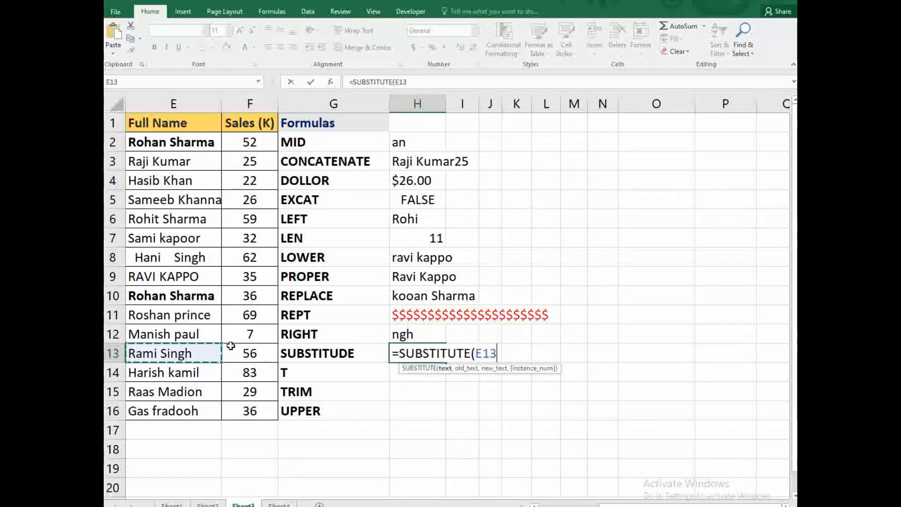
{"action": "type", "text": ","}
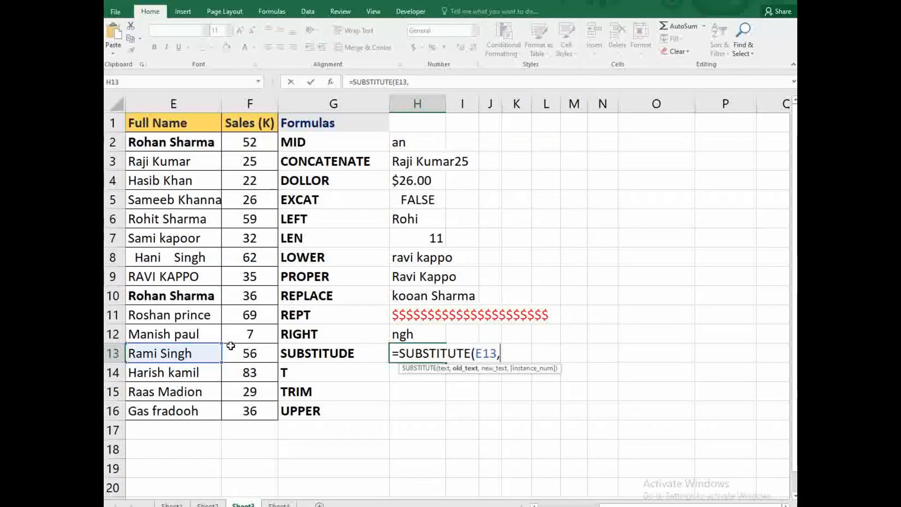
{"action": "type", "text": "\"ami"}
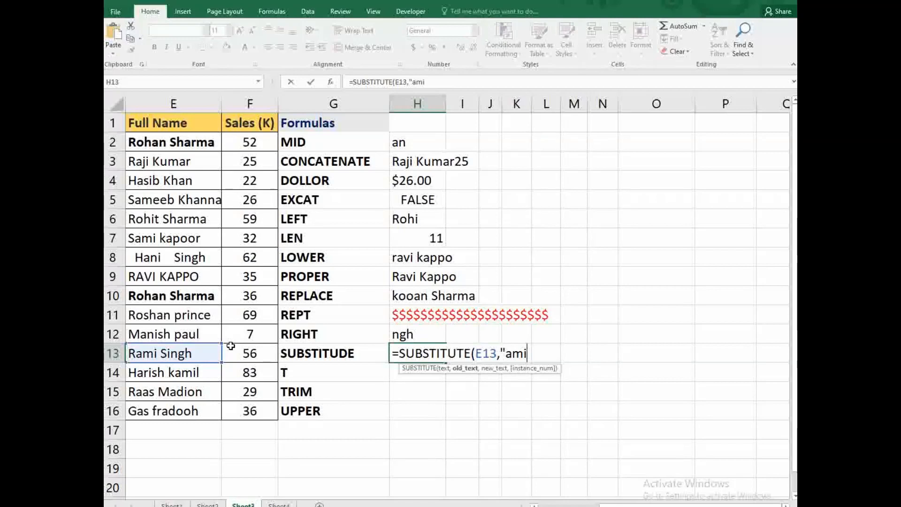
{"action": "type", "text": "\","}
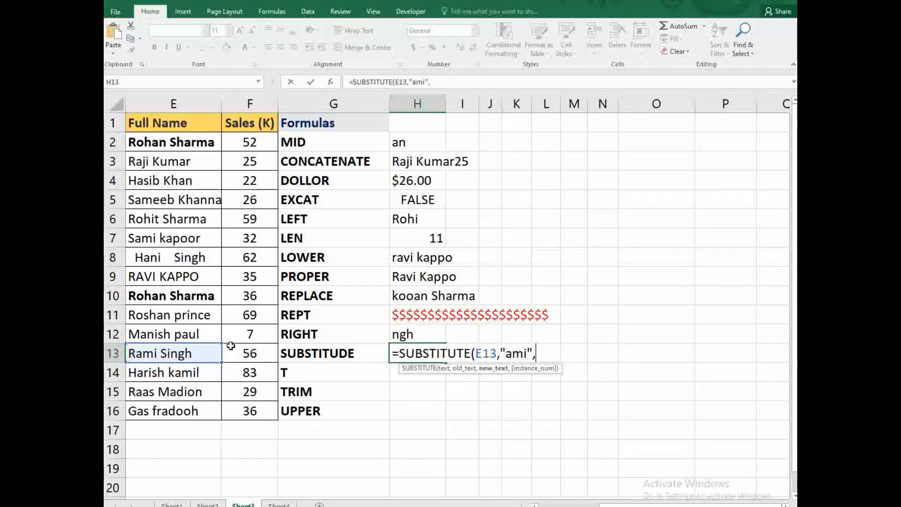
{"action": "type", "text": "\"dur\")"}
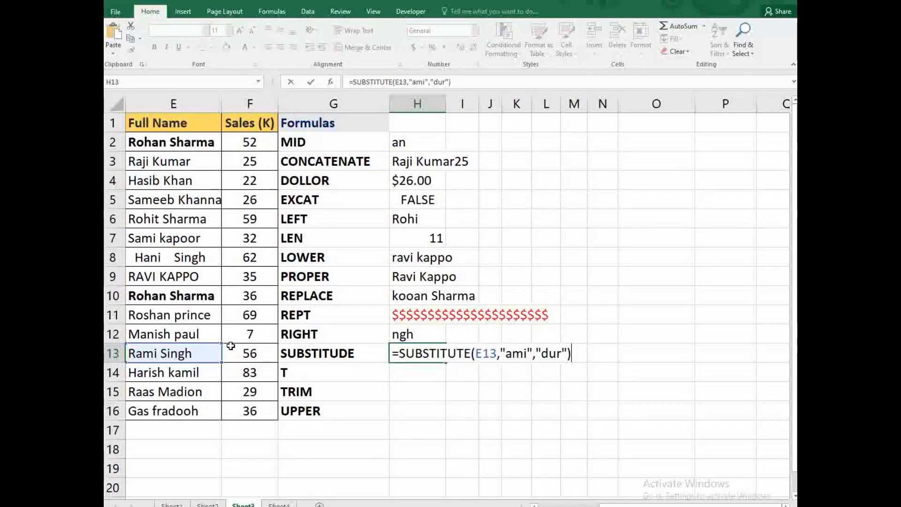
{"action": "key", "text": "Return"}
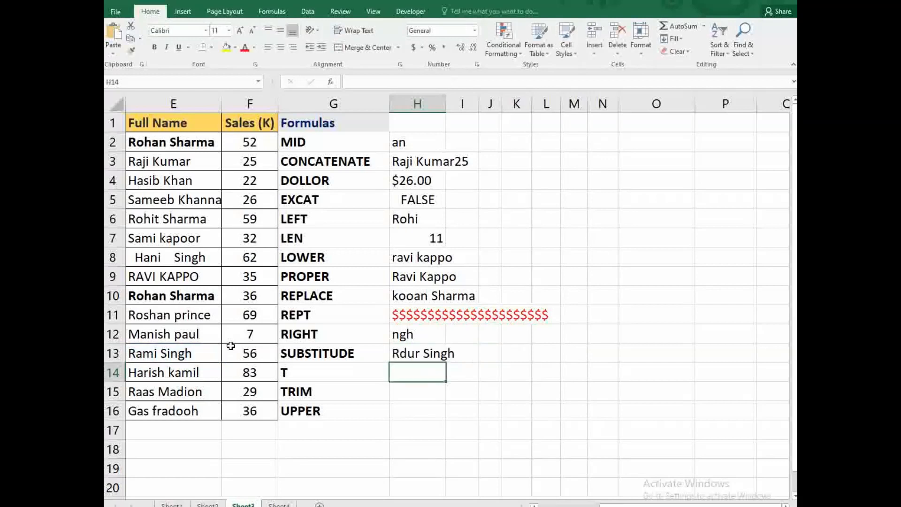
{"action": "left_click", "coordinate": [421, 355]}
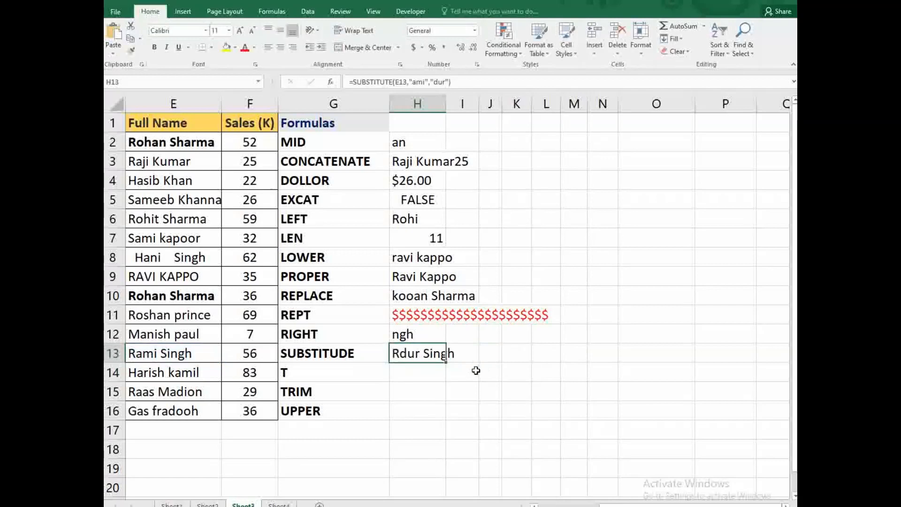
{"action": "left_click", "coordinate": [417, 375]}
{"action": "type", "text": "="}
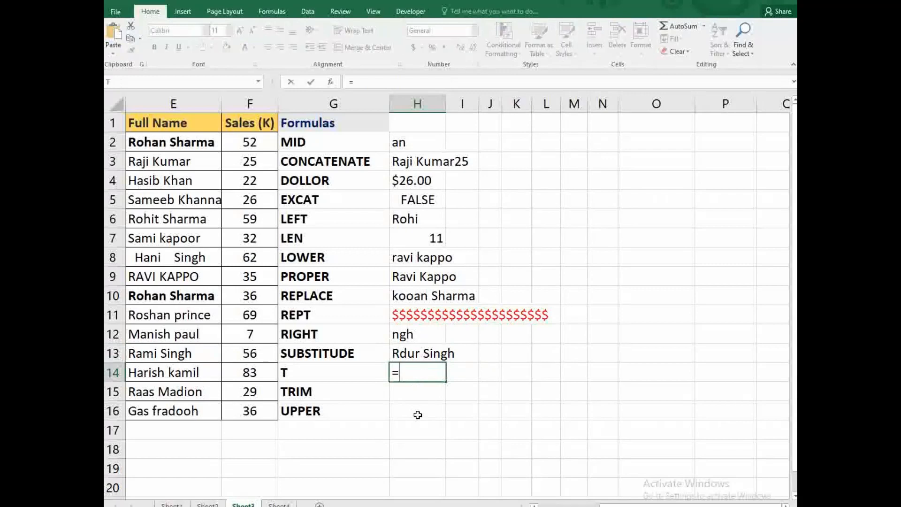
{"action": "type", "text": "t("}
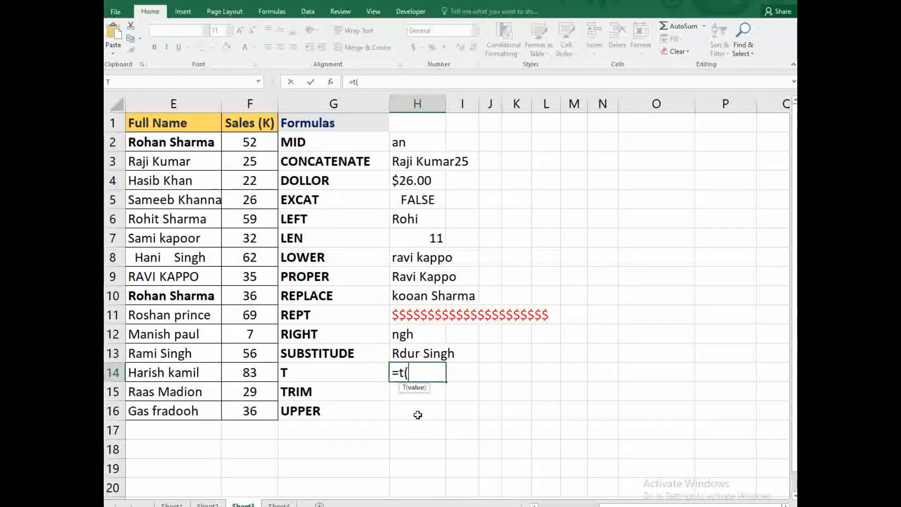
{"action": "left_click", "coordinate": [157, 374]}
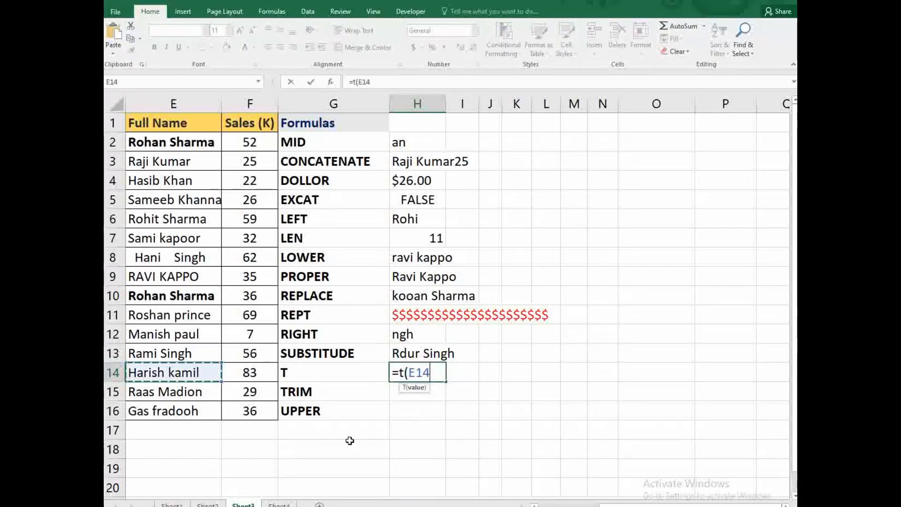
{"action": "type", "text": ")"}
{"action": "key", "text": "Return"}
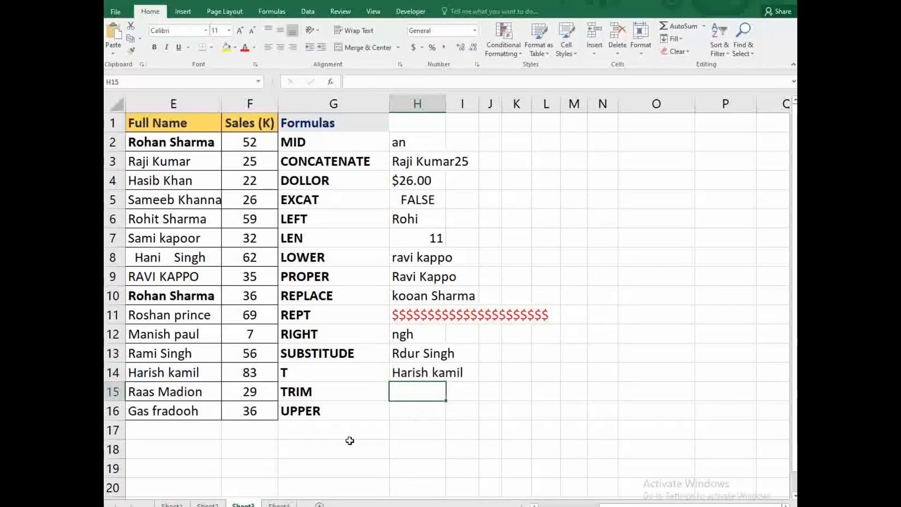
{"action": "left_click", "coordinate": [399, 377]}
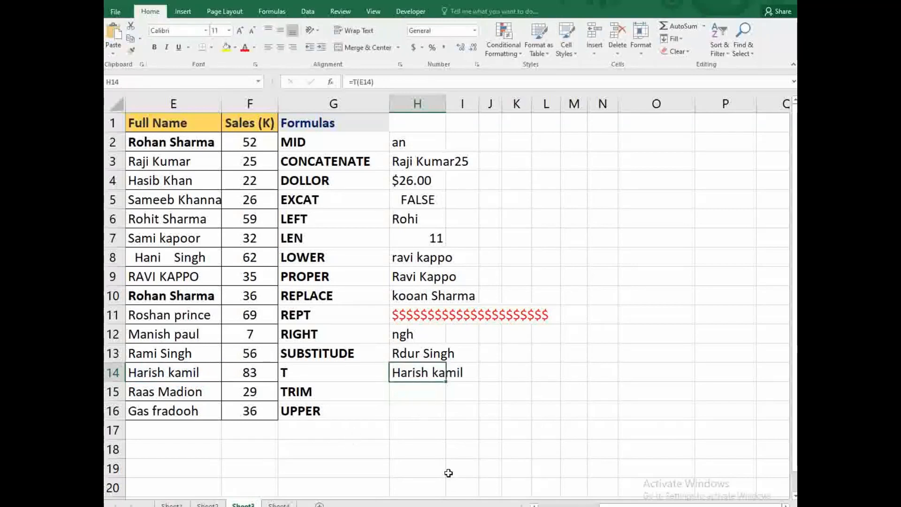
{"action": "key", "text": "Delete"}
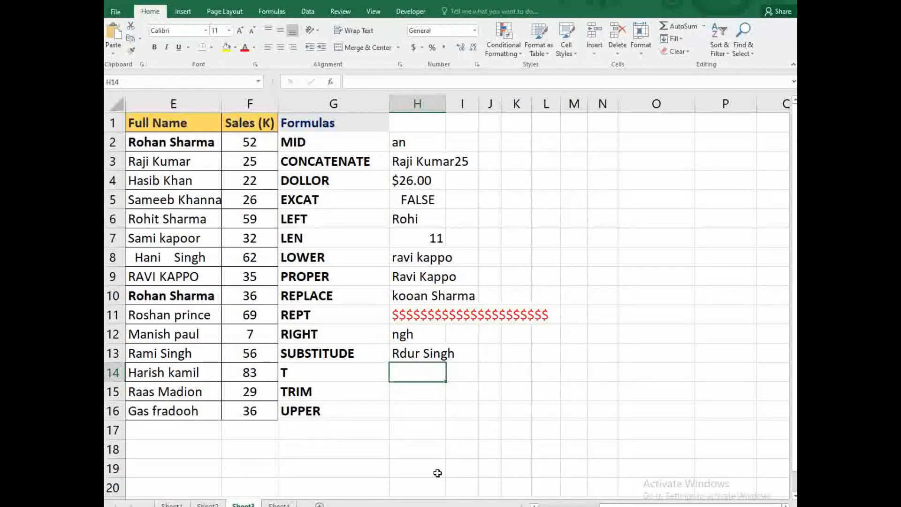
- Enter =T(F11) in H14, which returns blank for the number 69
{"action": "type", "text": "=t("}
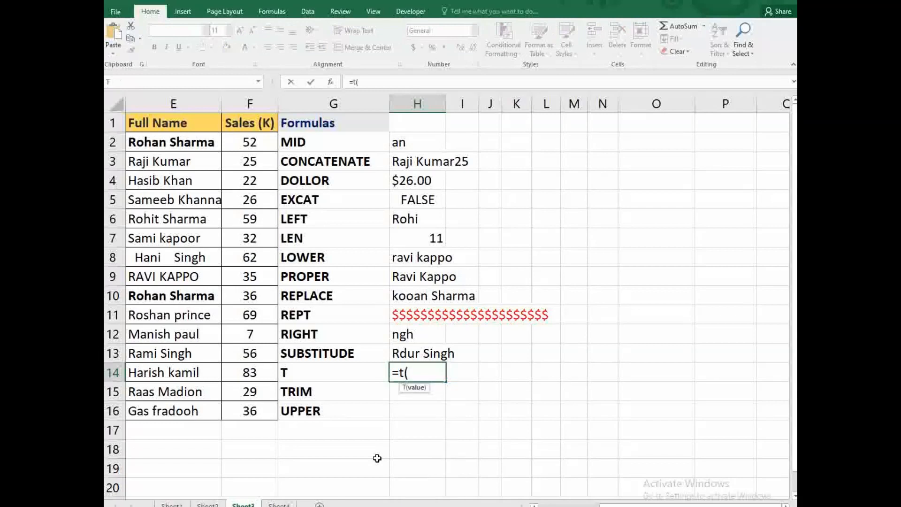
{"action": "left_click", "coordinate": [261, 316]}
{"action": "type", "text": ")"}
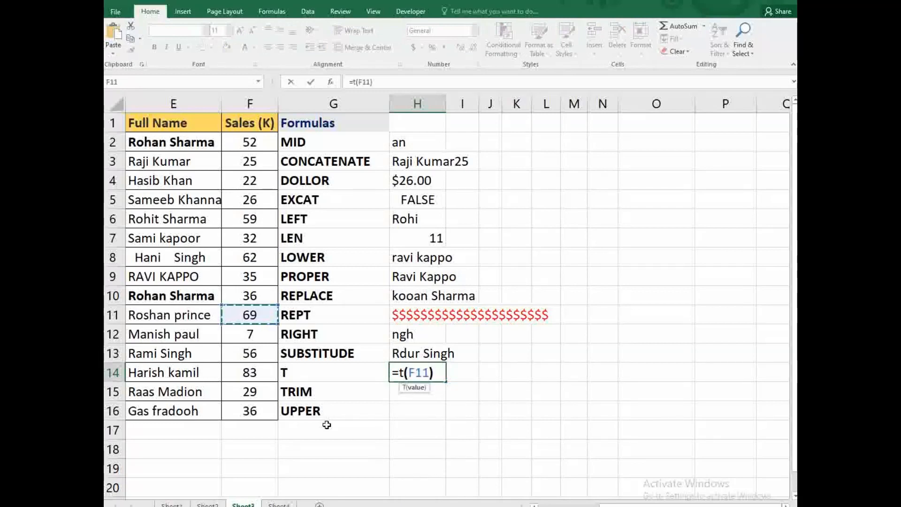
{"action": "key", "text": "Return"}
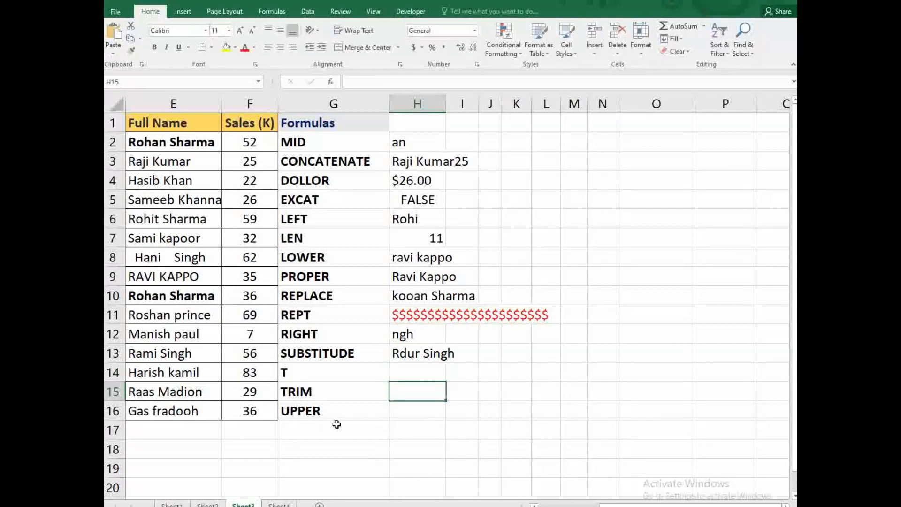
{"action": "left_click", "coordinate": [188, 385]}
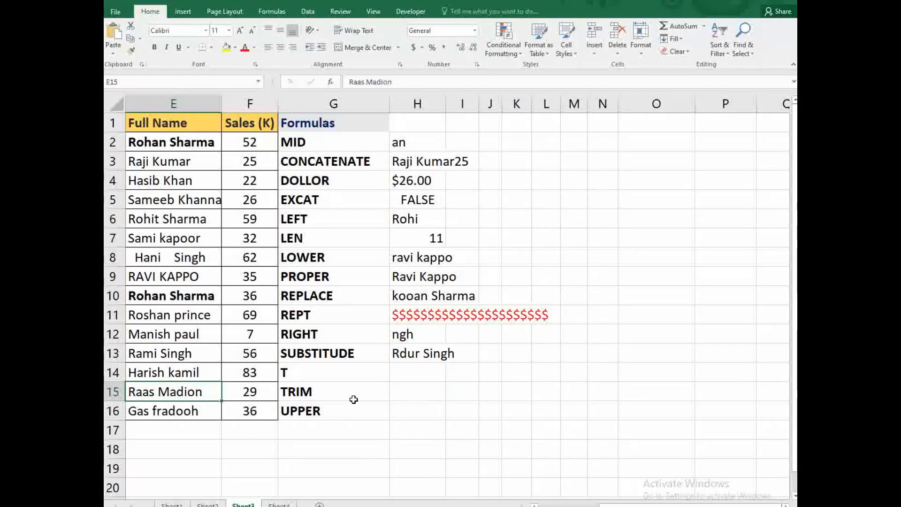
{"action": "left_click", "coordinate": [403, 390]}
{"action": "type", "text": "="}
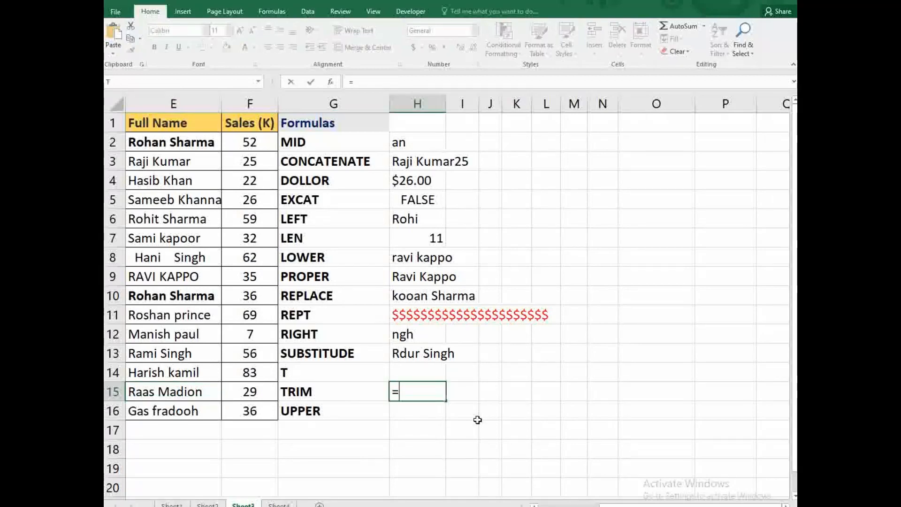
{"action": "type", "text": "trim("}
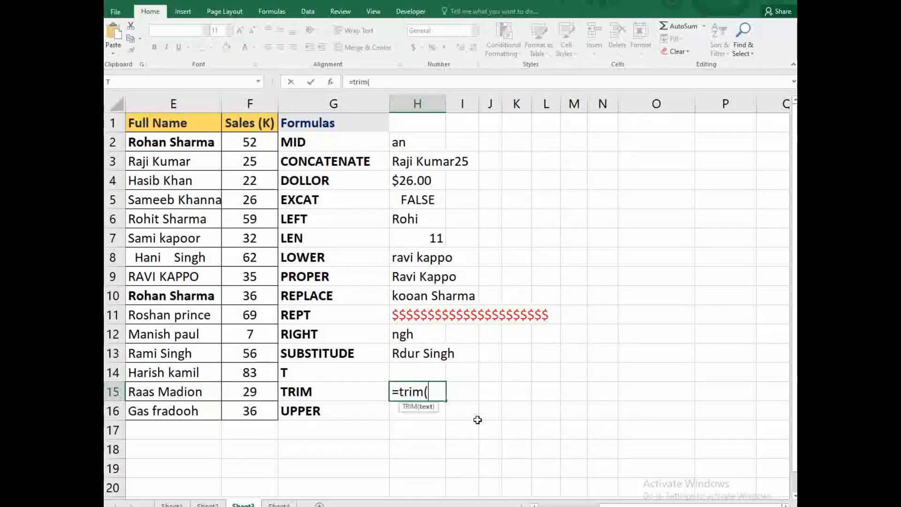
{"action": "left_click", "coordinate": [167, 256]}
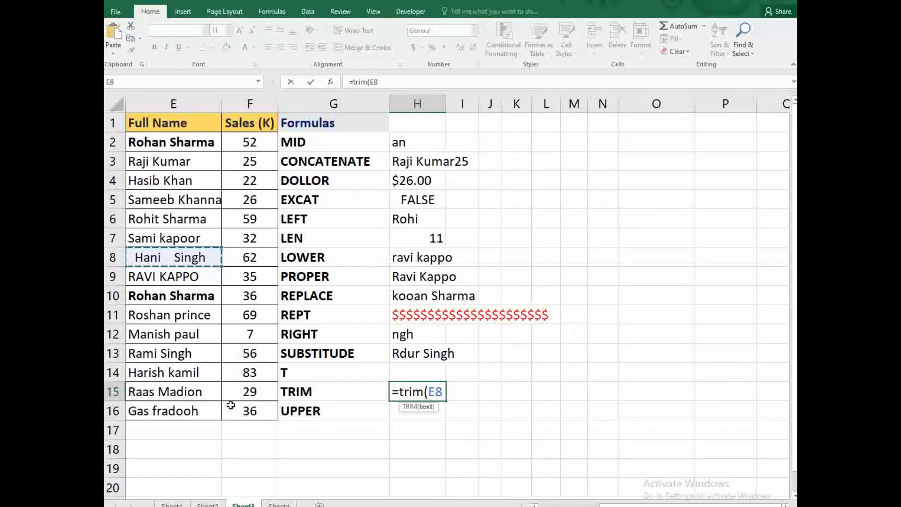
{"action": "type", "text": ")"}
{"action": "key", "text": "Return"}
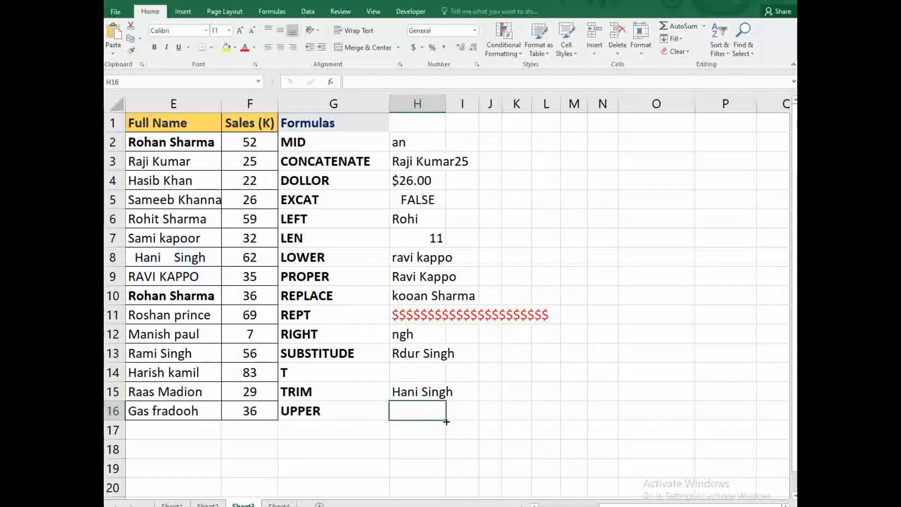
{"action": "type", "text": "=u"}
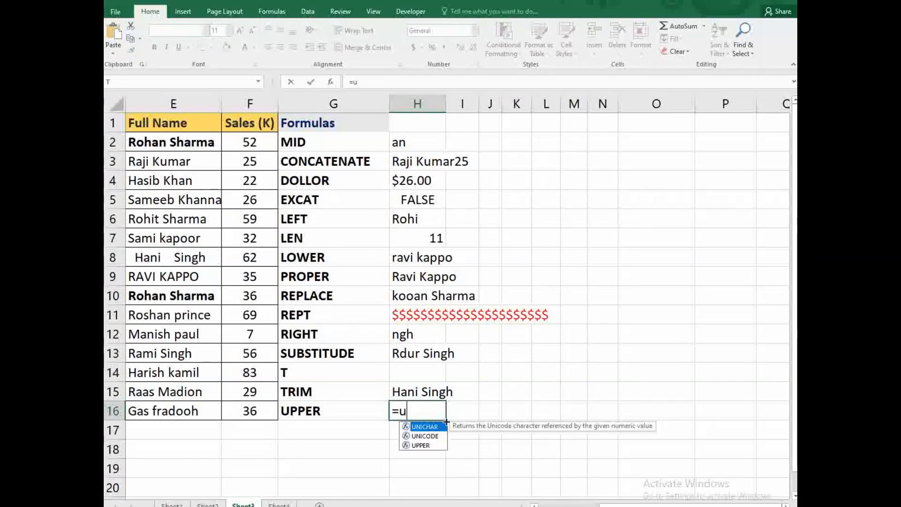
{"action": "type", "text": "pper("}
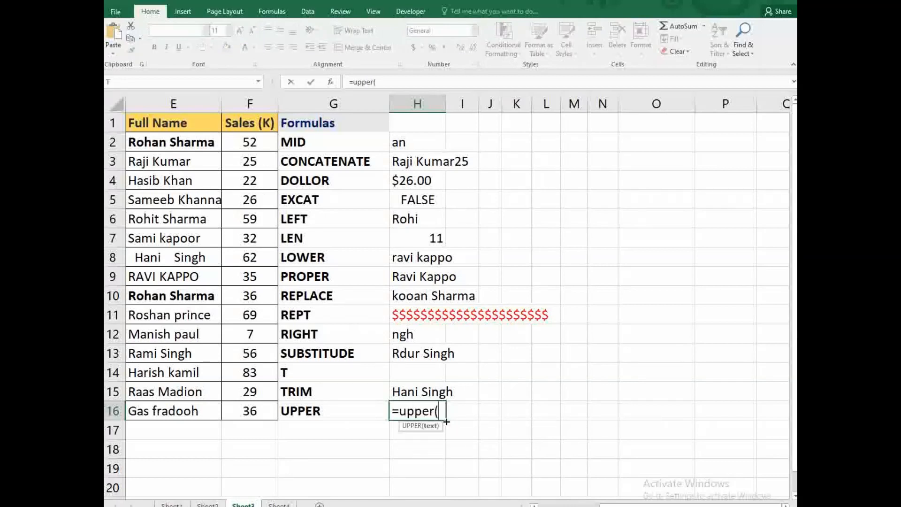
{"action": "left_click", "coordinate": [194, 352]}
{"action": "type", "text": ")"}
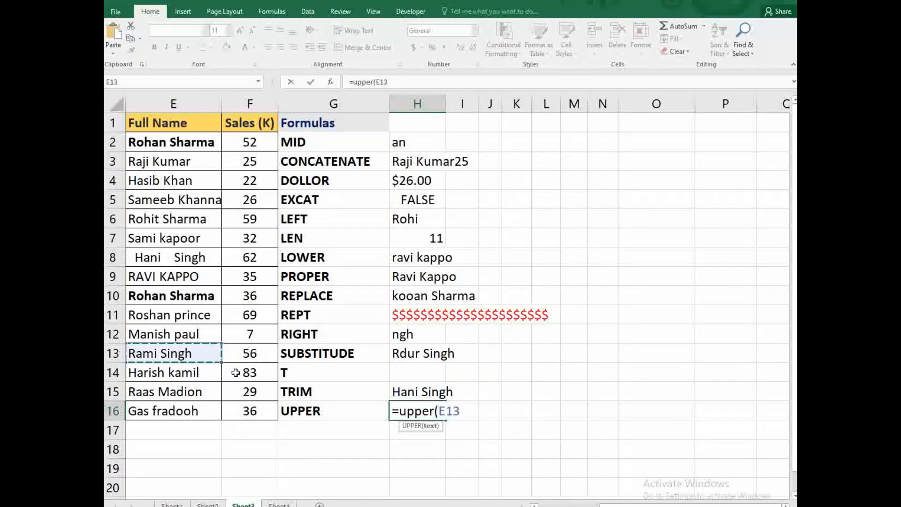
{"action": "key", "text": "Return"}
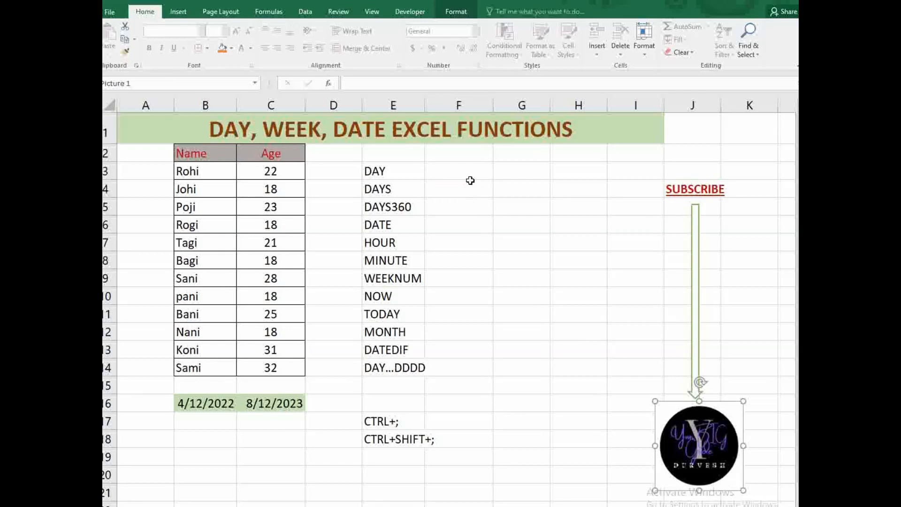
- Enter =DAY(B16) in F3 and check the date stored in B16
{"action": "left_click", "coordinate": [470, 180]}
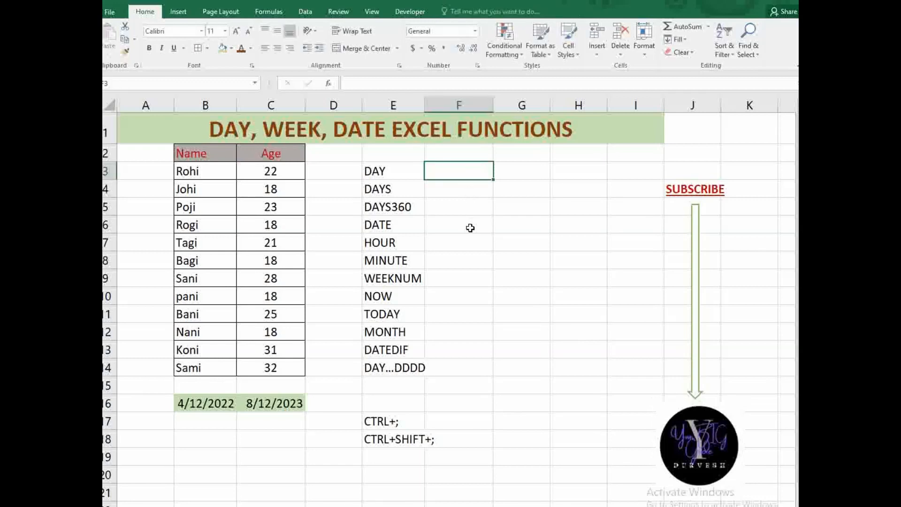
{"action": "type", "text": "=DAY"}
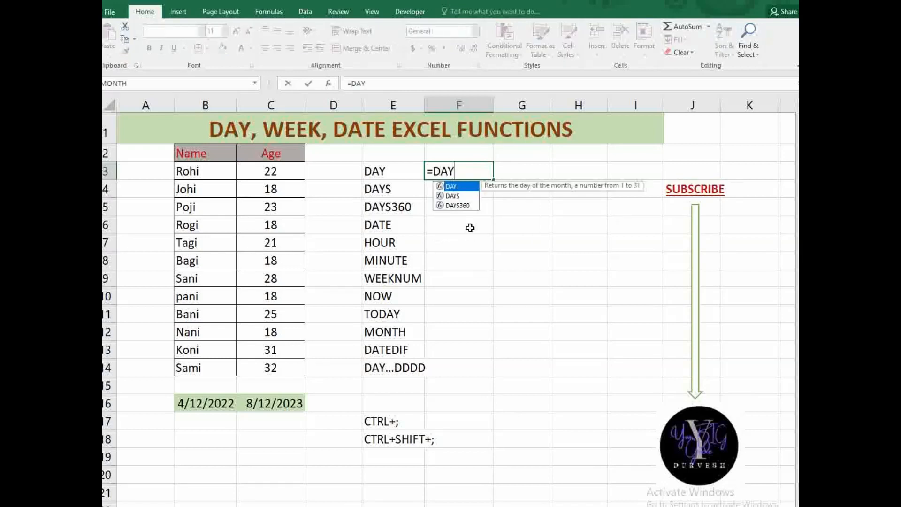
{"action": "type", "text": "("}
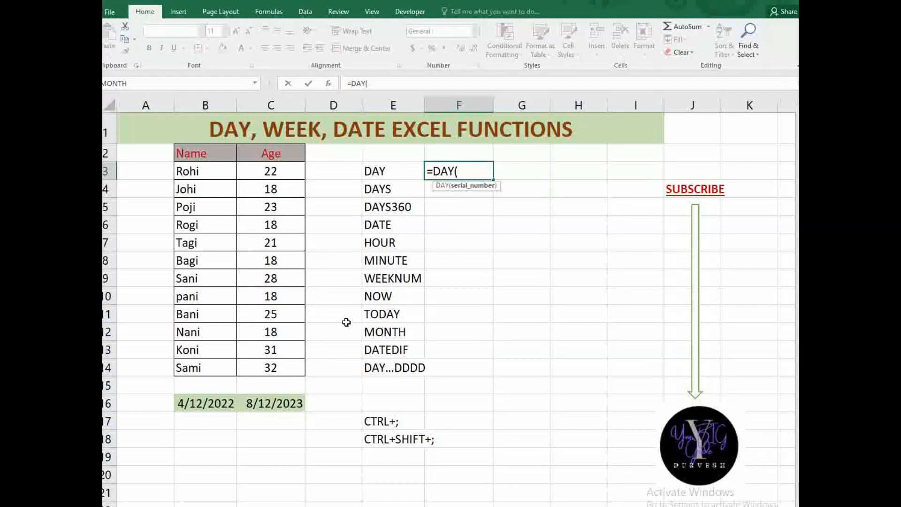
{"action": "left_click", "coordinate": [194, 400]}
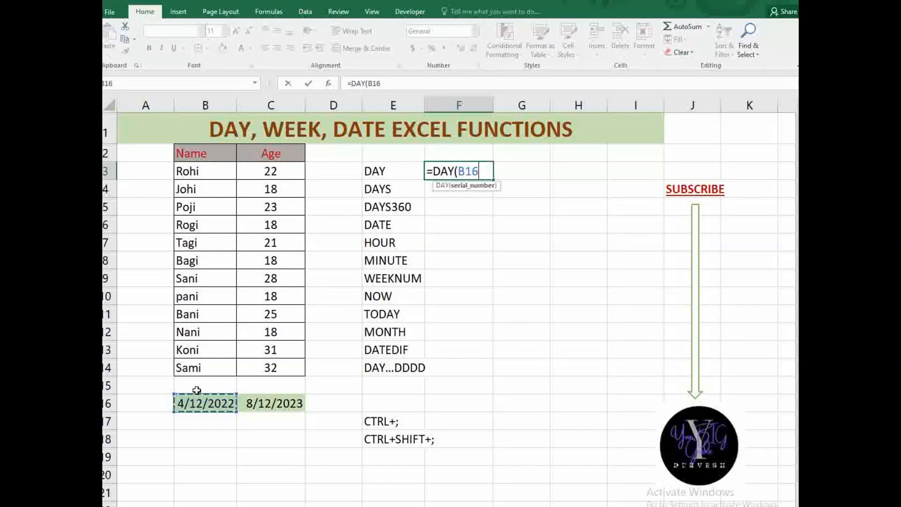
{"action": "type", "text": ")"}
{"action": "key", "text": "ctrl+Return"}
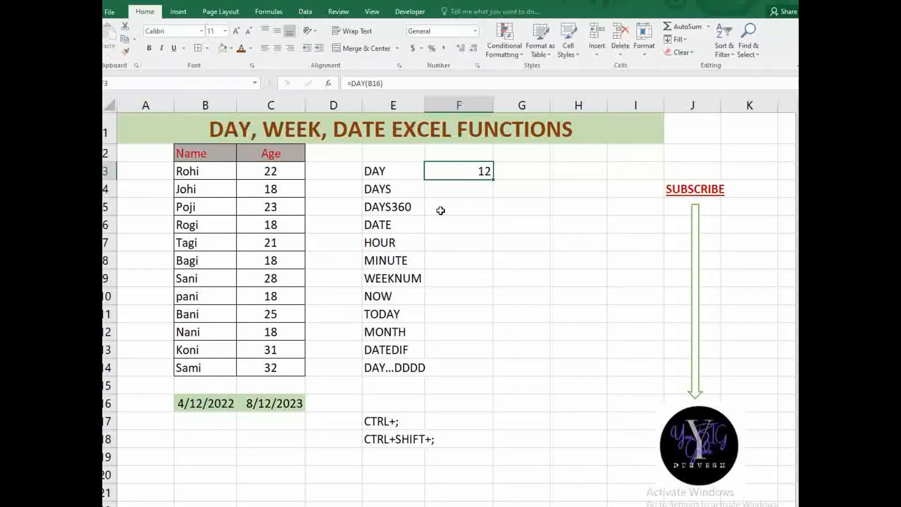
{"action": "left_click", "coordinate": [216, 409]}
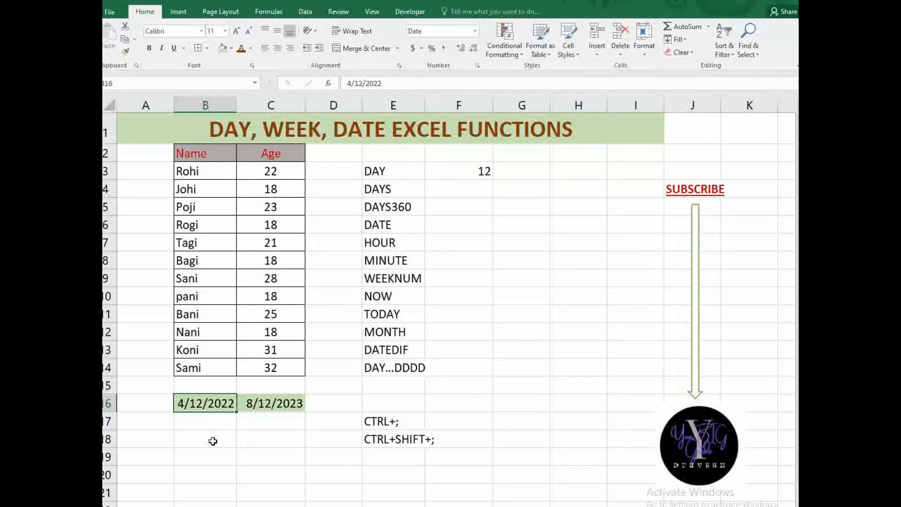
- Rewrite F3 as =DAY(NOW()) so it returns today's day, 20
{"action": "left_click", "coordinate": [459, 171]}
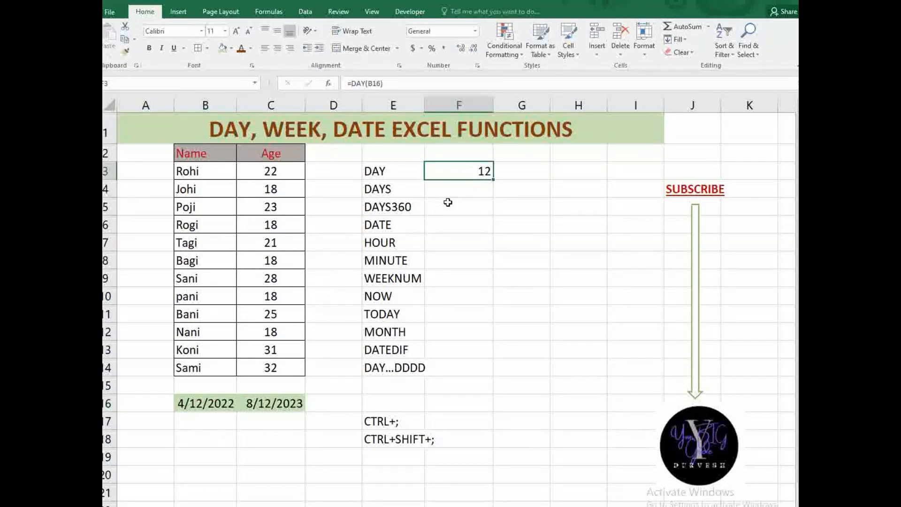
{"action": "key", "text": "F2"}
{"action": "type", "text": "="}
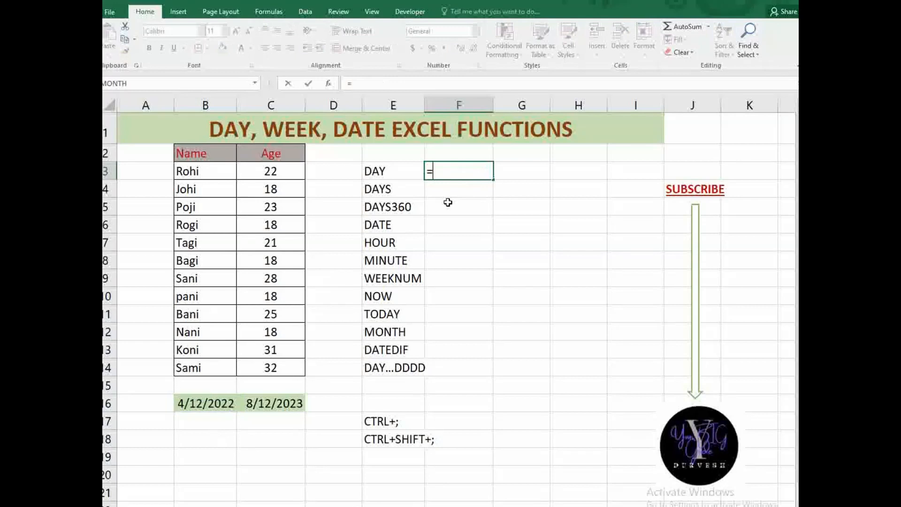
{"action": "type", "text": "DAY("}
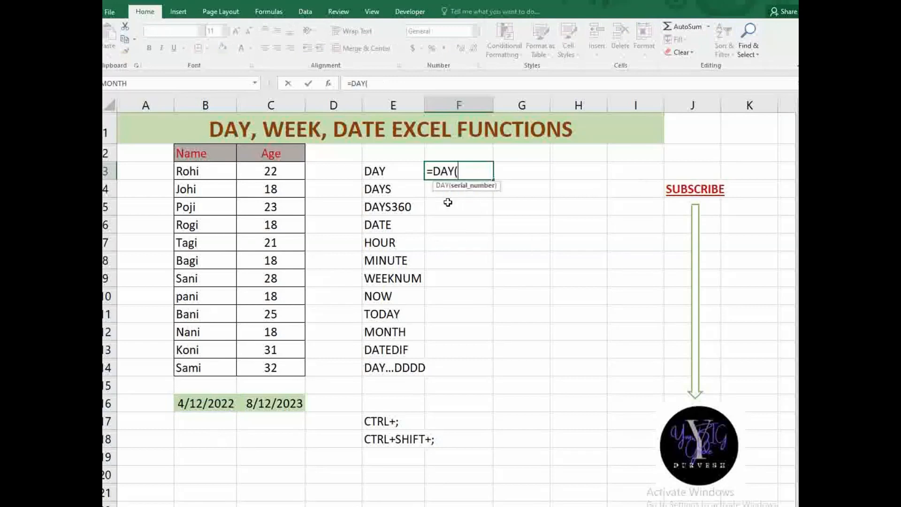
{"action": "type", "text": "NOW()"}
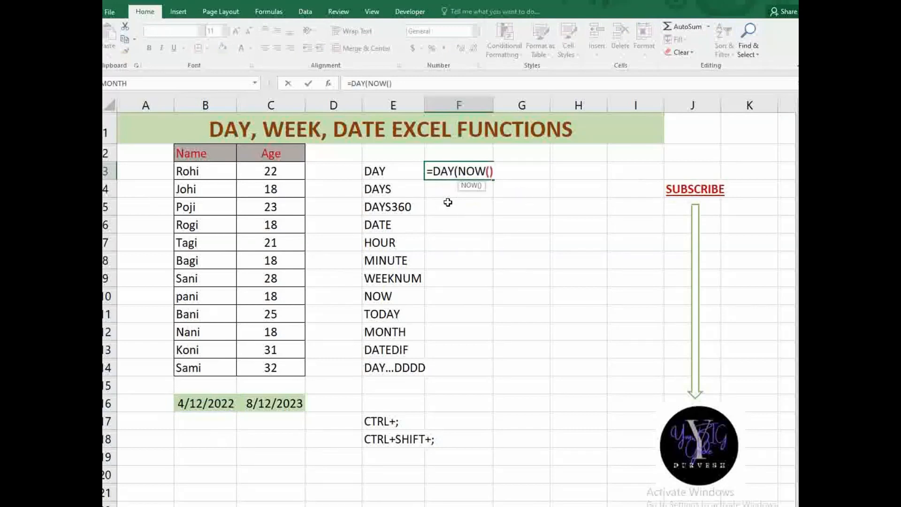
{"action": "type", "text": ")"}
{"action": "key", "text": "Return"}
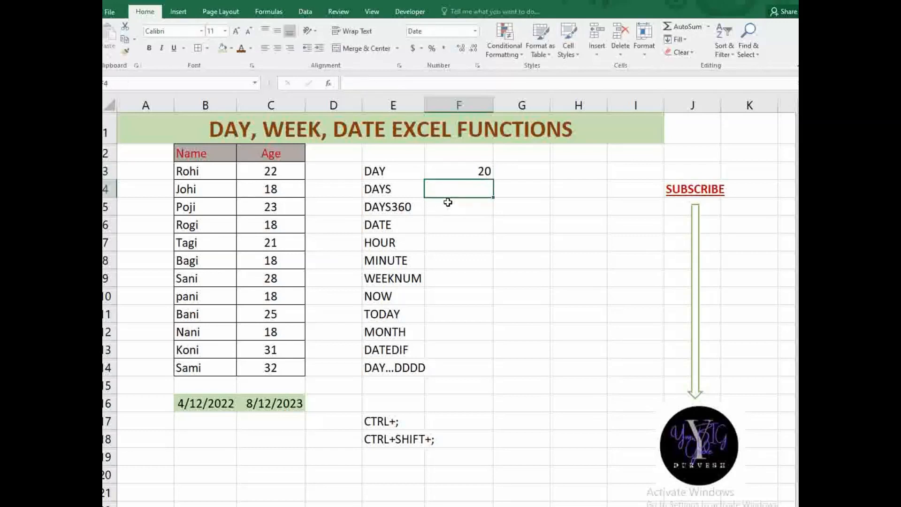
{"action": "left_click", "coordinate": [459, 170]}
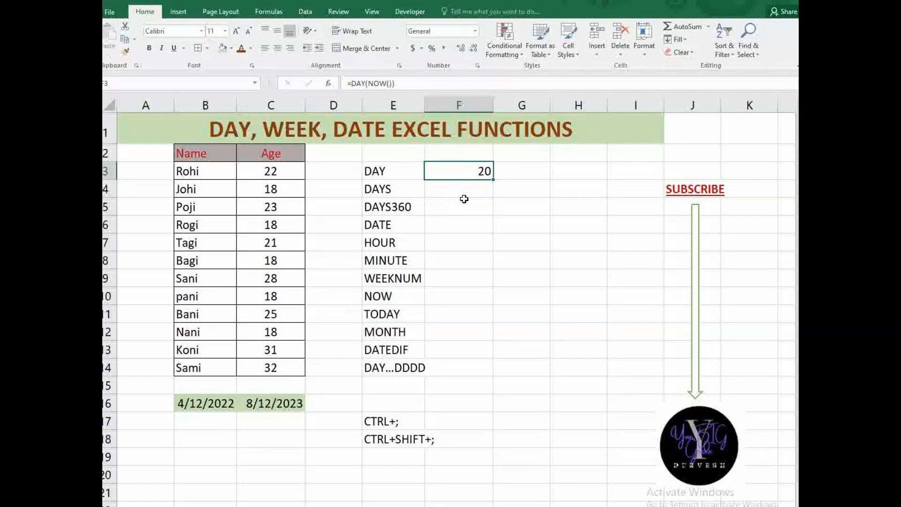
- Enter =DAYS(C16,B16) in F4 for the days between 4/12/2022 and 8/12/2023
{"action": "left_click", "coordinate": [464, 199]}
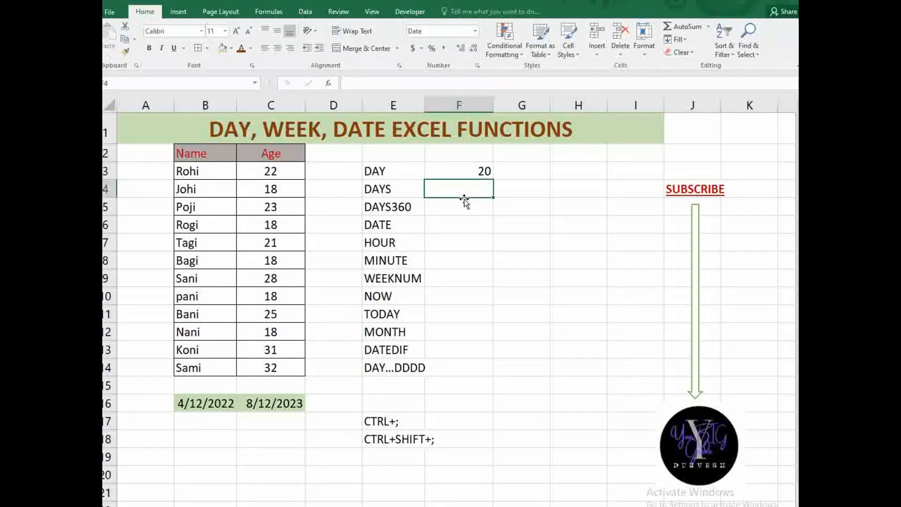
{"action": "type", "text": "=DAYS("}
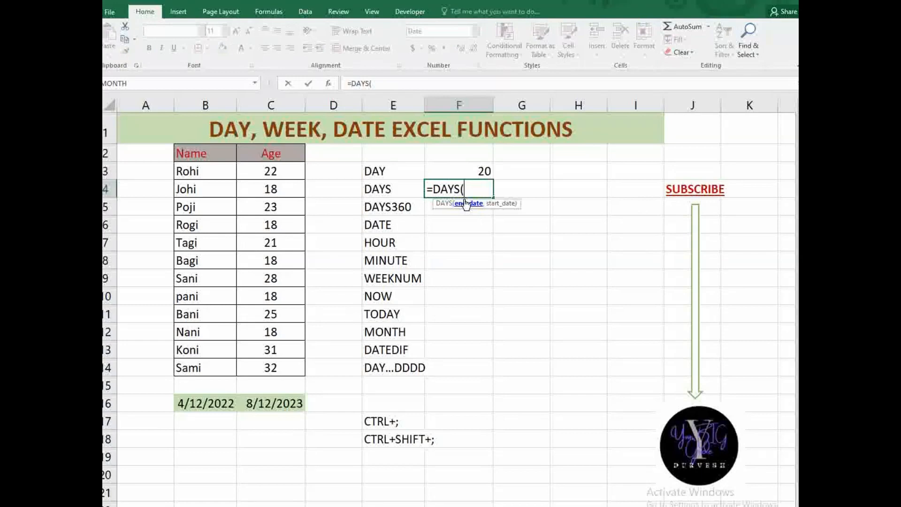
{"action": "left_click", "coordinate": [287, 404]}
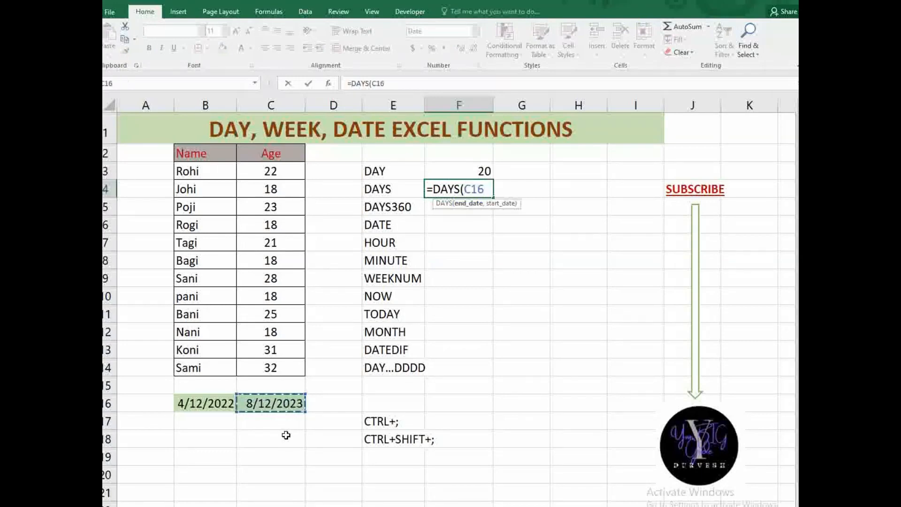
{"action": "type", "text": ","}
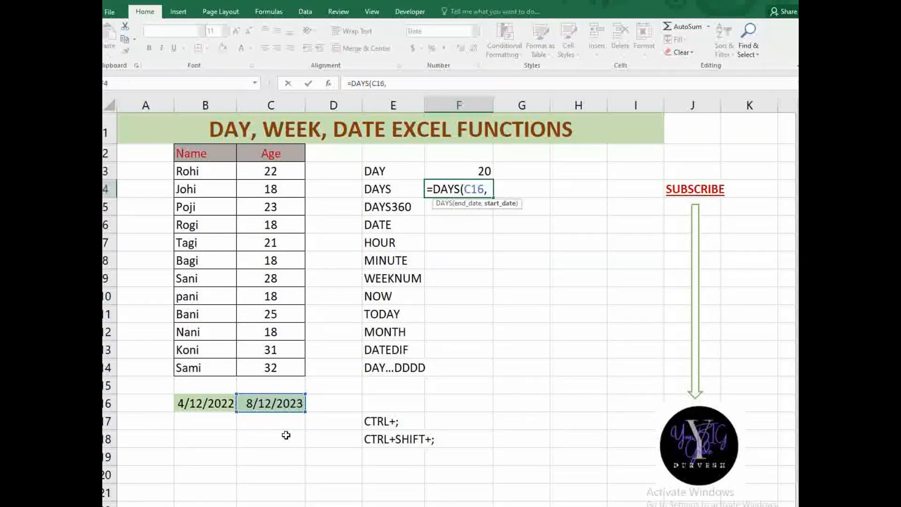
{"action": "left_click", "coordinate": [229, 409]}
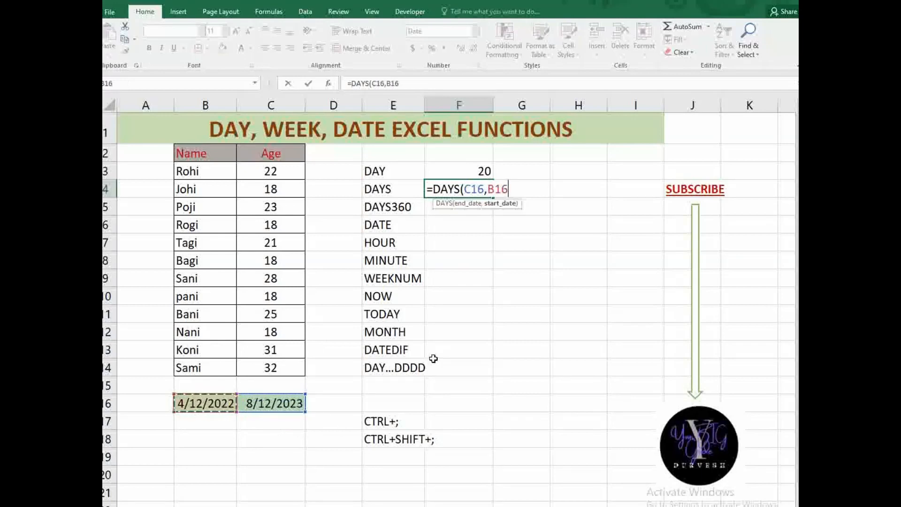
{"action": "type", "text": ")"}
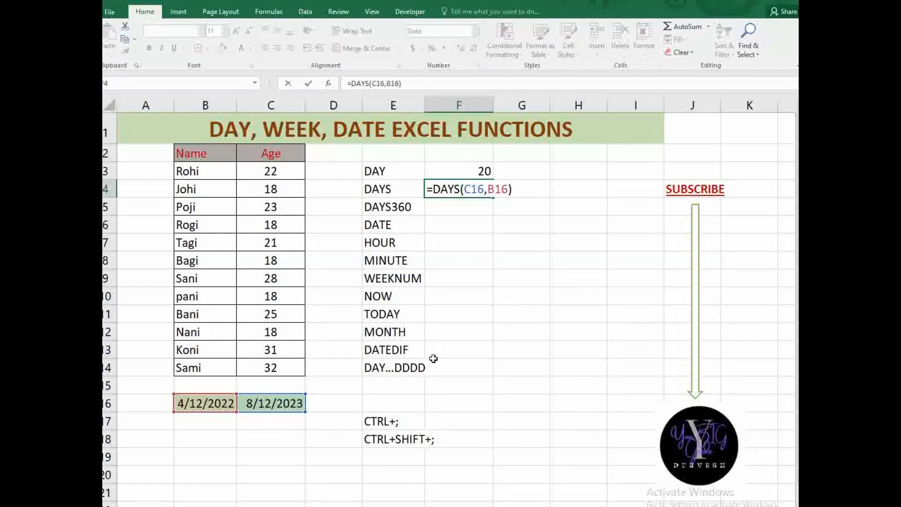
{"action": "key", "text": "Return"}
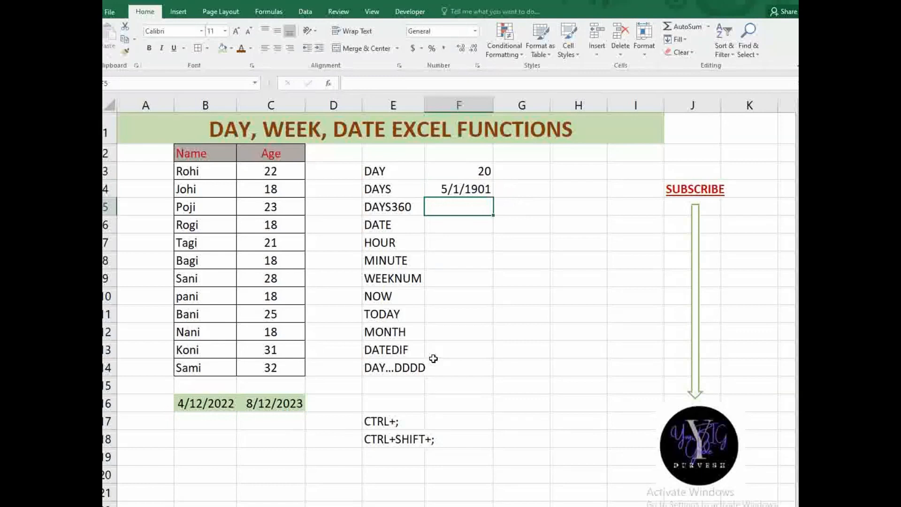
- Set F4's number format to General so it shows 487
{"action": "left_click", "coordinate": [459, 188]}
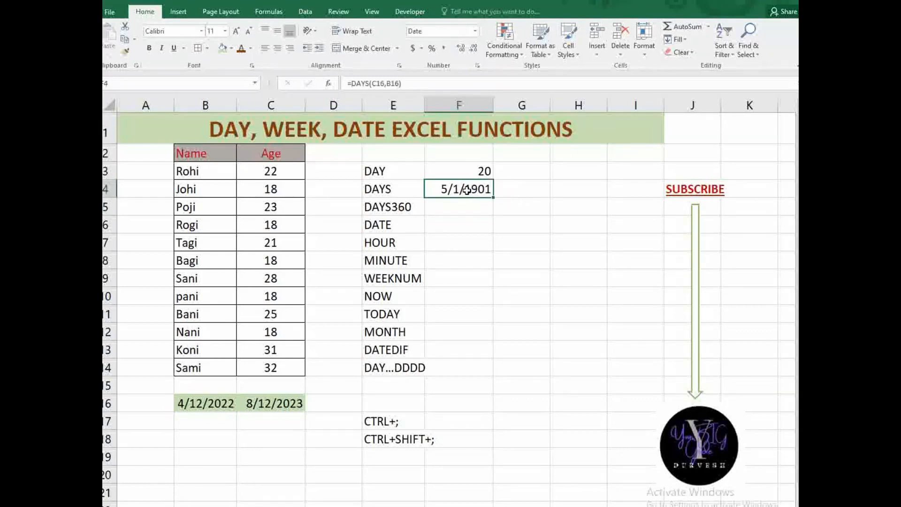
{"action": "left_click", "coordinate": [475, 31]}
{"action": "left_click", "coordinate": [457, 50]}
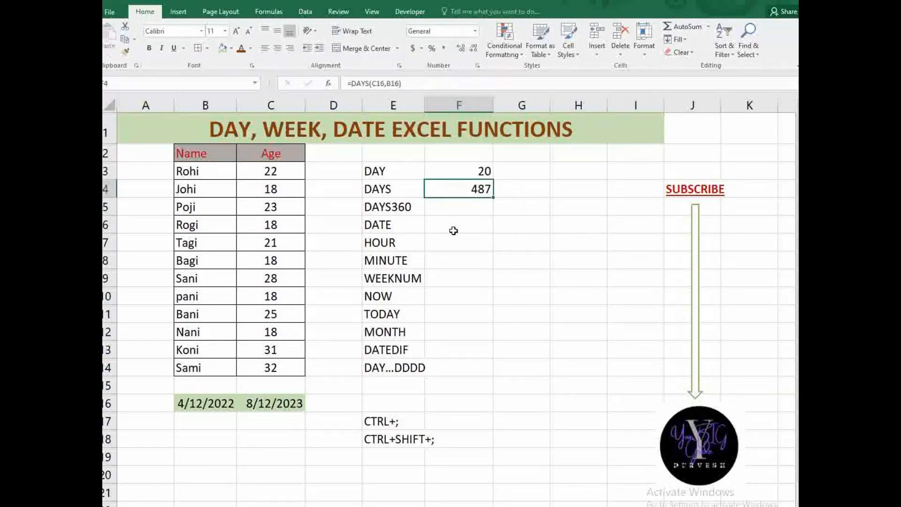
{"action": "left_click", "coordinate": [453, 202]}
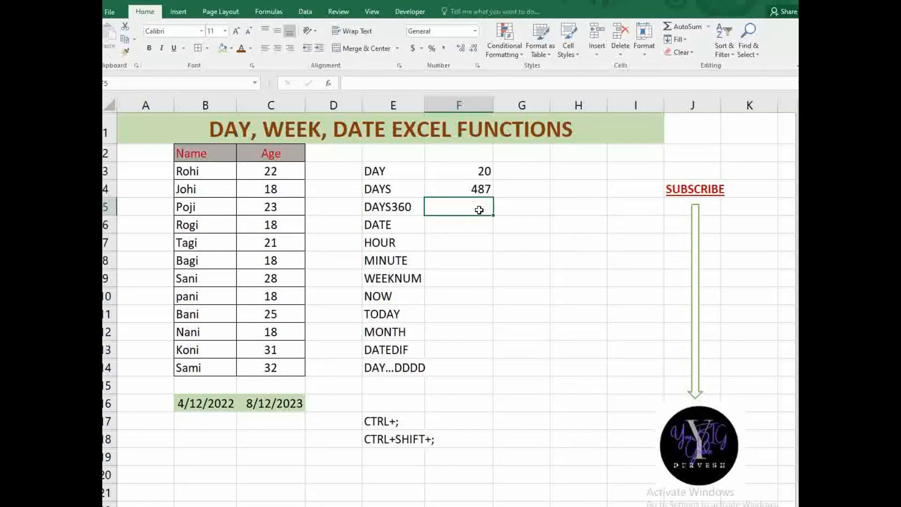
- Enter =DAYS360(B16,C16) in F5 so it returns 480 days between the two dates
{"action": "type", "text": "="}
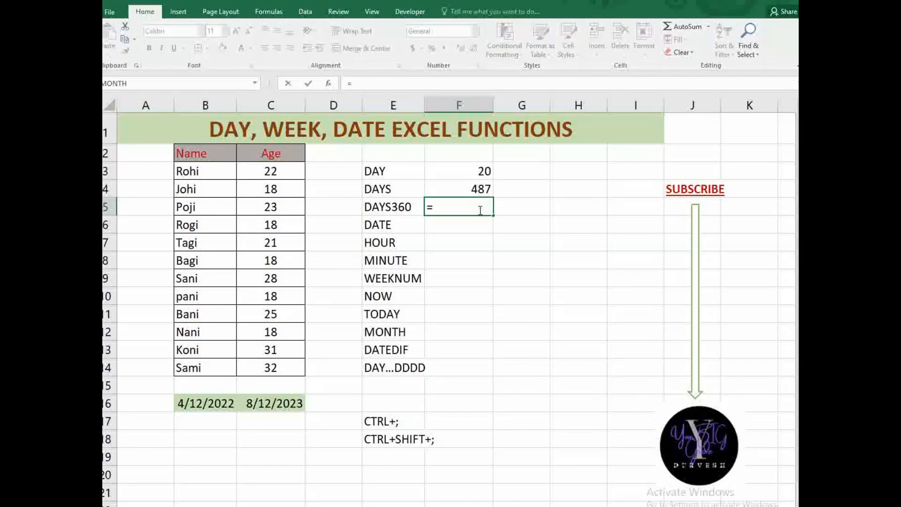
{"action": "type", "text": "DAYS"}
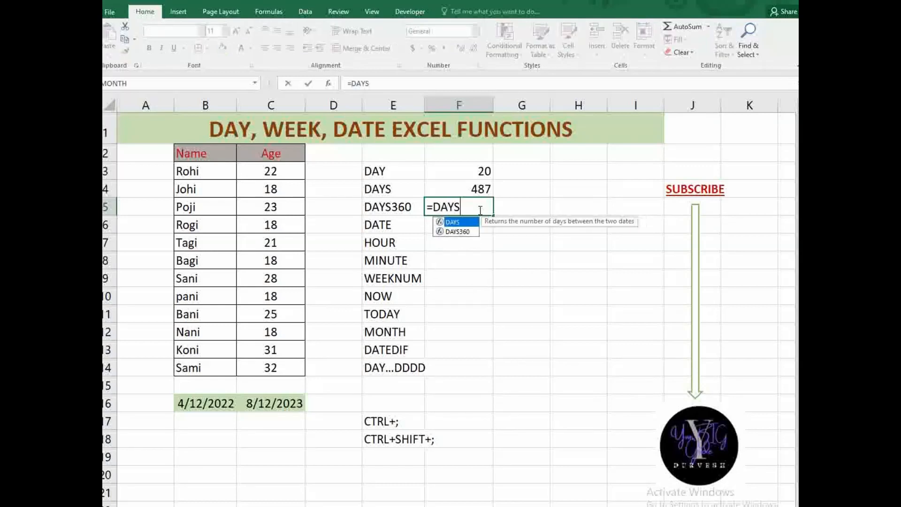
{"action": "key", "text": "Down"}
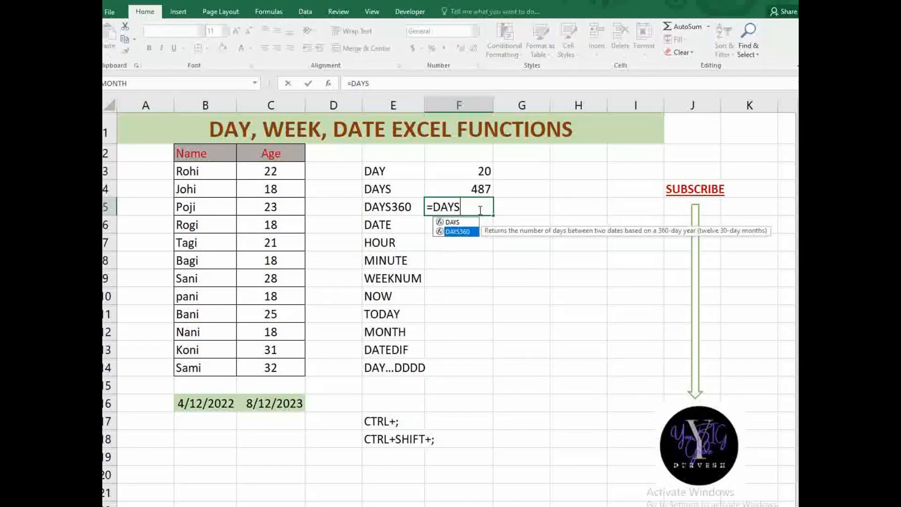
{"action": "key", "text": "Tab"}
{"action": "key", "text": "Return"}
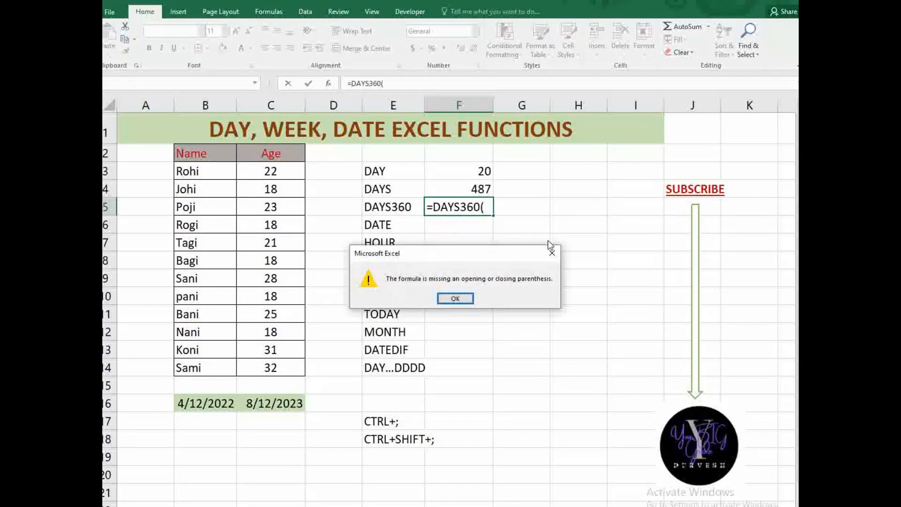
{"action": "left_click", "coordinate": [552, 253]}
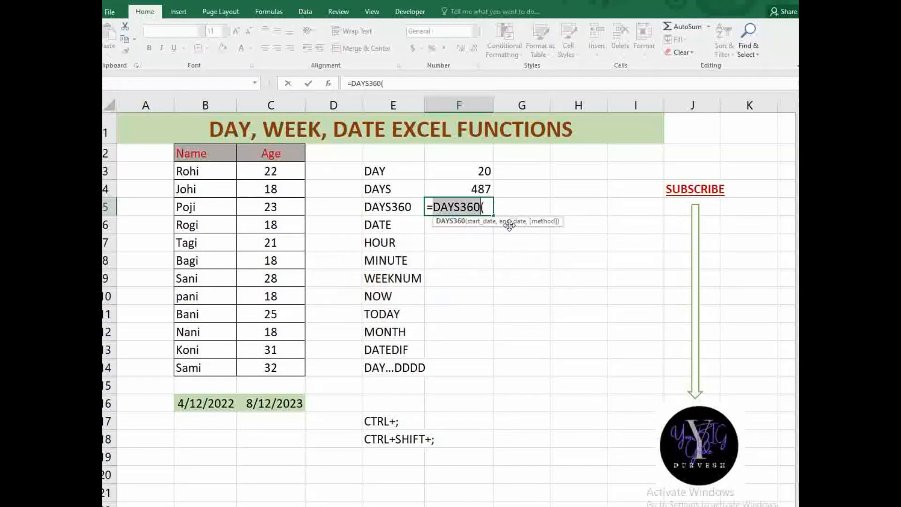
{"action": "left_click", "coordinate": [488, 204]}
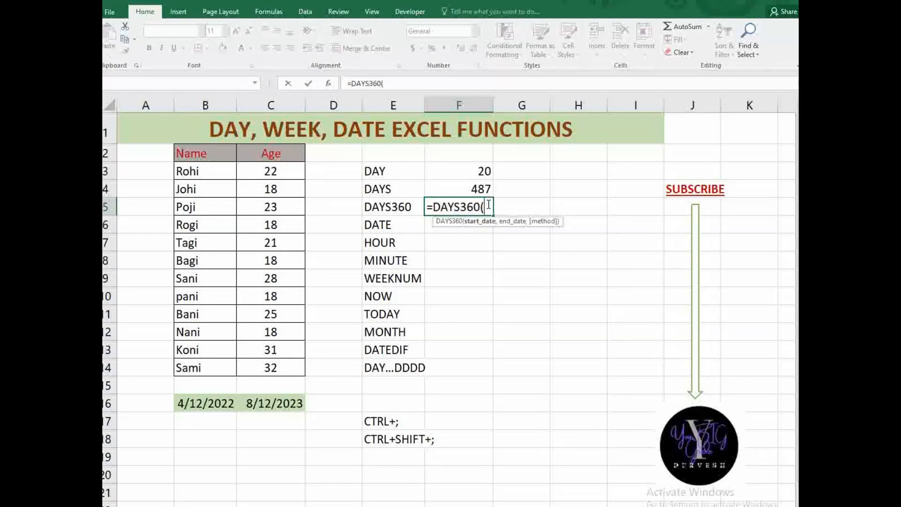
{"action": "left_click", "coordinate": [232, 404]}
{"action": "type", "text": ","}
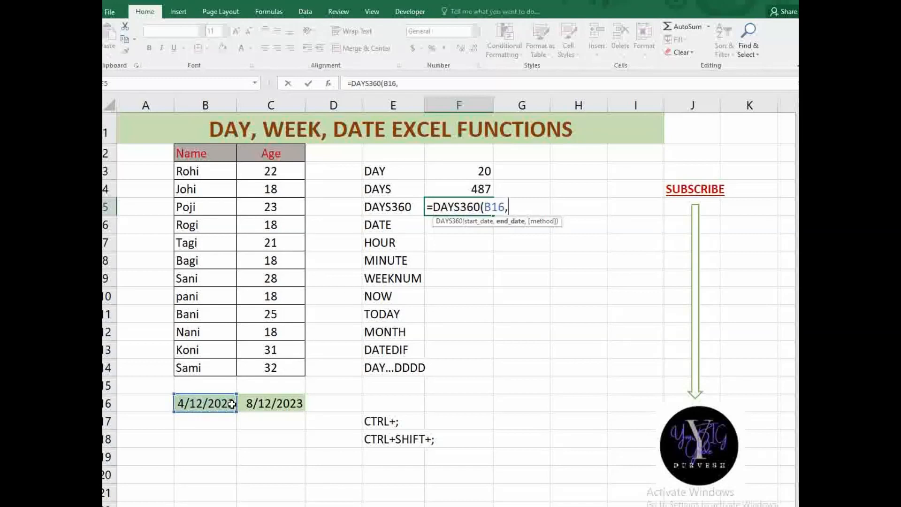
{"action": "left_click", "coordinate": [296, 404]}
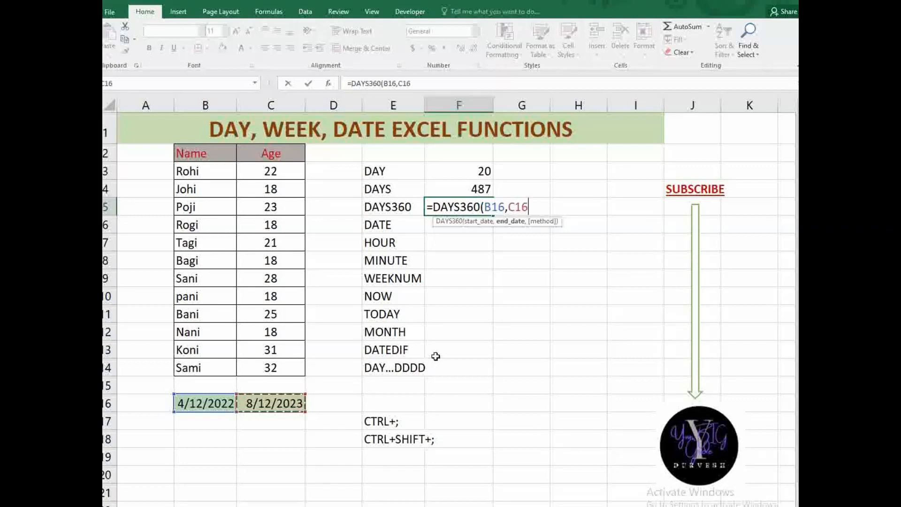
{"action": "type", "text": ")"}
{"action": "key", "text": "Return"}
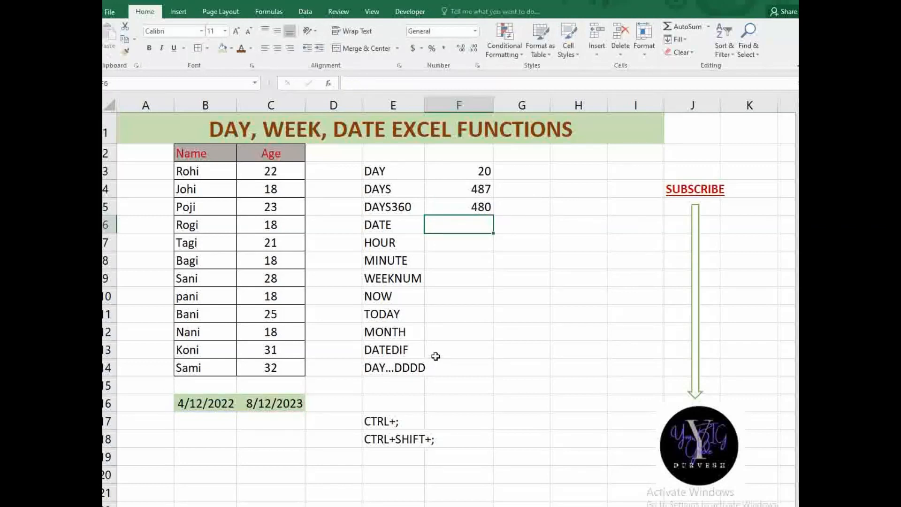
{"action": "left_click", "coordinate": [475, 209]}
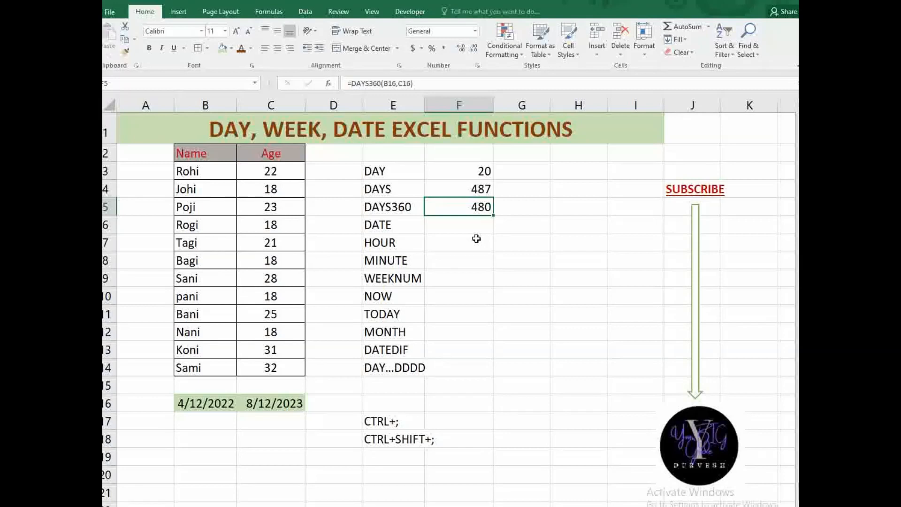
- Enter =DATE(2023,6,20) in F6 beside the DATE label so it shows 6/20/2023
{"action": "key", "text": "Down"}
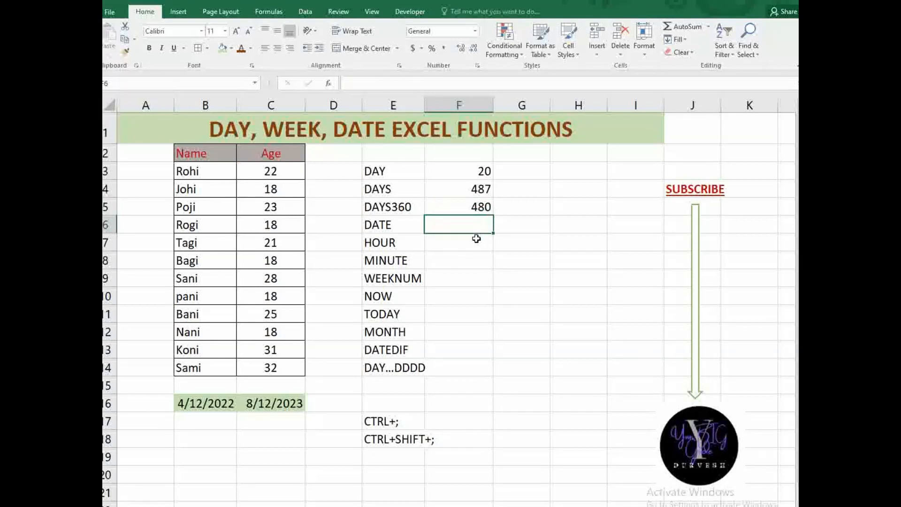
{"action": "type", "text": "=DATE("}
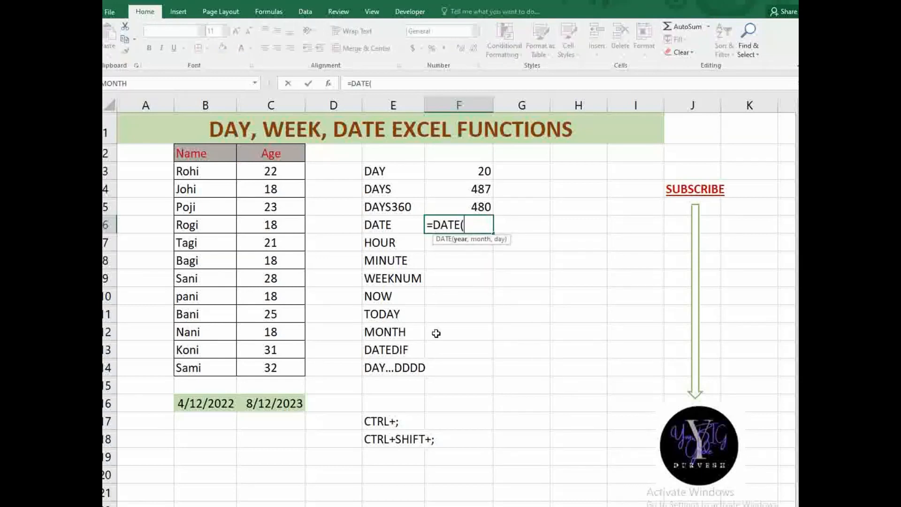
{"action": "type", "text": "2023,"}
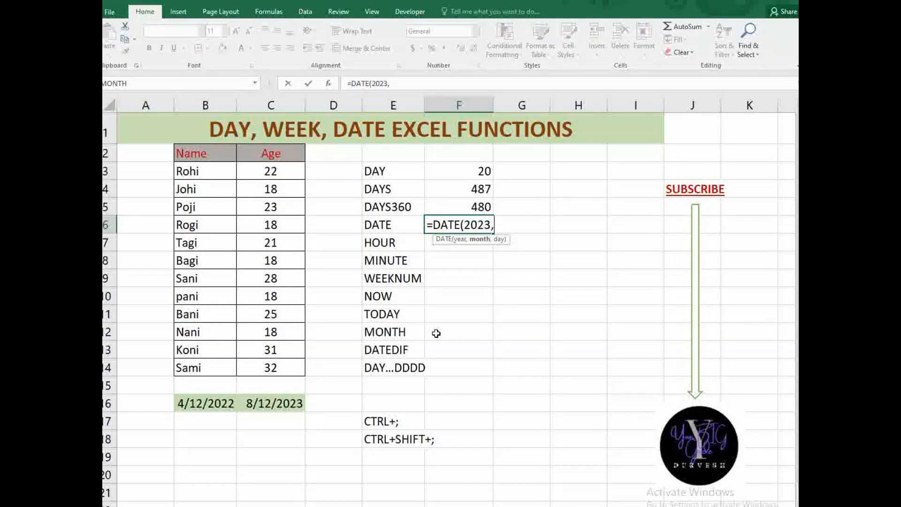
{"action": "type", "text": "6,20)"}
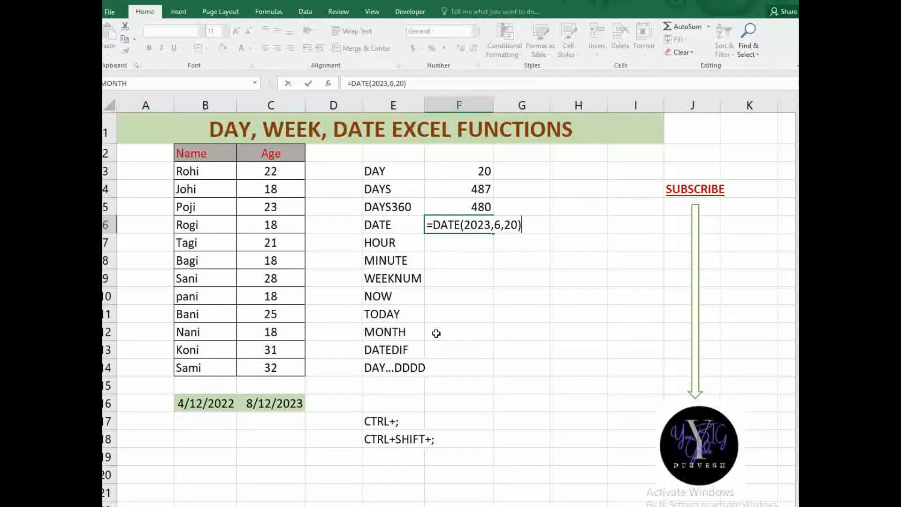
{"action": "key", "text": "Return"}
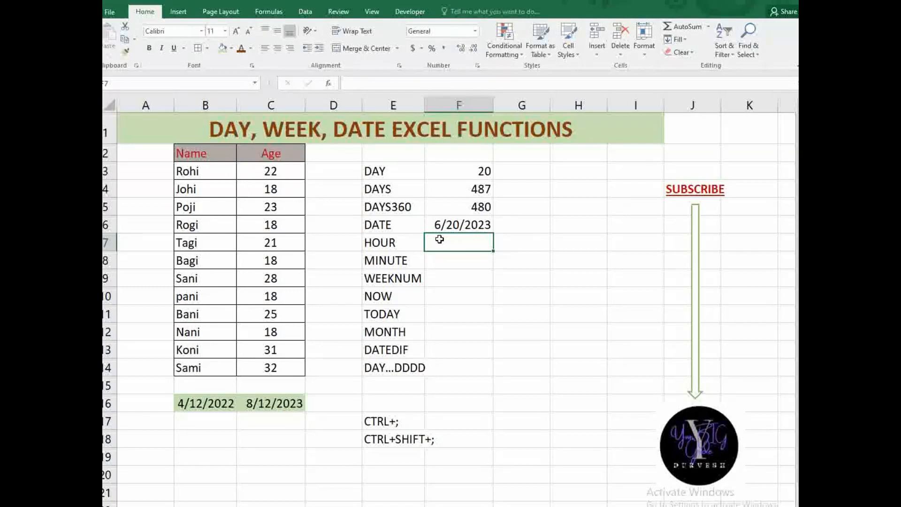
{"action": "left_click", "coordinate": [409, 221]}
- Enter =HOUR(NOW()) in F7 so it returns the current hour, 17
{"action": "left_click", "coordinate": [440, 243]}
{"action": "type", "text": "="}
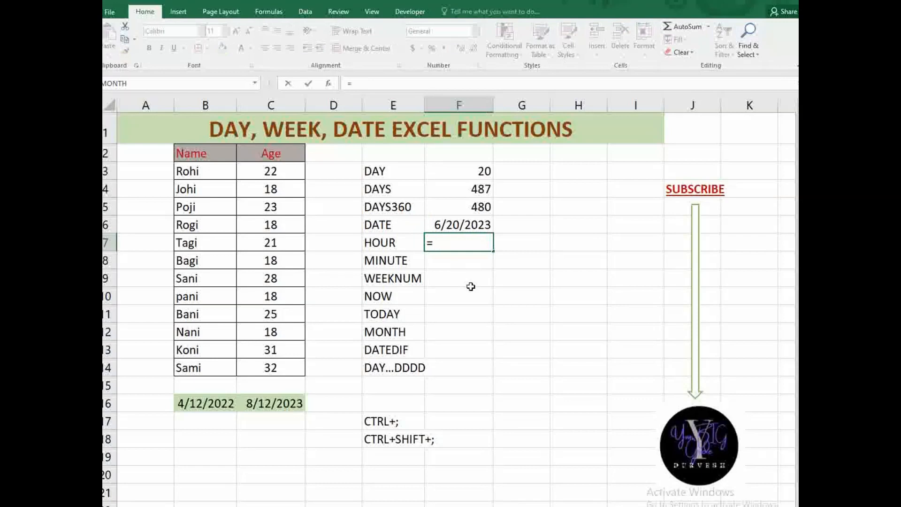
{"action": "type", "text": "HOUR"}
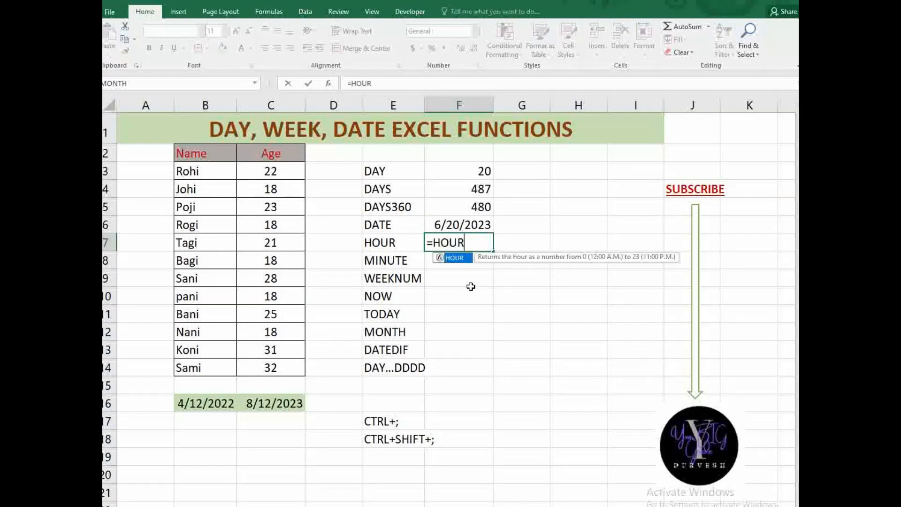
{"action": "type", "text": "("}
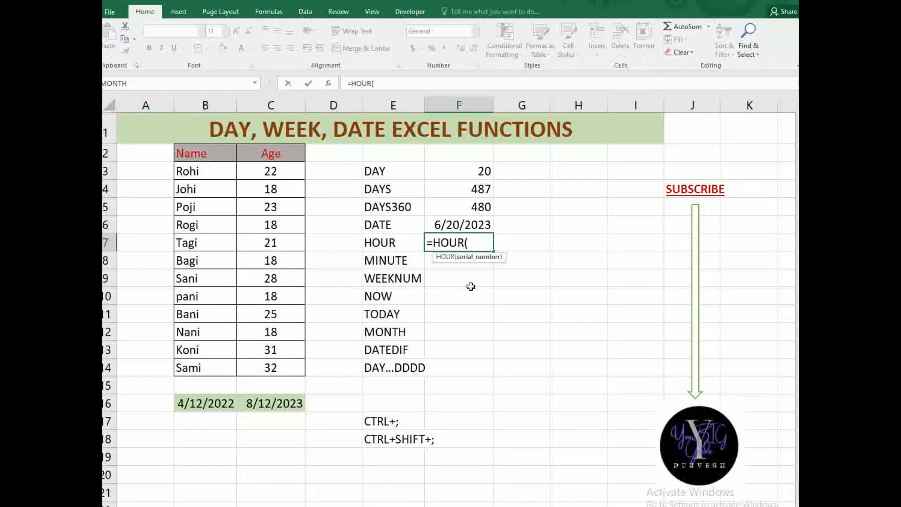
{"action": "type", "text": "NOW9"}
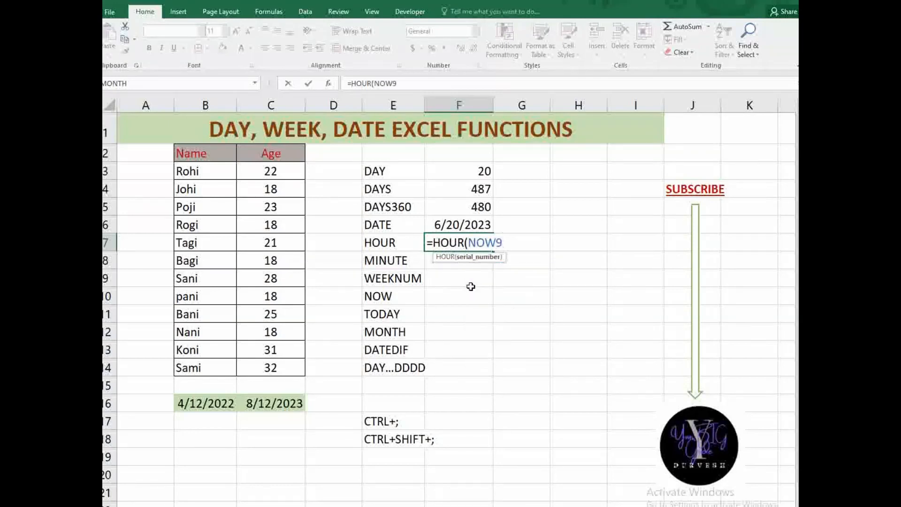
{"action": "key", "text": "BackSpace"}
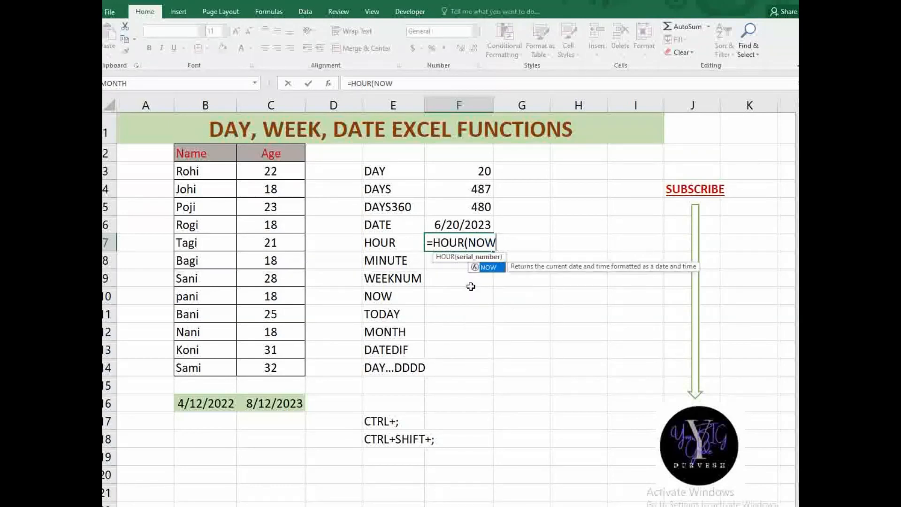
{"action": "type", "text": "())"}
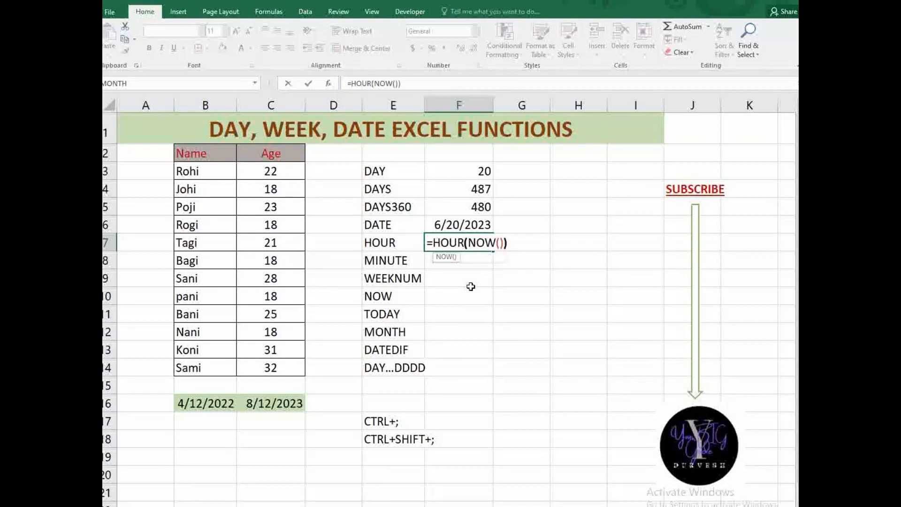
{"action": "key", "text": "Return"}
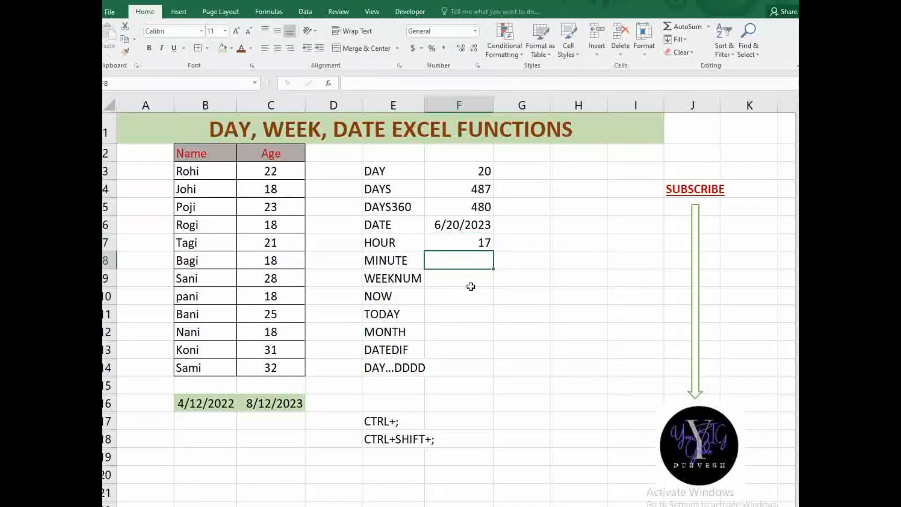
{"action": "left_click", "coordinate": [469, 240]}
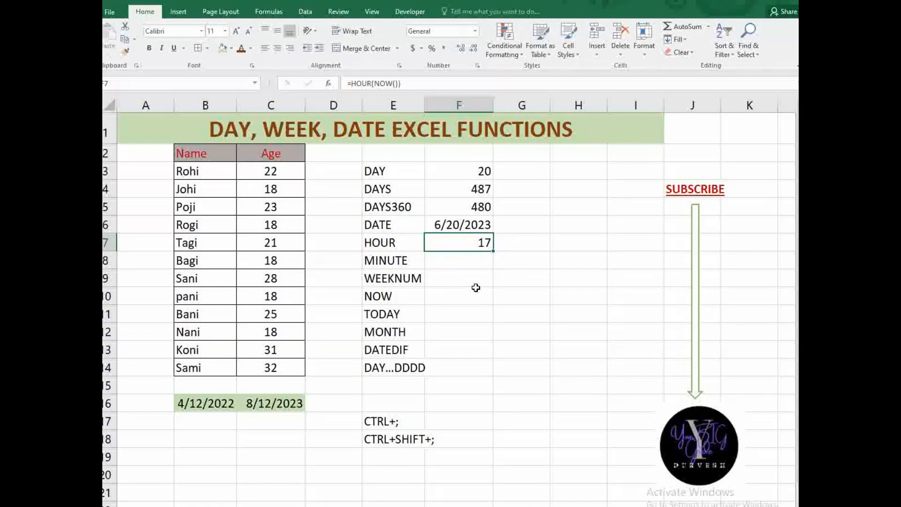
- Enter =MINUTE(NOW()) in F8 so it returns the current minute, 16
{"action": "left_click", "coordinate": [460, 262]}
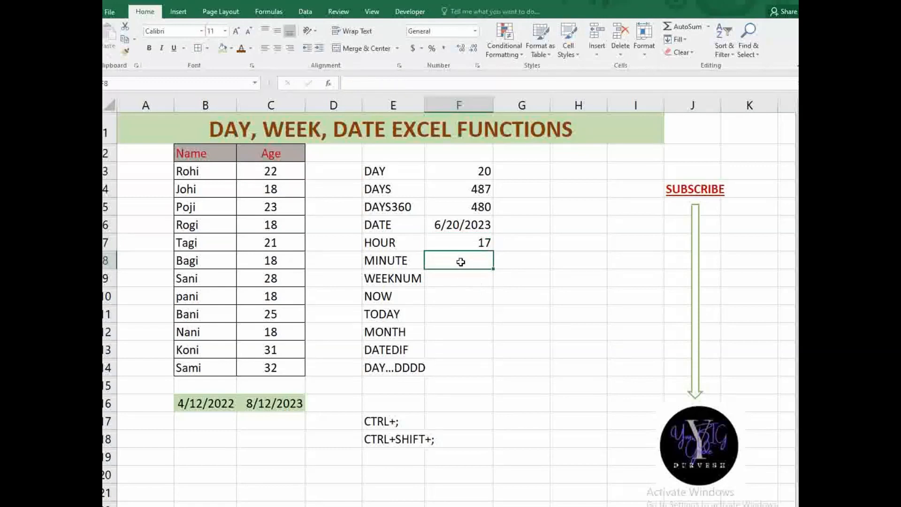
{"action": "type", "text": "=MINU"}
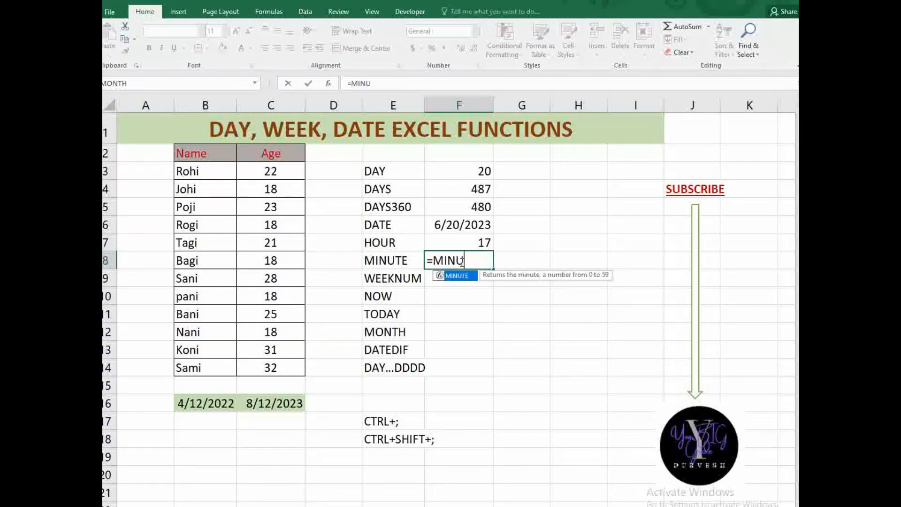
{"action": "type", "text": "TE("}
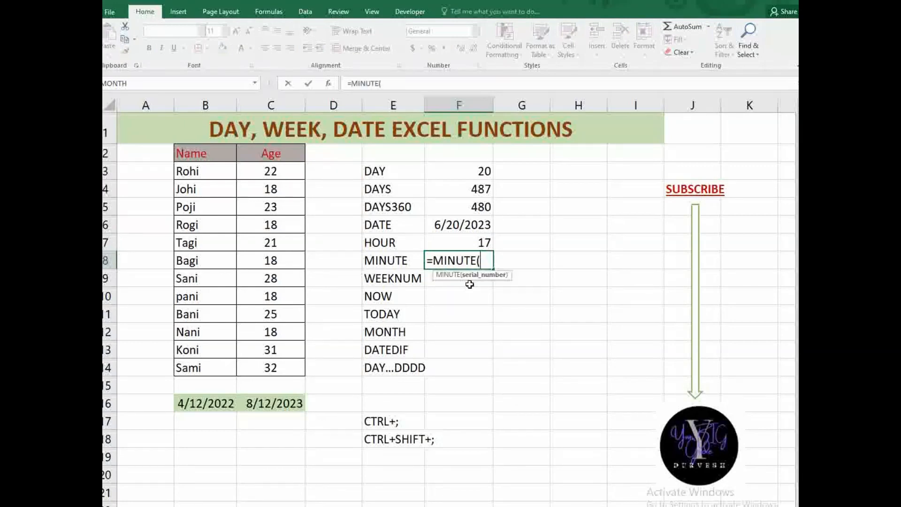
{"action": "type", "text": "NOW9)"}
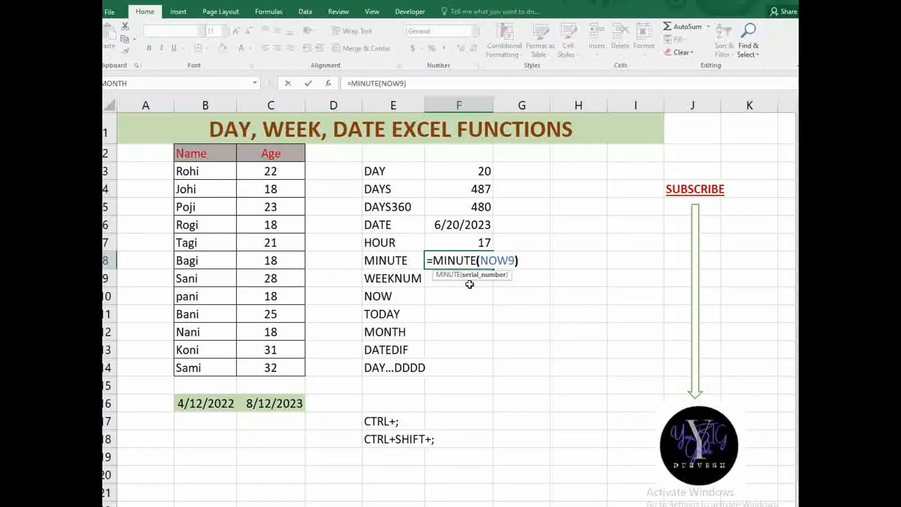
{"action": "key", "text": "BackSpace"}
{"action": "key", "text": "BackSpace"}
{"action": "type", "text": "()"}
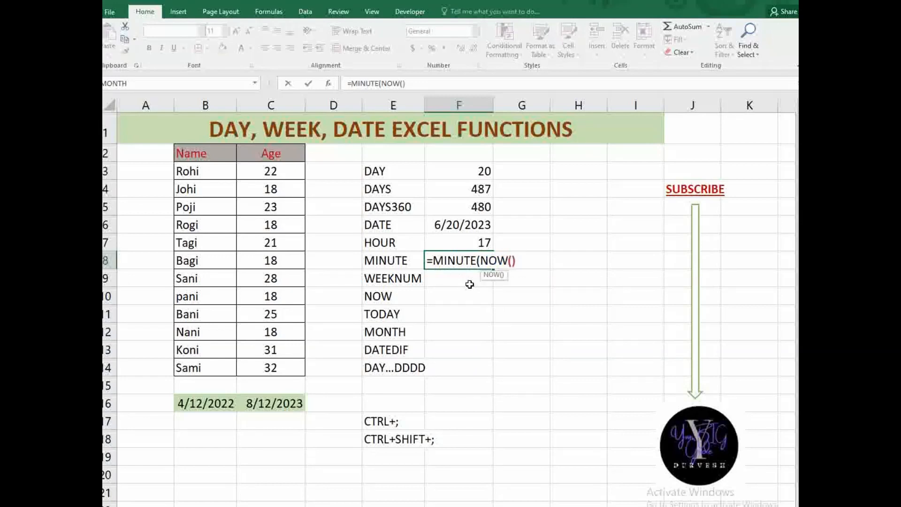
{"action": "type", "text": ")"}
{"action": "key", "text": "Return"}
{"action": "left_click", "coordinate": [475, 258]}
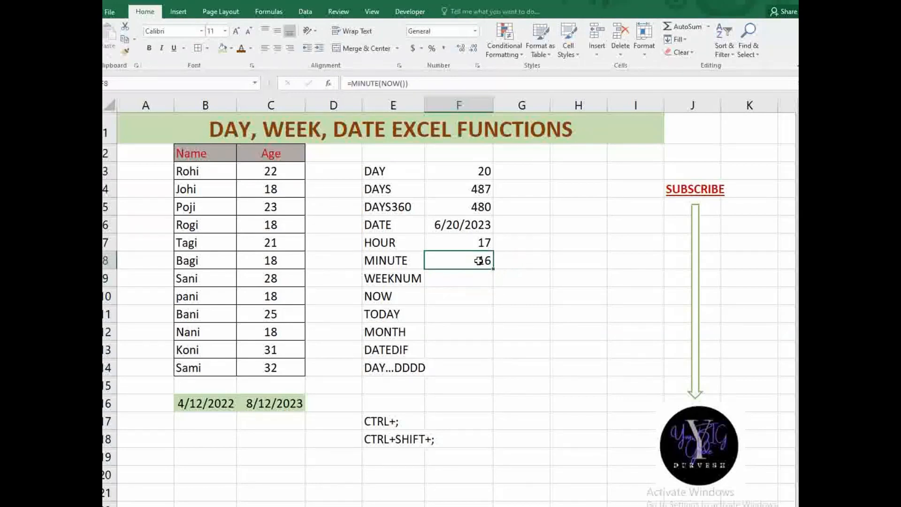
{"action": "left_click", "coordinate": [483, 246]}
{"action": "left_click", "coordinate": [475, 271]}
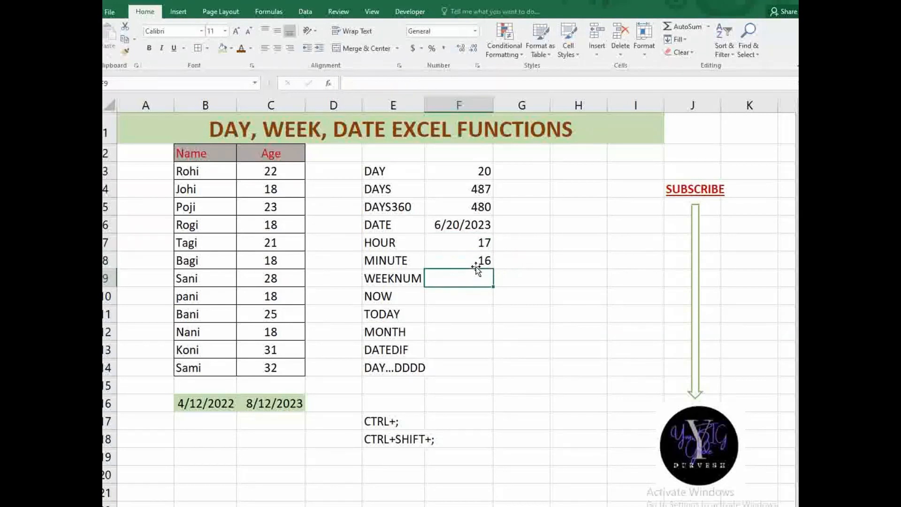
{"action": "left_click", "coordinate": [479, 268]}
{"action": "left_click", "coordinate": [473, 278]}
- Enter =WEEKNUM(NOW()) in F9, returning week 25
{"action": "type", "text": "=WEEK"}
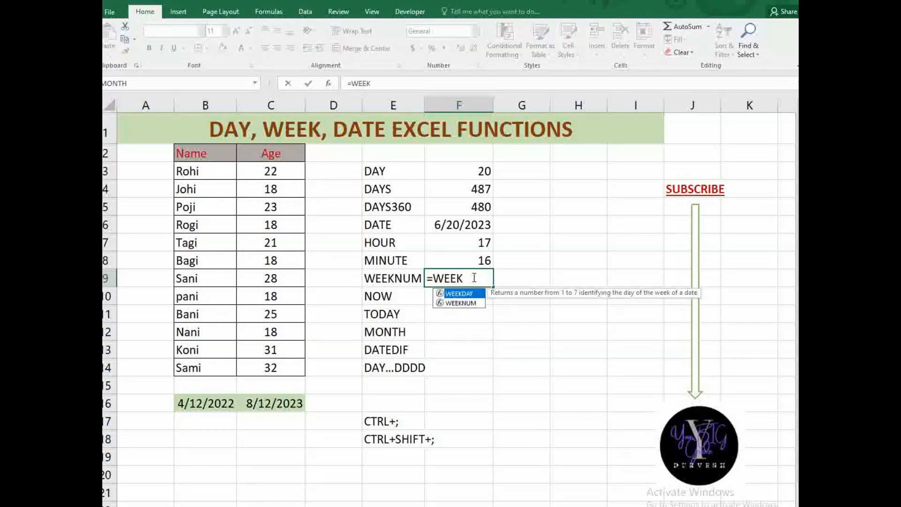
{"action": "type", "text": "NU"}
{"action": "key", "text": "Tab"}
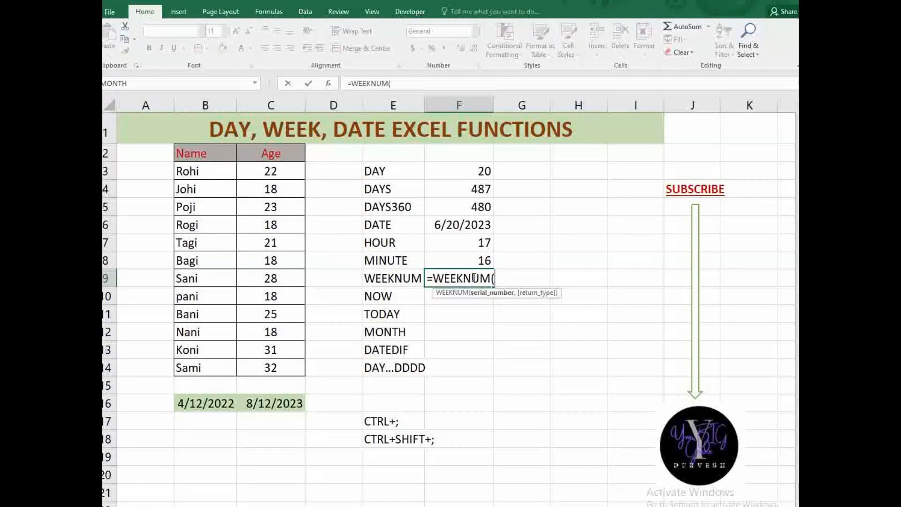
{"action": "type", "text": "NOW"}
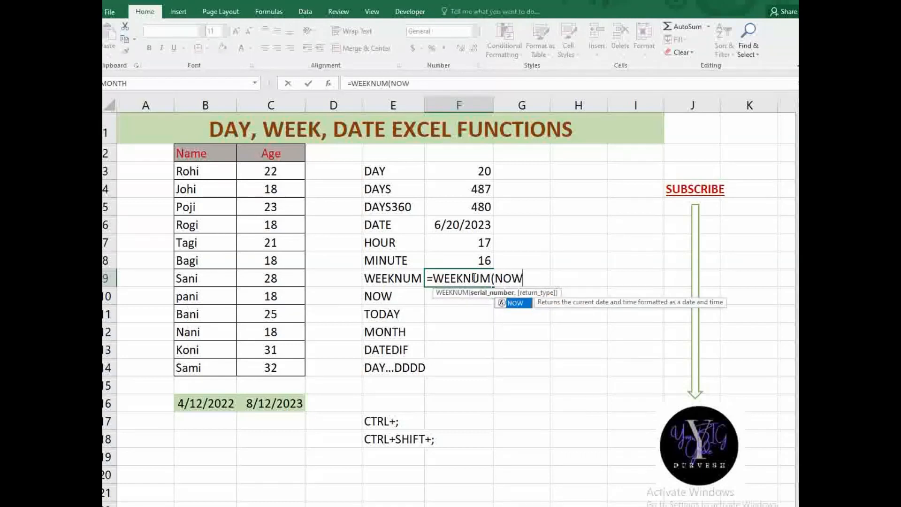
{"action": "type", "text": "())"}
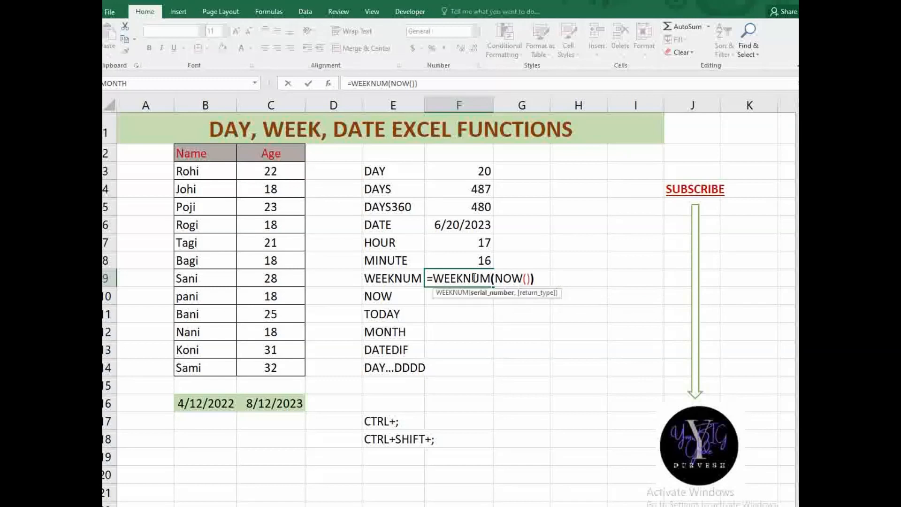
{"action": "key", "text": "Return"}
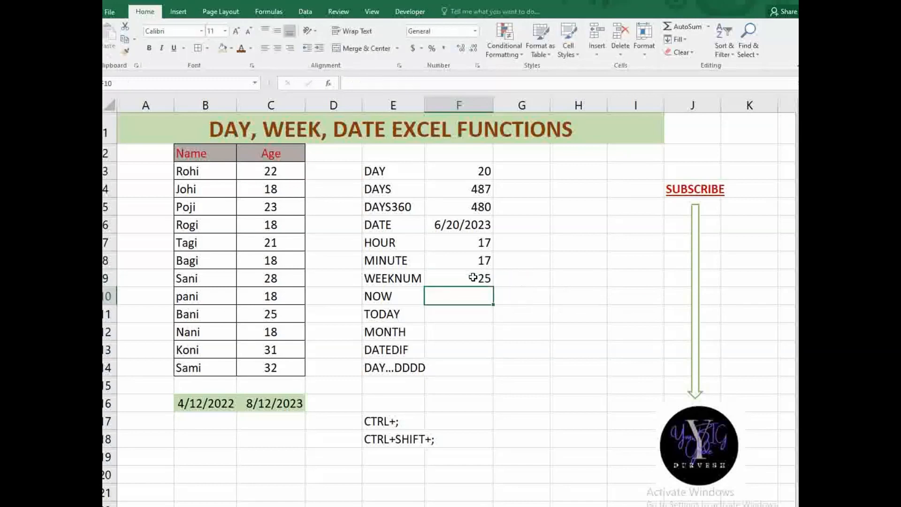
{"action": "left_click", "coordinate": [473, 277]}
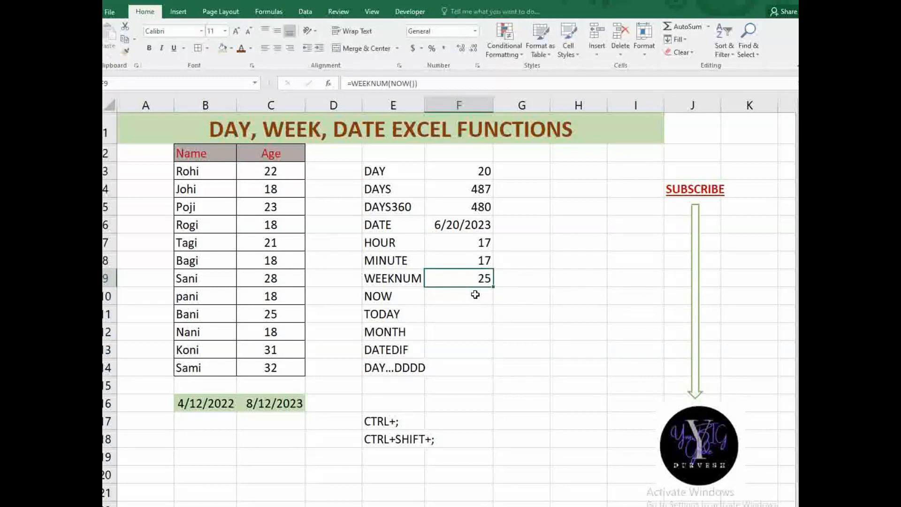
- Enter =NOW() in F10, showing the current date and time 6/20/2023 17:17
{"action": "left_click", "coordinate": [472, 302]}
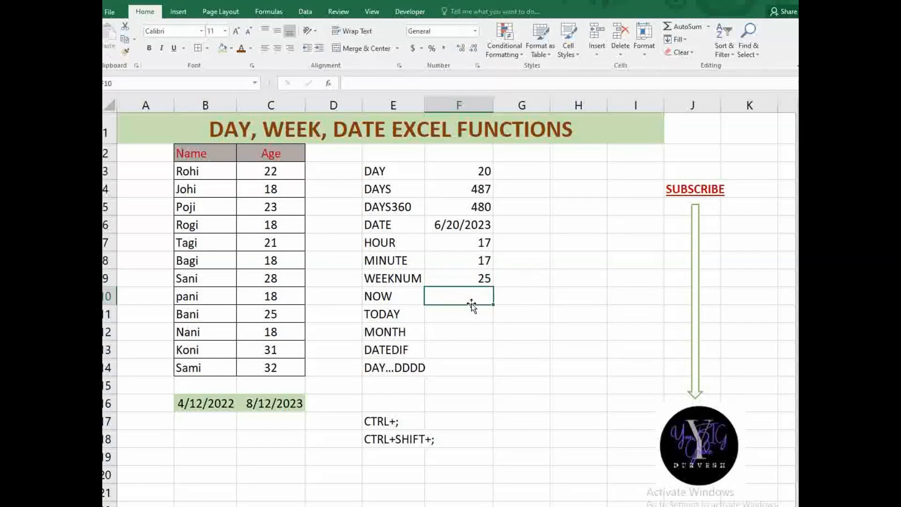
{"action": "left_click", "coordinate": [474, 260]}
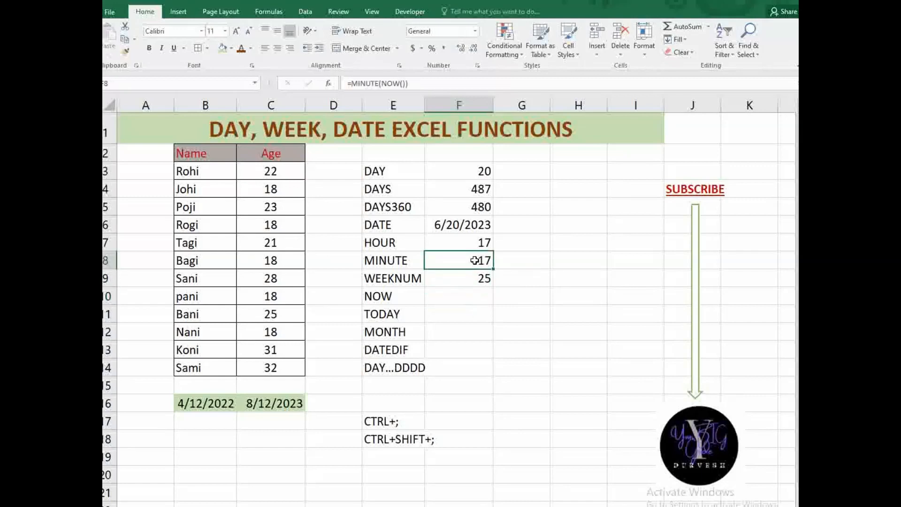
{"action": "left_click", "coordinate": [473, 295]}
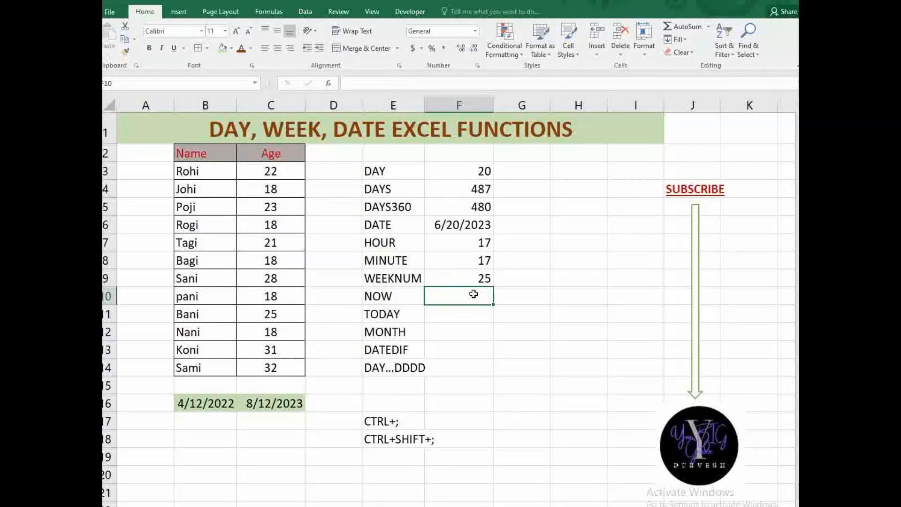
{"action": "type", "text": "="}
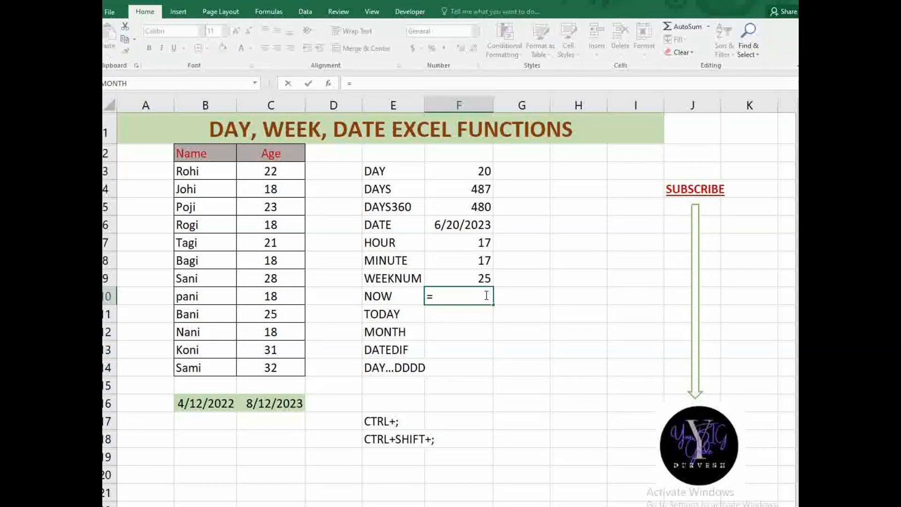
{"action": "type", "text": "NOW(0"}
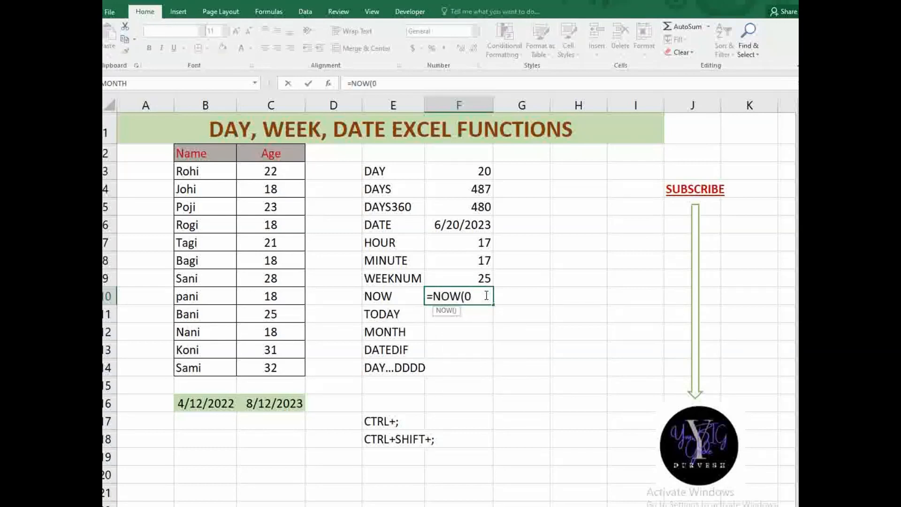
{"action": "key", "text": "BackSpace"}
{"action": "type", "text": ")"}
{"action": "key", "text": "Return"}
{"action": "left_click", "coordinate": [488, 296]}
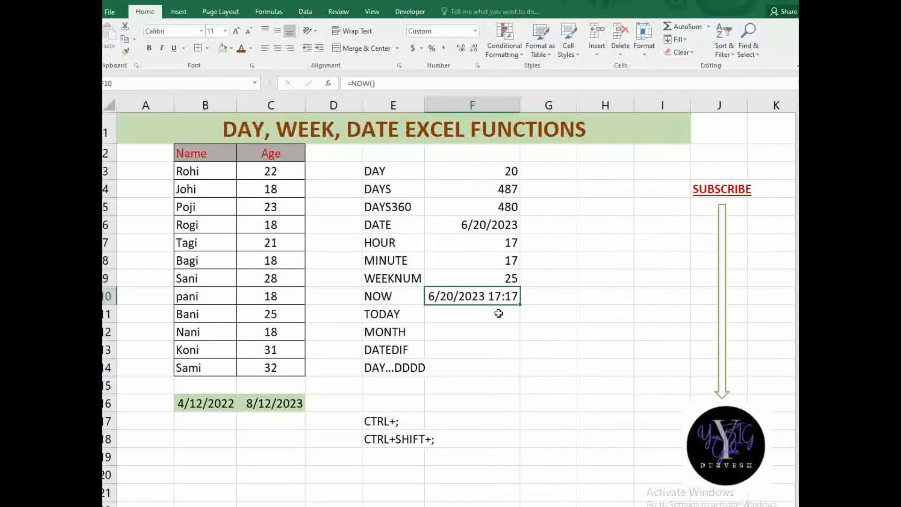
- Enter =TODAY() in F11, showing 6/20/2023
{"action": "left_click", "coordinate": [465, 319]}
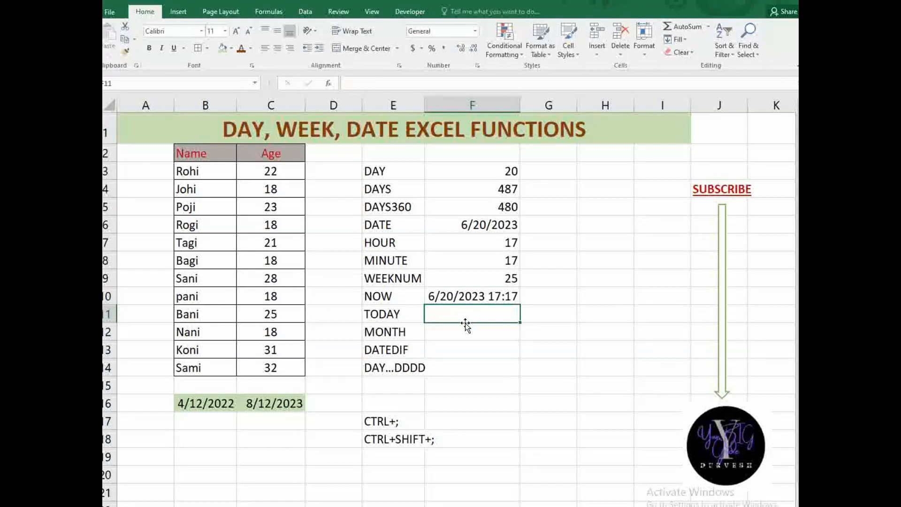
{"action": "type", "text": "=TODAY"}
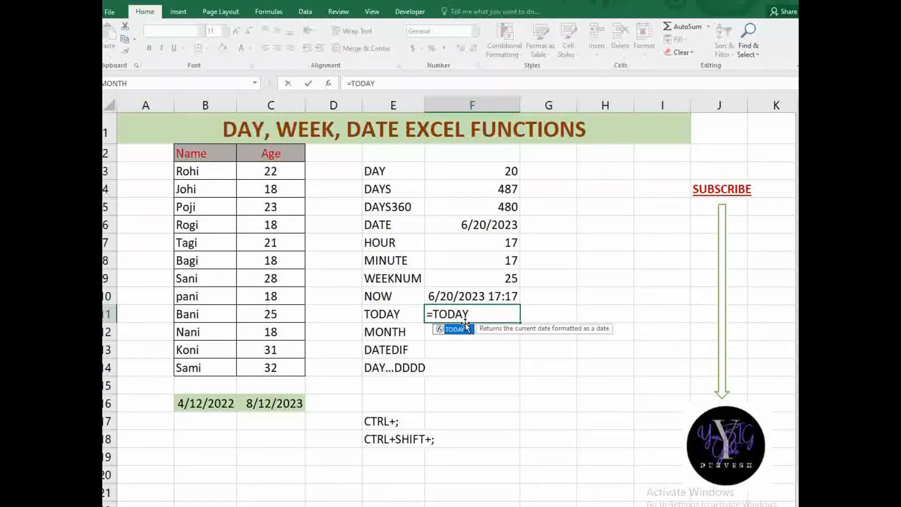
{"action": "type", "text": "()"}
{"action": "key", "text": "Return"}
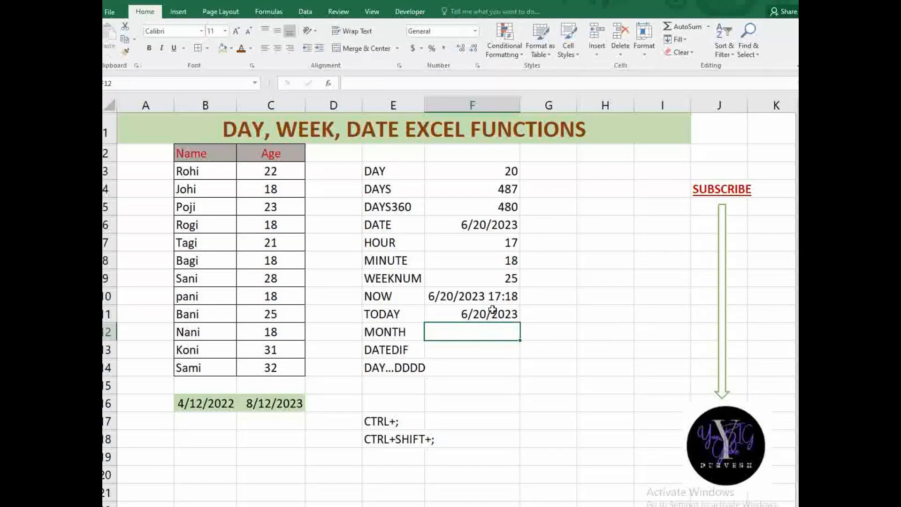
{"action": "left_click", "coordinate": [494, 310]}
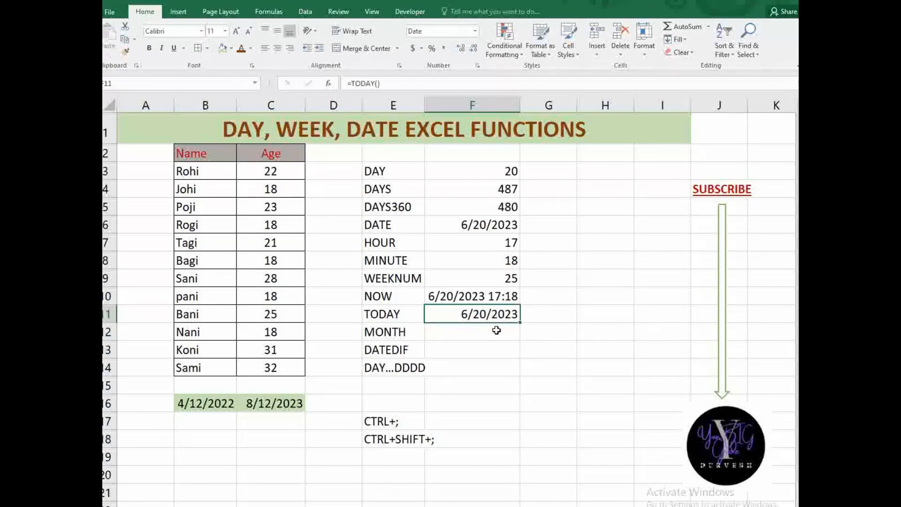
{"action": "left_click", "coordinate": [500, 299]}
{"action": "left_click", "coordinate": [463, 332]}
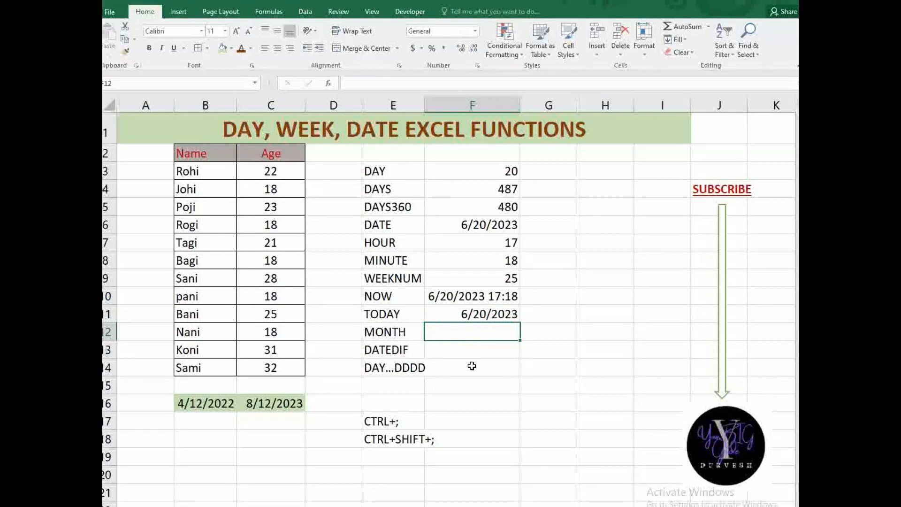
- Enter =MONTH(NOW()) in F12 so the MONTH row shows 6
{"action": "type", "text": "=MONTH"}
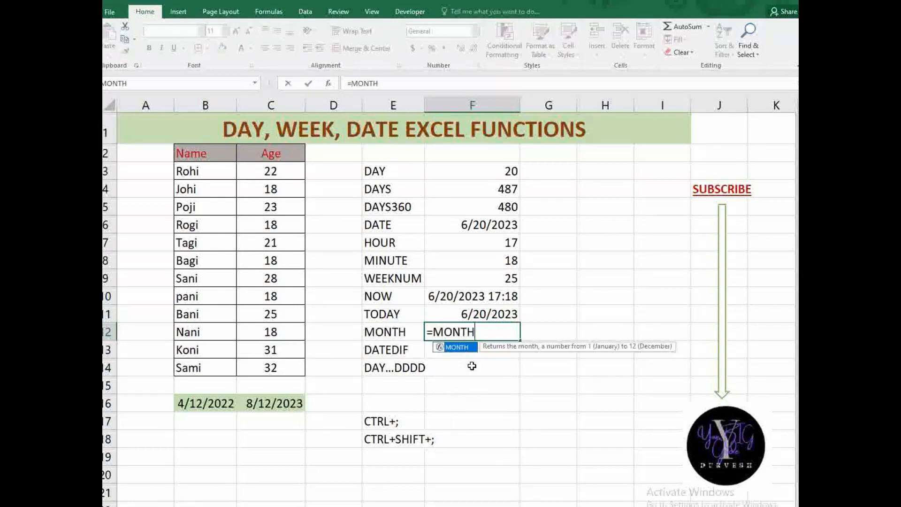
{"action": "type", "text": "(N"}
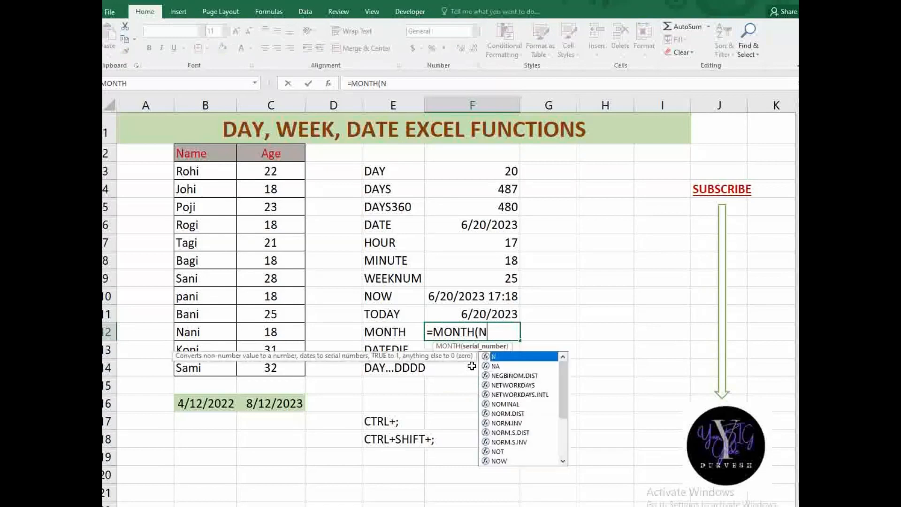
{"action": "type", "text": "OW())"}
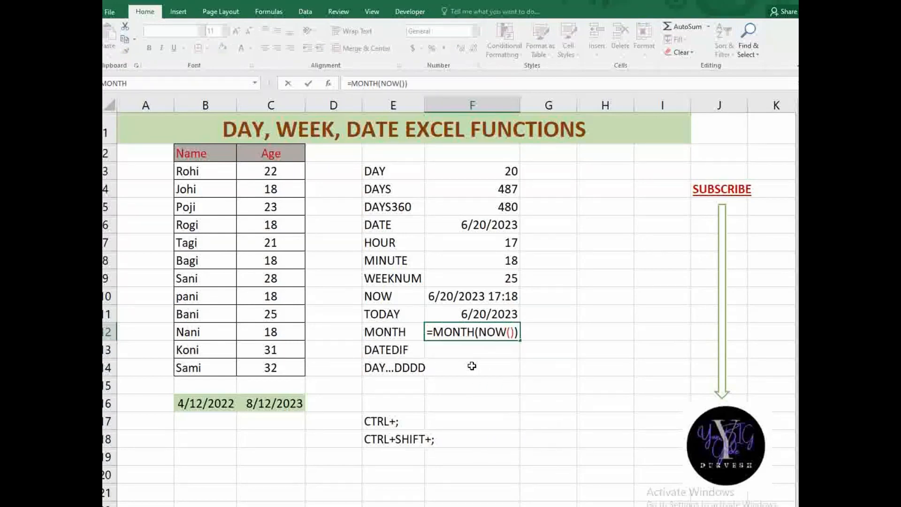
{"action": "key", "text": "Return"}
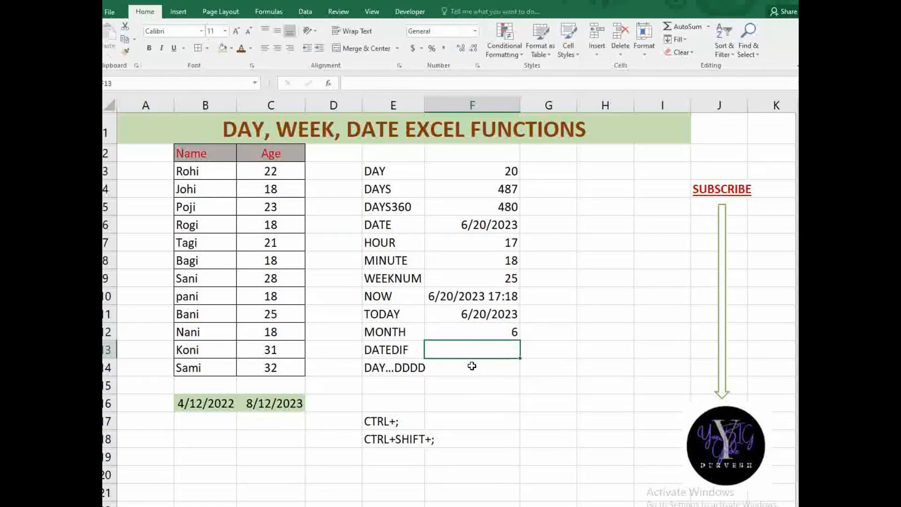
{"action": "left_click", "coordinate": [497, 334]}
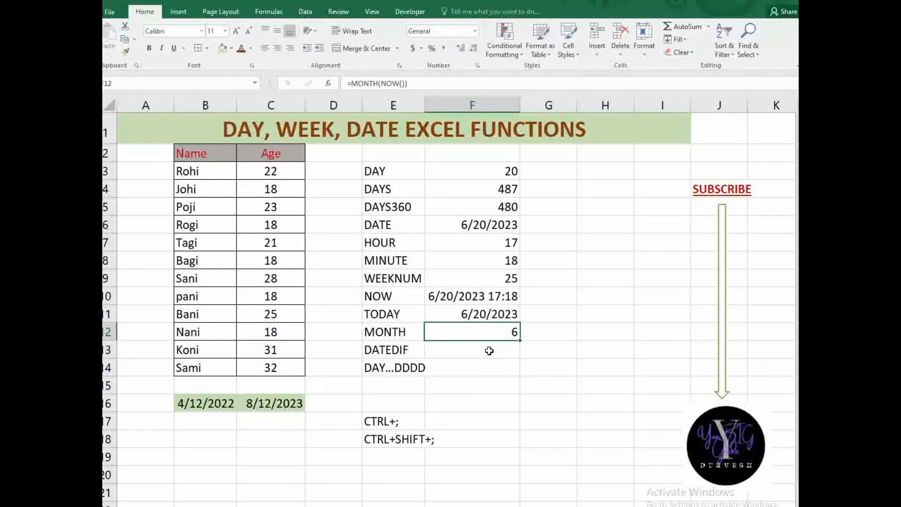
{"action": "left_click", "coordinate": [490, 349]}
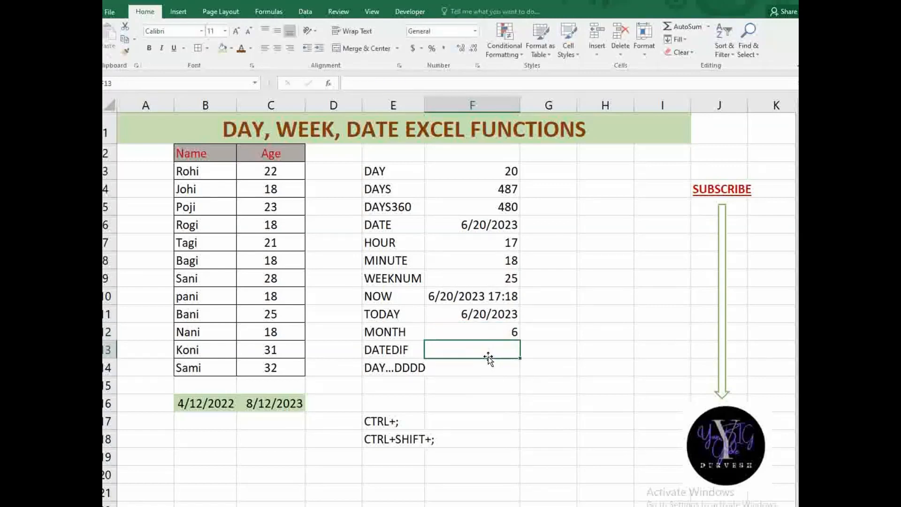
{"action": "left_click", "coordinate": [397, 350]}
{"action": "left_click", "coordinate": [442, 367]}
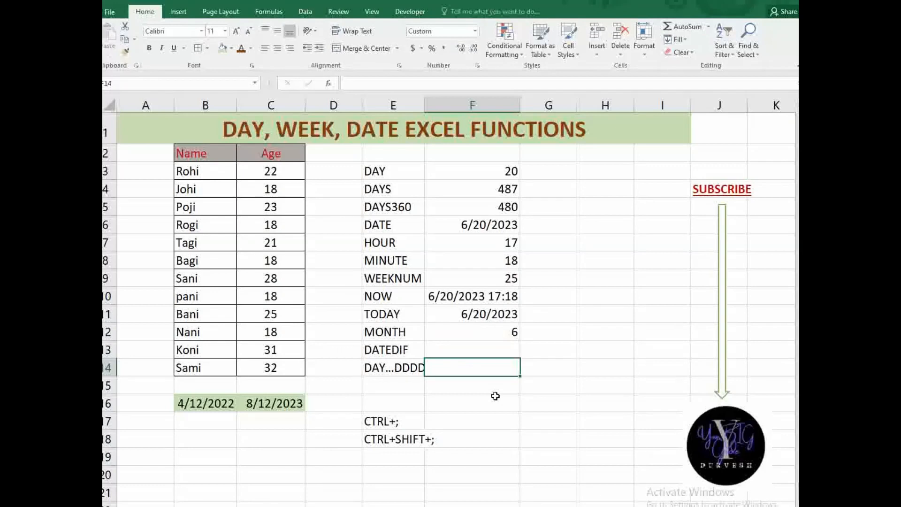
- Enter =TODAY() in F14 so the DAY...DDDD row shows Tuesday
{"action": "type", "text": "=DA"}
{"action": "key", "text": "BackSpace"}
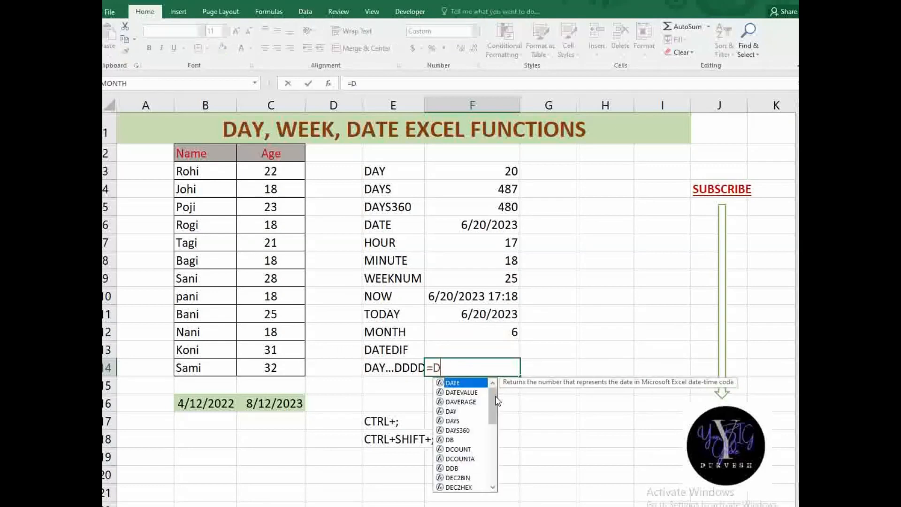
{"action": "key", "text": "BackSpace"}
{"action": "type", "text": "TODAY(0"}
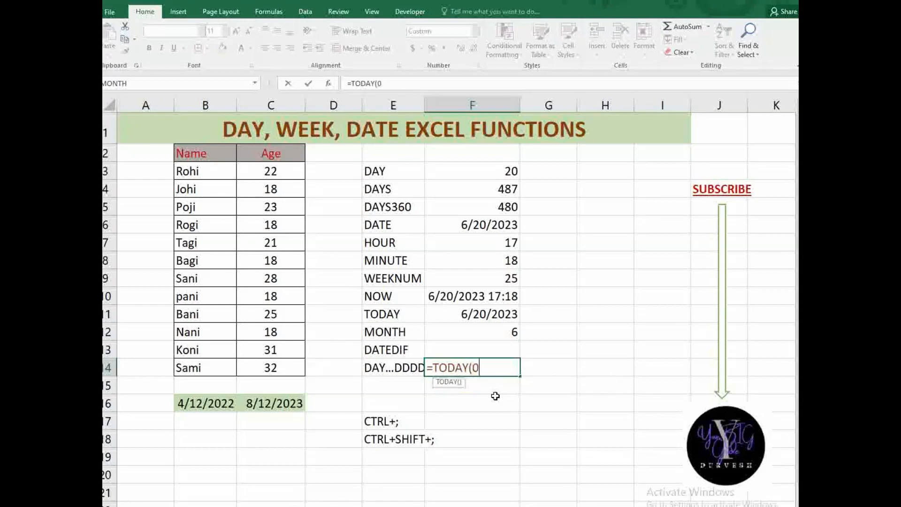
{"action": "key", "text": "BackSpace"}
{"action": "type", "text": ")"}
{"action": "key", "text": "Return"}
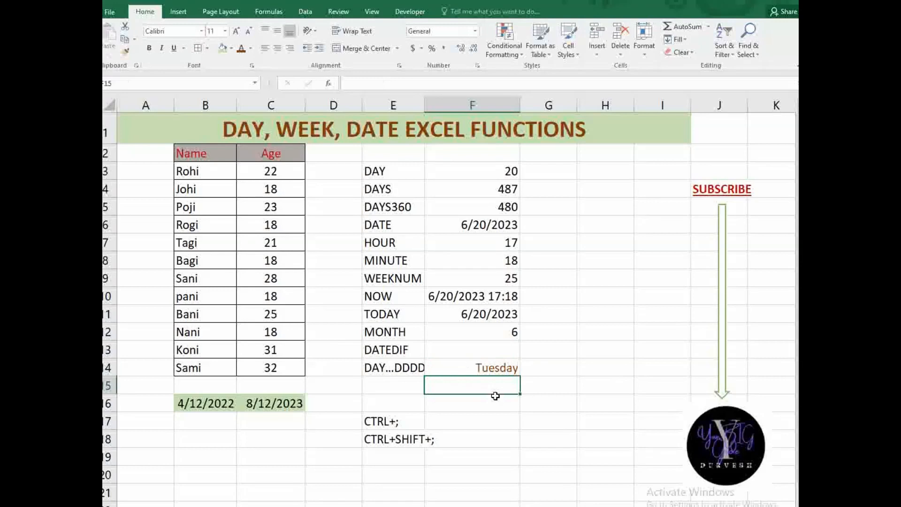
{"action": "left_click", "coordinate": [492, 366]}
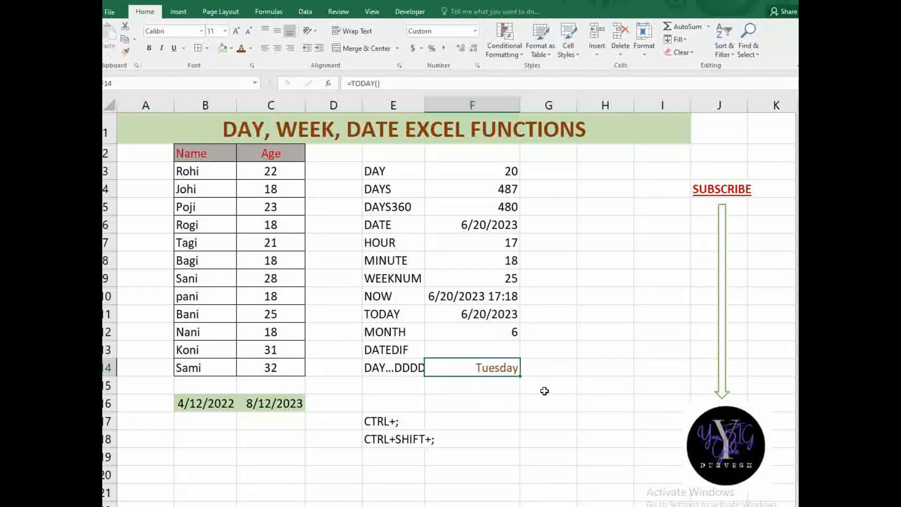
- Give F15 the custom format DDDD and enter =NOW() so it shows Tuesday
{"action": "left_click", "coordinate": [480, 385]}
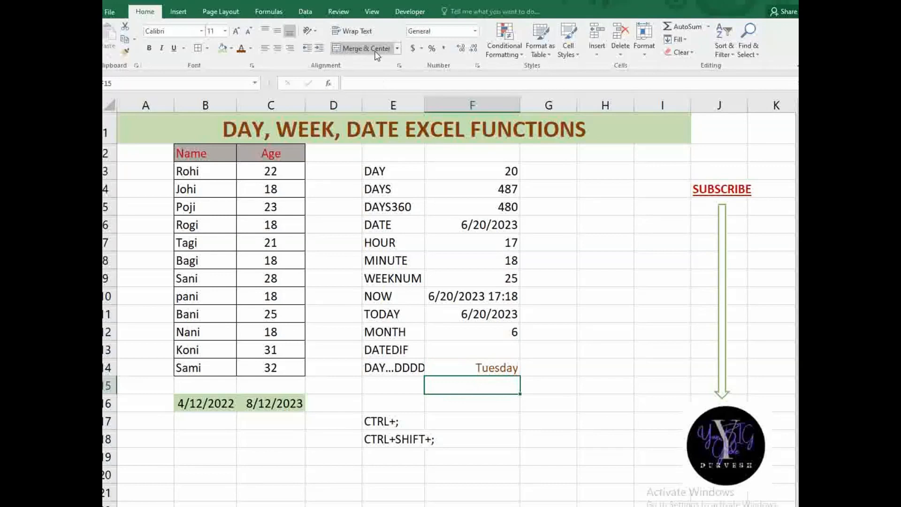
{"action": "left_click", "coordinate": [474, 31]}
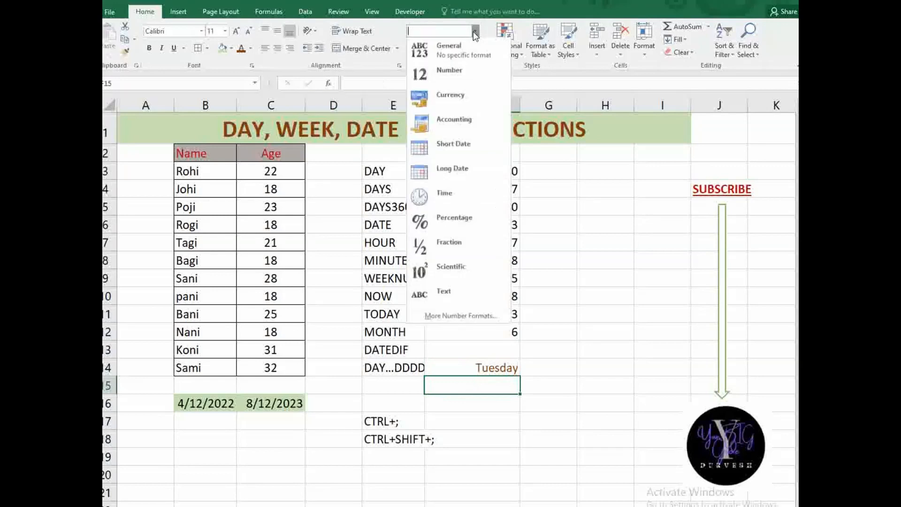
{"action": "left_click", "coordinate": [447, 316]}
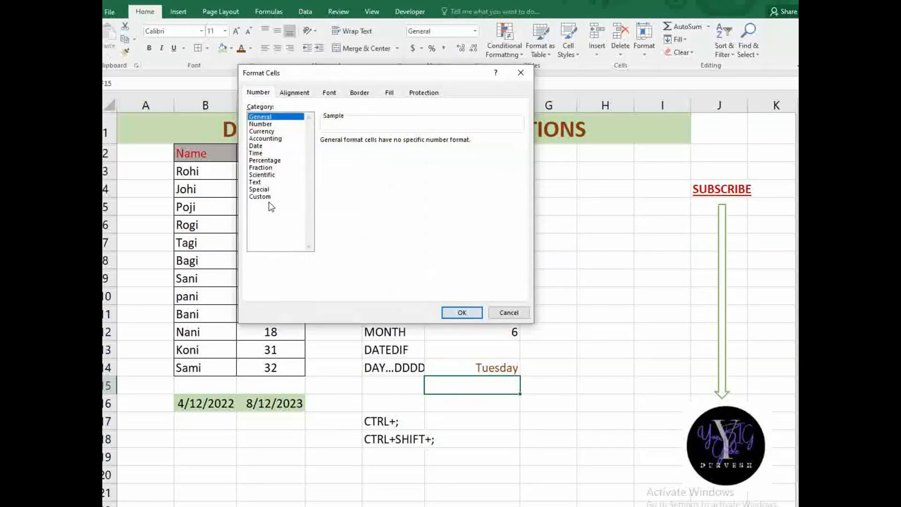
{"action": "left_click", "coordinate": [270, 197]}
{"action": "left_click", "coordinate": [362, 148]}
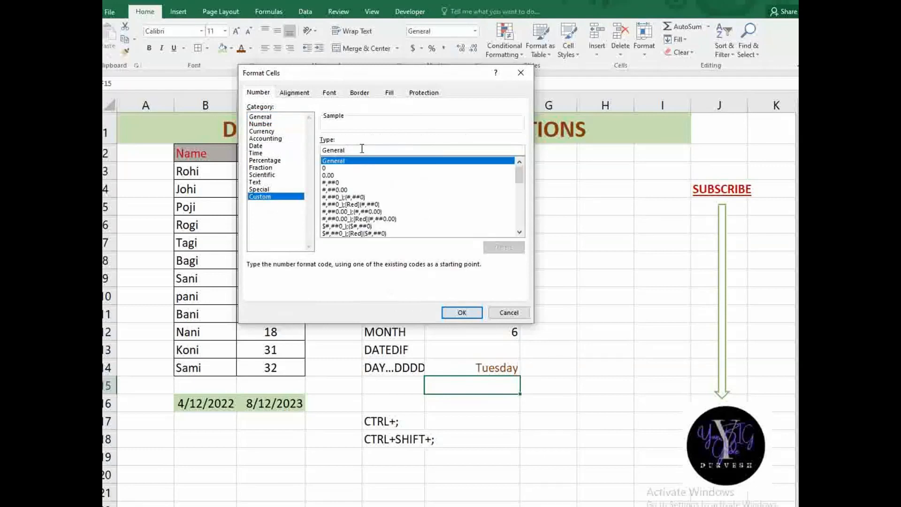
{"action": "key", "text": "BackSpace"}
{"action": "key", "text": "BackSpace"}
{"action": "key", "text": "BackSpace"}
{"action": "key", "text": "BackSpace"}
{"action": "key", "text": "BackSpace"}
{"action": "key", "text": "BackSpace"}
{"action": "key", "text": "BackSpace"}
{"action": "type", "text": "DDDD"}
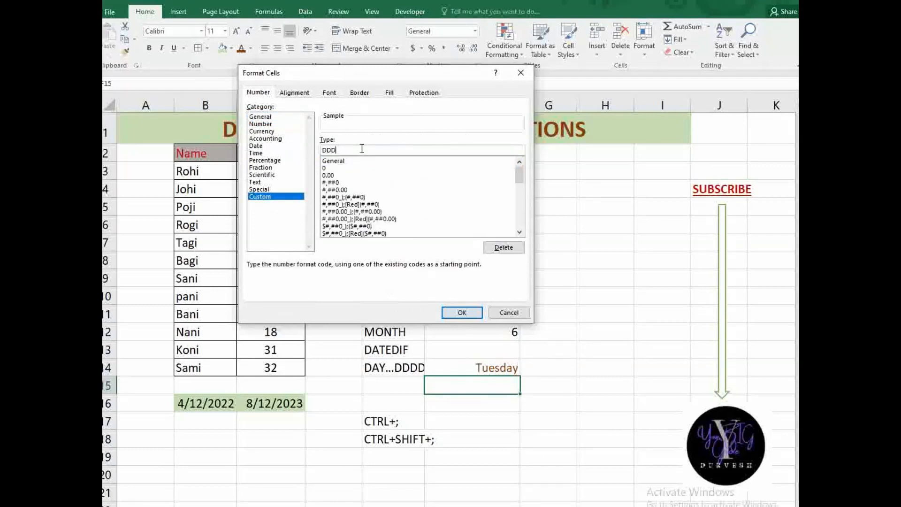
{"action": "left_click", "coordinate": [461, 312]}
{"action": "type", "text": "="}
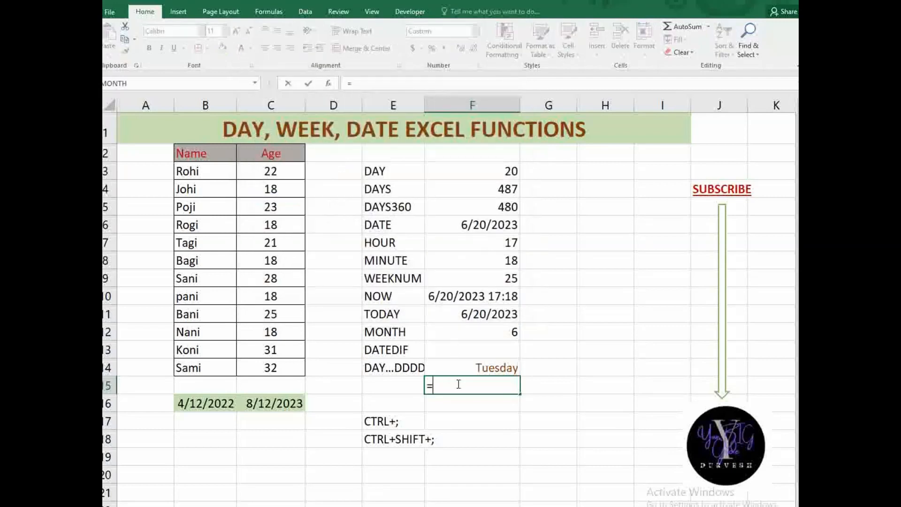
{"action": "type", "text": "NOW()"}
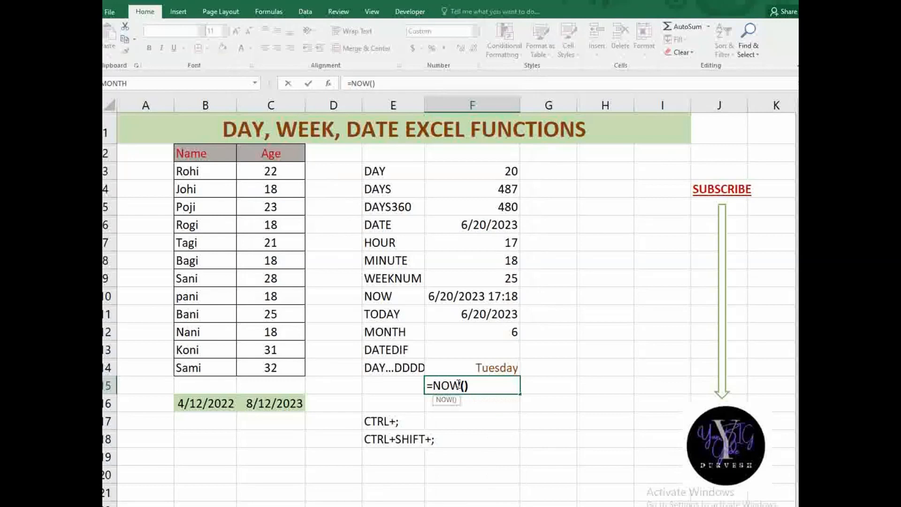
{"action": "key", "text": "Return"}
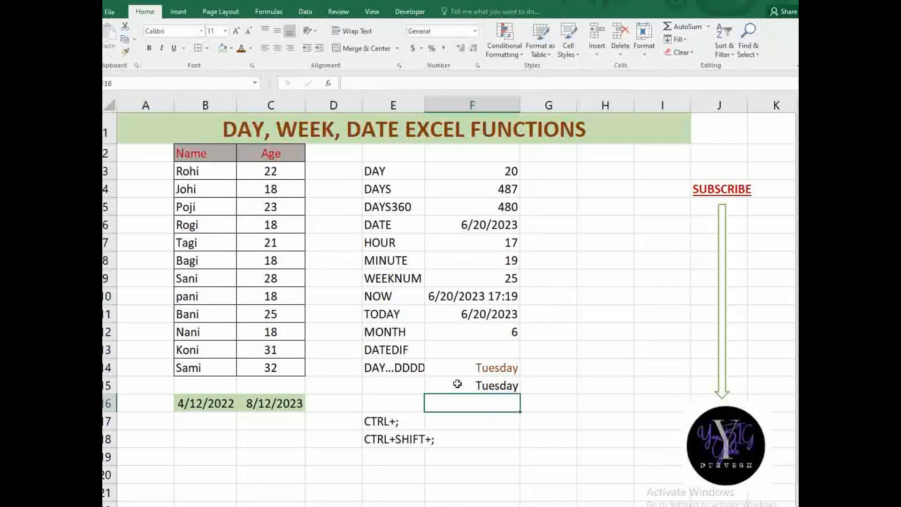
{"action": "left_click", "coordinate": [457, 384]}
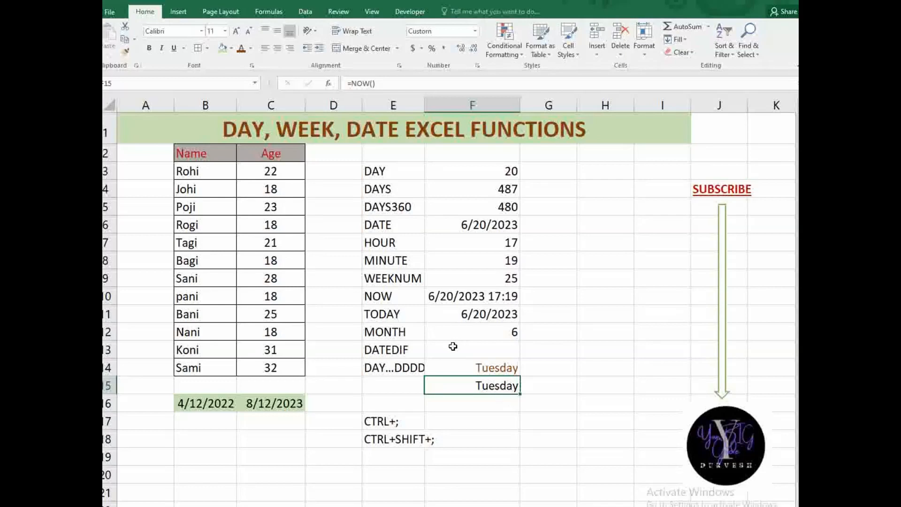
- Insert the static date 6/20/2023 in F17 (Ctrl+;) and time 5:19 PM in F18 (Ctrl+Shift+;)
{"action": "left_click", "coordinate": [399, 351]}
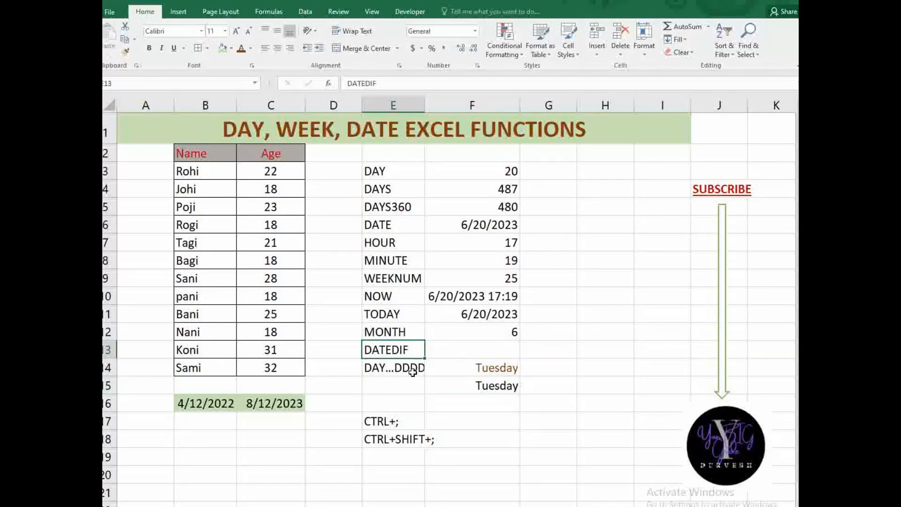
{"action": "left_click", "coordinate": [448, 423]}
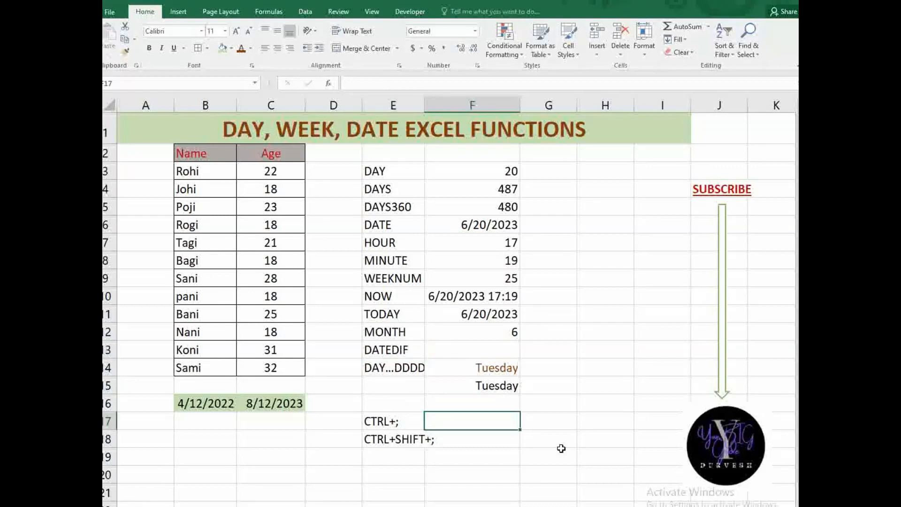
{"action": "key", "text": "ctrl+semicolon"}
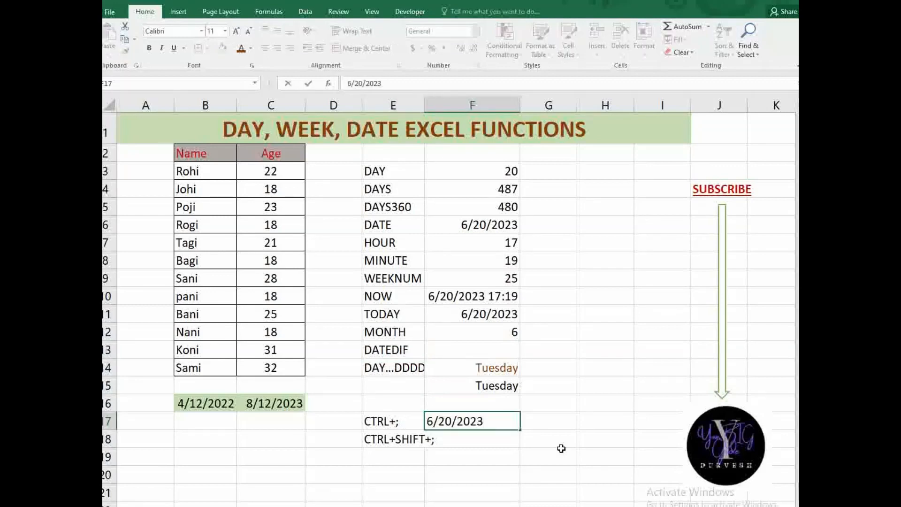
{"action": "left_click", "coordinate": [492, 438]}
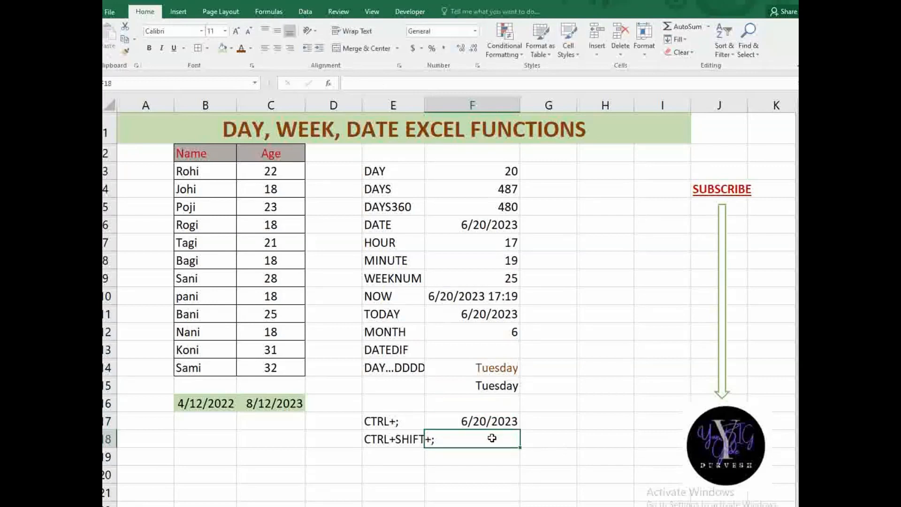
{"action": "key", "text": "ctrl+shift+semicolon"}
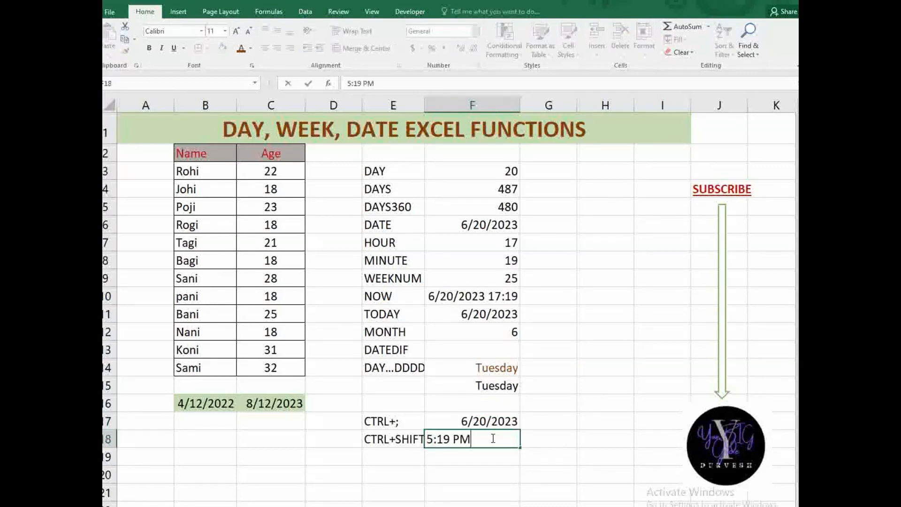
{"action": "left_click", "coordinate": [546, 406]}
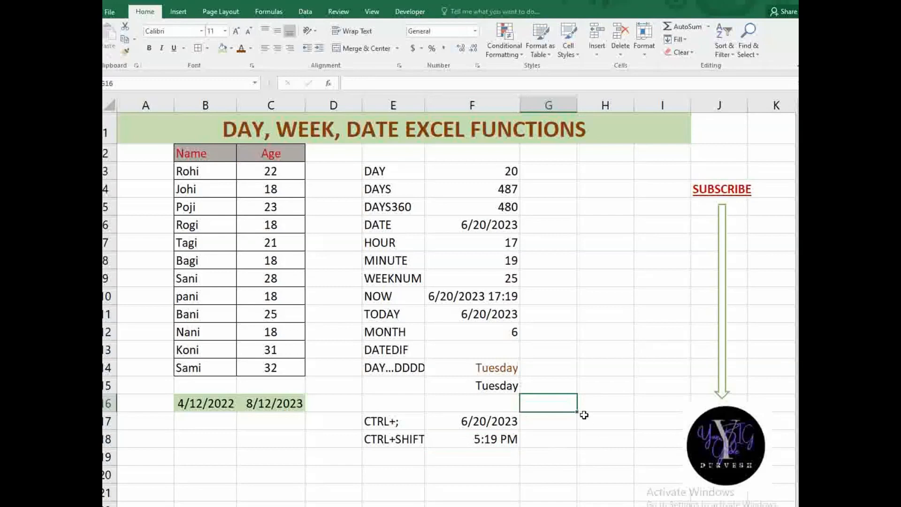
{"action": "left_click", "coordinate": [413, 349]}
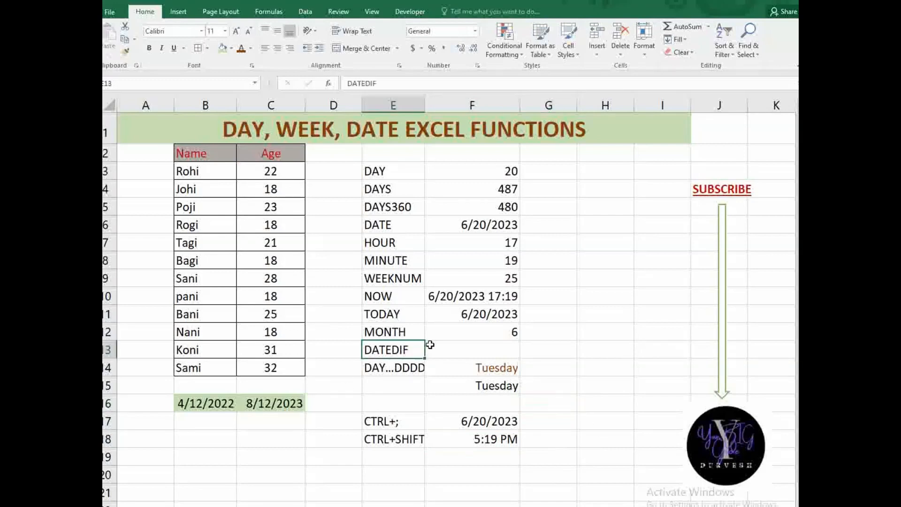
- Enter =DATEDIF(B16,C16,"Y") in F13, returning 1 whole year
{"action": "left_click", "coordinate": [430, 345]}
{"action": "type", "text": "="}
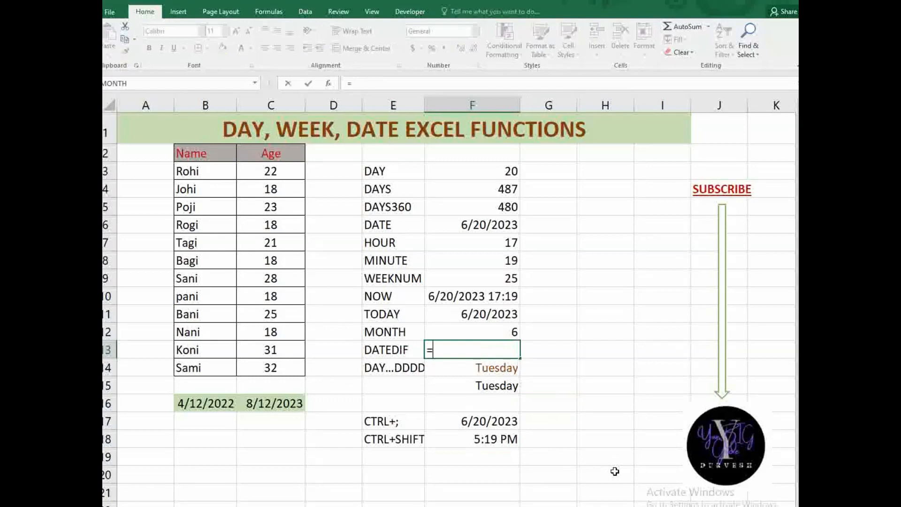
{"action": "type", "text": "DA"}
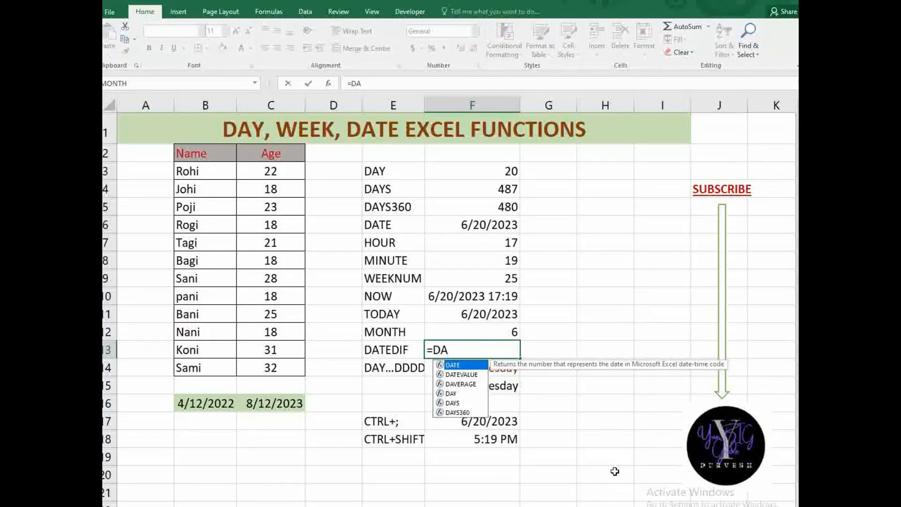
{"action": "type", "text": "TEDIF"}
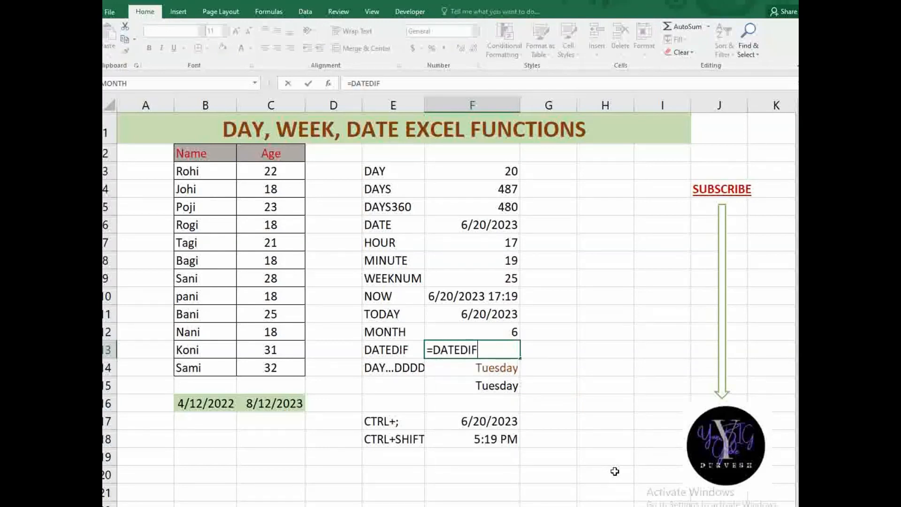
{"action": "type", "text": "("}
{"action": "left_click", "coordinate": [193, 402]}
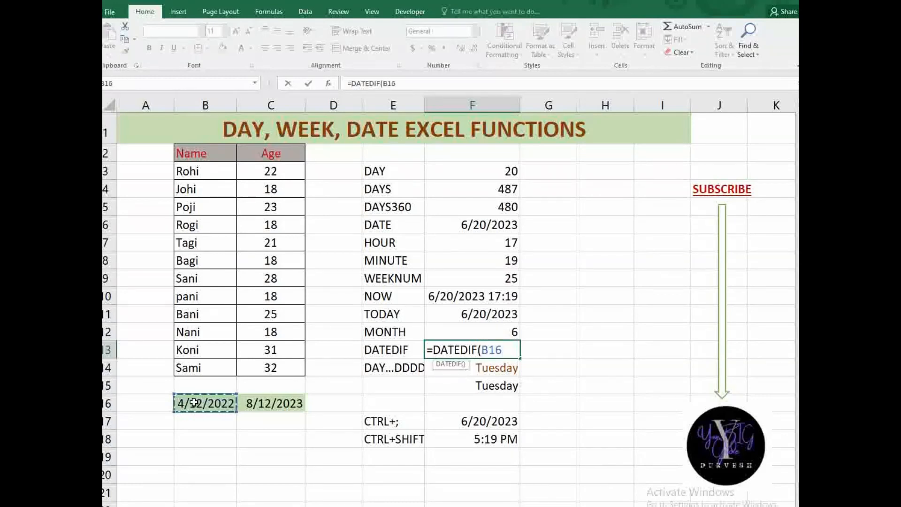
{"action": "type", "text": ","}
{"action": "left_click", "coordinate": [276, 409]}
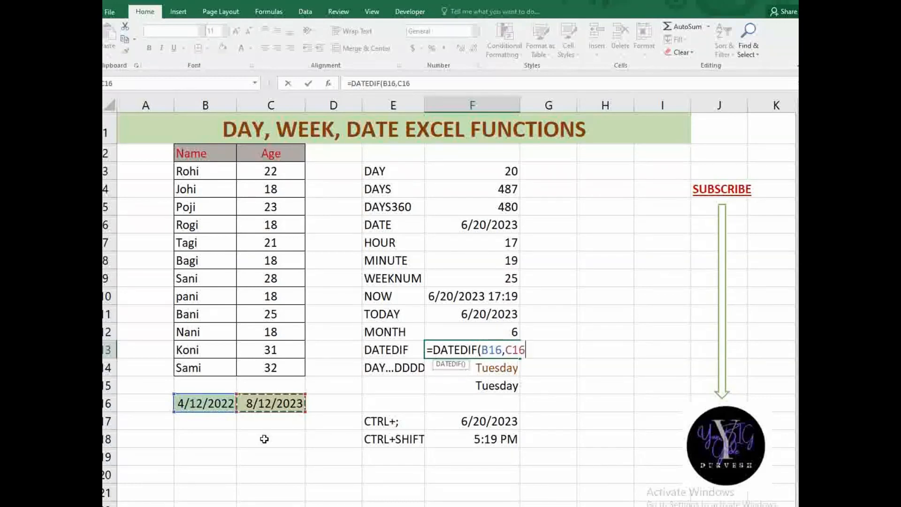
{"action": "type", "text": ",\""}
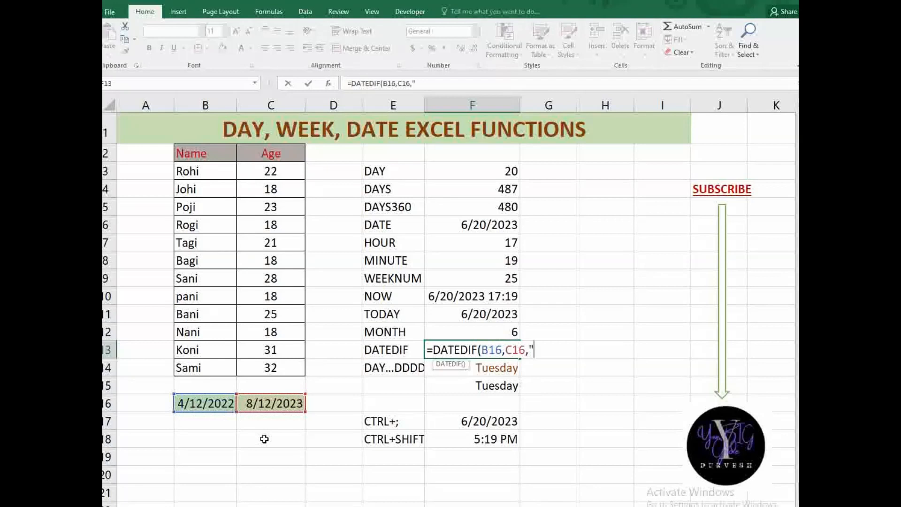
{"action": "type", "text": "Y\")"}
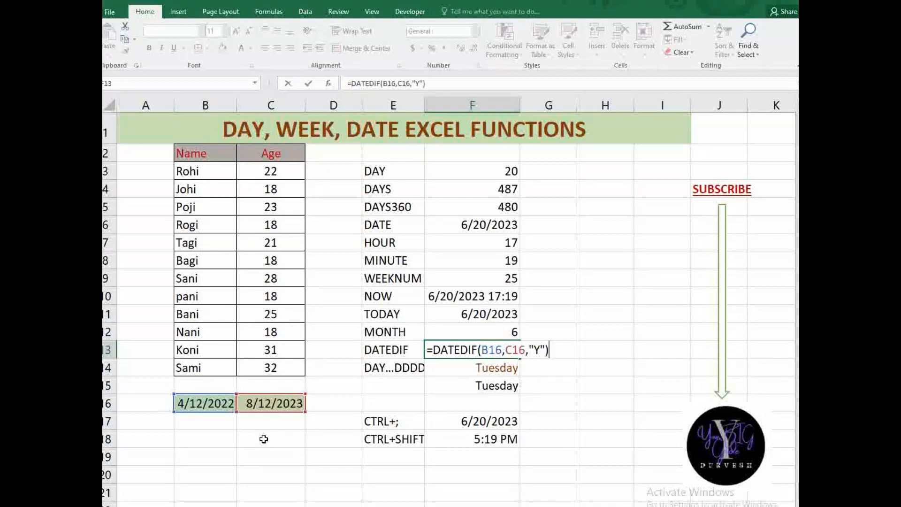
{"action": "key", "text": "Return"}
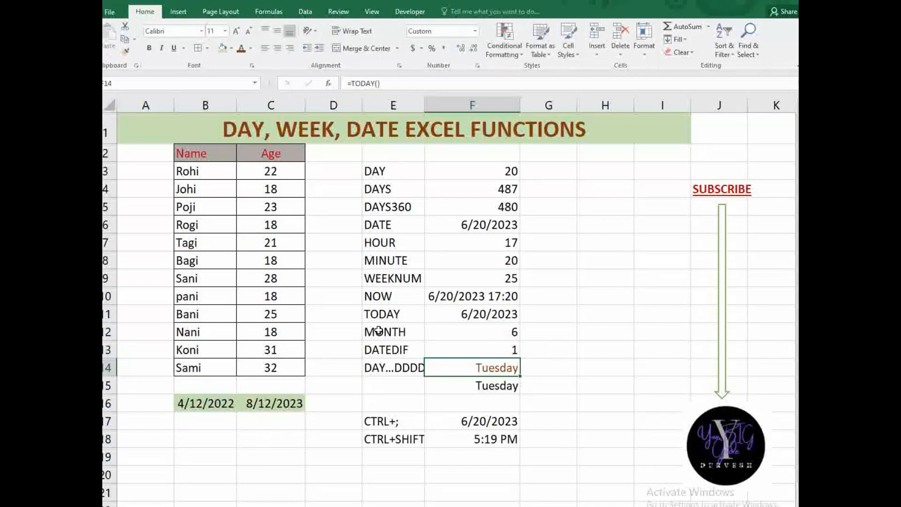
{"action": "left_click", "coordinate": [464, 357]}
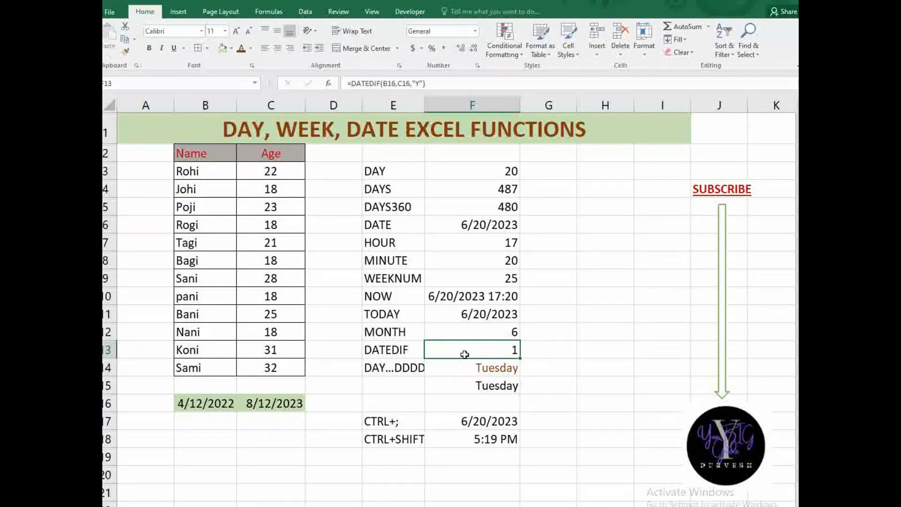
- Append &"YEARS" to F13's DATEDIF formula so it displays 1YEARS
{"action": "double_click", "coordinate": [465, 355]}
{"action": "left_click", "coordinate": [550, 358]}
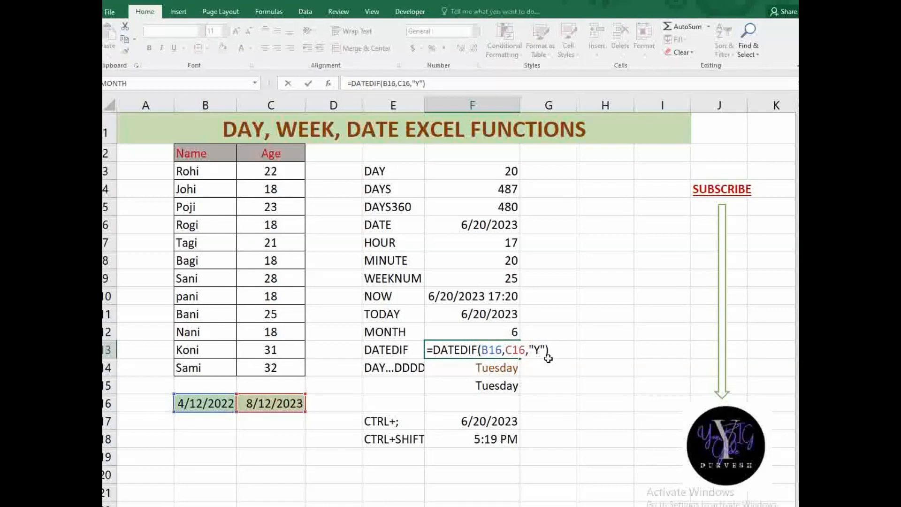
{"action": "type", "text": "&\"YEARS"}
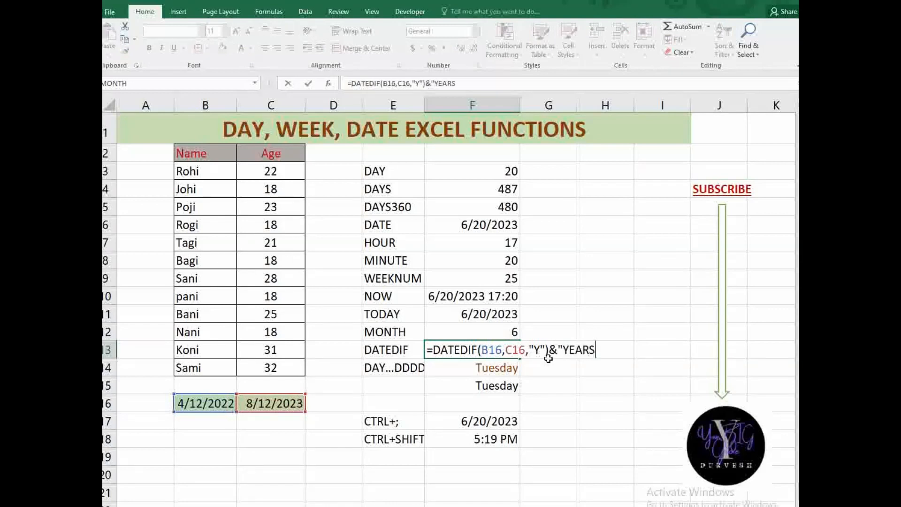
{"action": "type", "text": "\""}
{"action": "key", "text": "Return"}
{"action": "left_click", "coordinate": [474, 350]}
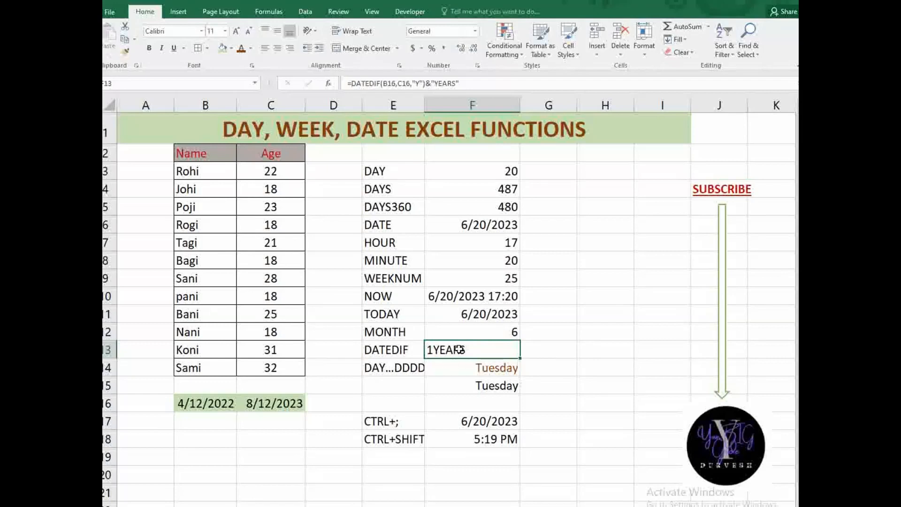
- Add a space before YEARS in F13's label so it reads 1 YEARS
{"action": "left_click", "coordinate": [436, 86]}
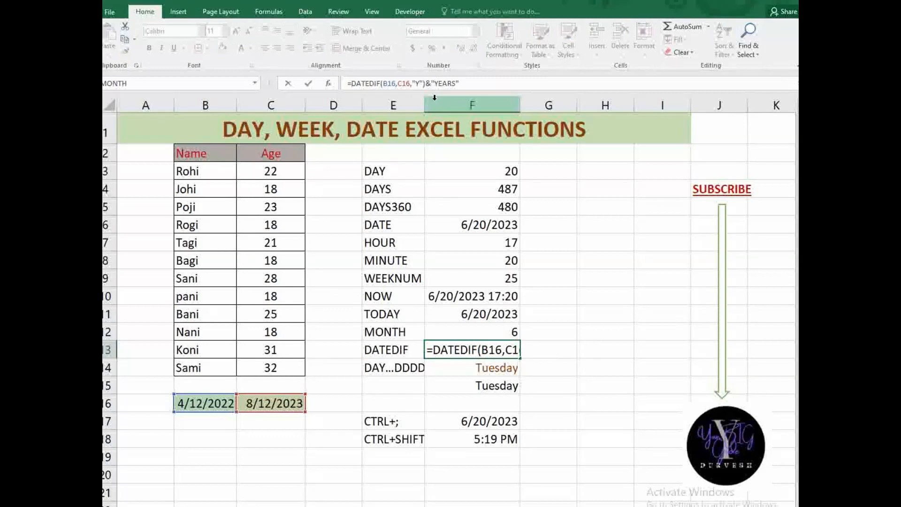
{"action": "left_click", "coordinate": [458, 83]}
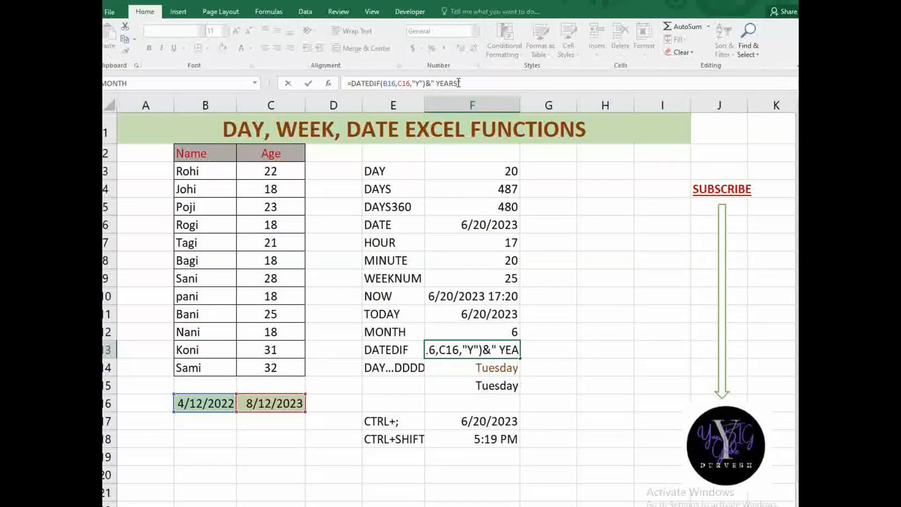
{"action": "key", "text": "Return"}
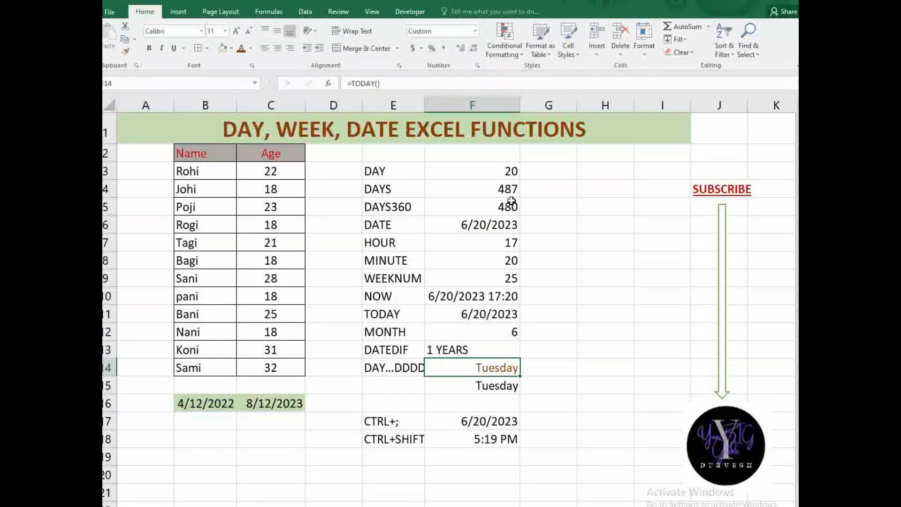
{"action": "left_click", "coordinate": [457, 348]}
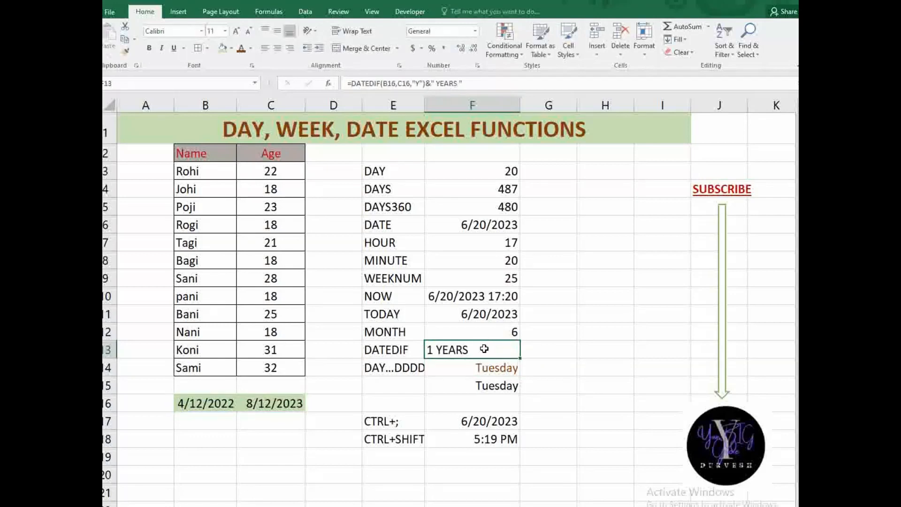
- Change F13's DATEDIF unit to "M" with a MONTHS label, showing 16 MONTHS
{"action": "double_click", "coordinate": [483, 346]}
{"action": "left_click", "coordinate": [539, 349]}
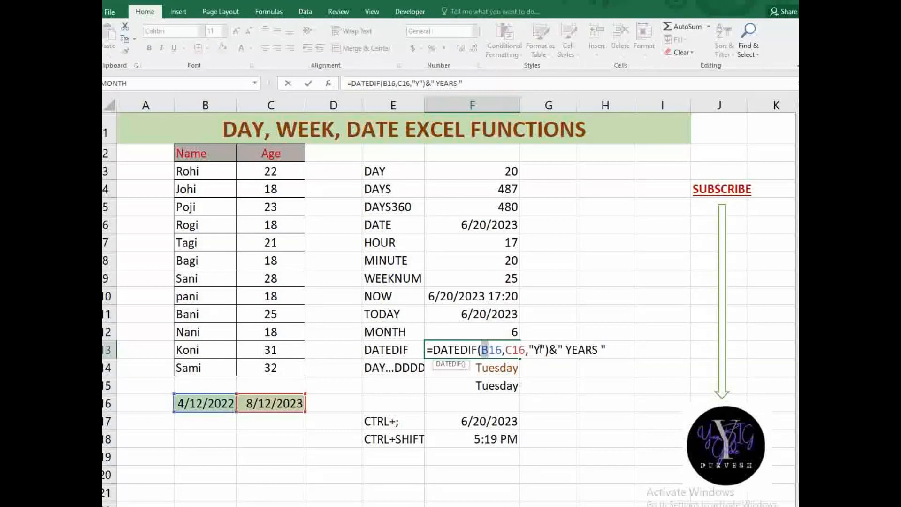
{"action": "key", "text": "BackSpace"}
{"action": "type", "text": "M"}
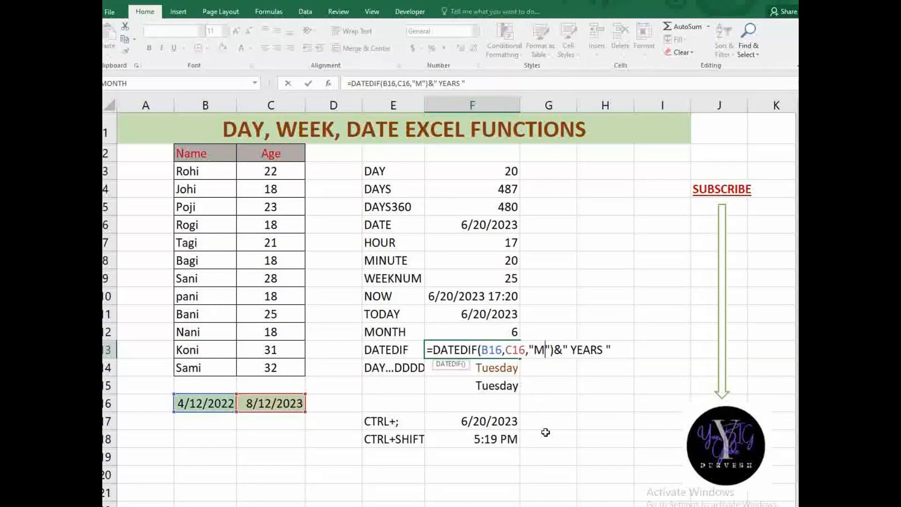
{"action": "key", "text": "Right"}
{"action": "key", "text": "Right"}
{"action": "key", "text": "Right"}
{"action": "key", "text": "Right"}
{"action": "key", "text": "Right"}
{"action": "key", "text": "Right"}
{"action": "key", "text": "Right"}
{"action": "key", "text": "Right"}
{"action": "key", "text": "Right"}
{"action": "key", "text": "Right"}
{"action": "key", "text": "Left"}
{"action": "key", "text": "BackSpace"}
{"action": "key", "text": "BackSpace"}
{"action": "key", "text": "BackSpace"}
{"action": "key", "text": "BackSpace"}
{"action": "key", "text": "BackSpace"}
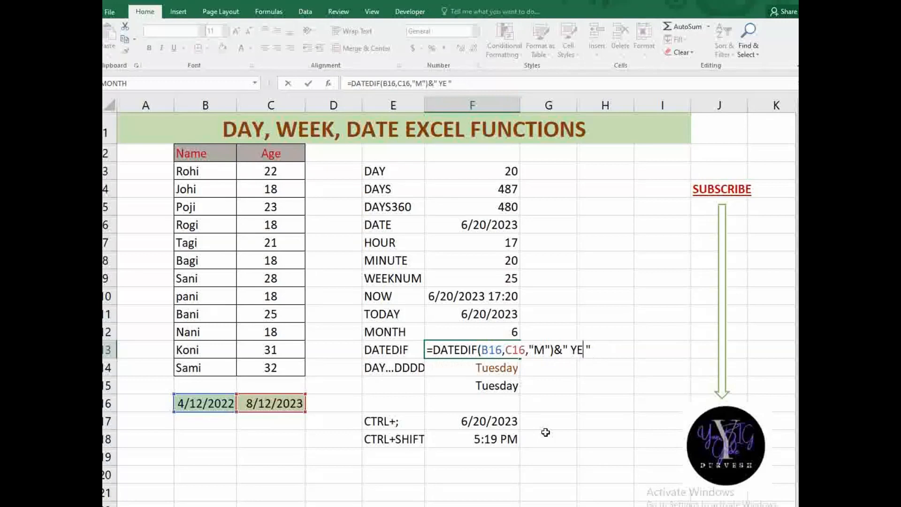
{"action": "type", "text": "MONTHS"}
{"action": "key", "text": "Return"}
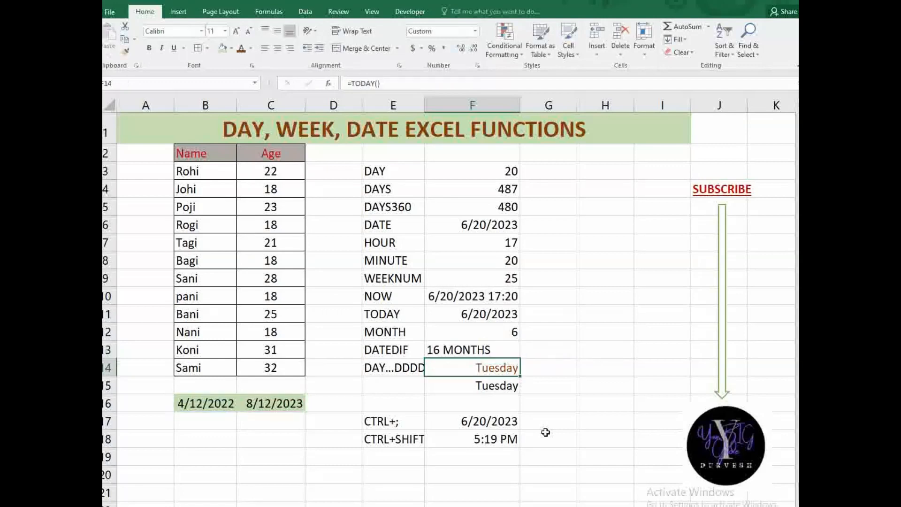
{"action": "left_click", "coordinate": [515, 352]}
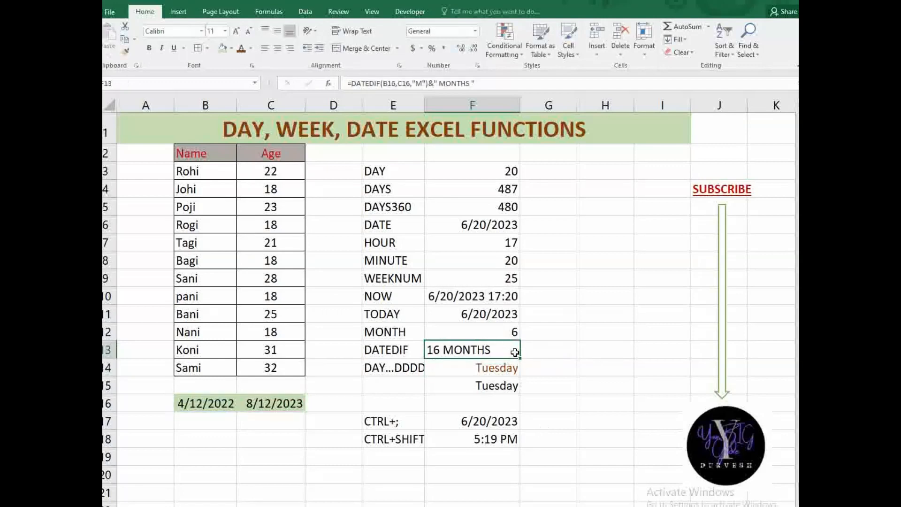
- Change F13's DATEDIF unit to "D" with a DAYS label, showing 487 DAYS
{"action": "double_click", "coordinate": [501, 352]}
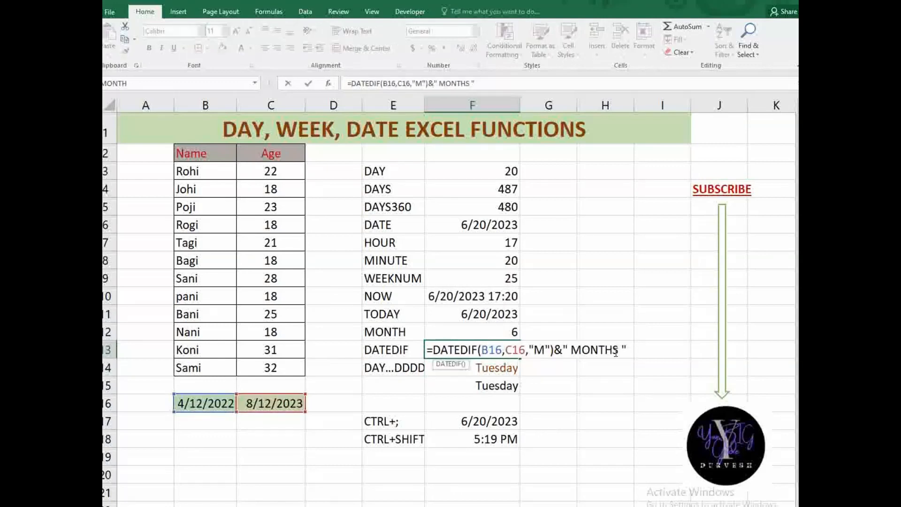
{"action": "left_click", "coordinate": [545, 350]}
{"action": "key", "text": "BackSpace"}
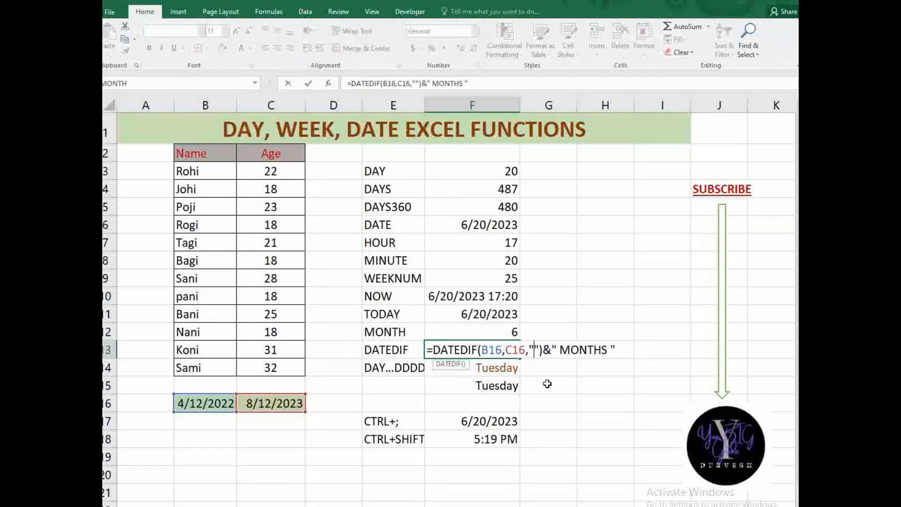
{"action": "type", "text": "D"}
{"action": "key", "text": "Right"}
{"action": "key", "text": "Right"}
{"action": "key", "text": "Right"}
{"action": "key", "text": "Right"}
{"action": "key", "text": "Right"}
{"action": "key", "text": "Right"}
{"action": "key", "text": "Right"}
{"action": "key", "text": "Right"}
{"action": "key", "text": "Right"}
{"action": "key", "text": "Right"}
{"action": "key", "text": "Right"}
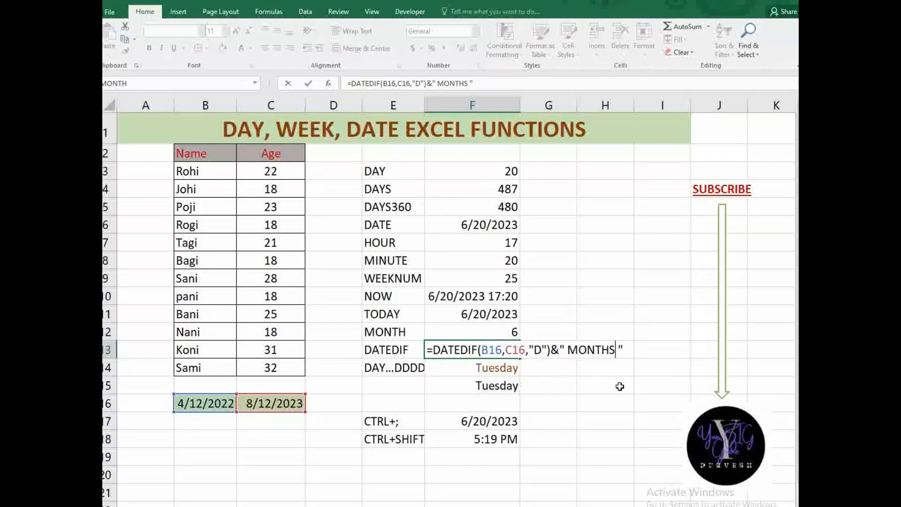
{"action": "key", "text": "BackSpace"}
{"action": "key", "text": "BackSpace"}
{"action": "key", "text": "BackSpace"}
{"action": "key", "text": "BackSpace"}
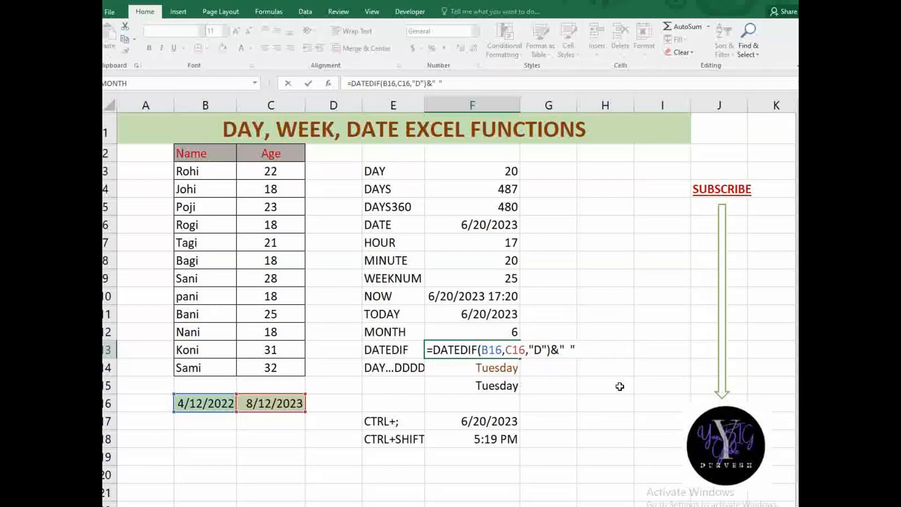
{"action": "type", "text": "DAYS"}
{"action": "key", "text": "Return"}
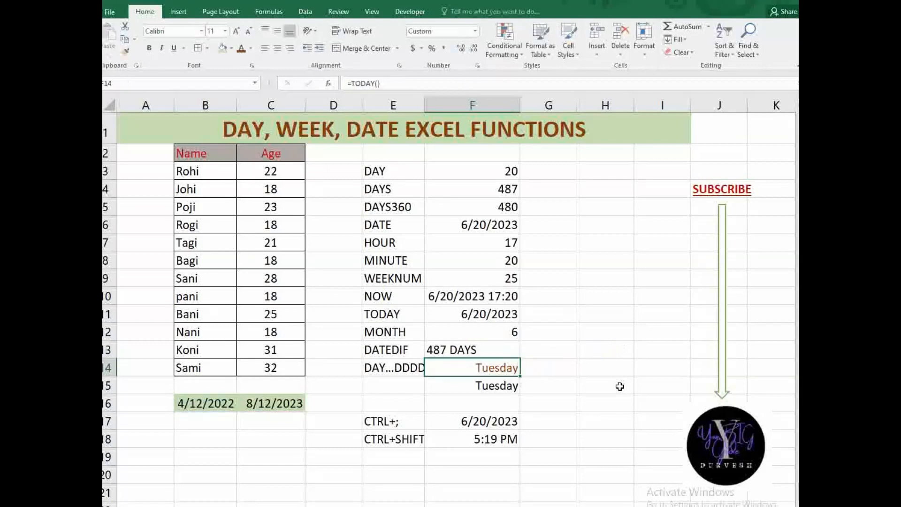
{"action": "left_click", "coordinate": [486, 350]}
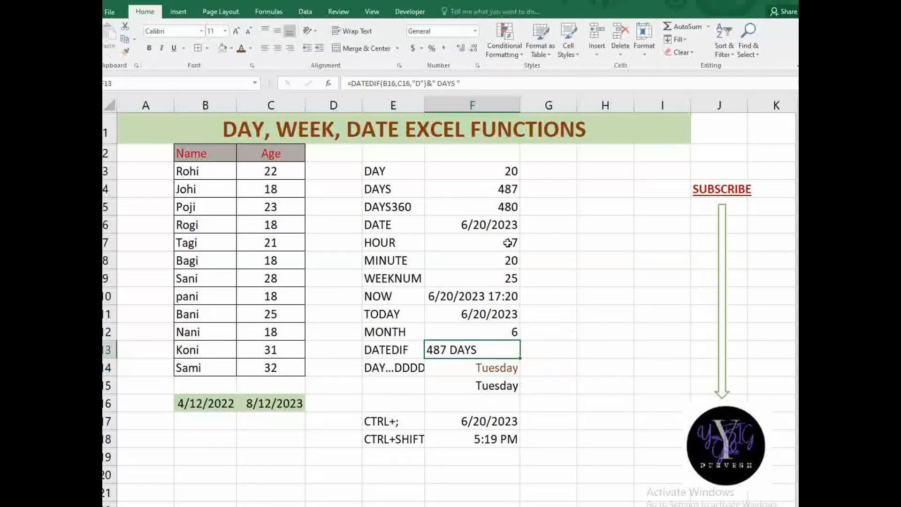
{"action": "left_click", "coordinate": [497, 224]}
{"action": "left_click", "coordinate": [499, 185]}
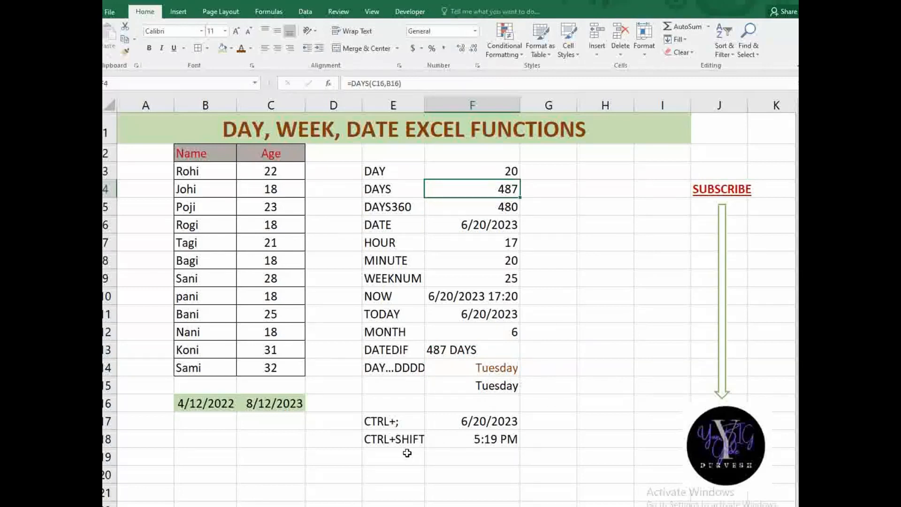
- Clear the shortcut entries in E17:F18
{"action": "left_click_drag", "start_coordinate": [393, 422], "coordinate": [501, 441]}
{"action": "key", "text": "Delete"}
{"action": "left_click", "coordinate": [504, 403]}
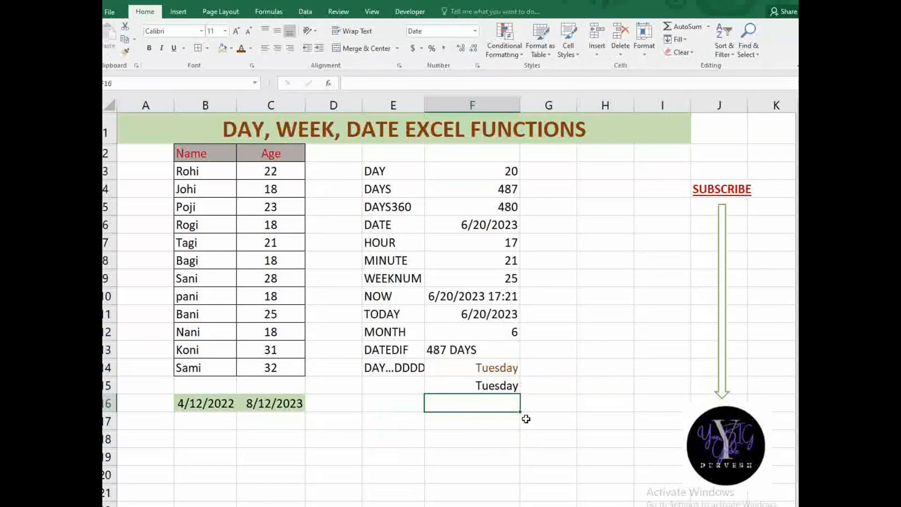
{"action": "left_click", "coordinate": [411, 422]}
- Begin E17 with DATEDIF(B16,C16,"Y")&" YEARS" for the years part
{"action": "type", "text": "="}
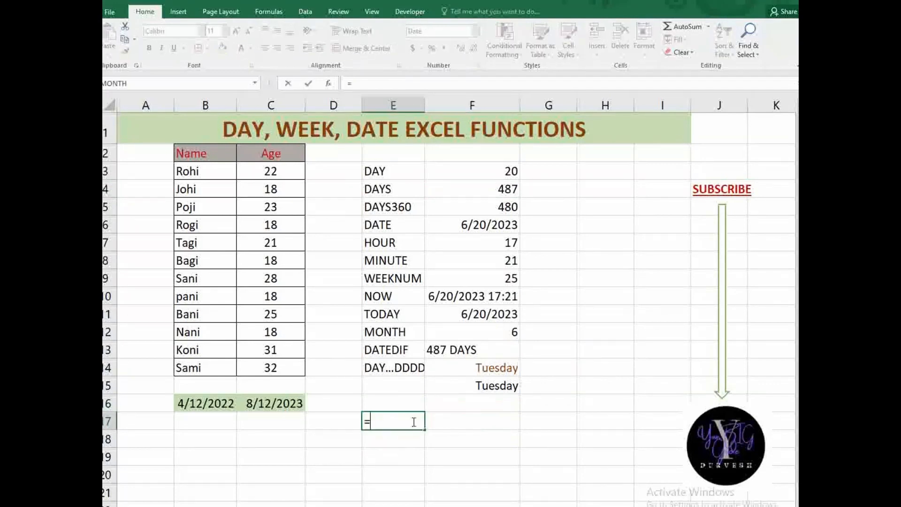
{"action": "type", "text": "DATEDIF("}
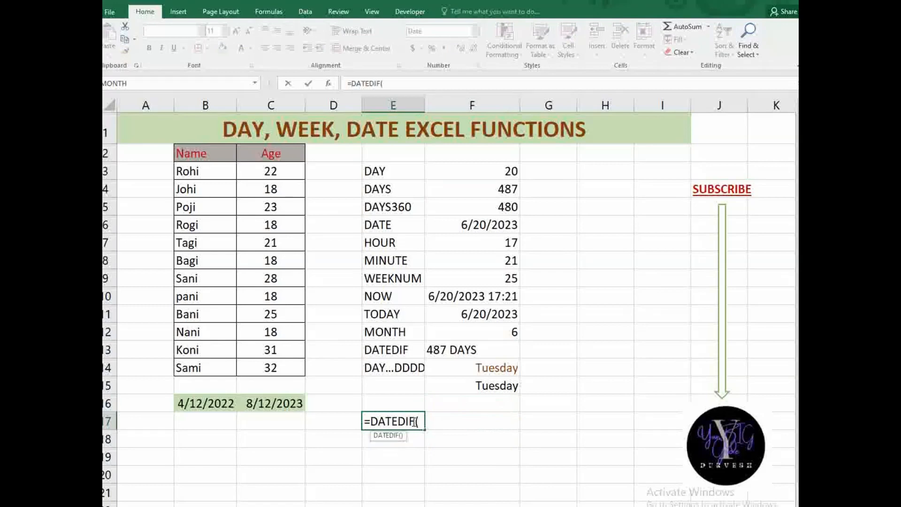
{"action": "left_click", "coordinate": [228, 410]}
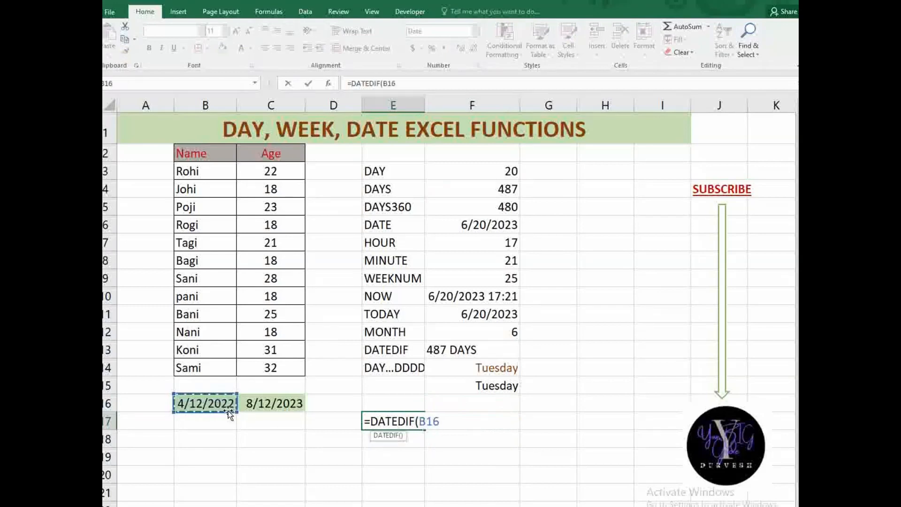
{"action": "type", "text": ","}
{"action": "left_click", "coordinate": [289, 407]}
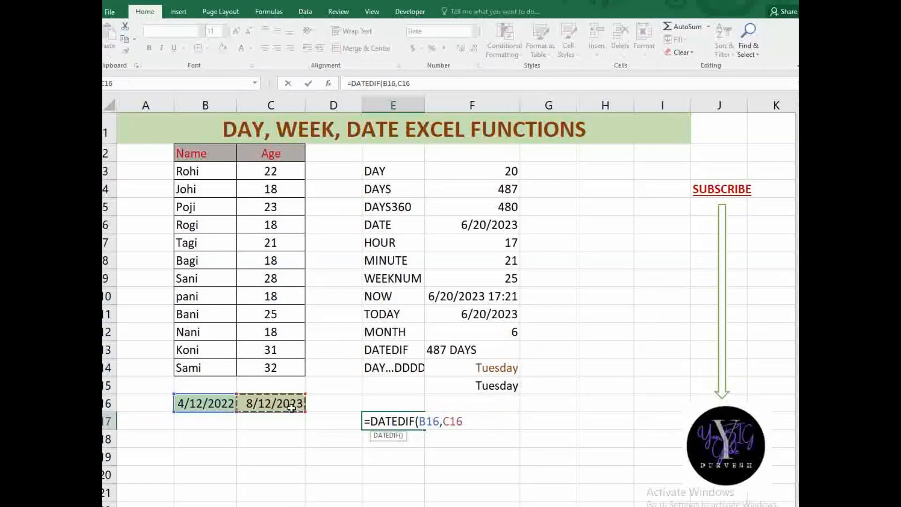
{"action": "type", "text": ",\"Y\")"}
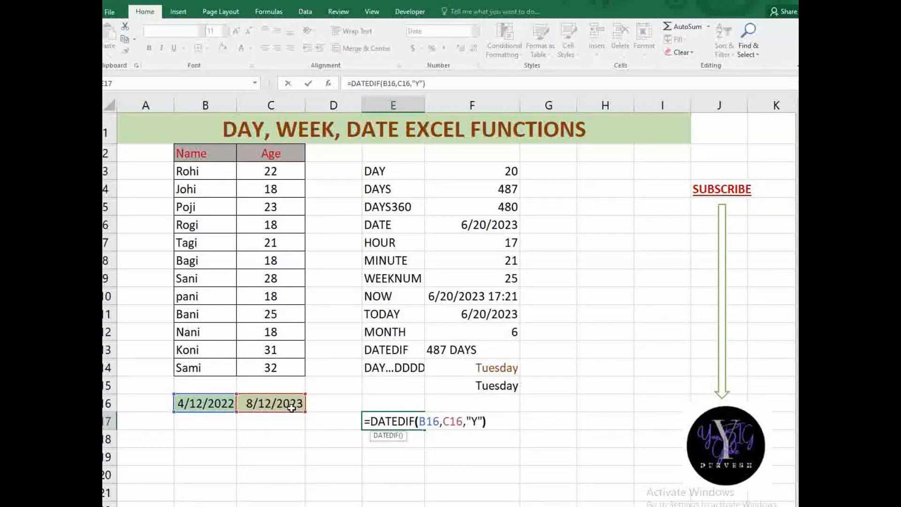
{"action": "type", "text": "&"}
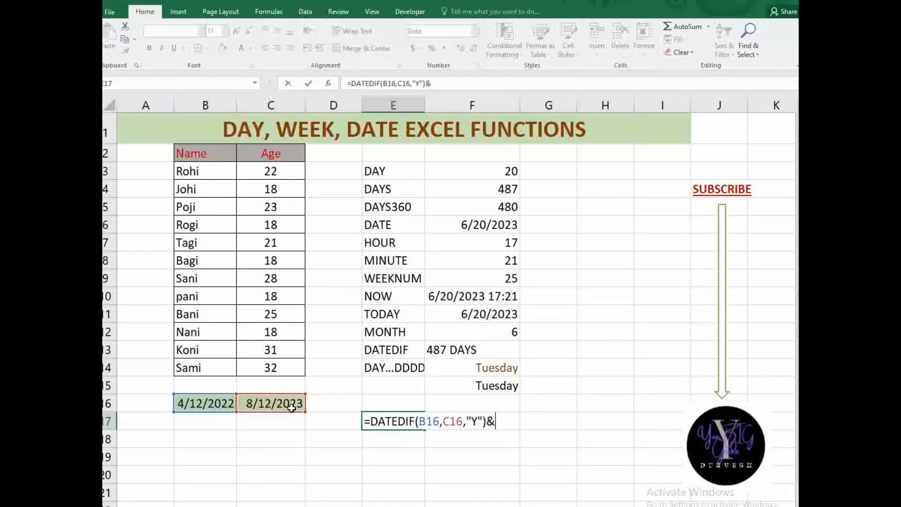
{"action": "type", "text": "\" YA"}
{"action": "key", "text": "BackSpace"}
{"action": "type", "text": "EARS\""}
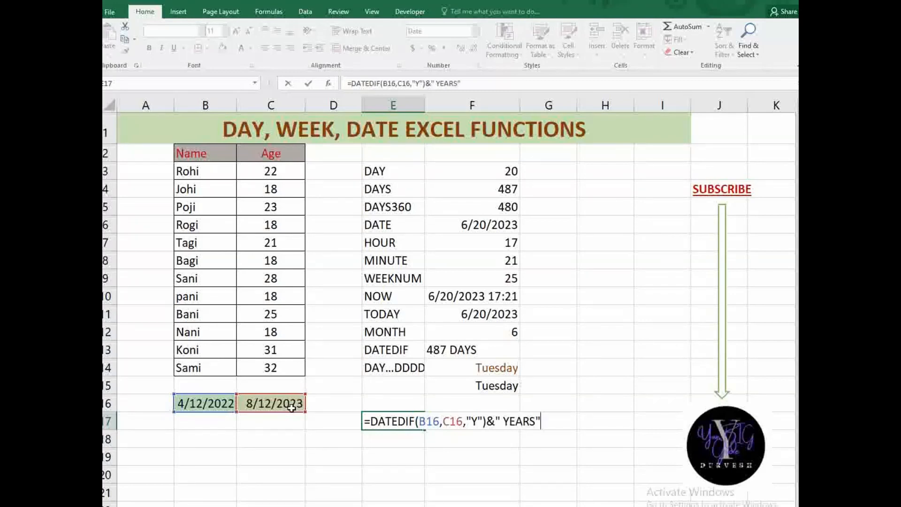
{"action": "key", "text": "BackSpace"}
- Append a second DATEDIF(B16,C16,"M") for the months part
{"action": "type", "text": "\"&DATEDIF("}
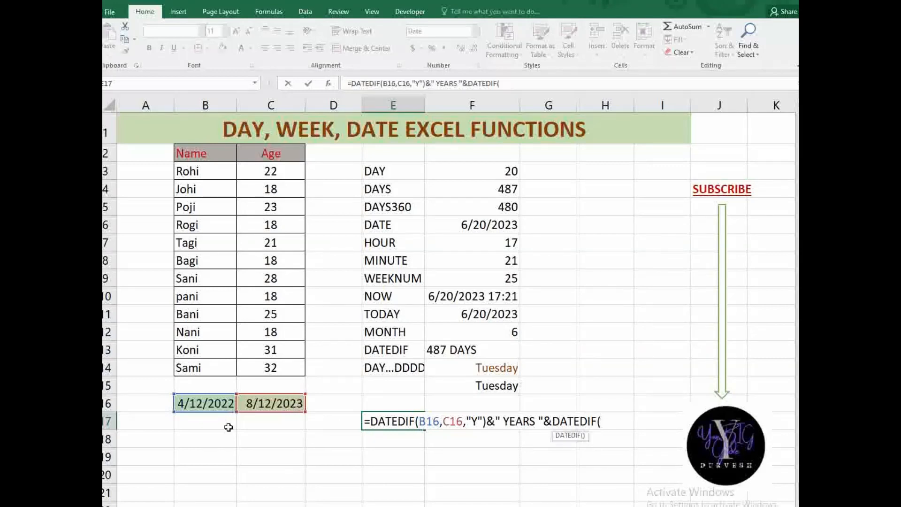
{"action": "left_click", "coordinate": [197, 404]}
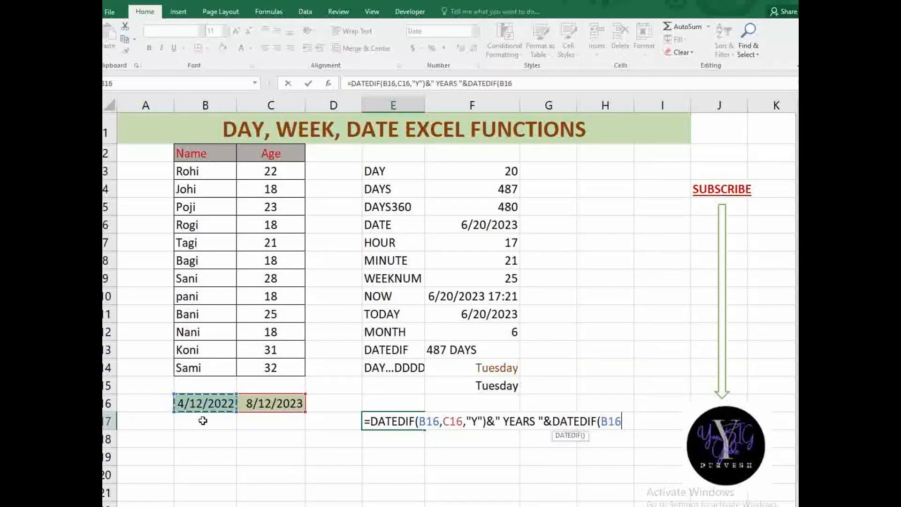
{"action": "type", "text": ","}
{"action": "left_click", "coordinate": [240, 403]}
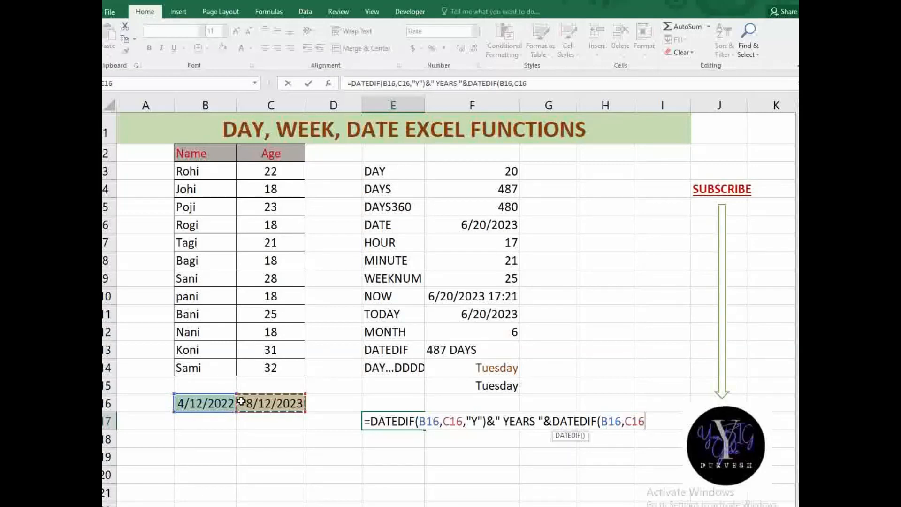
{"action": "type", "text": ",\"M\""}
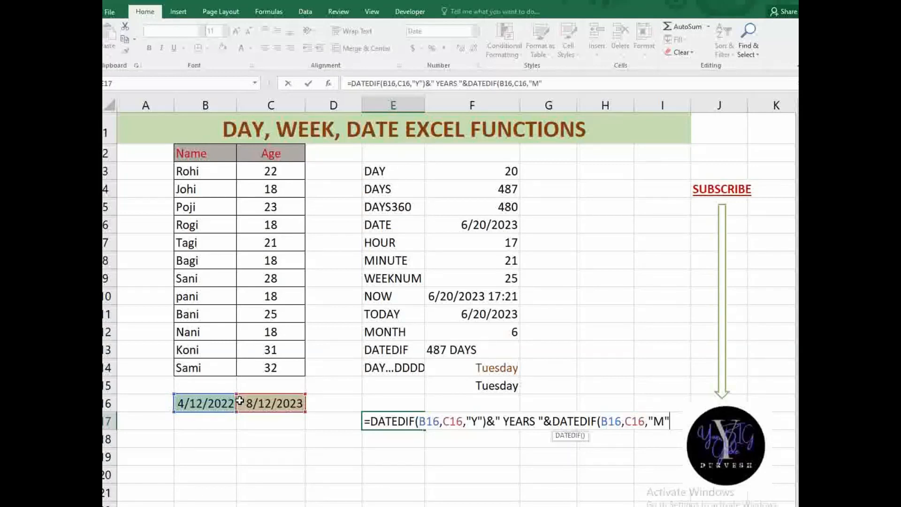
{"action": "type", "text": ")"}
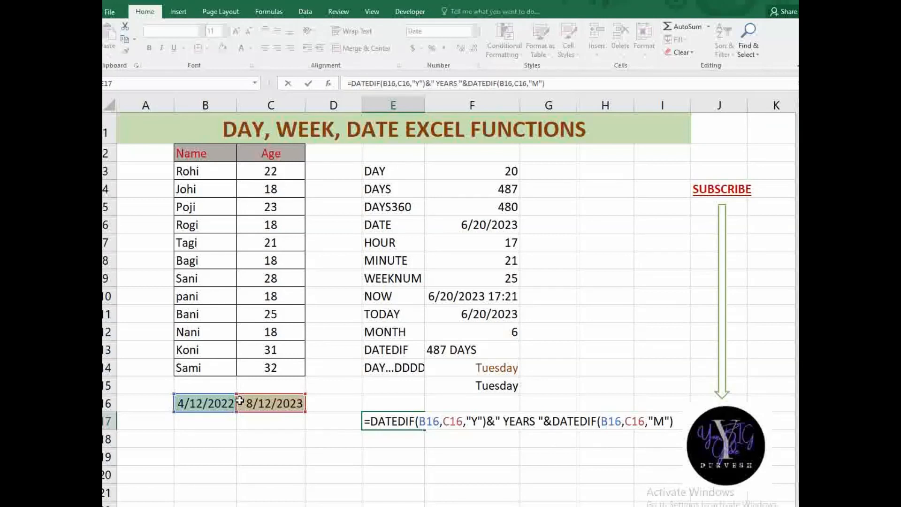
{"action": "type", "text": "&\" mO"}
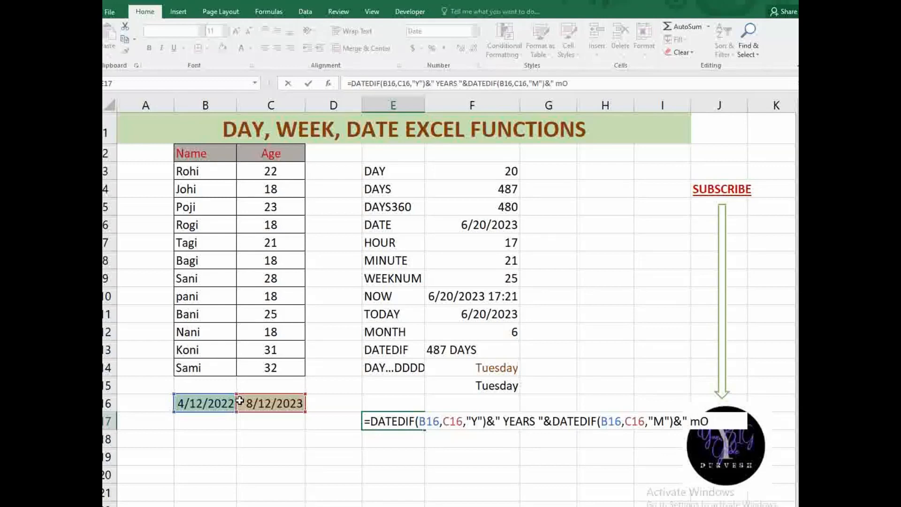
{"action": "key", "text": "BackSpace"}
{"action": "key", "text": "BackSpace"}
- Add the MONTHS label and DATEDIF(B16,C16,"D")&" DAYS ", fix the parentheses and enter it
{"action": "type", "text": "MONTHS"}
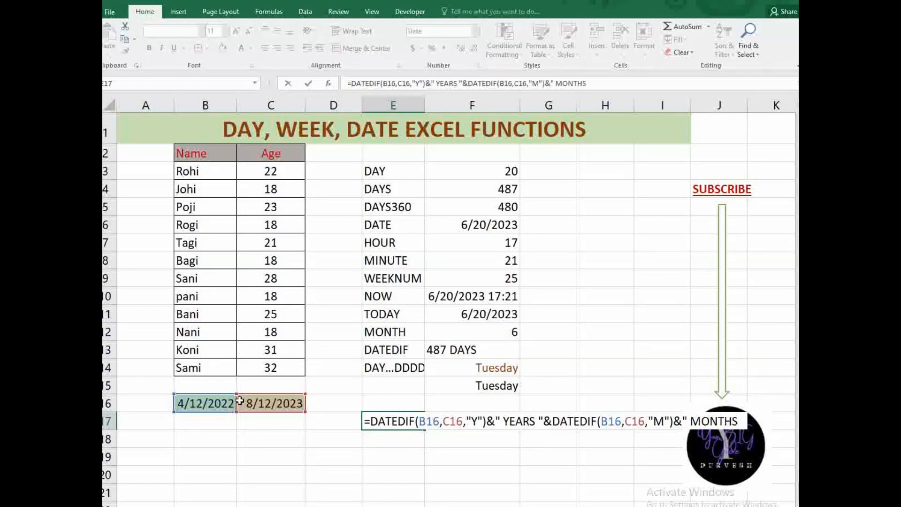
{"action": "type", "text": "\"&DAT"}
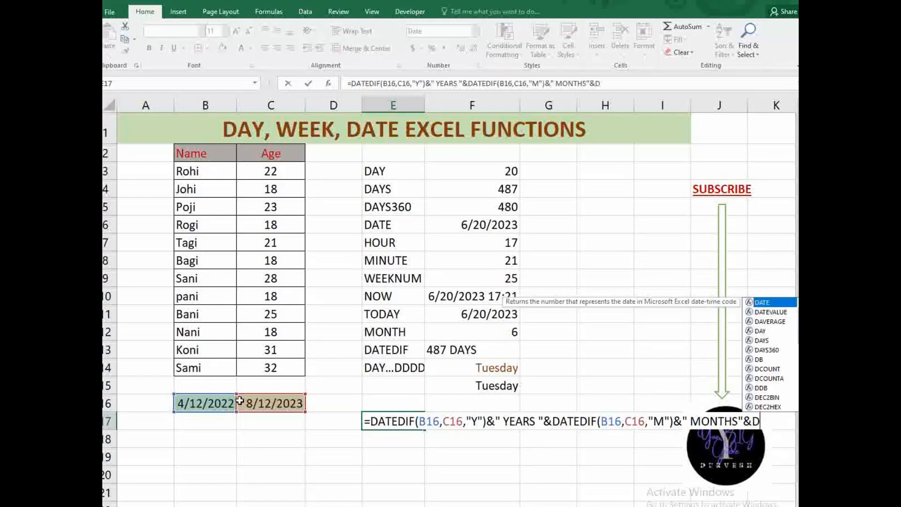
{"action": "type", "text": "EDIF"}
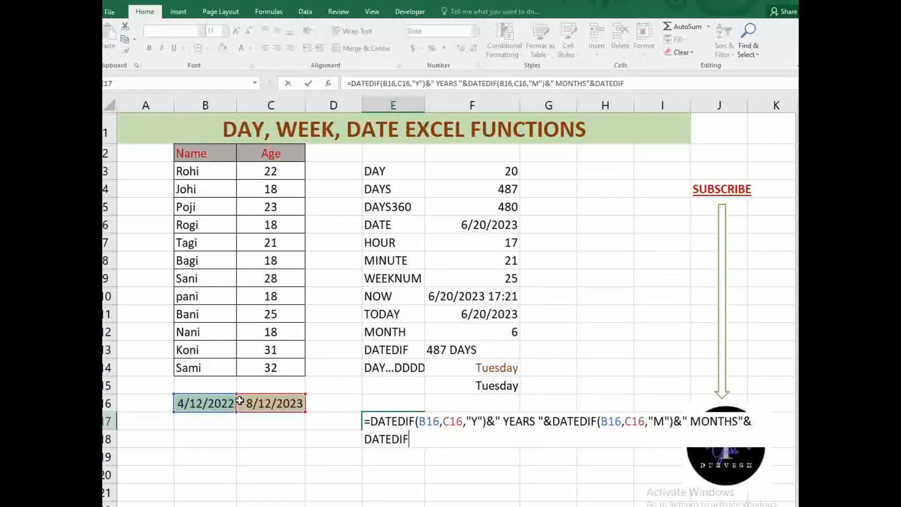
{"action": "type", "text": "("}
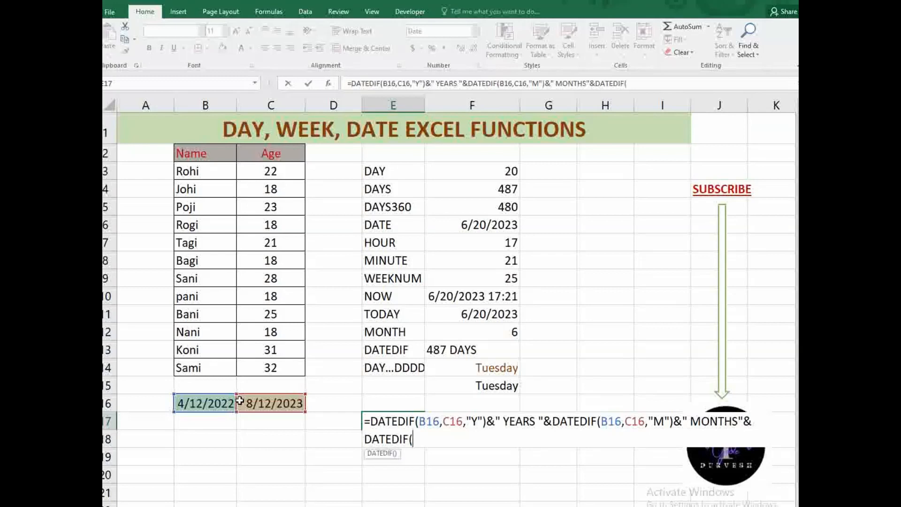
{"action": "left_click", "coordinate": [194, 405]}
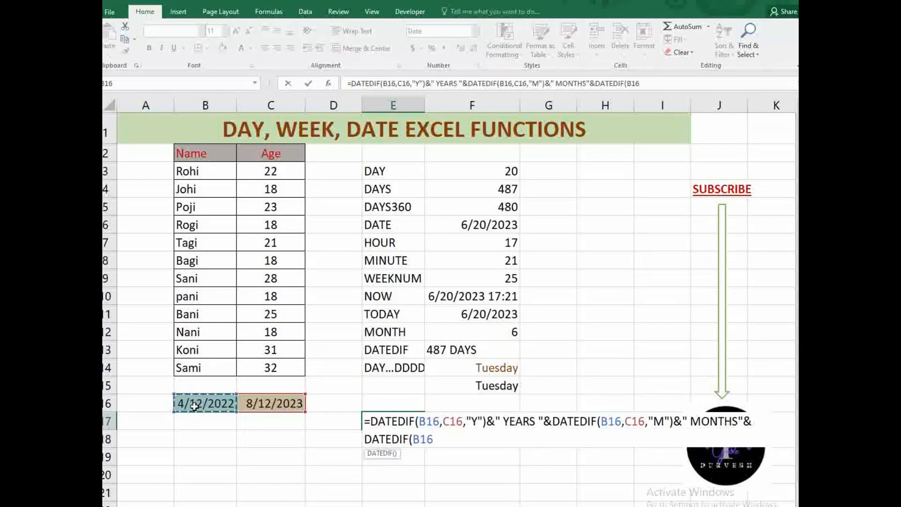
{"action": "type", "text": ","}
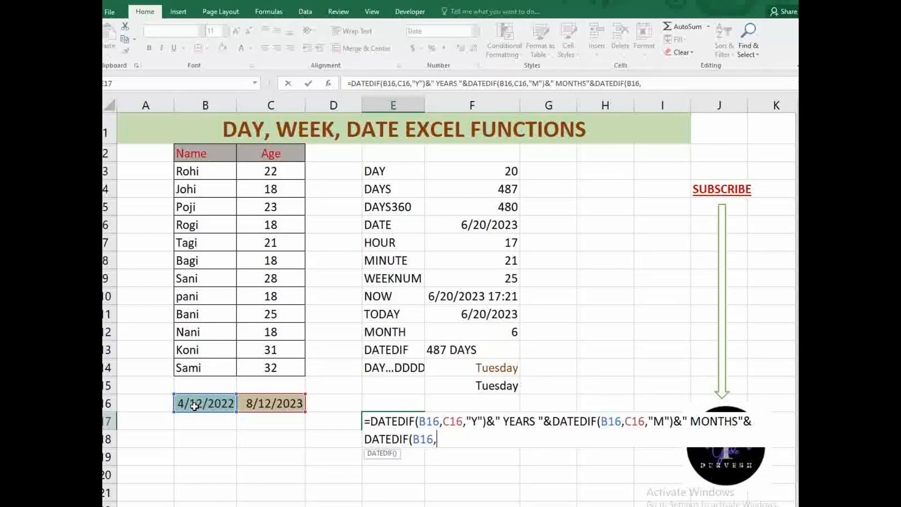
{"action": "left_click", "coordinate": [270, 398]}
{"action": "type", "text": ","}
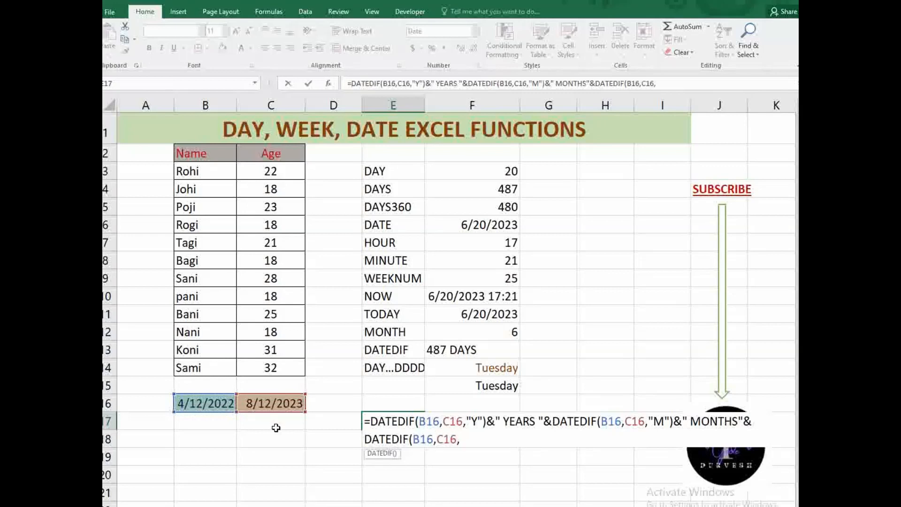
{"action": "type", "text": "\"D\")&\""}
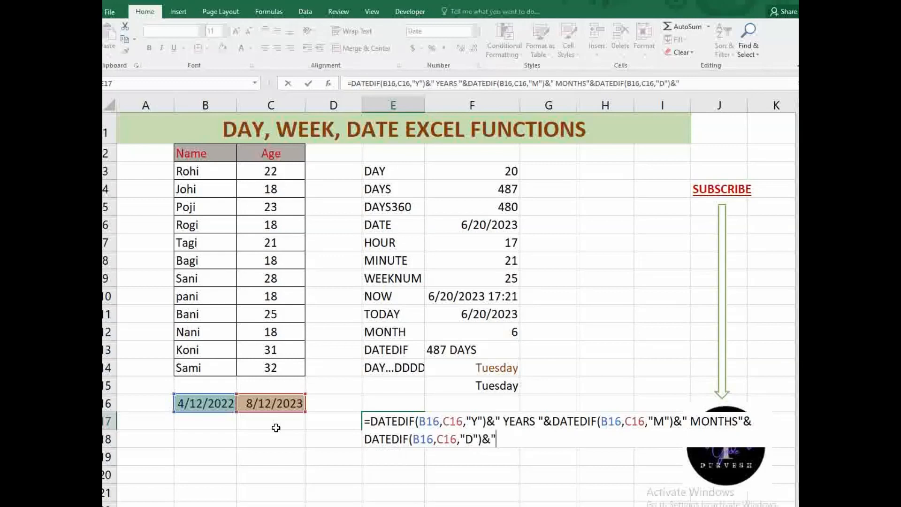
{"action": "type", "text": " DAYS \"))"}
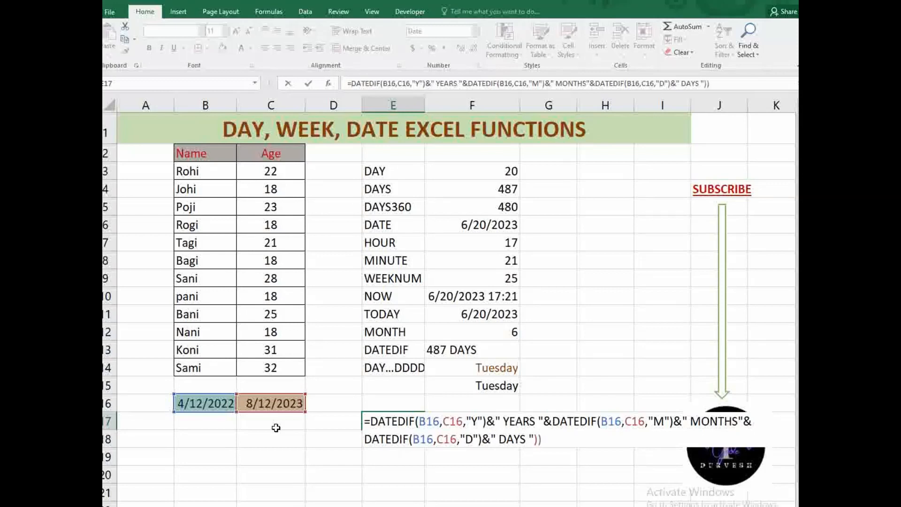
{"action": "type", "text": ")"}
{"action": "key", "text": "BackSpace"}
{"action": "type", "text": ")"}
{"action": "key", "text": "Return"}
{"action": "key", "text": "Return"}
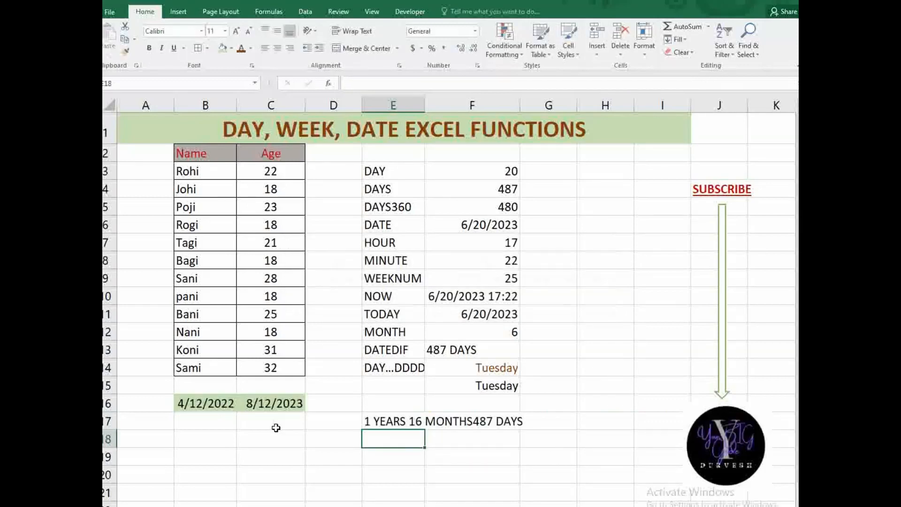
- Insert a space after MONTHS in E17's formula so it reads 1 YEARS 16 MONTHS 487 DAYS
{"action": "left_click", "coordinate": [403, 421]}
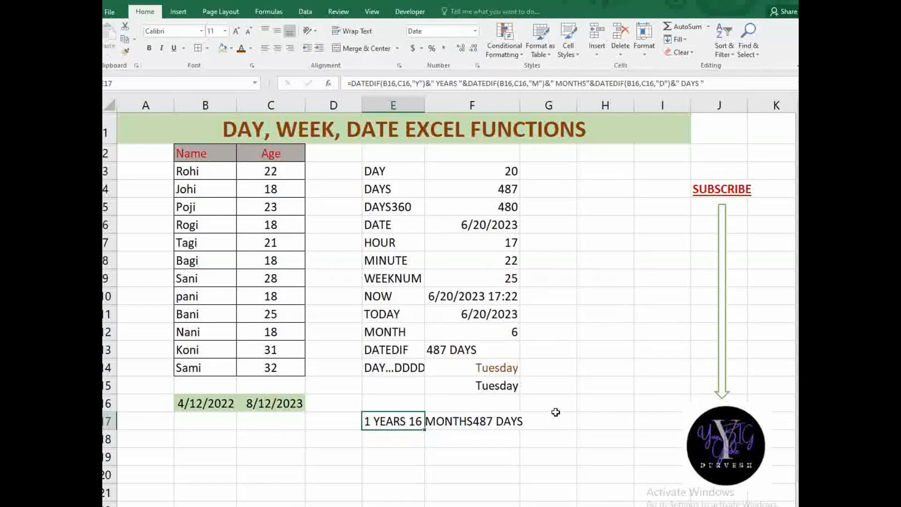
{"action": "left_click", "coordinate": [460, 422]}
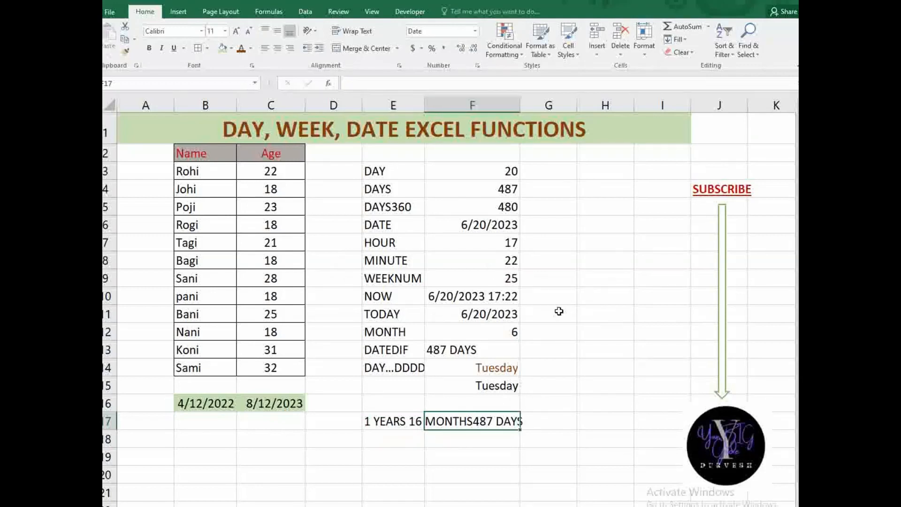
{"action": "left_click", "coordinate": [397, 417]}
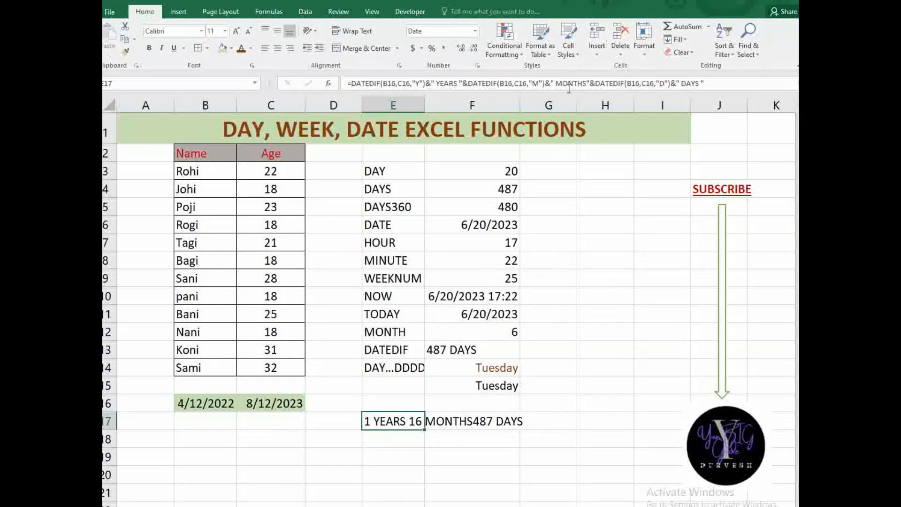
{"action": "left_click", "coordinate": [589, 85]}
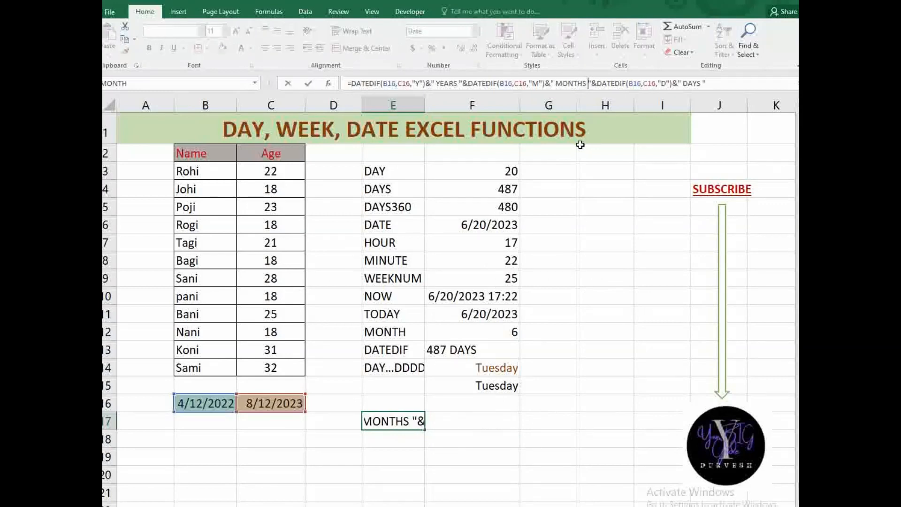
{"action": "key", "text": "Return"}
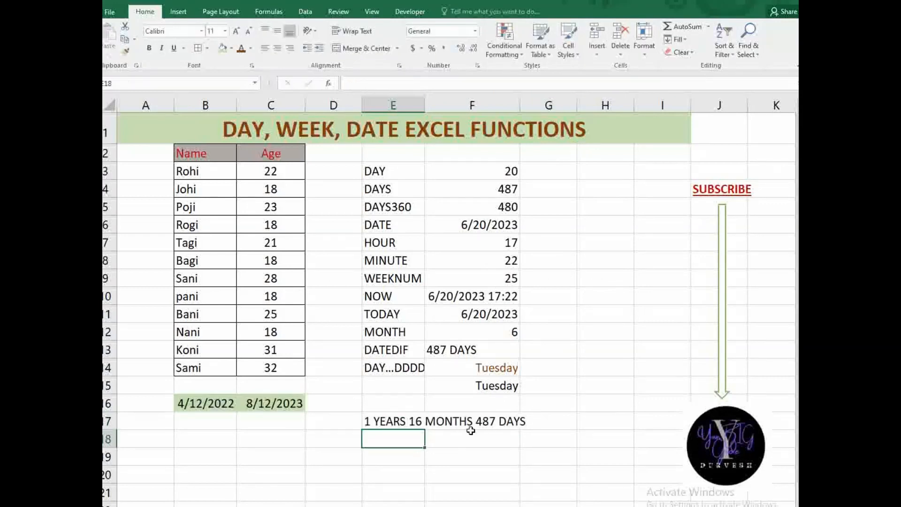
{"action": "left_click", "coordinate": [369, 422]}
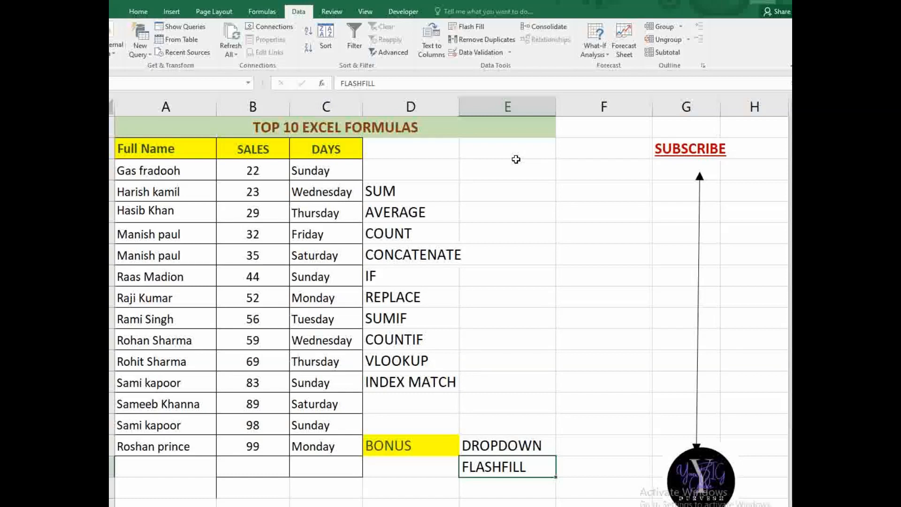
- Enter =SUM(B3:B15) beside SUM to total the sales as 691
{"action": "left_click", "coordinate": [503, 191]}
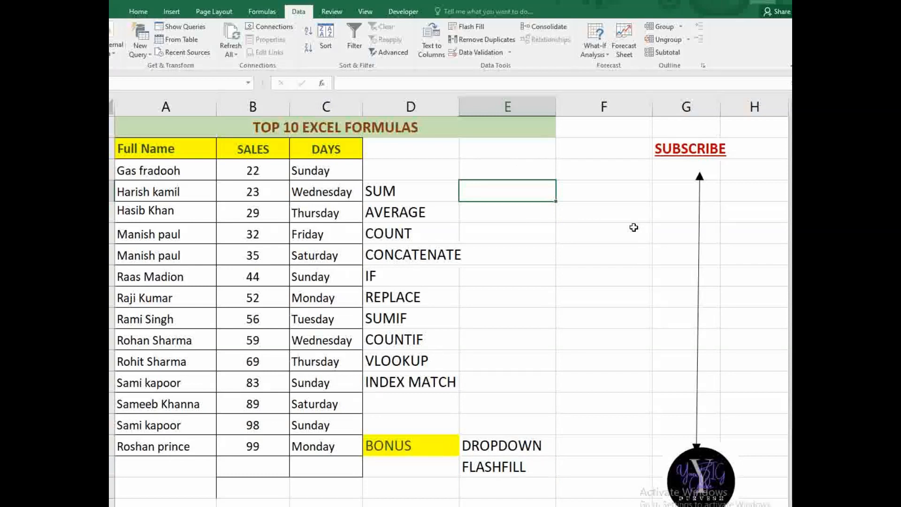
{"action": "type", "text": "=sum"}
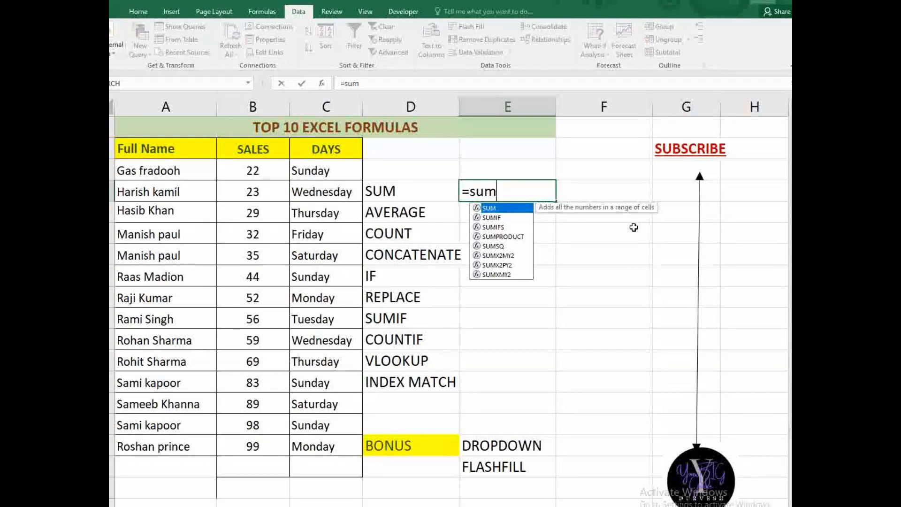
{"action": "type", "text": "("}
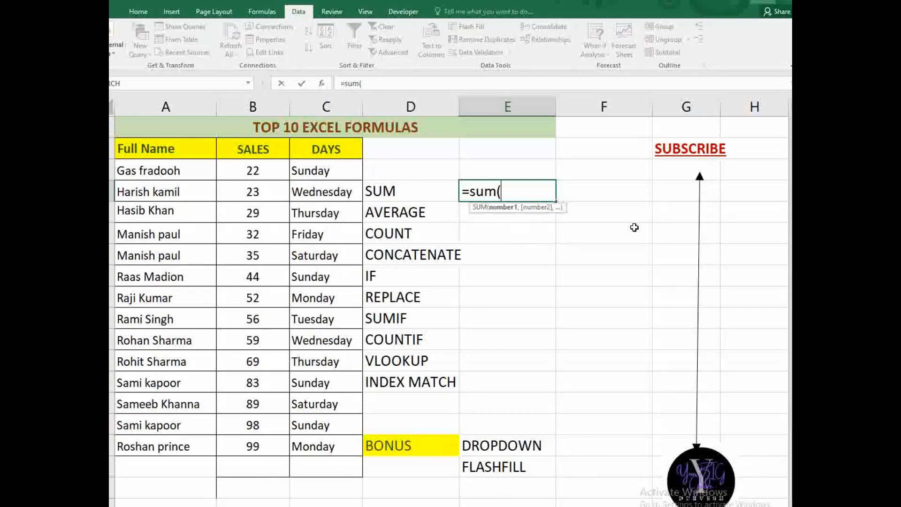
{"action": "left_click_drag", "start_coordinate": [230, 170], "coordinate": [248, 426]}
{"action": "type", "text": ")"}
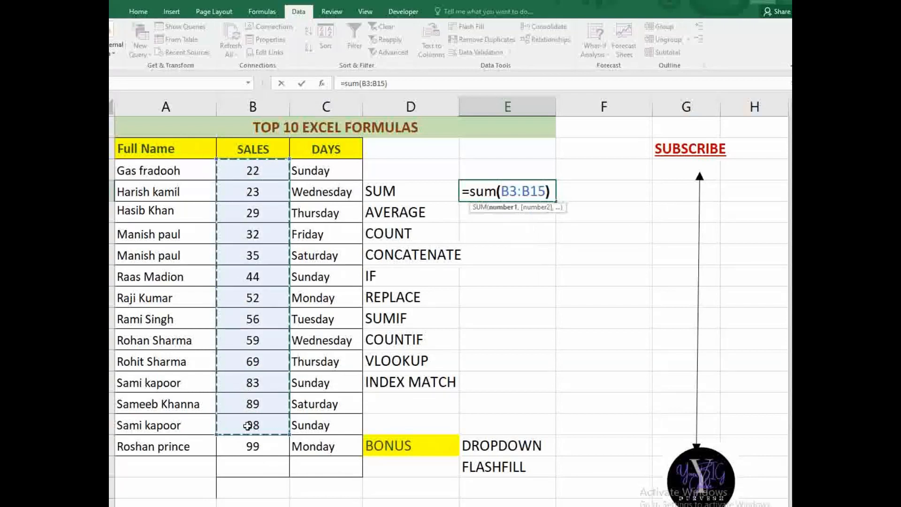
{"action": "key", "text": "Return"}
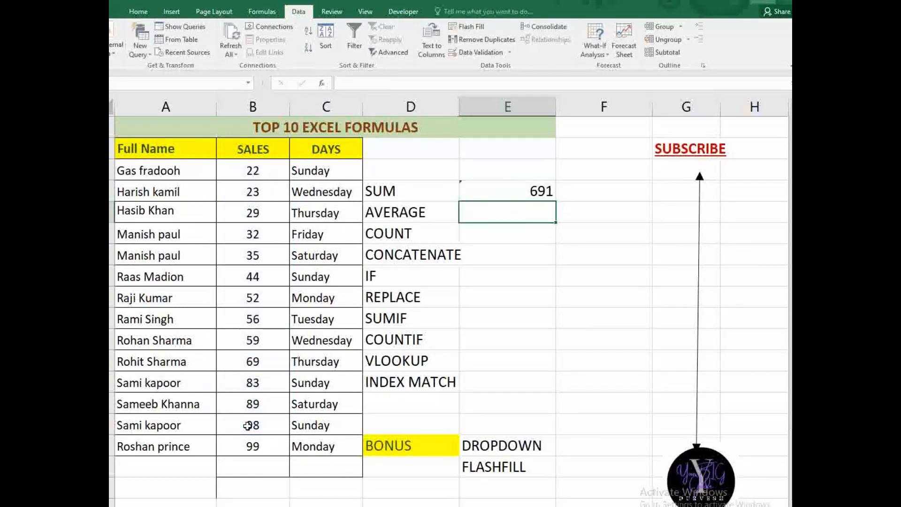
{"action": "left_click", "coordinate": [531, 190]}
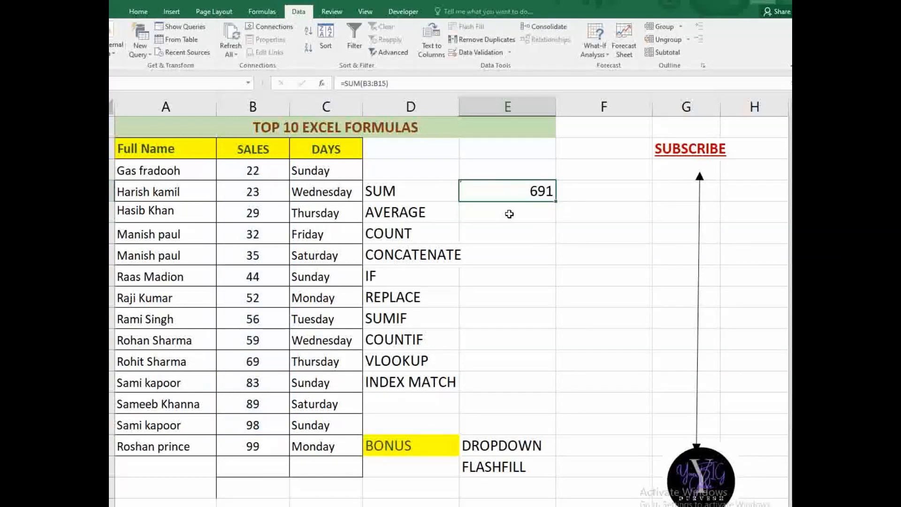
- Enter =AVERAGE(B3:B16) beside AVERAGE, returning 56.42857143
{"action": "left_click", "coordinate": [509, 214]}
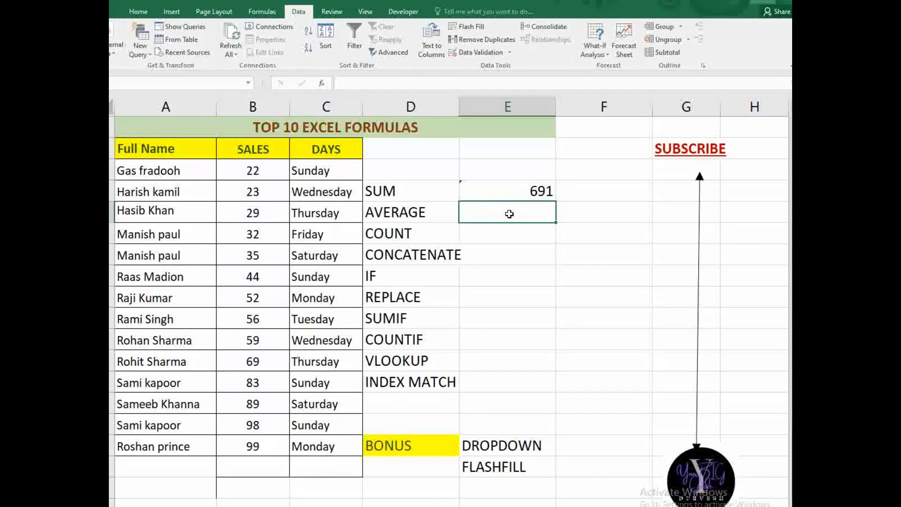
{"action": "type", "text": "=aver"}
{"action": "key", "text": "Tab"}
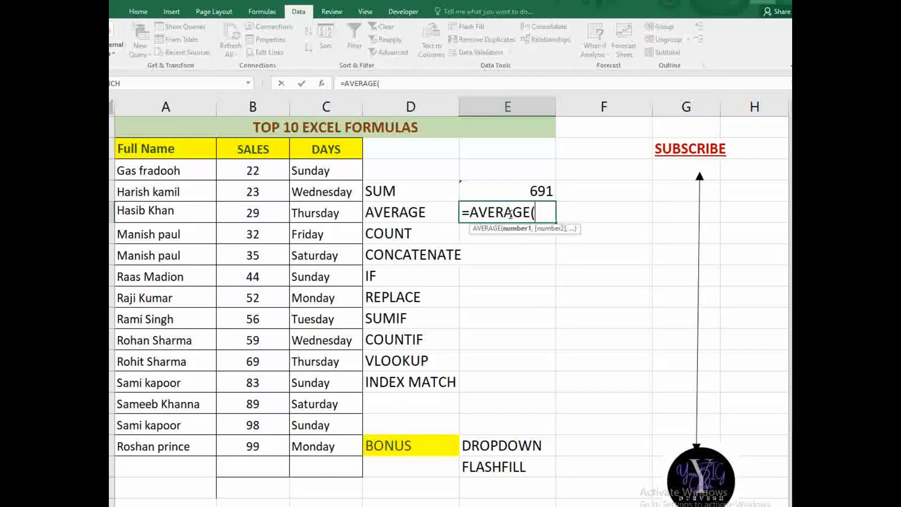
{"action": "left_click_drag", "start_coordinate": [266, 173], "coordinate": [250, 444]}
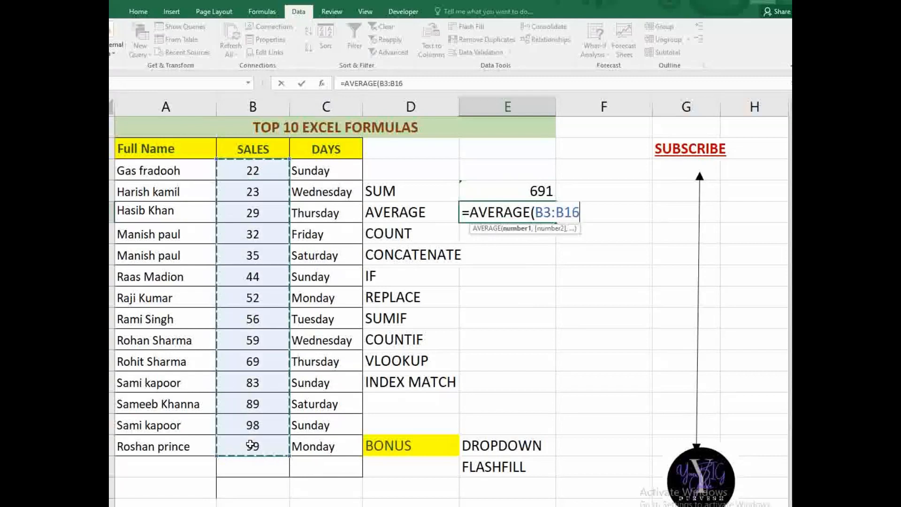
{"action": "type", "text": ")"}
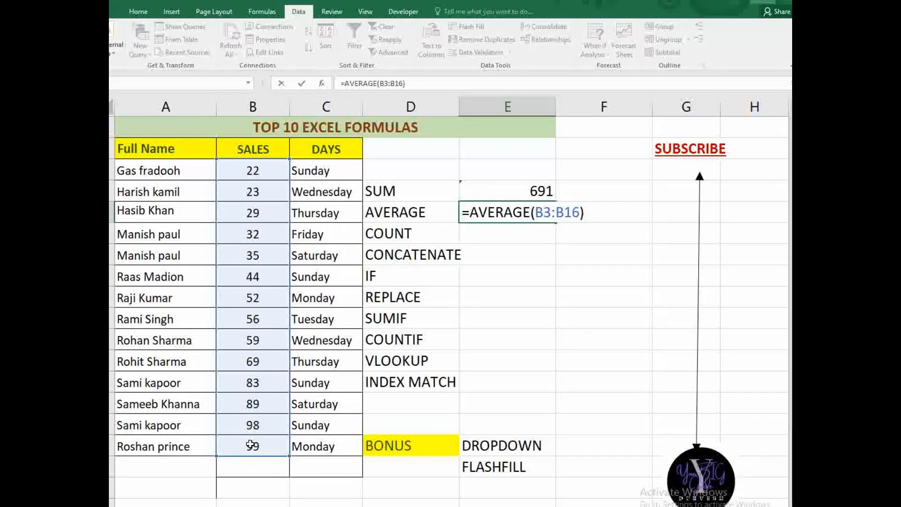
{"action": "key", "text": "Return"}
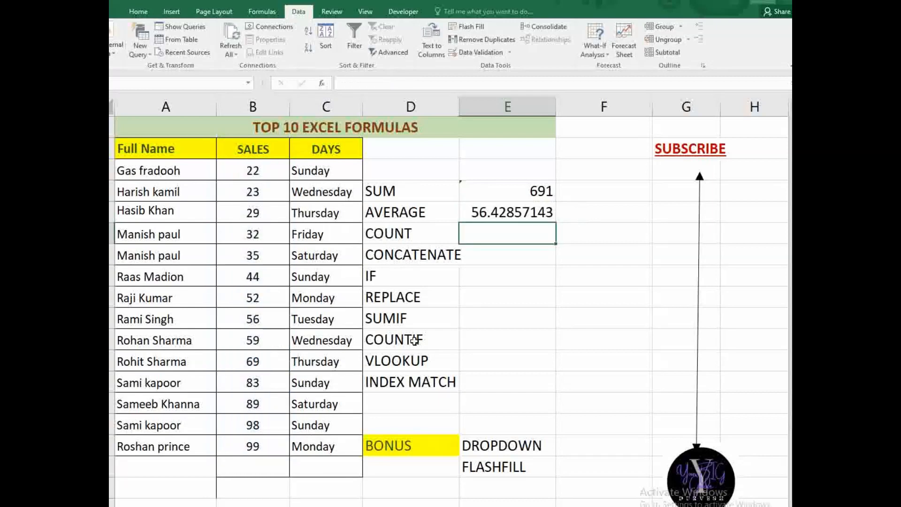
{"action": "left_click", "coordinate": [495, 219]}
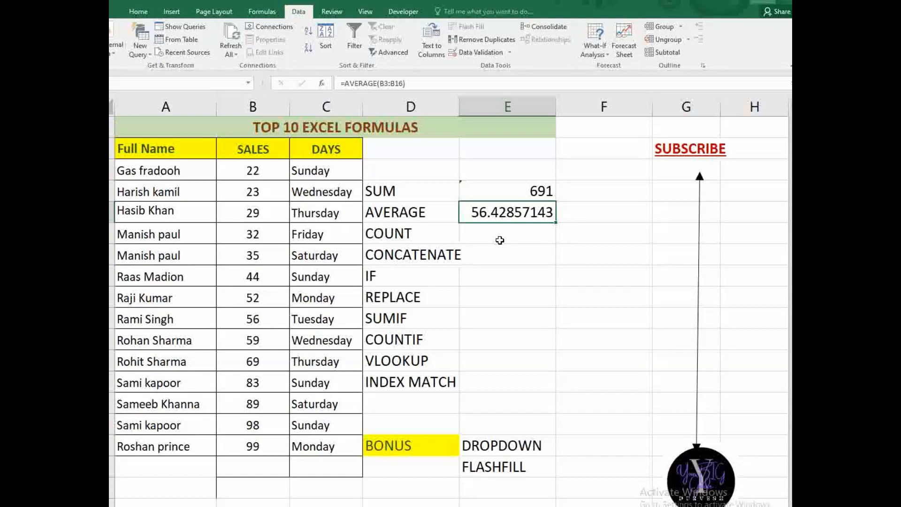
- Enter a COUNT formula in E7 over the names from A3 downward
{"action": "left_click", "coordinate": [500, 240]}
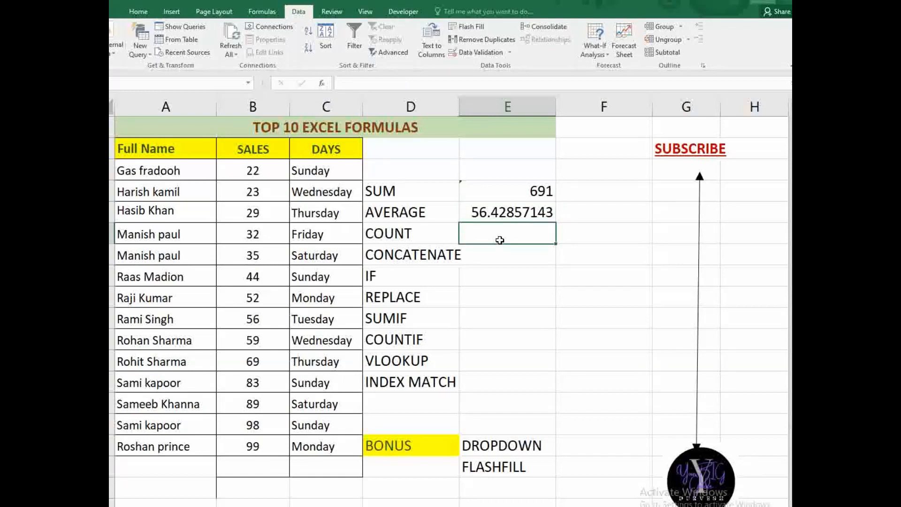
{"action": "type", "text": "=count"}
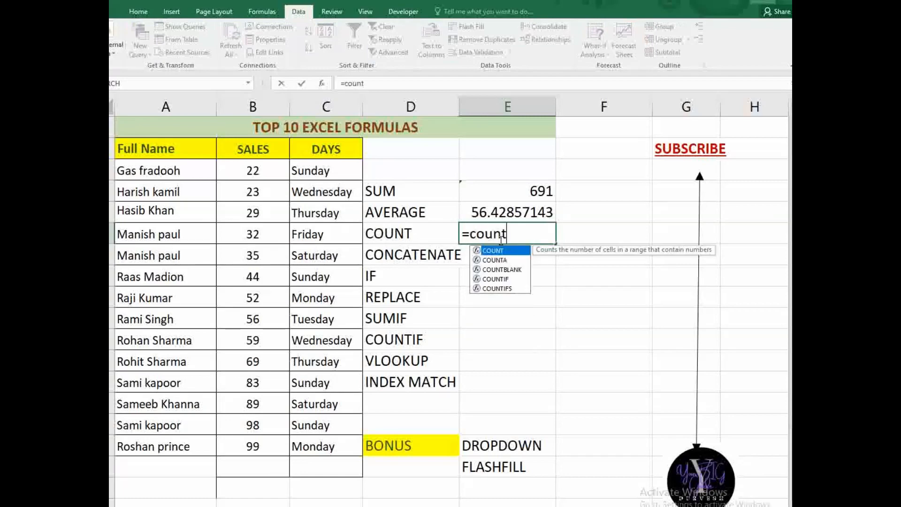
{"action": "key", "text": "Tab"}
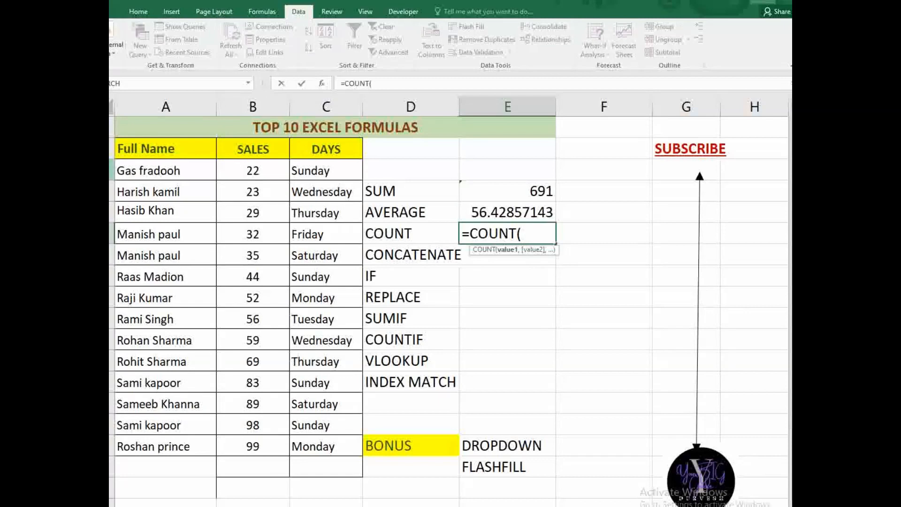
{"action": "left_click_drag", "start_coordinate": [123, 165], "coordinate": [144, 330]}
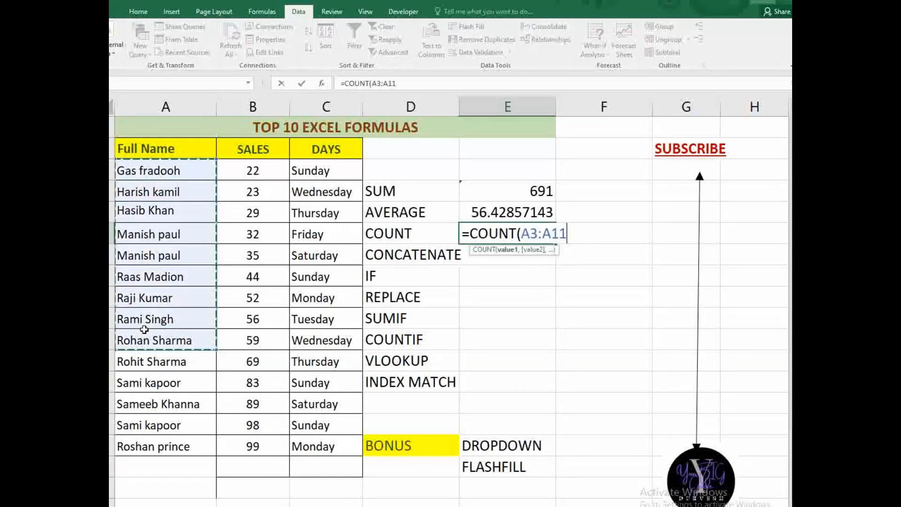
{"action": "type", "text": ")"}
{"action": "key", "text": "Return"}
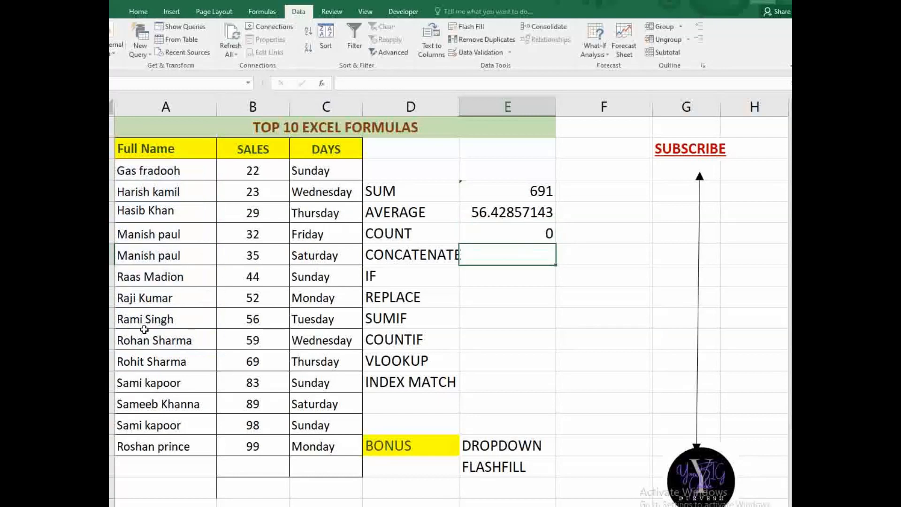
{"action": "left_click", "coordinate": [525, 233]}
- Replace it with =COUNT(B3:B7), counting the first five sales values as 5
{"action": "key", "text": "Delete"}
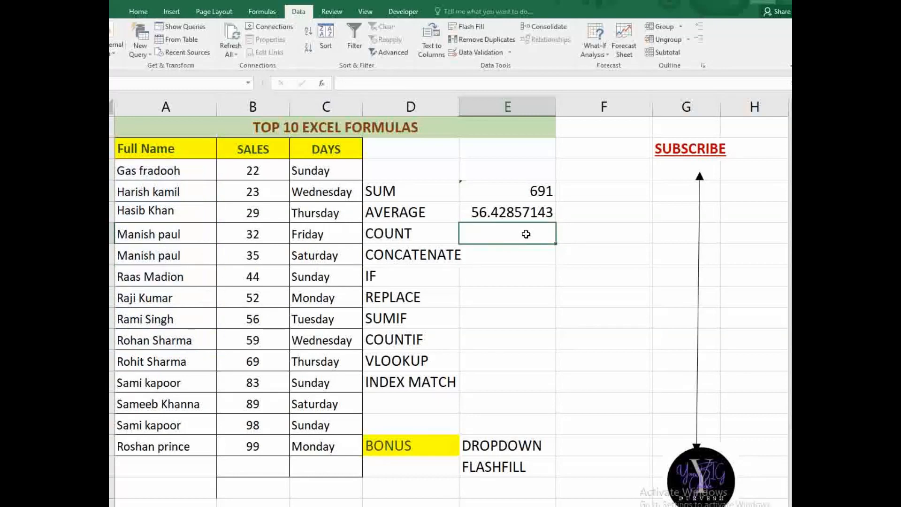
{"action": "type", "text": "=count"}
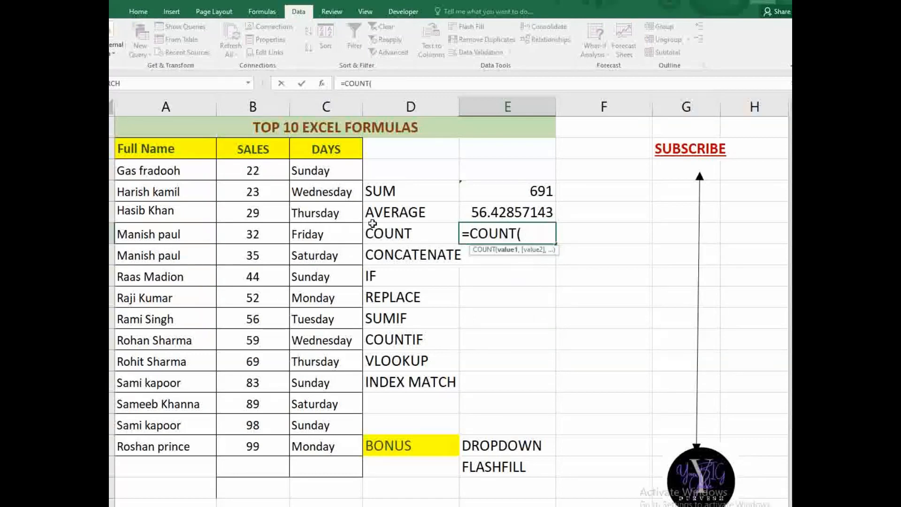
{"action": "left_click_drag", "start_coordinate": [256, 167], "coordinate": [262, 248]}
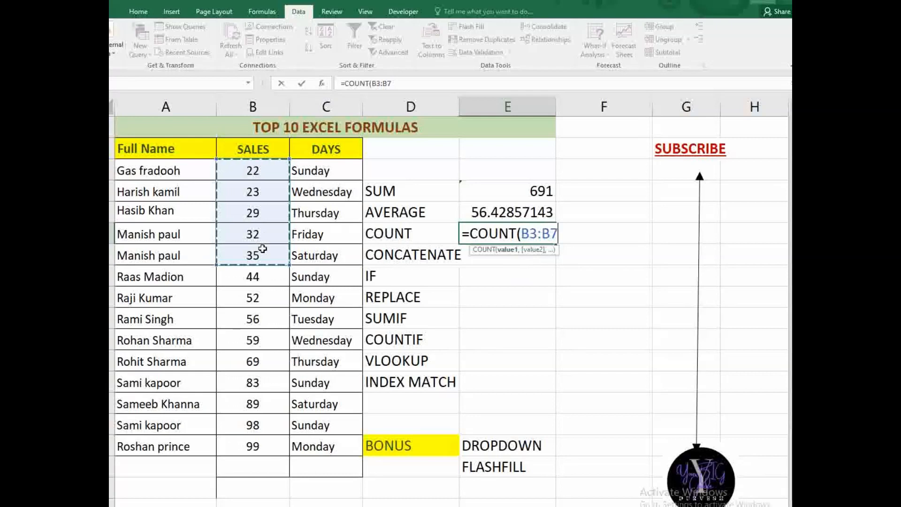
{"action": "type", "text": ")"}
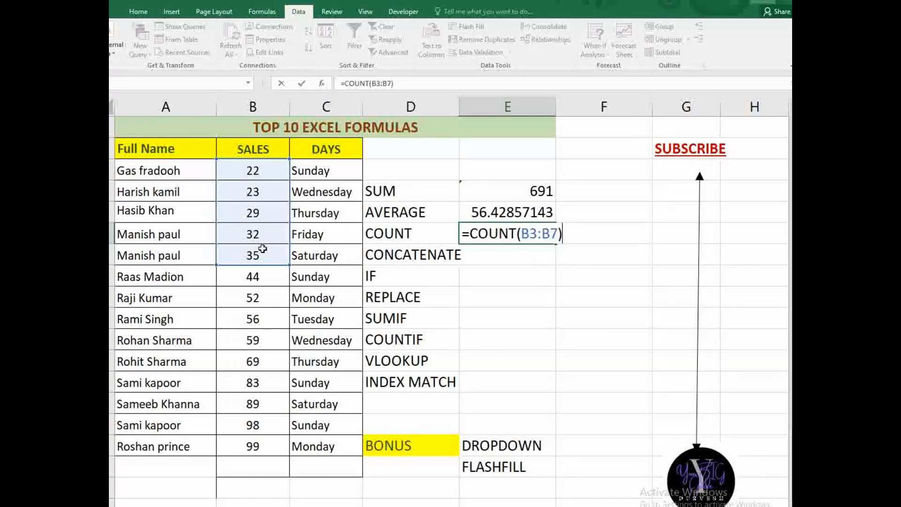
{"action": "key", "text": "Return"}
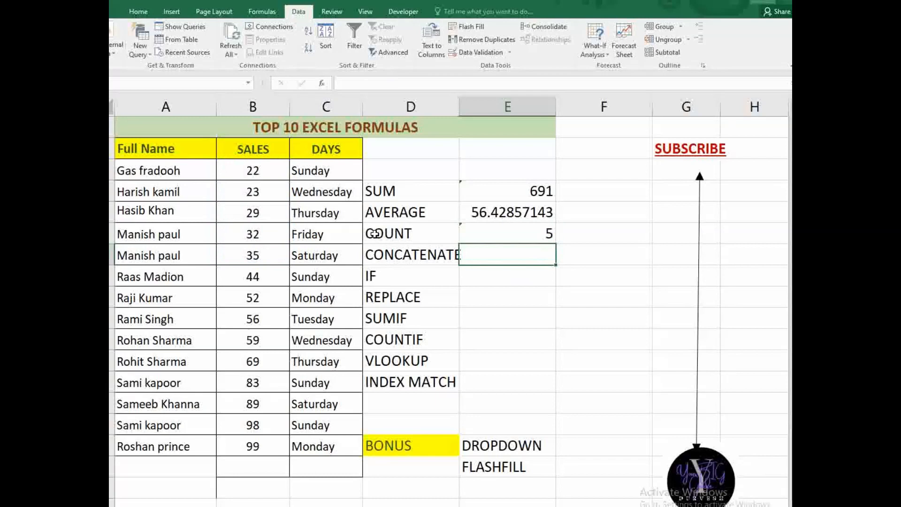
{"action": "left_click", "coordinate": [496, 234]}
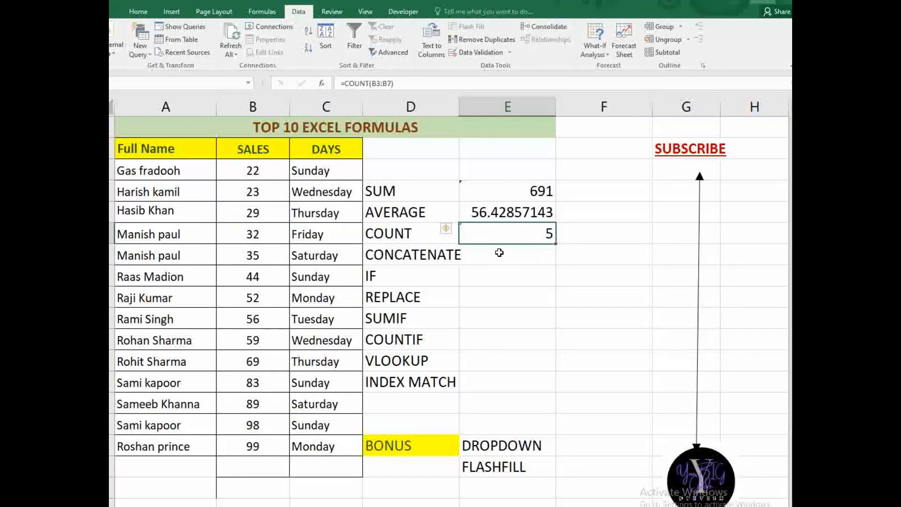
{"action": "left_click", "coordinate": [498, 260]}
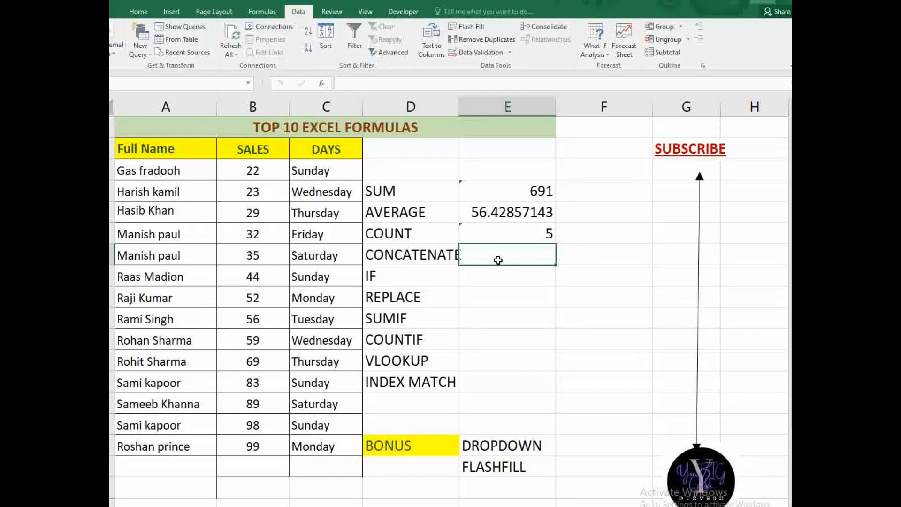
{"action": "type", "text": "=con"}
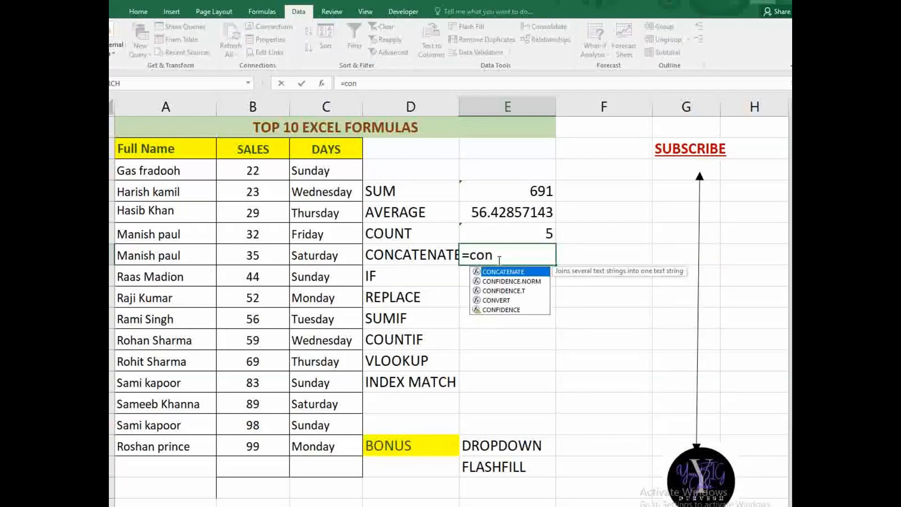
{"action": "key", "text": "Tab"}
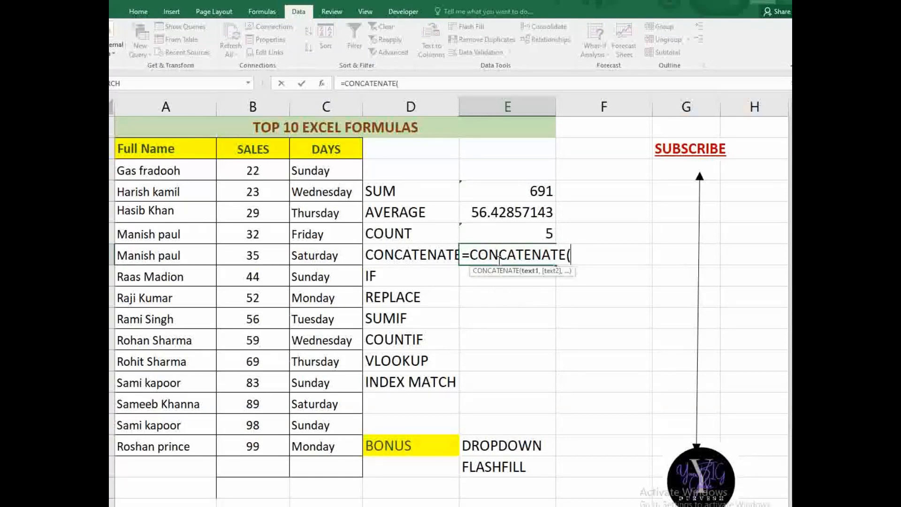
{"action": "left_click", "coordinate": [179, 168]}
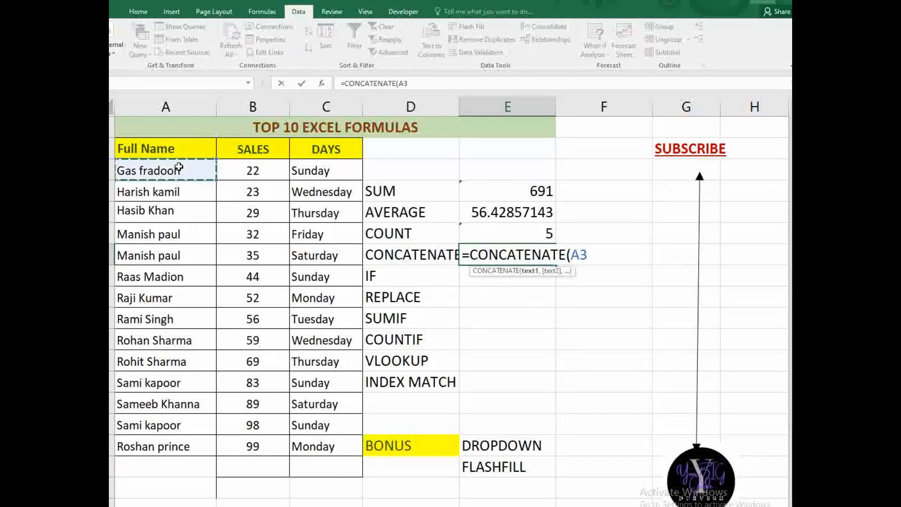
{"action": "type", "text": ","}
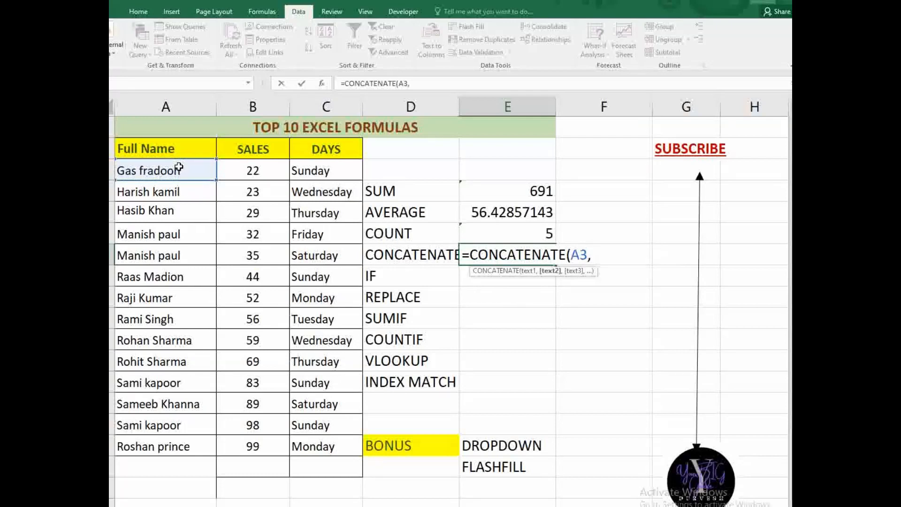
{"action": "left_click", "coordinate": [225, 178]}
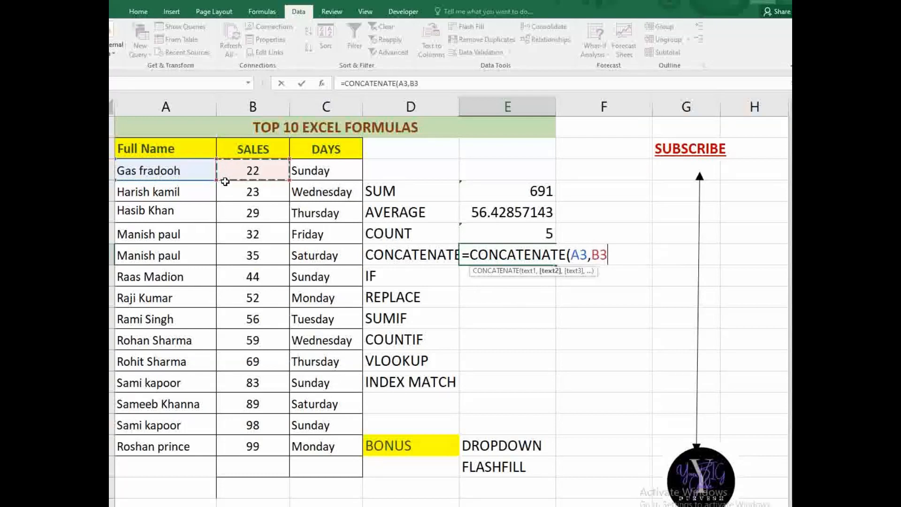
{"action": "type", "text": ","}
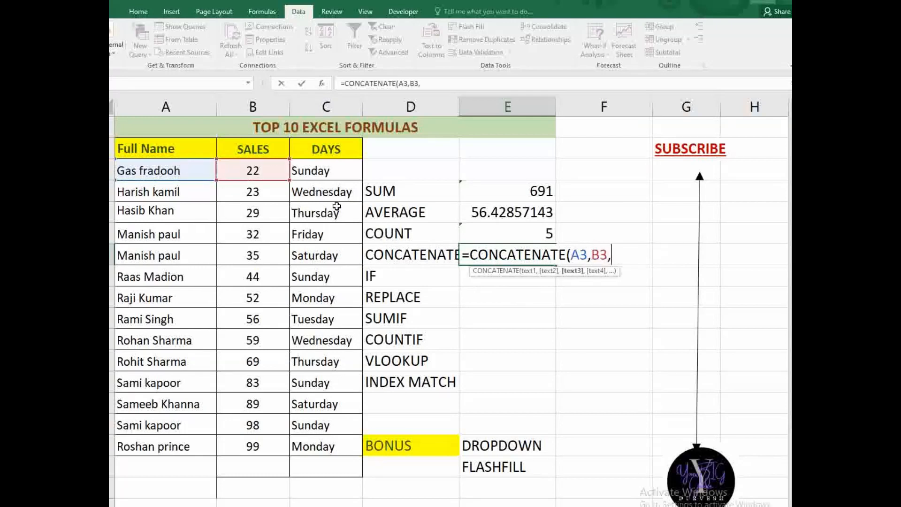
{"action": "left_click", "coordinate": [334, 173]}
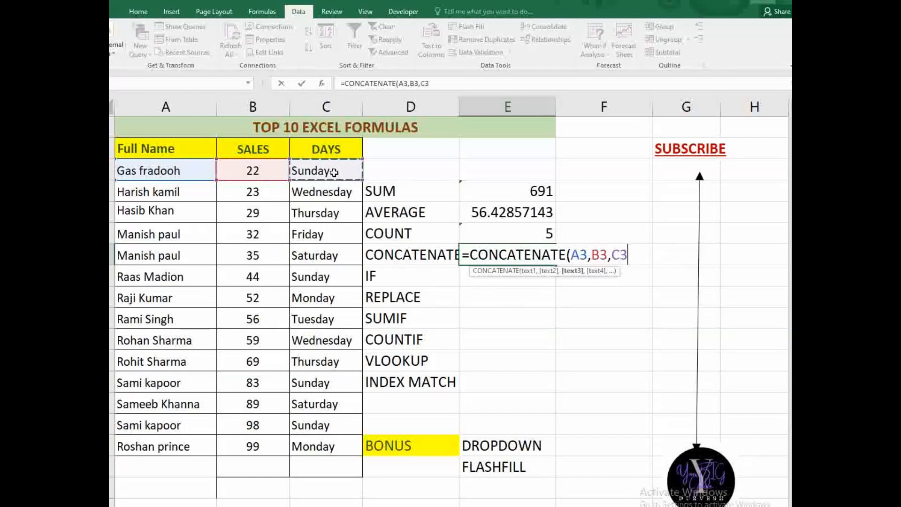
{"action": "type", "text": ")"}
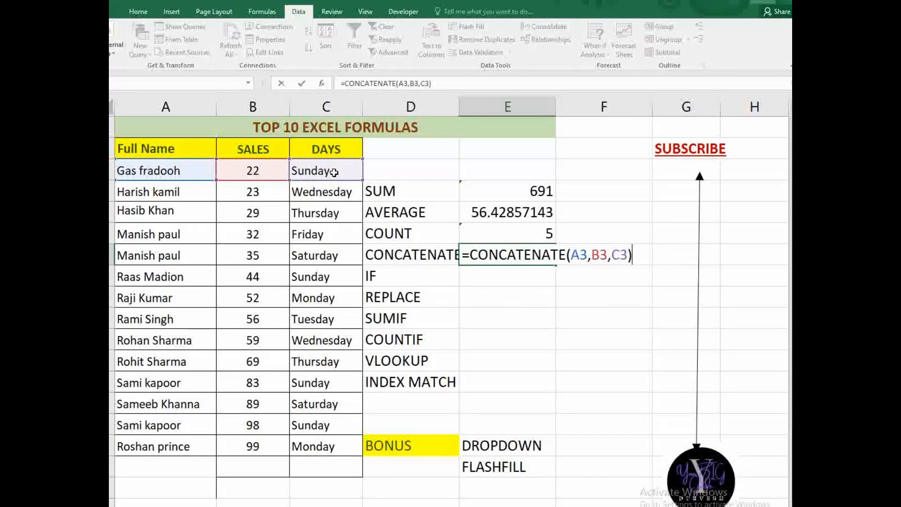
{"action": "key", "text": "Return"}
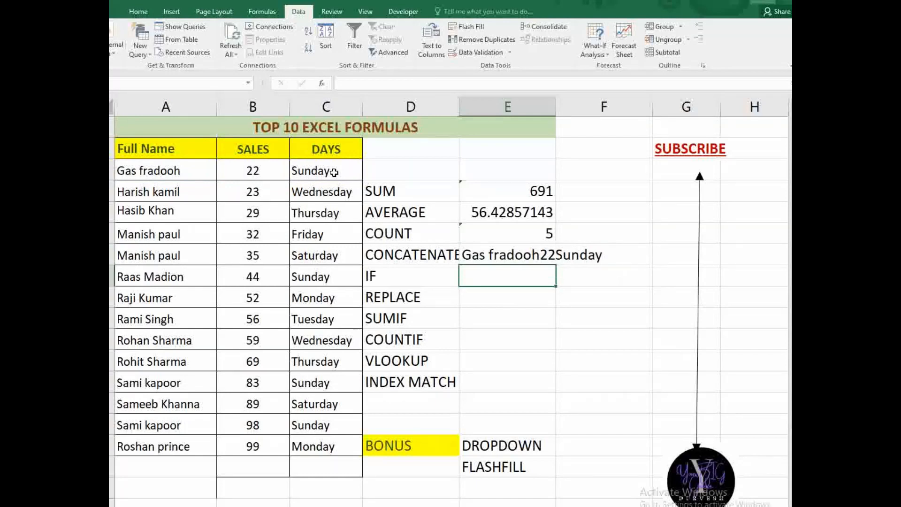
{"action": "left_click", "coordinate": [506, 257]}
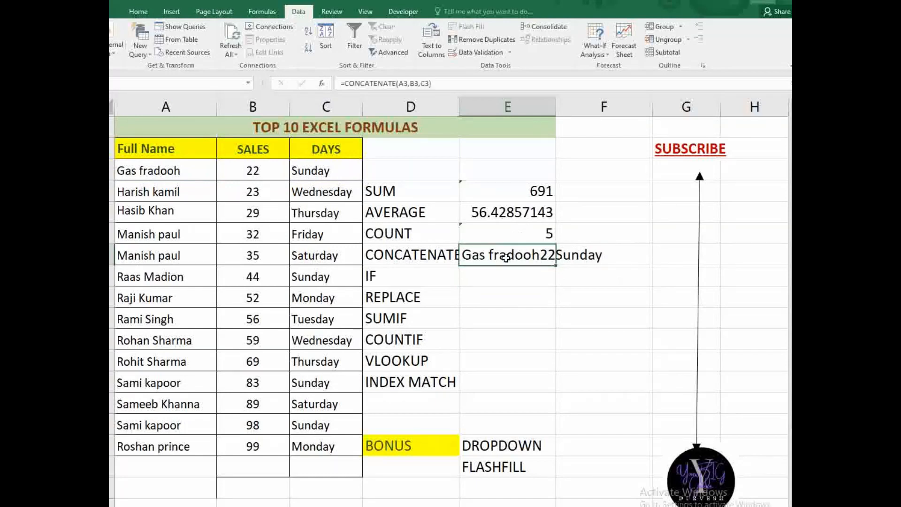
{"action": "key", "text": "Delete"}
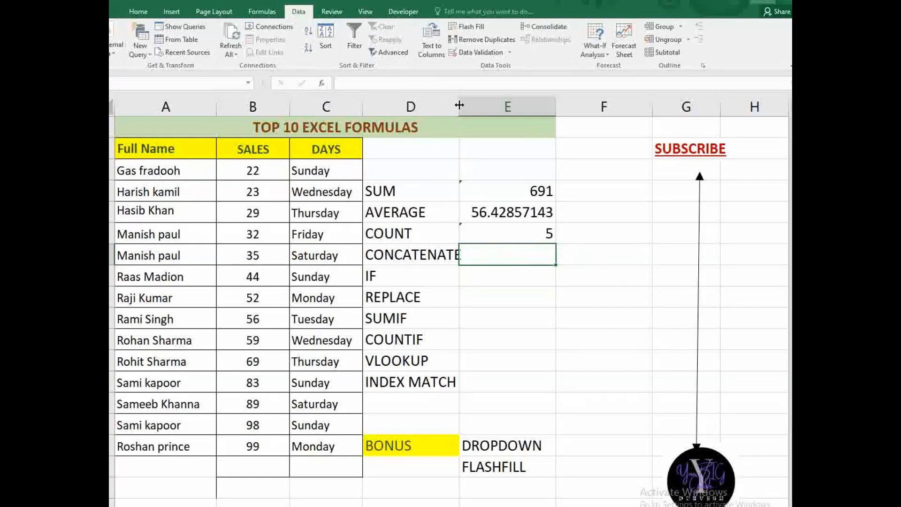
- Widen column D and enter =CONCATENATE(A4," ",B4) beside CONCATENATE
{"action": "left_click_drag", "start_coordinate": [459, 112], "coordinate": [466, 113]}
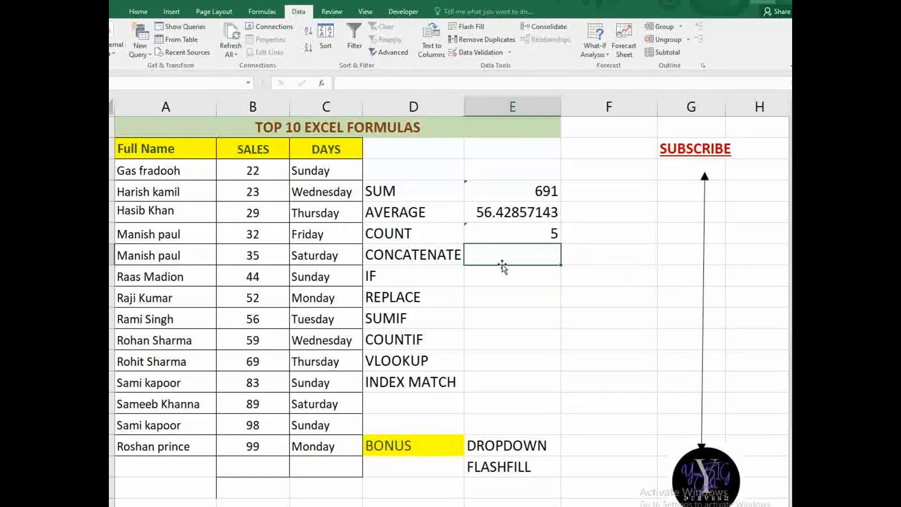
{"action": "type", "text": "=con"}
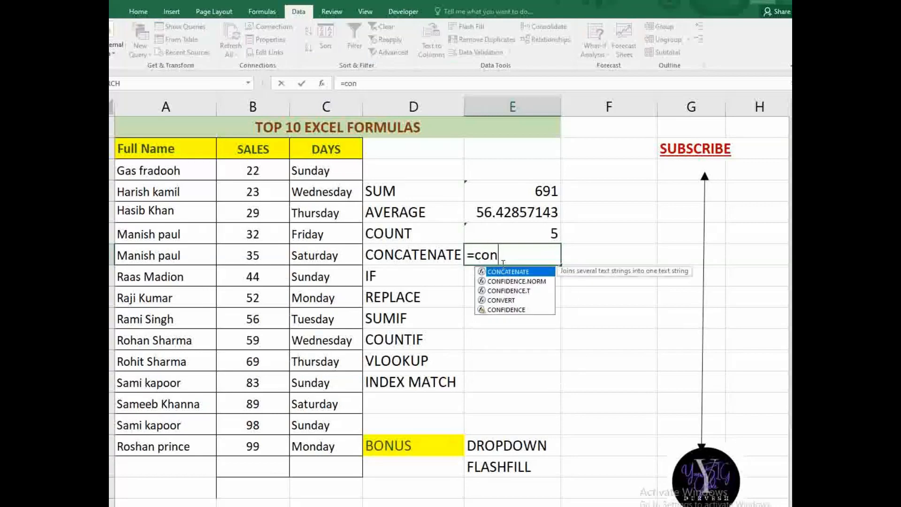
{"action": "key", "text": "Tab"}
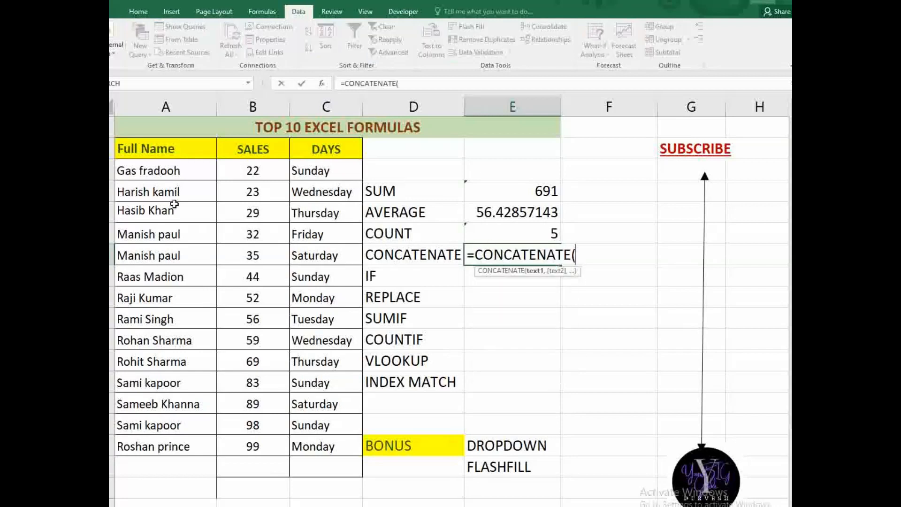
{"action": "left_click", "coordinate": [196, 200]}
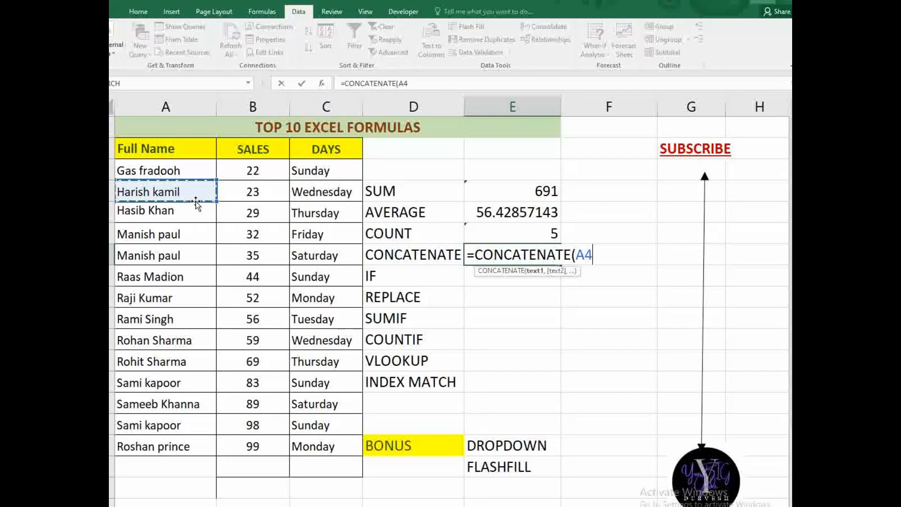
{"action": "type", "text": ","}
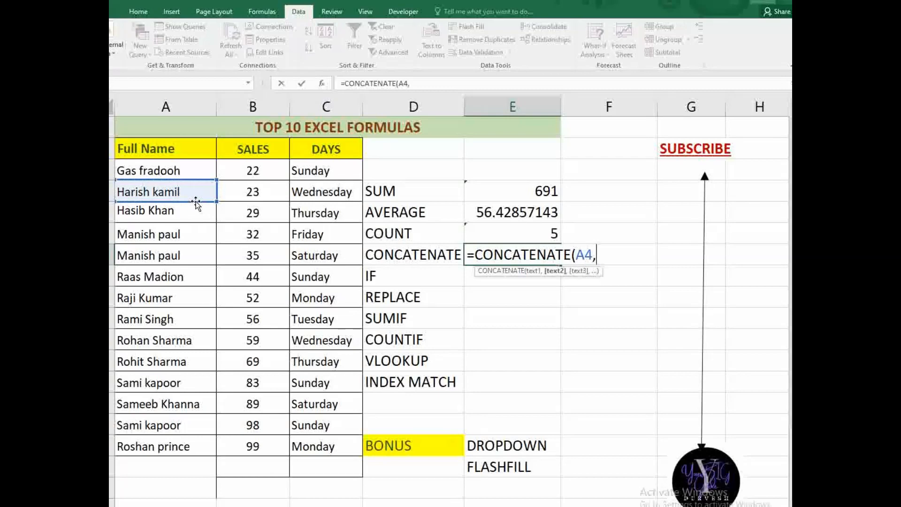
{"action": "type", "text": "\" \","}
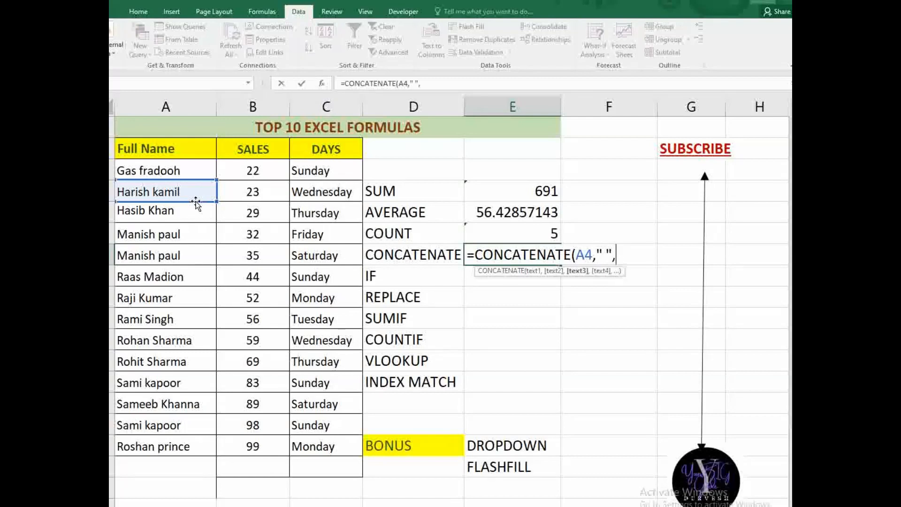
{"action": "left_click", "coordinate": [249, 188]}
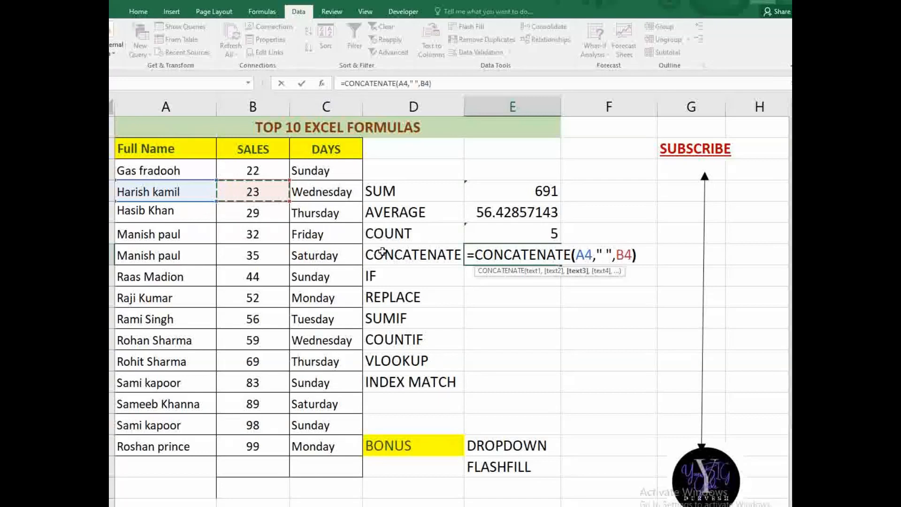
{"action": "type", "text": ")"}
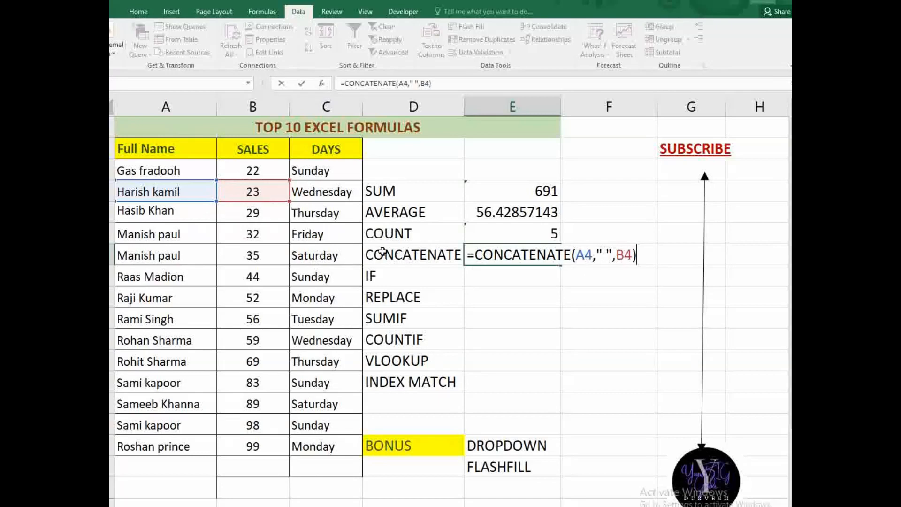
{"action": "key", "text": "Return"}
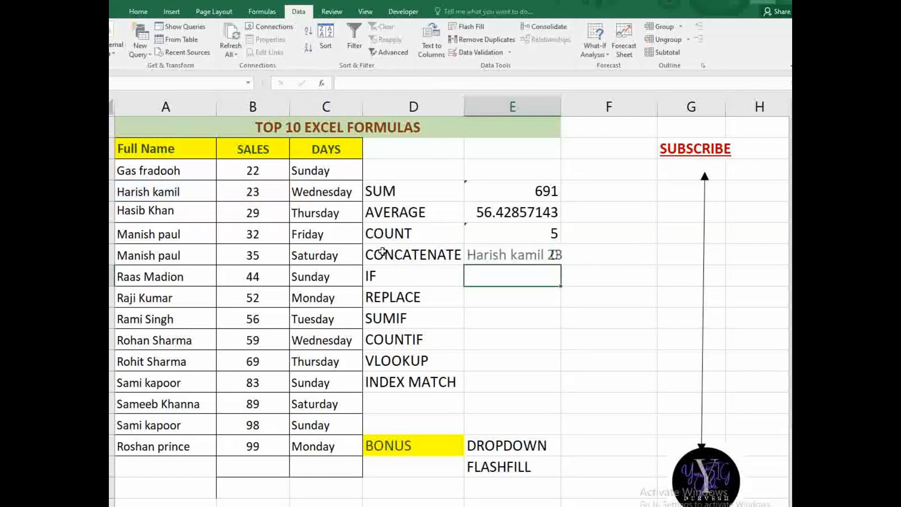
{"action": "left_click", "coordinate": [550, 254]}
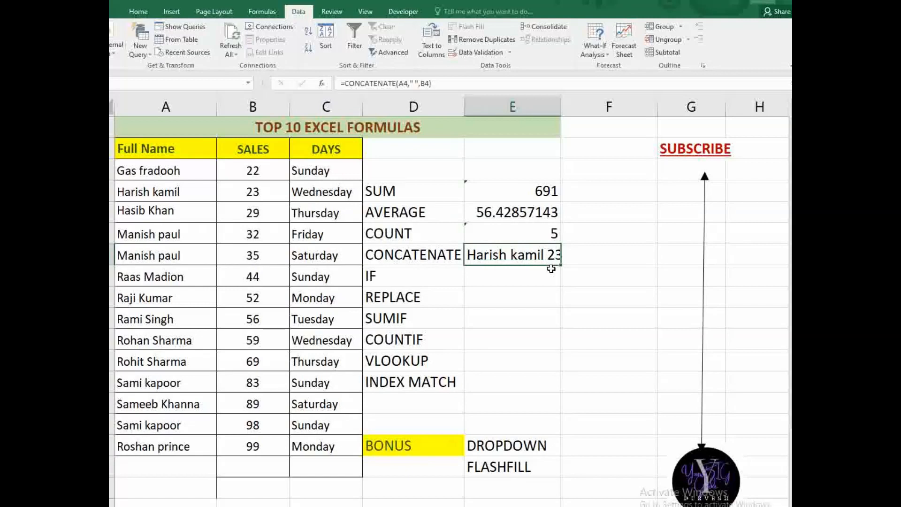
{"action": "left_click", "coordinate": [503, 283]}
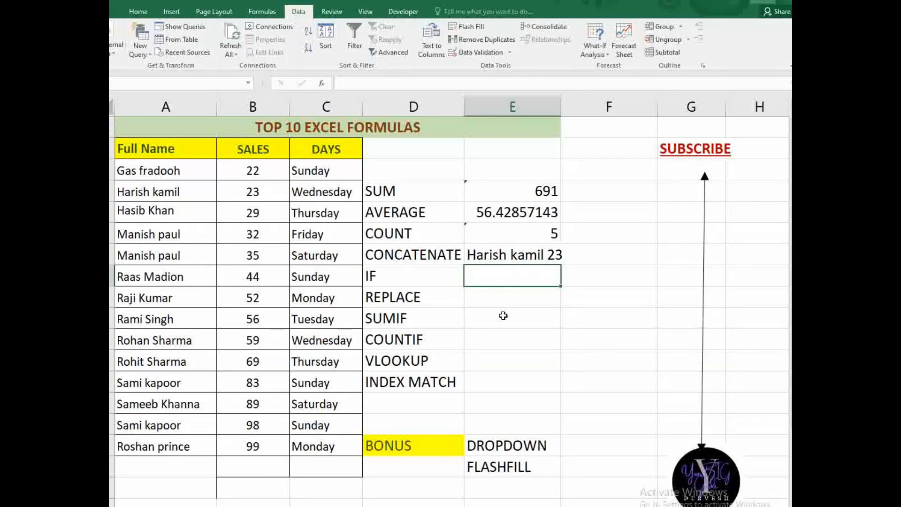
- Enter =IF(B7>=50,"good","bad") beside IF, accepting Excel's operator correction
{"action": "type", "text": "="}
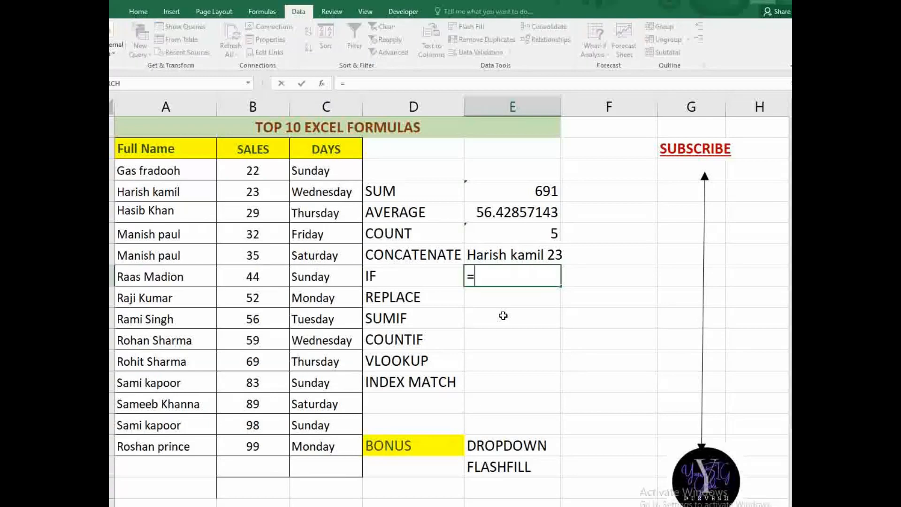
{"action": "type", "text": "if"}
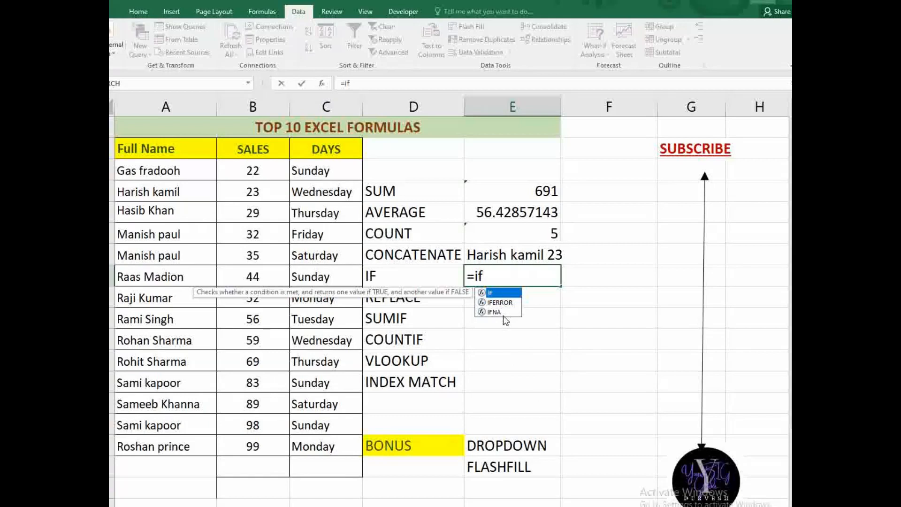
{"action": "key", "text": "Tab"}
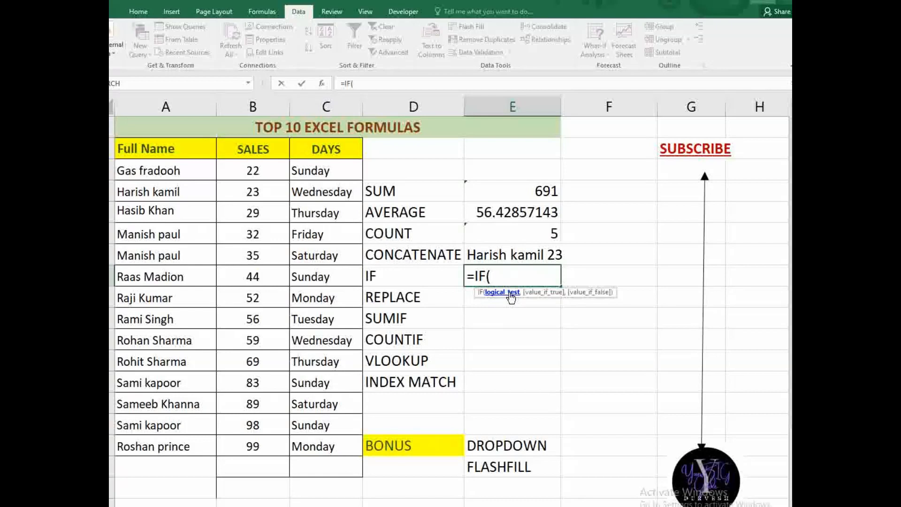
{"action": "left_click", "coordinate": [249, 259]}
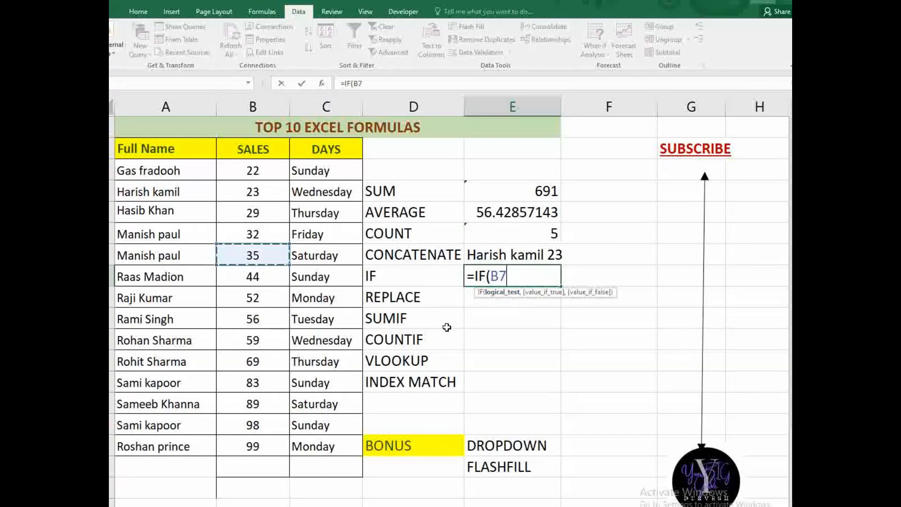
{"action": "type", "text": "="}
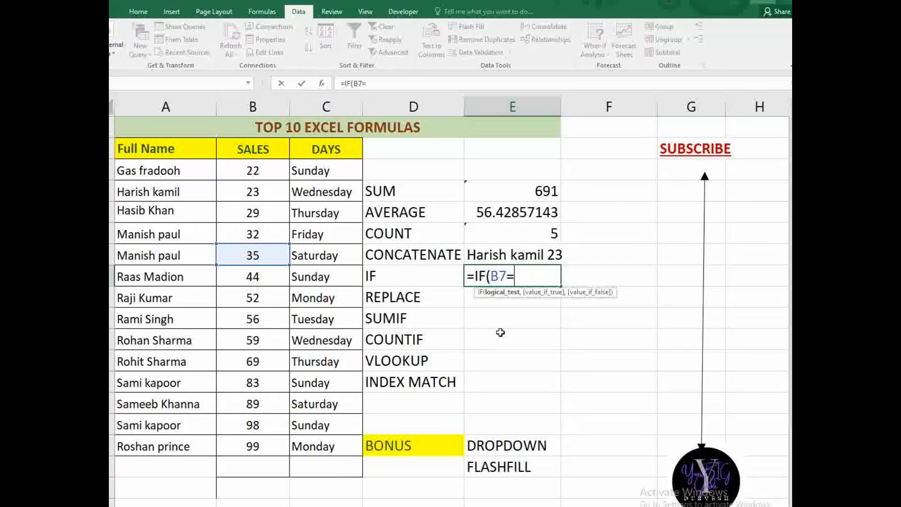
{"action": "type", "text": ">50,\""}
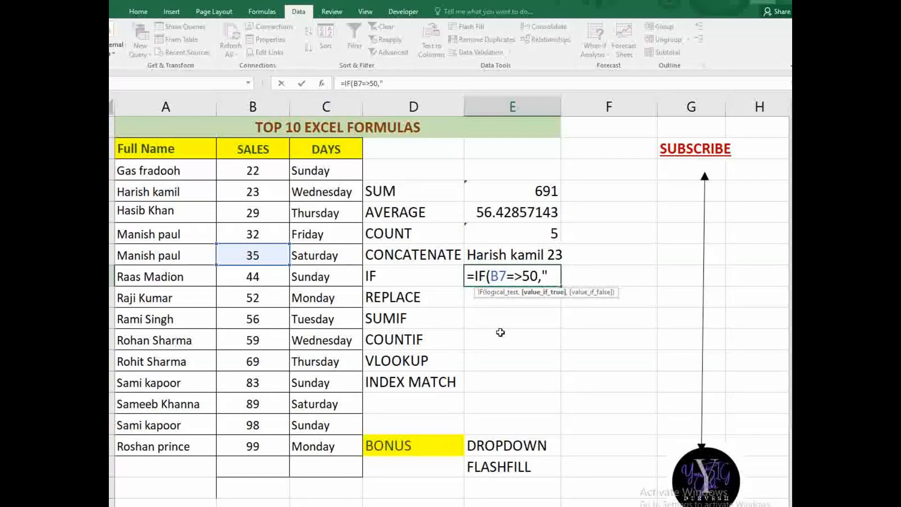
{"action": "type", "text": "good\","}
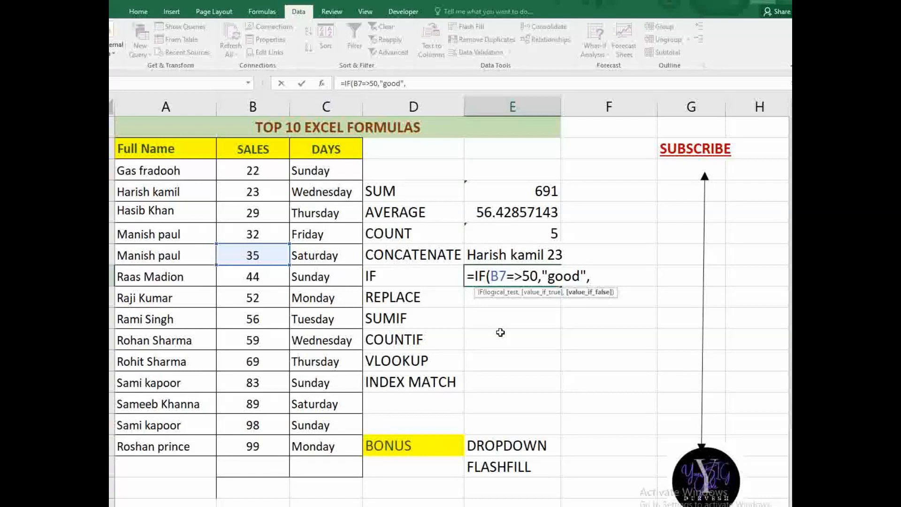
{"action": "type", "text": "\"bad\")"}
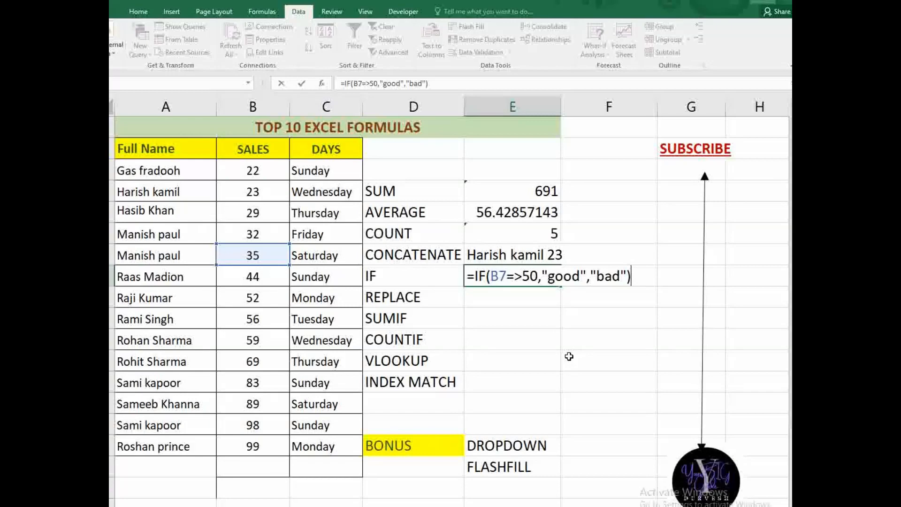
{"action": "key", "text": "Return"}
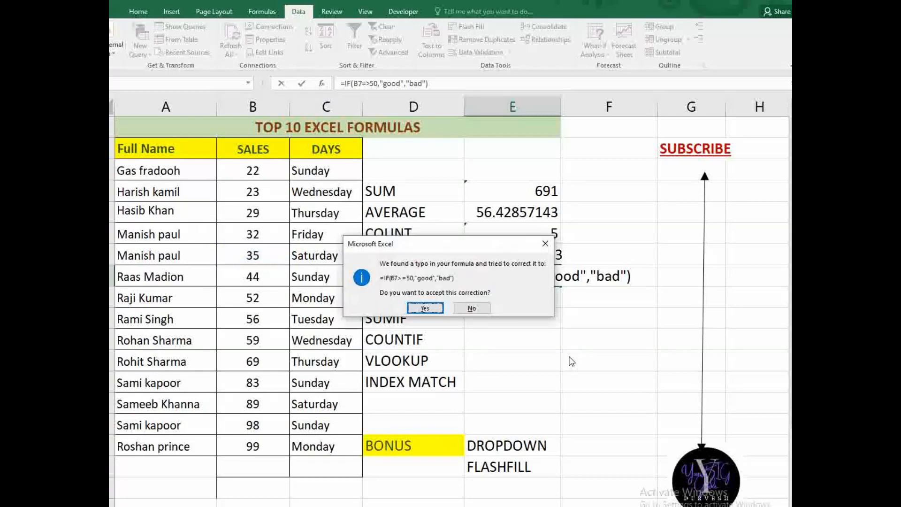
{"action": "key", "text": "Return"}
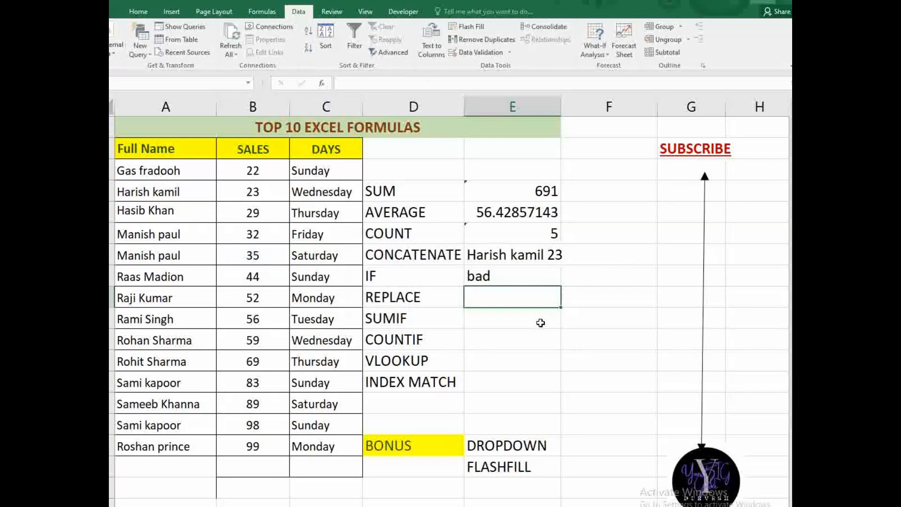
- Recheck the IF formula, which shows bad, then select B7's sales value 35
{"action": "left_click", "coordinate": [520, 282]}
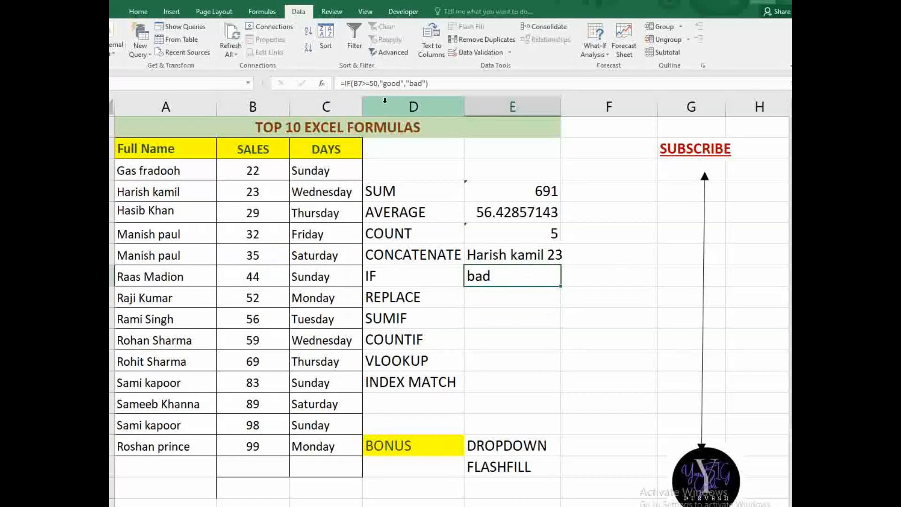
{"action": "left_click", "coordinate": [366, 87]}
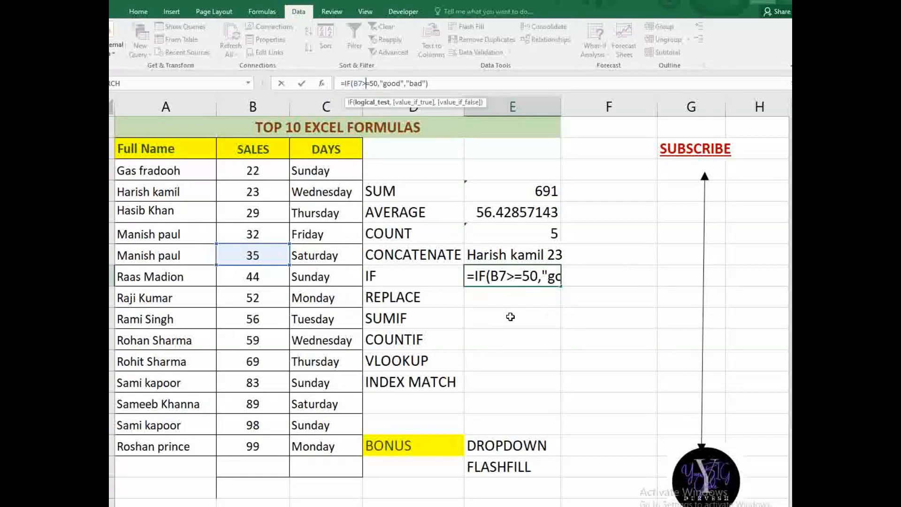
{"action": "key", "text": "Return"}
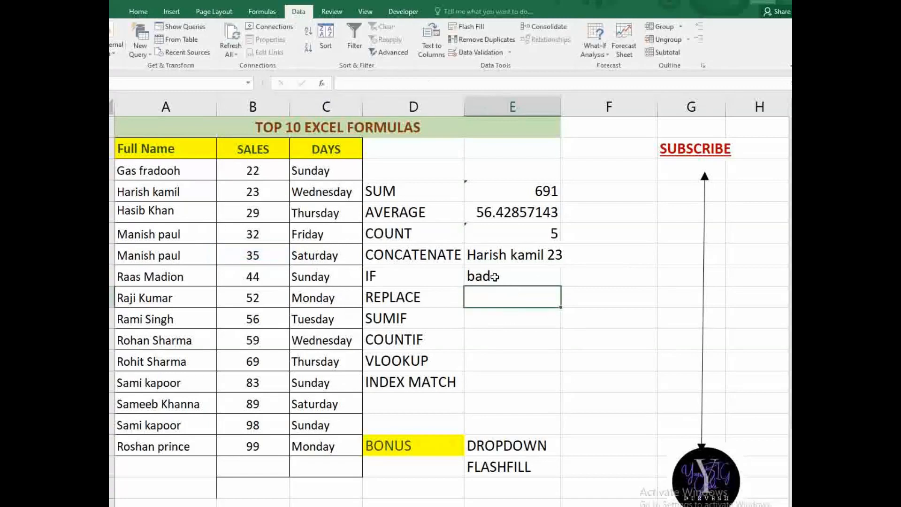
{"action": "left_click", "coordinate": [495, 277]}
{"action": "left_click", "coordinate": [238, 253]}
- Change B7's sales value to 55 so the IF row shows good and SUM becomes 711
{"action": "type", "text": "5"}
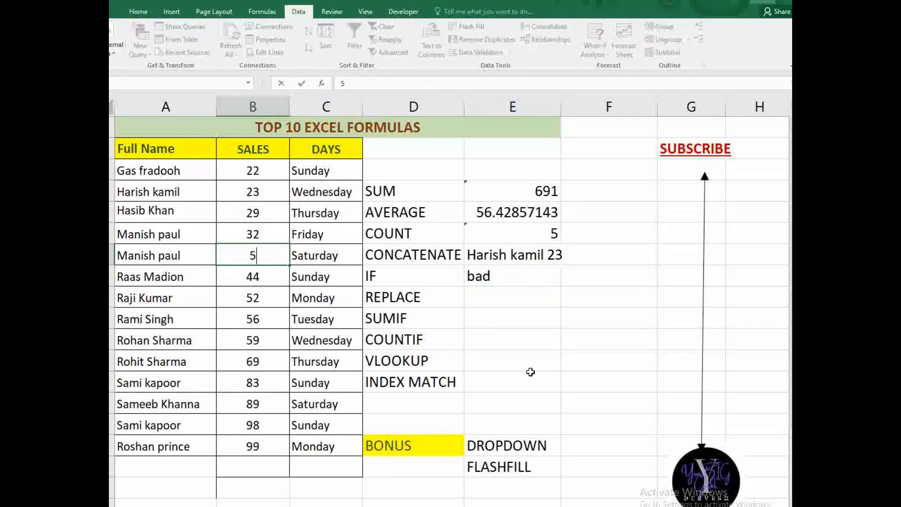
{"action": "type", "text": "5"}
{"action": "key", "text": "Return"}
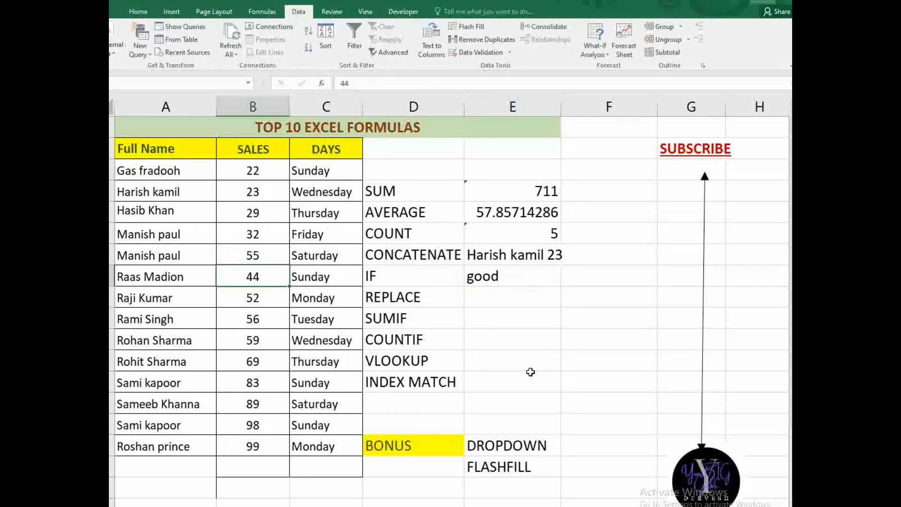
{"action": "left_click", "coordinate": [506, 283]}
{"action": "left_click", "coordinate": [507, 291]}
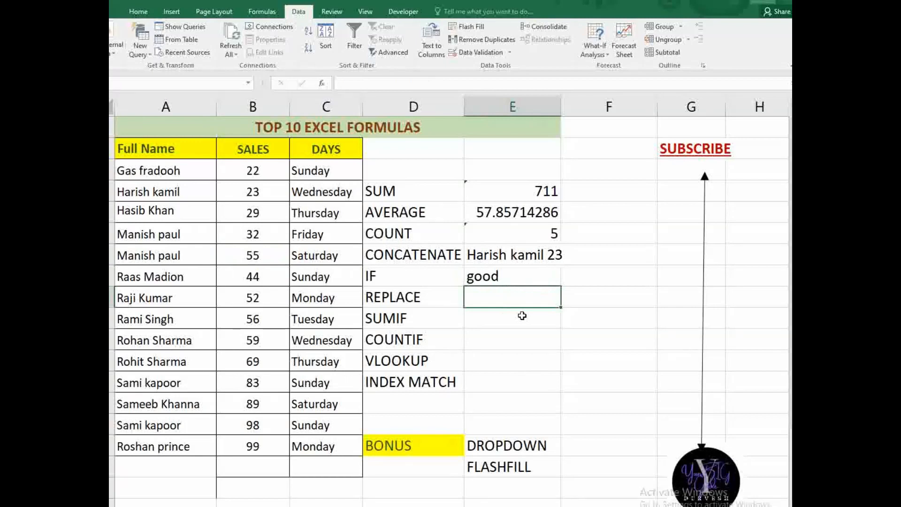
- Enter =REPLACE(A9,1,4,"maye") beside REPLACE and review the result
{"action": "type", "text": "="}
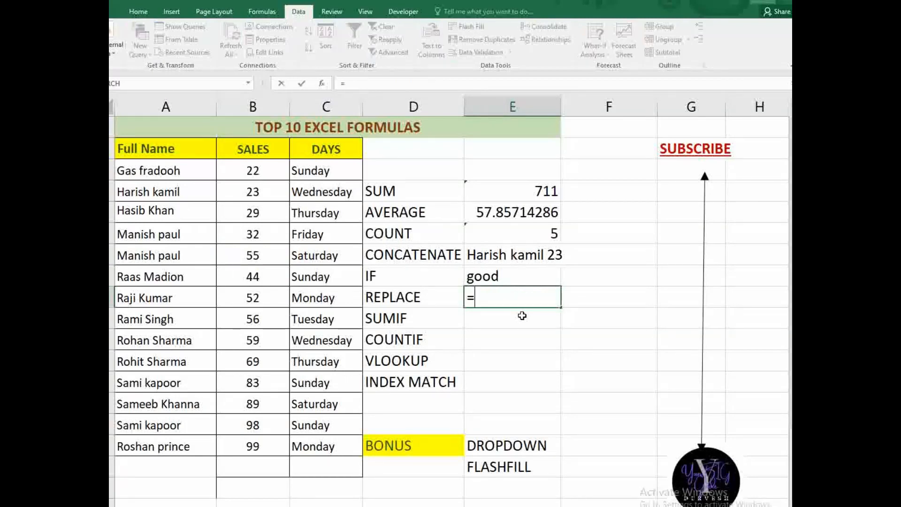
{"action": "type", "text": "repl"}
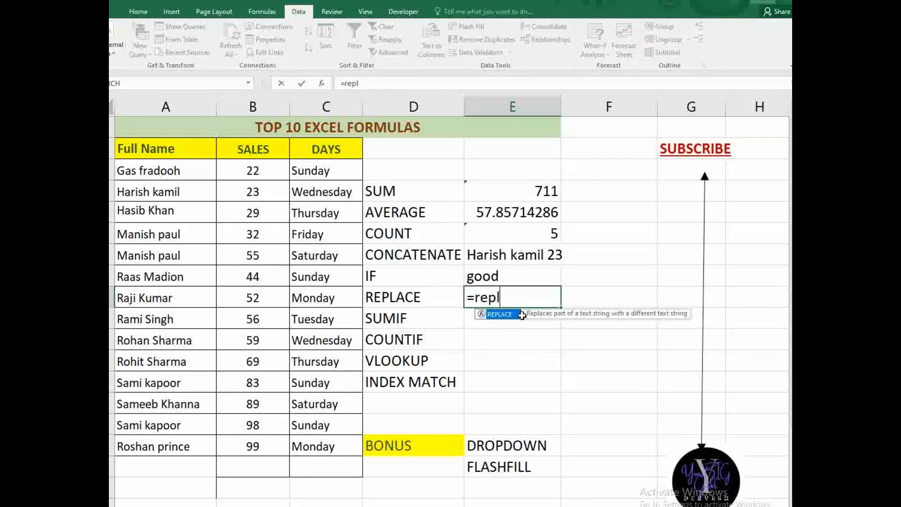
{"action": "key", "text": "Tab"}
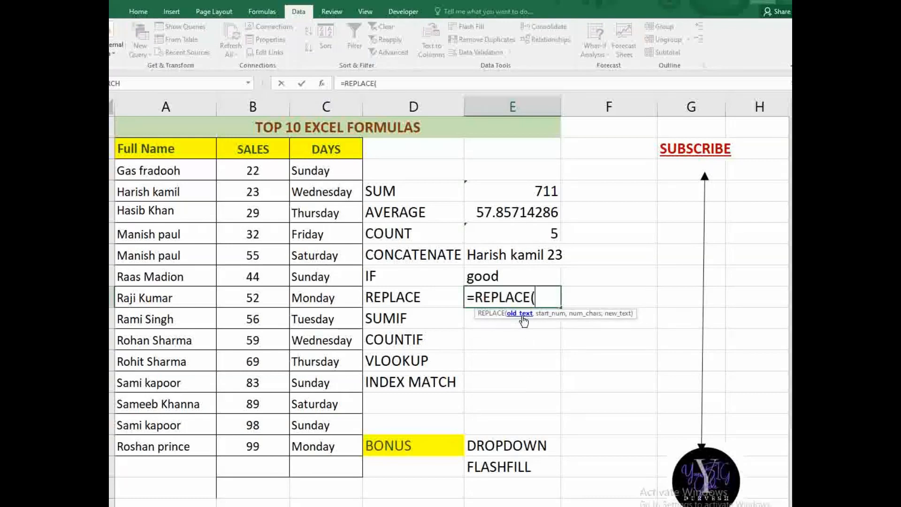
{"action": "left_click", "coordinate": [164, 298]}
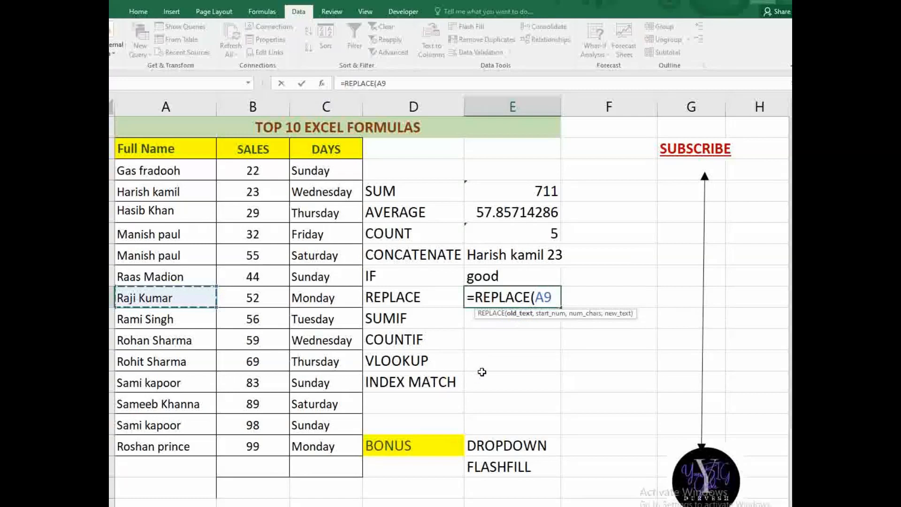
{"action": "type", "text": ","}
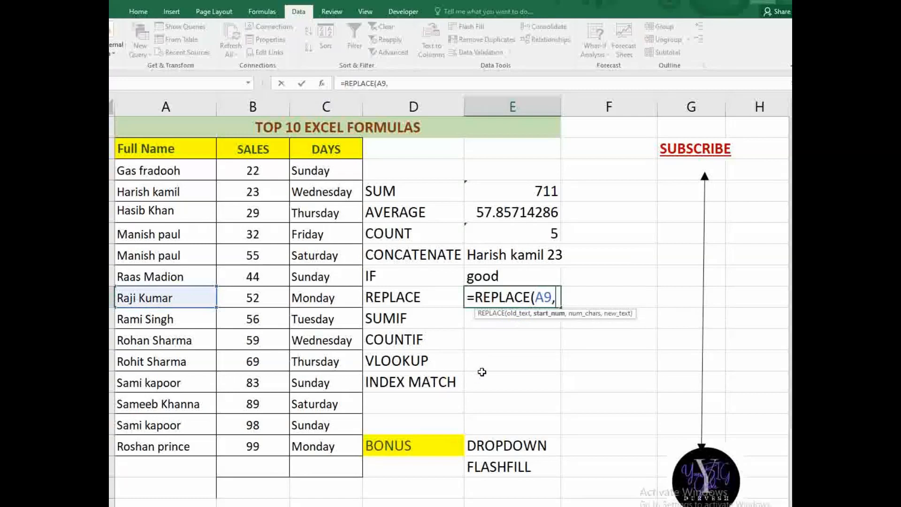
{"action": "type", "text": "1,"}
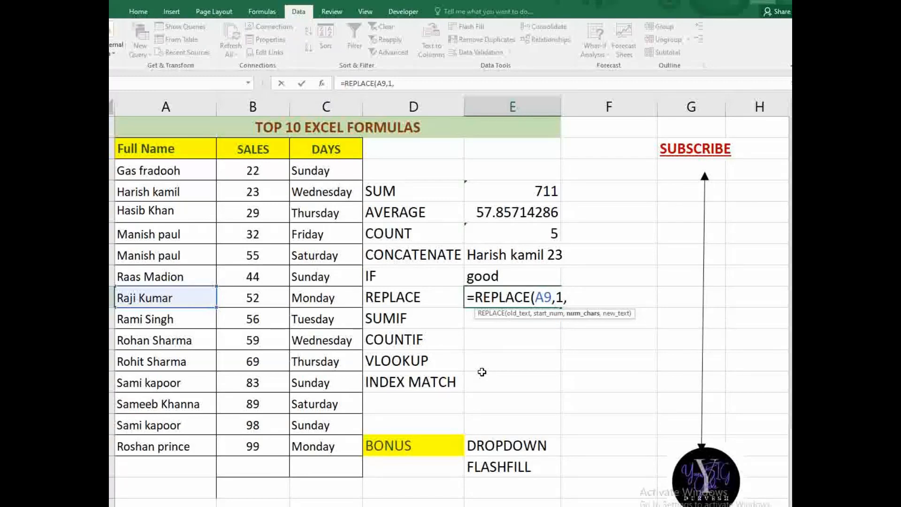
{"action": "type", "text": "4,"}
{"action": "type", "text": "\"maye"}
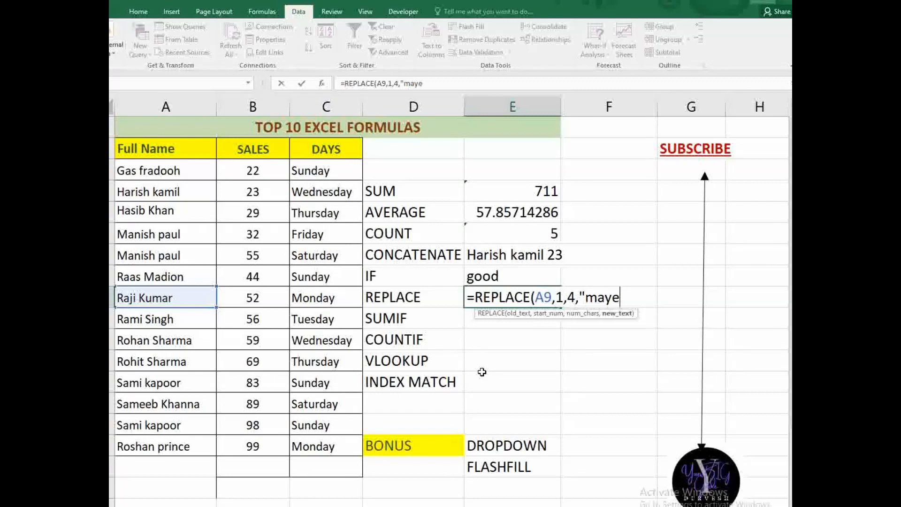
{"action": "type", "text": "\")"}
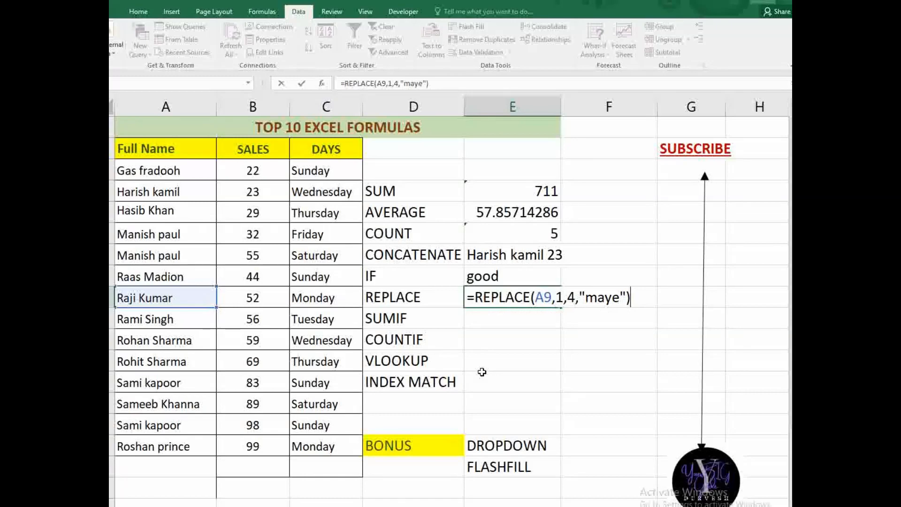
{"action": "key", "text": "Return"}
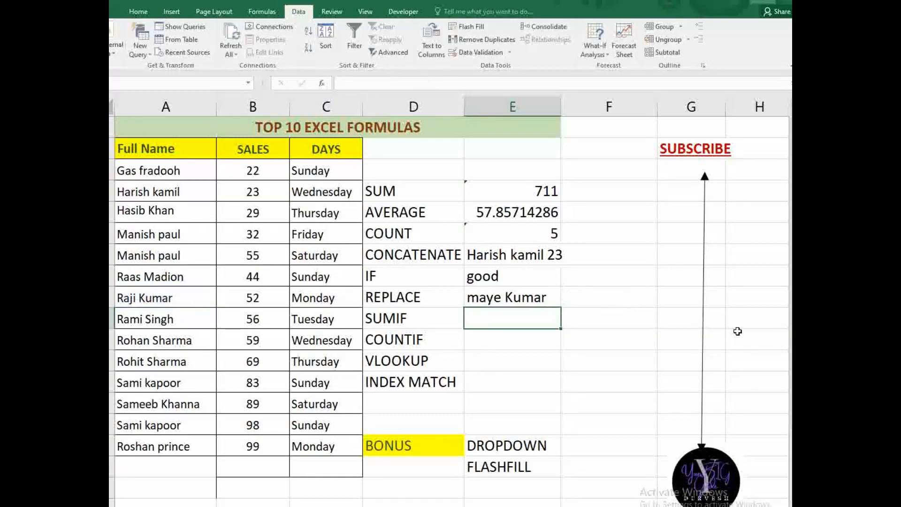
{"action": "left_click", "coordinate": [520, 293]}
{"action": "left_click", "coordinate": [517, 324]}
{"action": "left_click", "coordinate": [427, 195]}
- Enter a SUMIF over names A2:A16 with a repeated name as criteria, summing sales B2:B16 to 181
{"action": "left_click", "coordinate": [412, 325]}
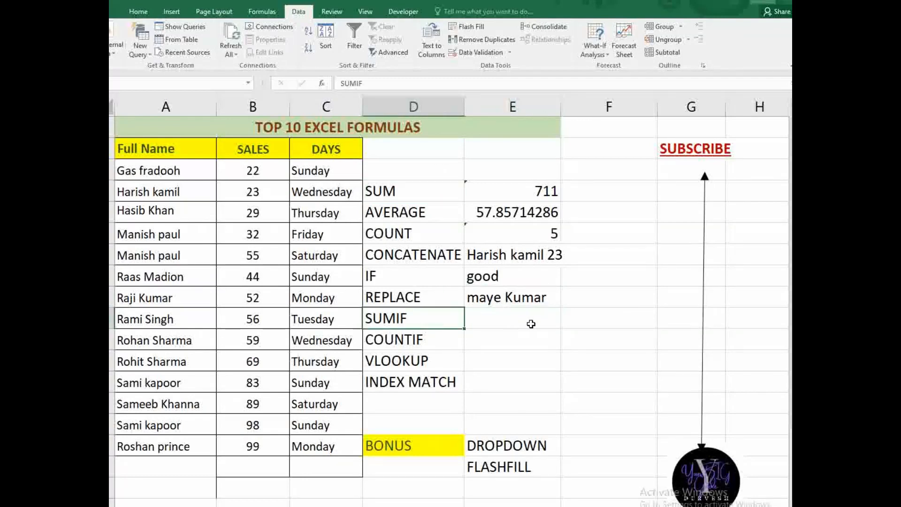
{"action": "left_click", "coordinate": [528, 323]}
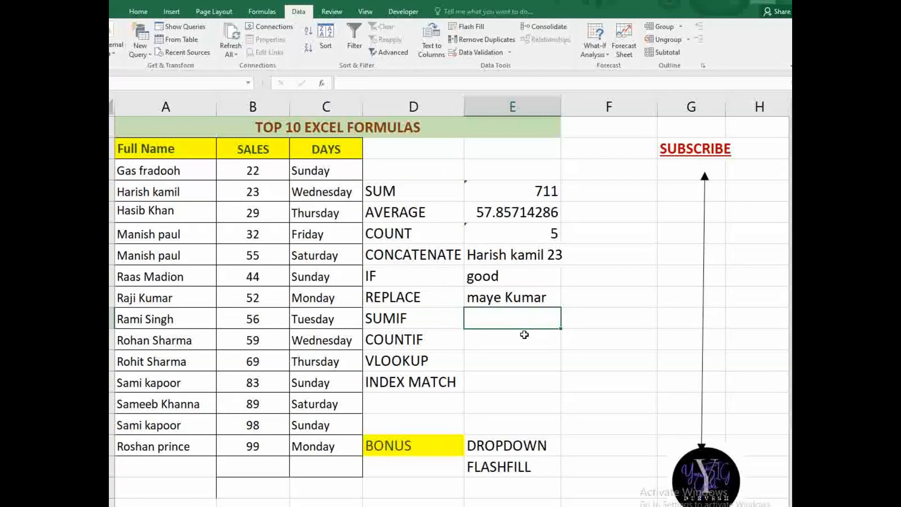
{"action": "type", "text": "=sumif"}
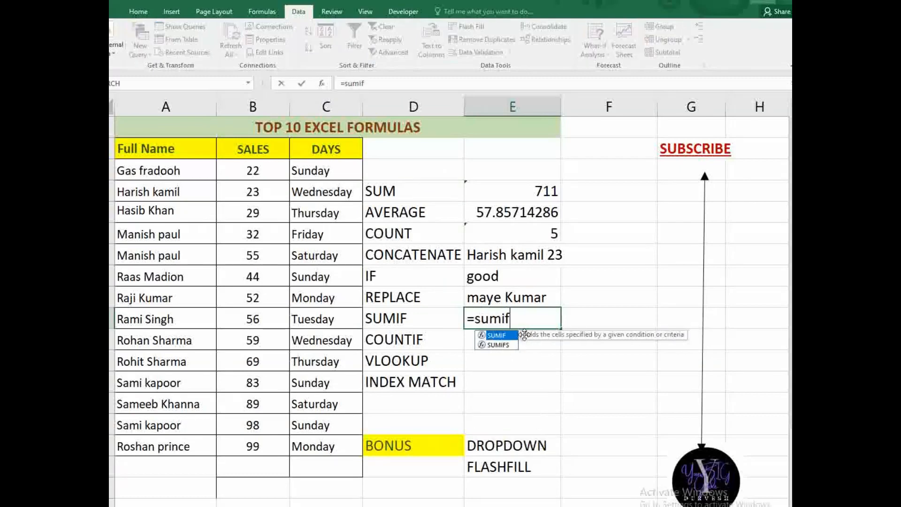
{"action": "key", "text": "Tab"}
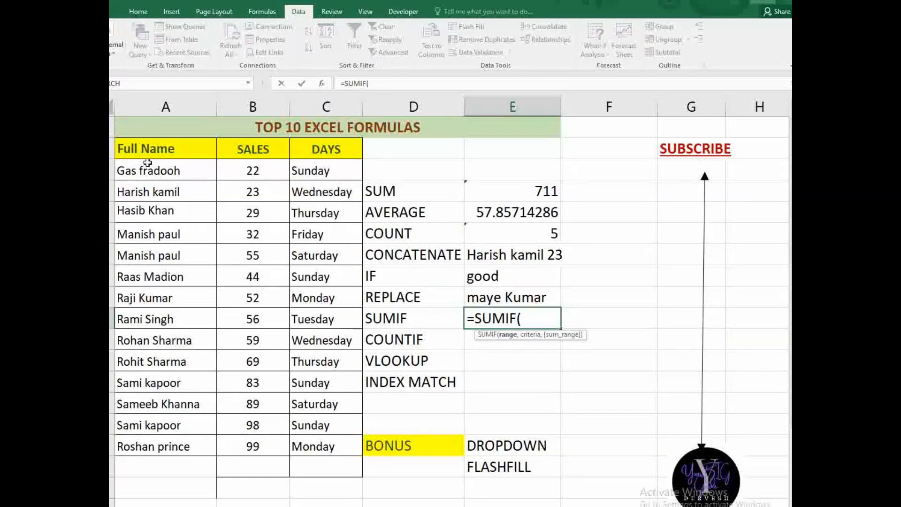
{"action": "left_click_drag", "start_coordinate": [155, 148], "coordinate": [157, 446]}
{"action": "type", "text": ","}
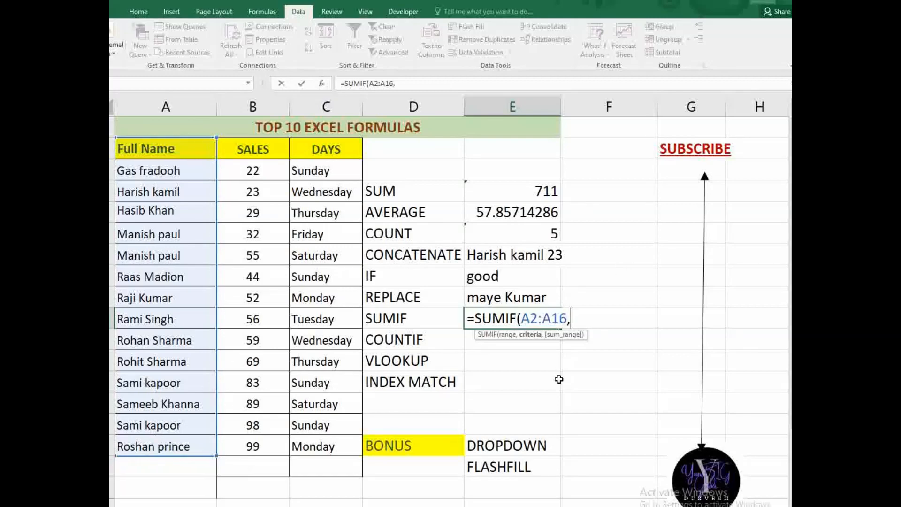
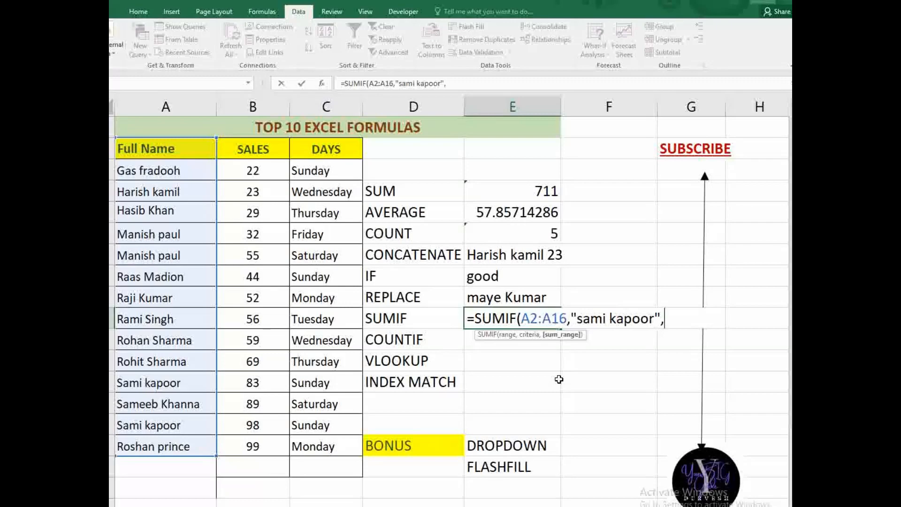
{"action": "left_click", "coordinate": [263, 141]}
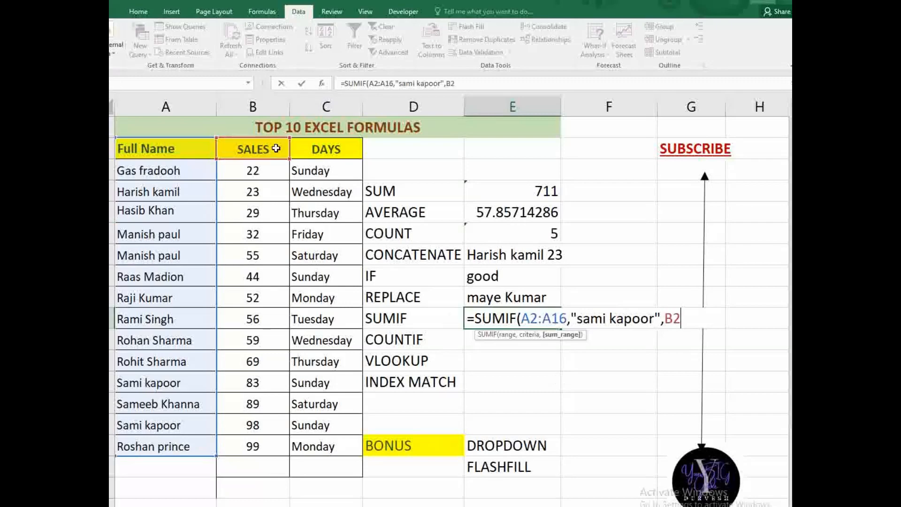
{"action": "left_click_drag", "start_coordinate": [276, 147], "coordinate": [271, 449]}
{"action": "left_click", "coordinate": [526, 324]}
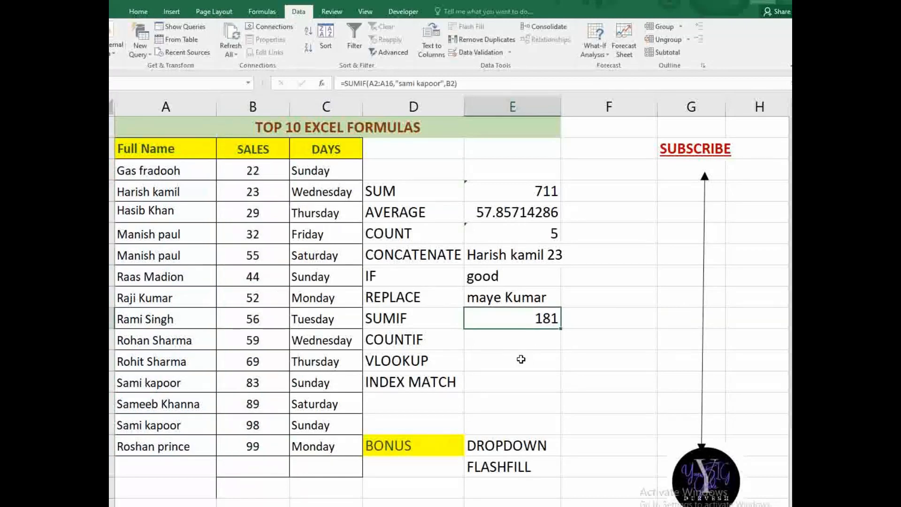
- Check the added sales values 98 and 83 against the SUMIF result
{"action": "left_click", "coordinate": [518, 337]}
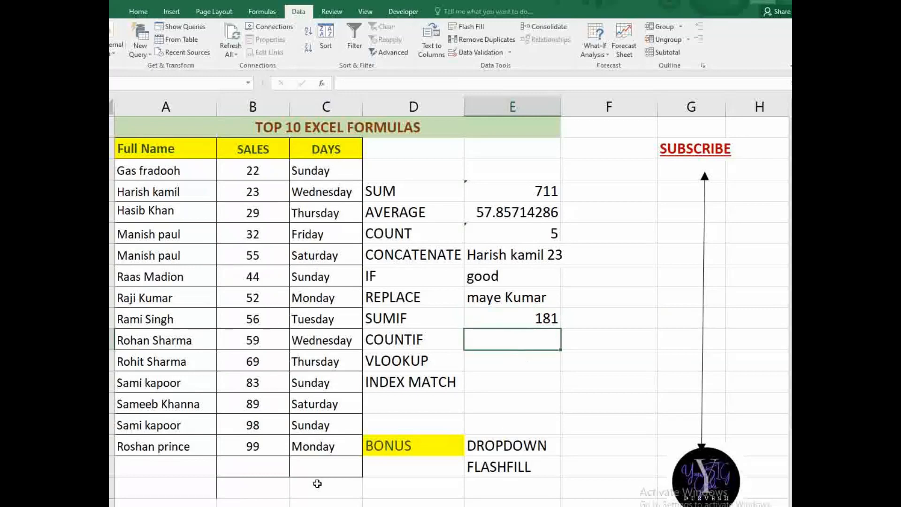
{"action": "left_click", "coordinate": [235, 425]}
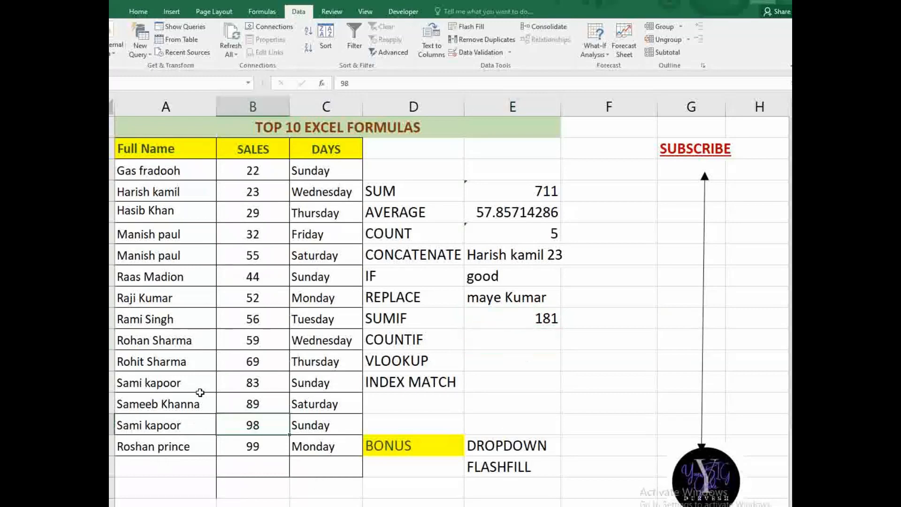
{"action": "left_click", "coordinate": [239, 390]}
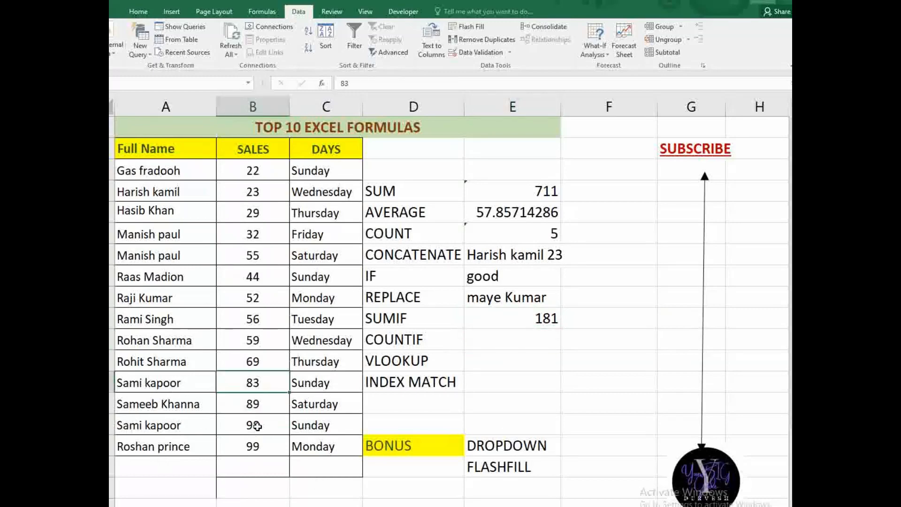
{"action": "left_click", "coordinate": [539, 308]}
{"action": "left_click", "coordinate": [506, 336]}
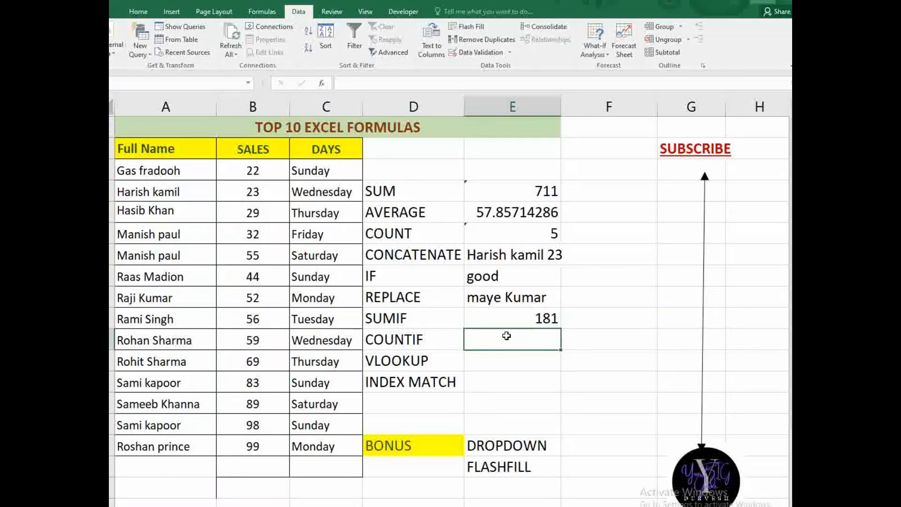
- Enter a COUNTIF beside the COUNTIF label counting one person's name in A2:A16
{"action": "type", "text": "="}
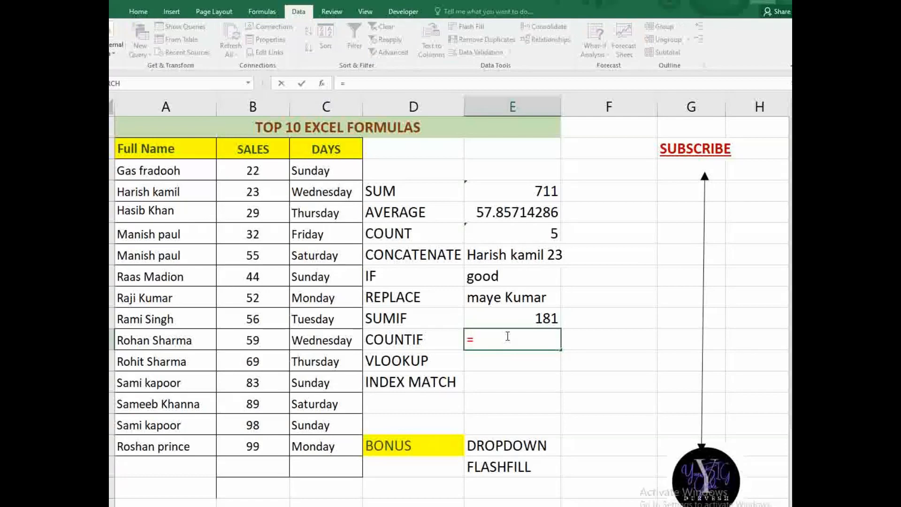
{"action": "type", "text": "couni"}
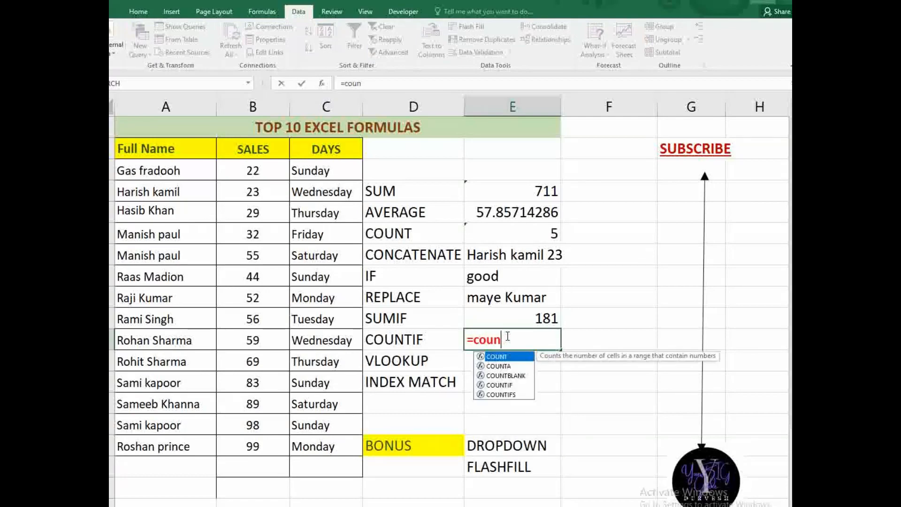
{"action": "key", "text": "BackSpace"}
{"action": "type", "text": "tif"}
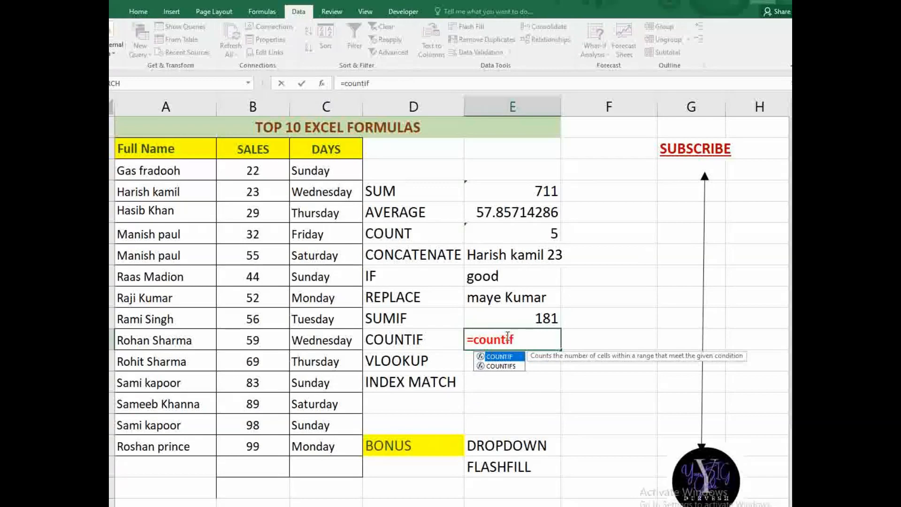
{"action": "key", "text": "Tab"}
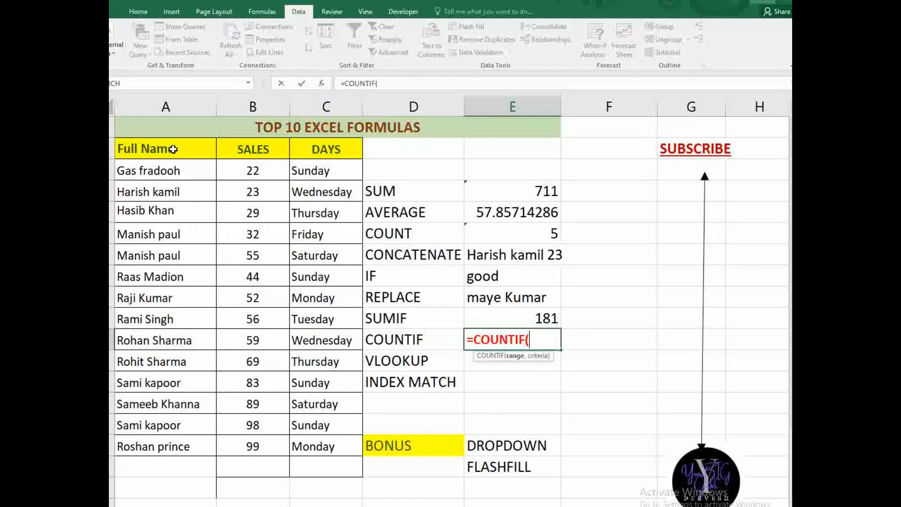
{"action": "left_click_drag", "start_coordinate": [173, 149], "coordinate": [167, 445]}
{"action": "type", "text": ","}
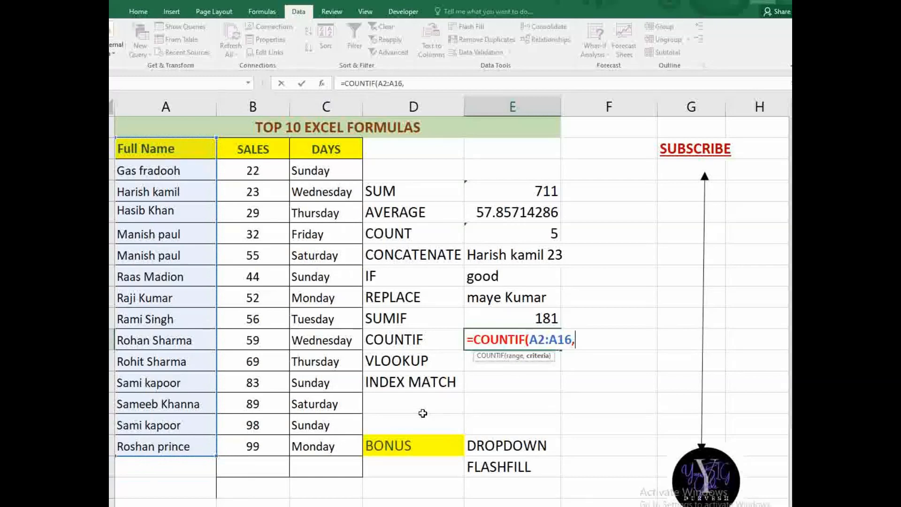
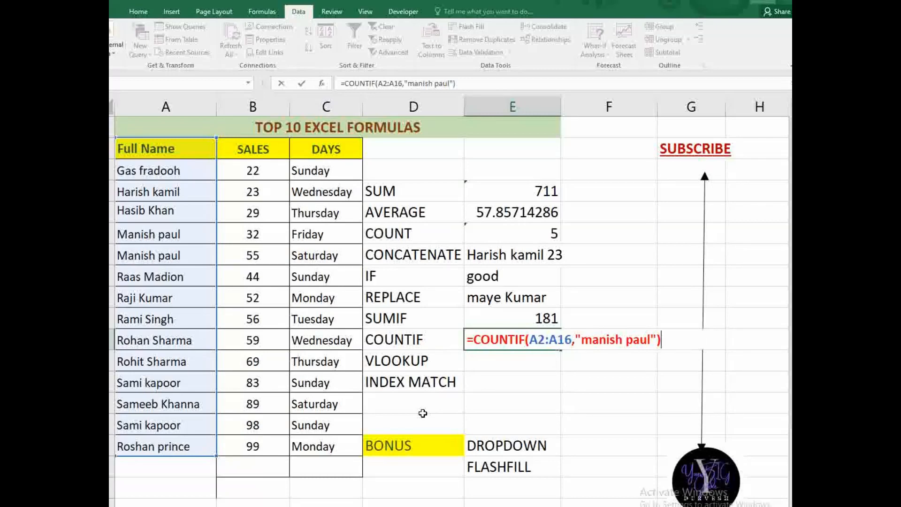
{"action": "key", "text": "Return"}
- Test the count by deleting the name in A5, then undo to restore the result of 2
{"action": "left_click", "coordinate": [531, 345]}
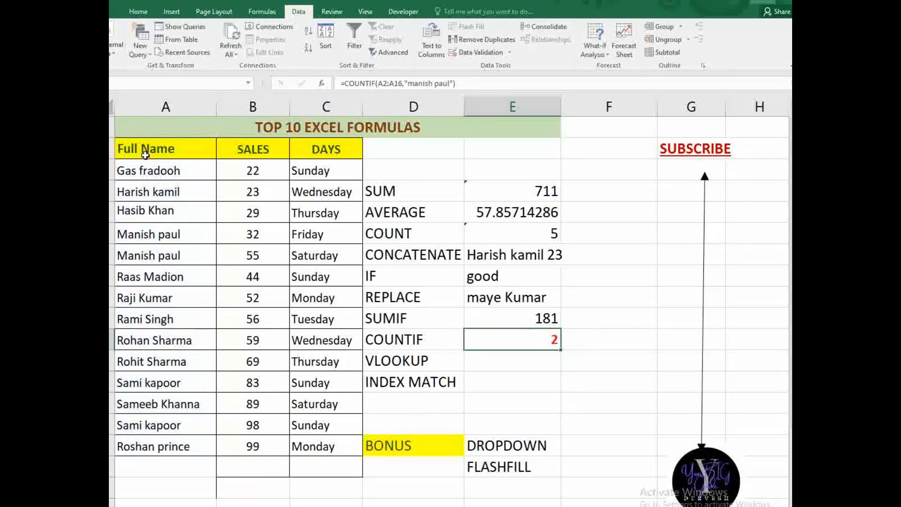
{"action": "left_click", "coordinate": [162, 254]}
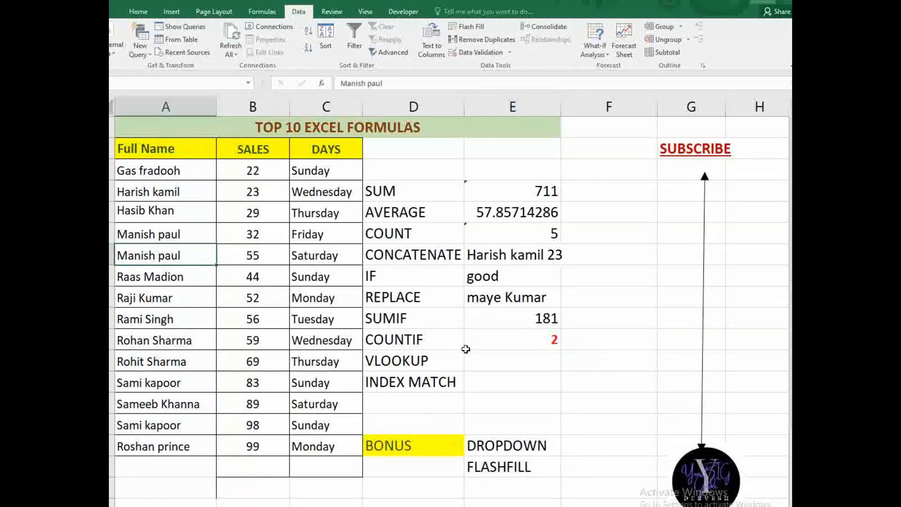
{"action": "left_click", "coordinate": [529, 344]}
{"action": "left_click", "coordinate": [175, 235]}
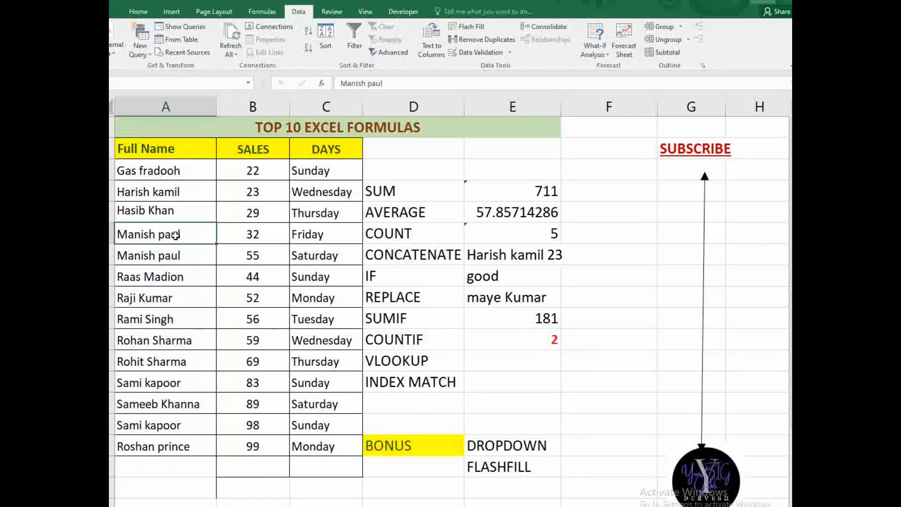
{"action": "key", "text": "Delete"}
{"action": "key", "text": "ctrl+z"}
{"action": "left_click", "coordinate": [533, 338]}
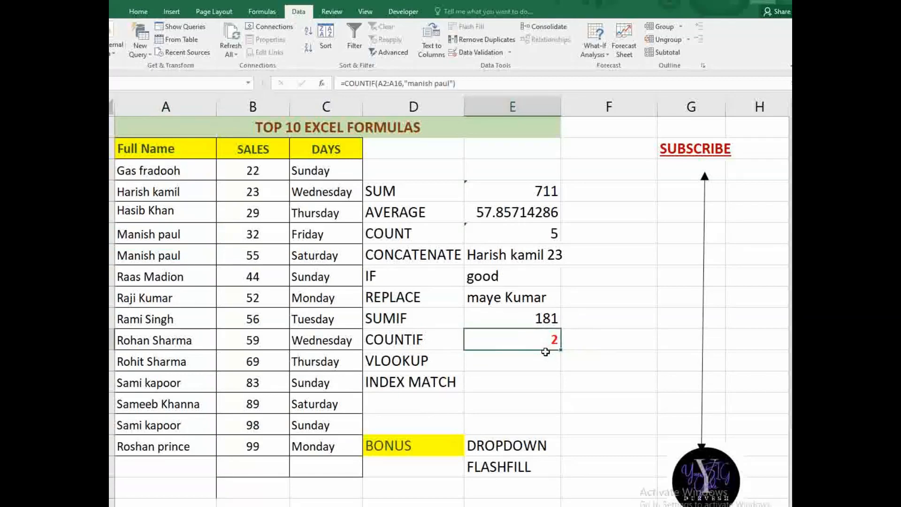
{"action": "left_click", "coordinate": [545, 355]}
{"action": "left_click", "coordinate": [539, 342]}
- Start =VLOOKUP(A5,A2:C16, in the cell beside the VLOOKUP label
{"action": "left_click", "coordinate": [511, 358]}
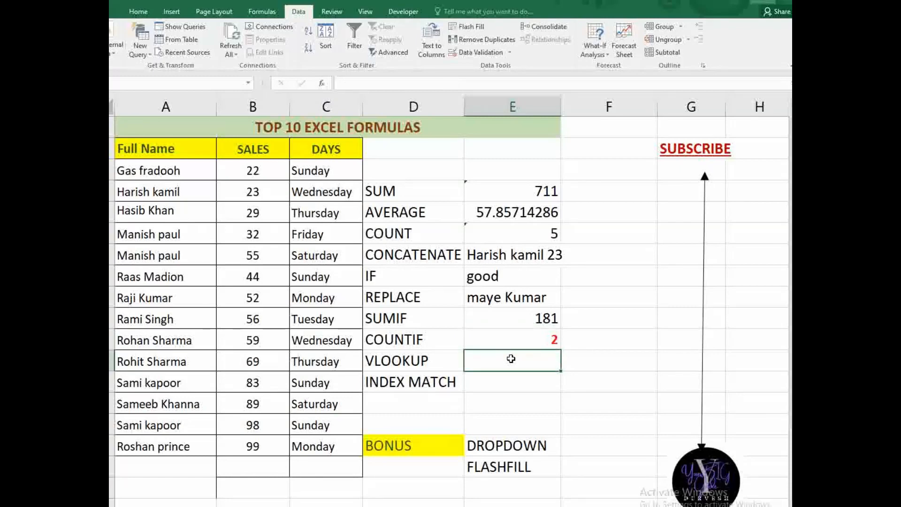
{"action": "type", "text": "="}
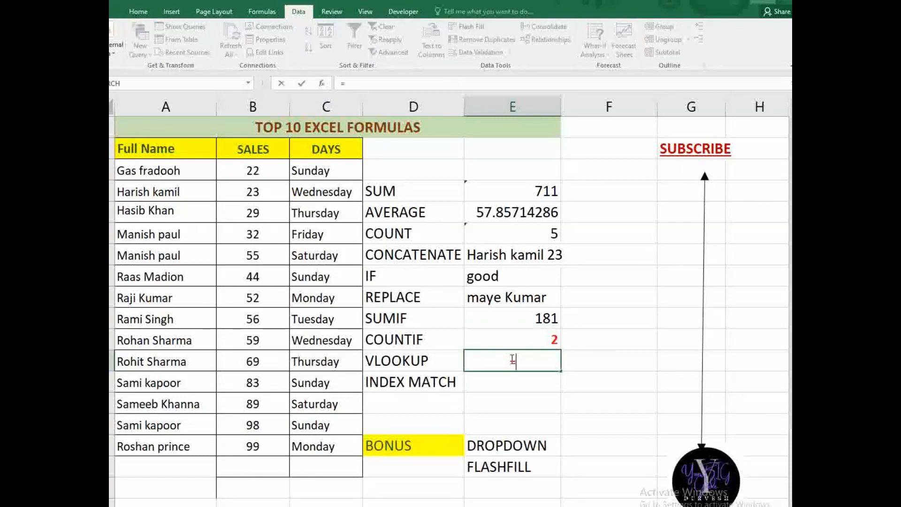
{"action": "type", "text": "vl"}
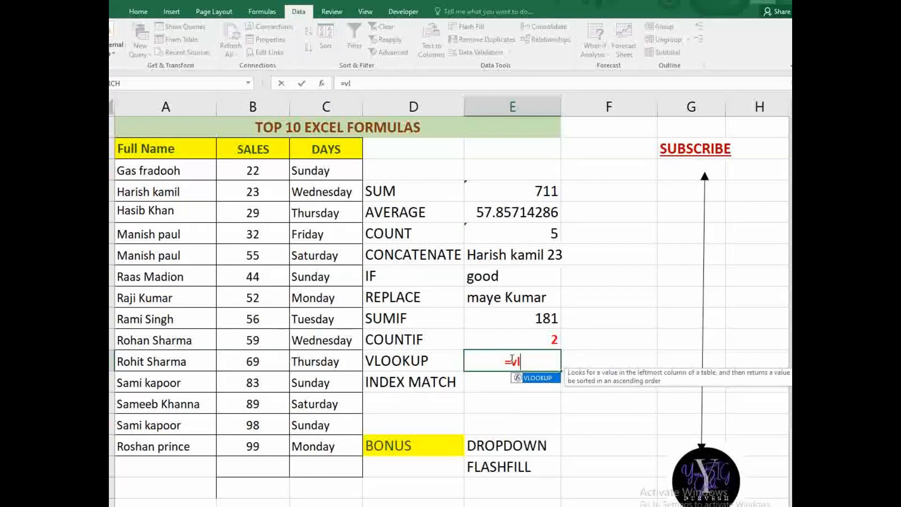
{"action": "key", "text": "Tab"}
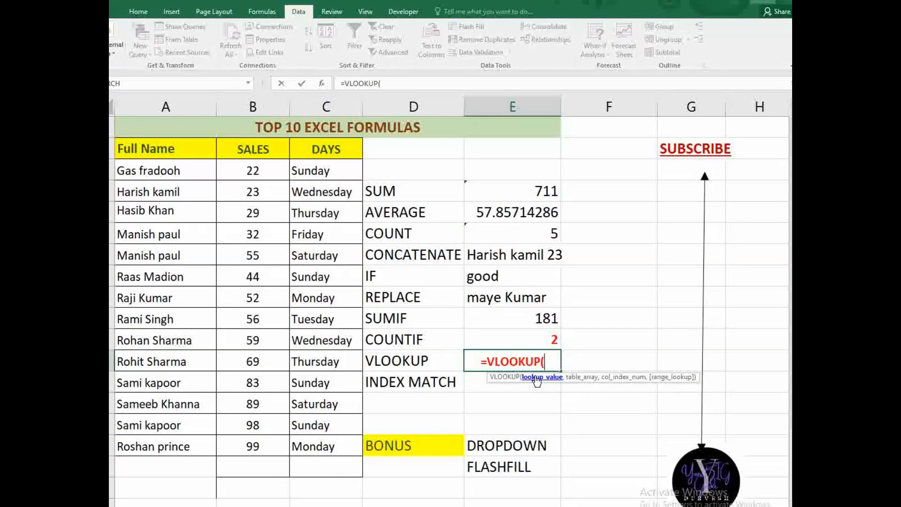
{"action": "left_click", "coordinate": [161, 211]}
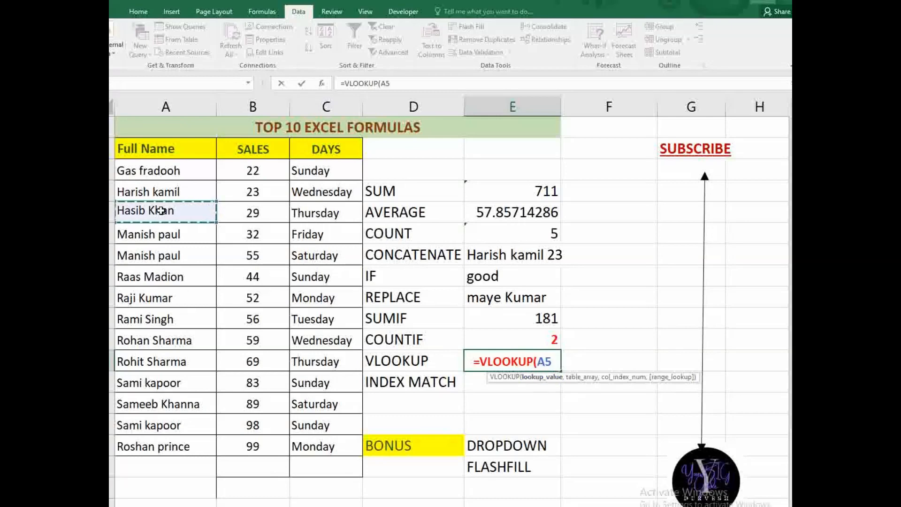
{"action": "type", "text": ","}
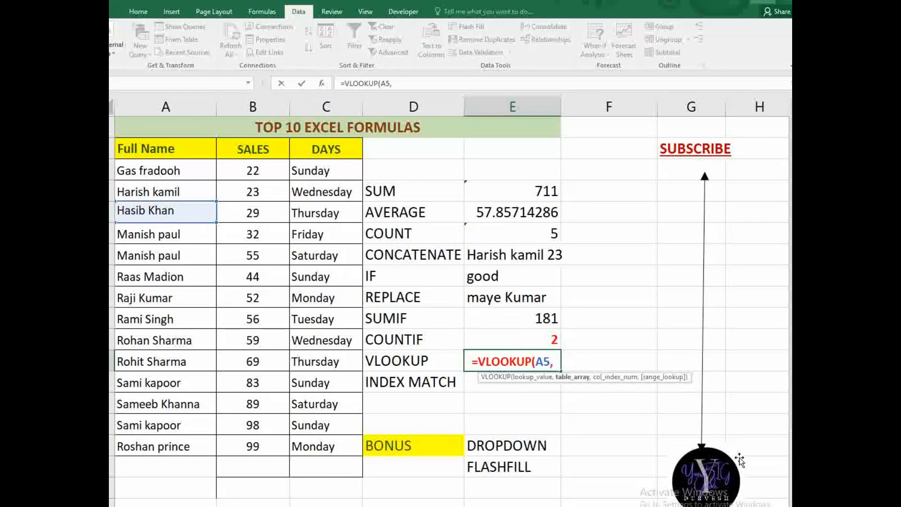
{"action": "left_click_drag", "start_coordinate": [132, 149], "coordinate": [336, 432]}
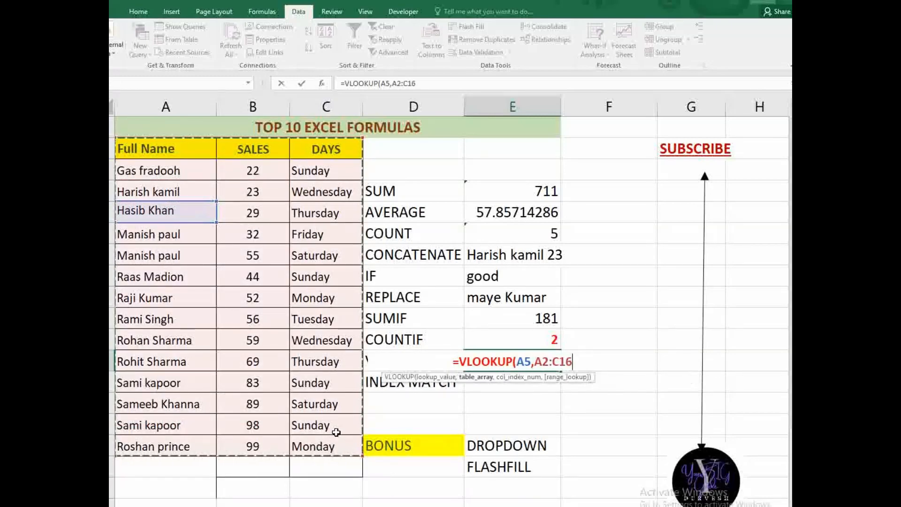
{"action": "type", "text": ",2,0"}
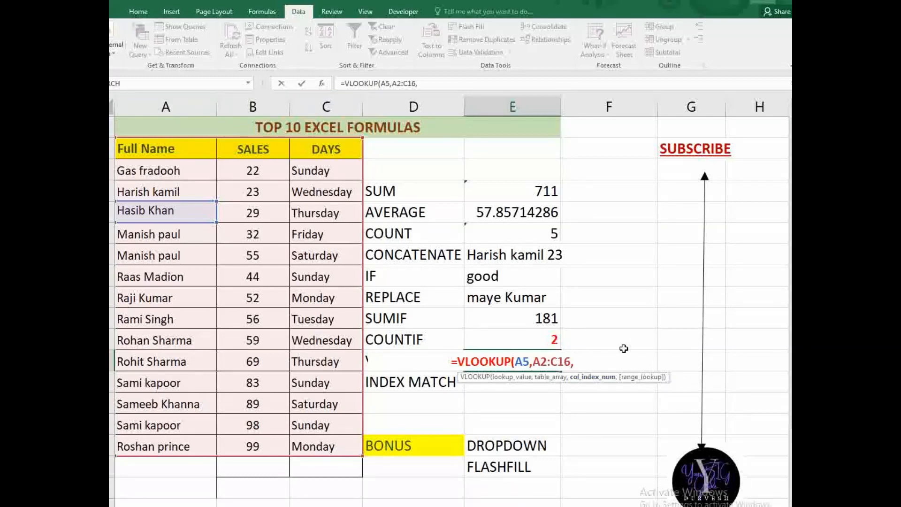
- Complete the lookup as =VLOOKUP(A5,A2:C16,2,0), returning 29
{"action": "type", "text": "2"}
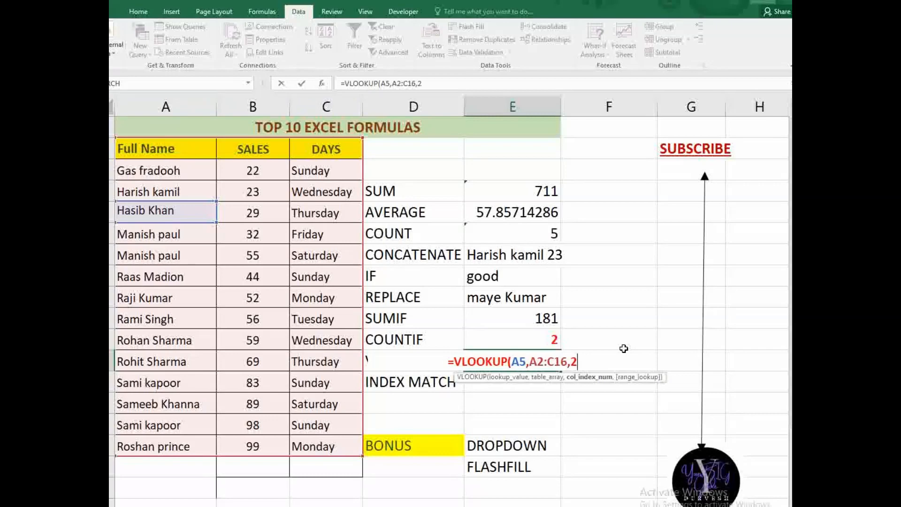
{"action": "type", "text": ","}
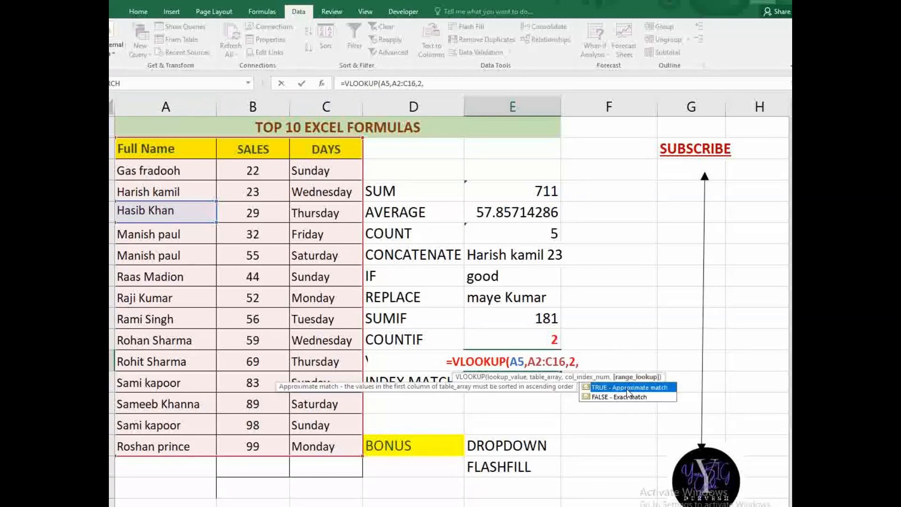
{"action": "type", "text": "0"}
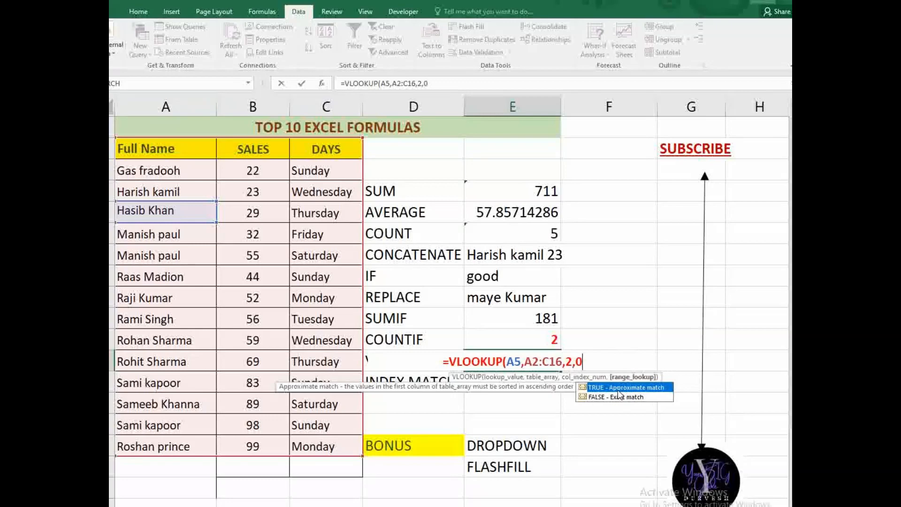
{"action": "type", "text": ")"}
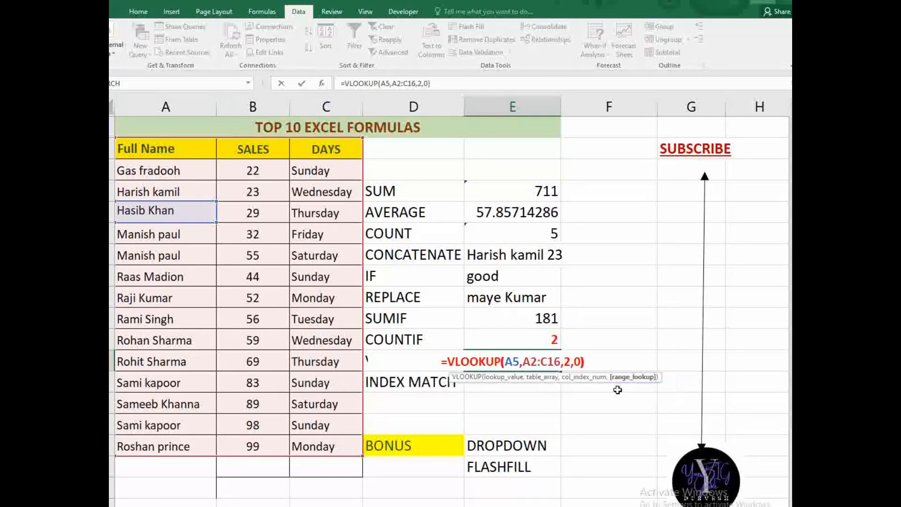
{"action": "key", "text": "Return"}
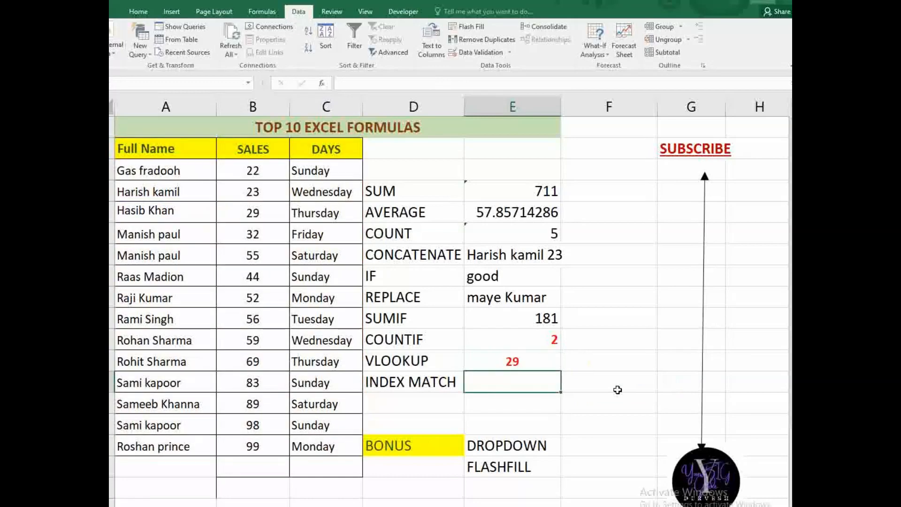
{"action": "left_click", "coordinate": [542, 352]}
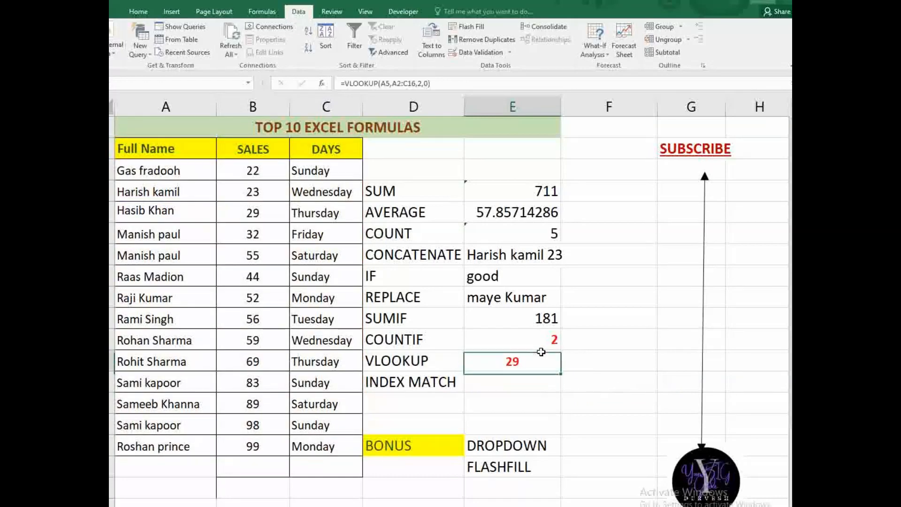
- Change B5's sales from 29 to 88 and confirm the VLOOKUP now shows 88
{"action": "left_click", "coordinate": [254, 216]}
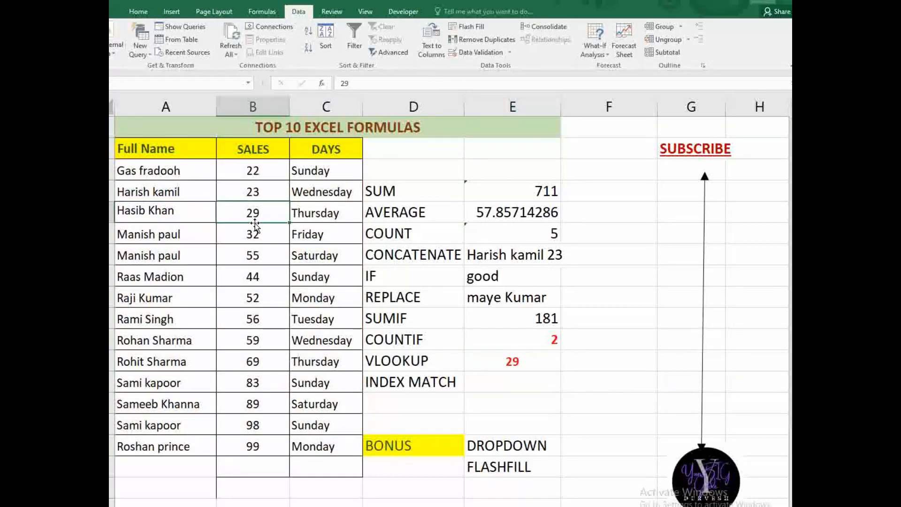
{"action": "type", "text": "88"}
{"action": "key", "text": "Return"}
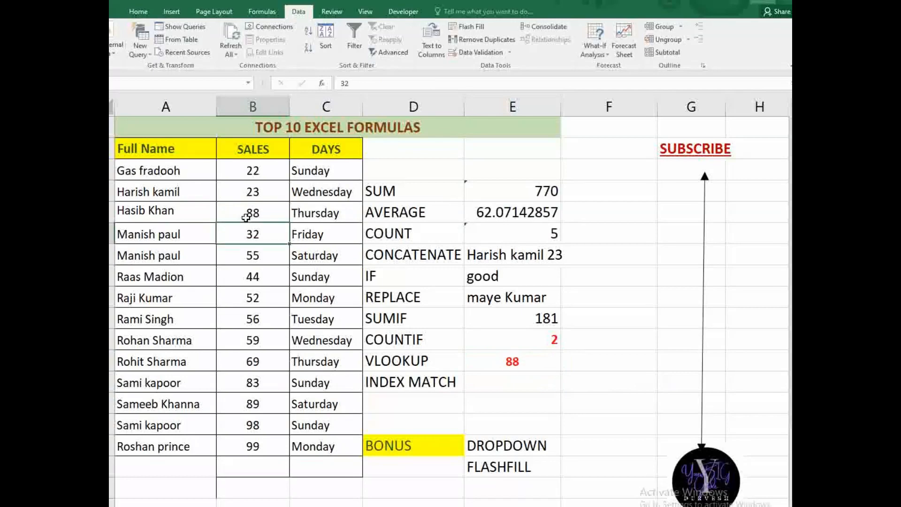
{"action": "left_click", "coordinate": [504, 366]}
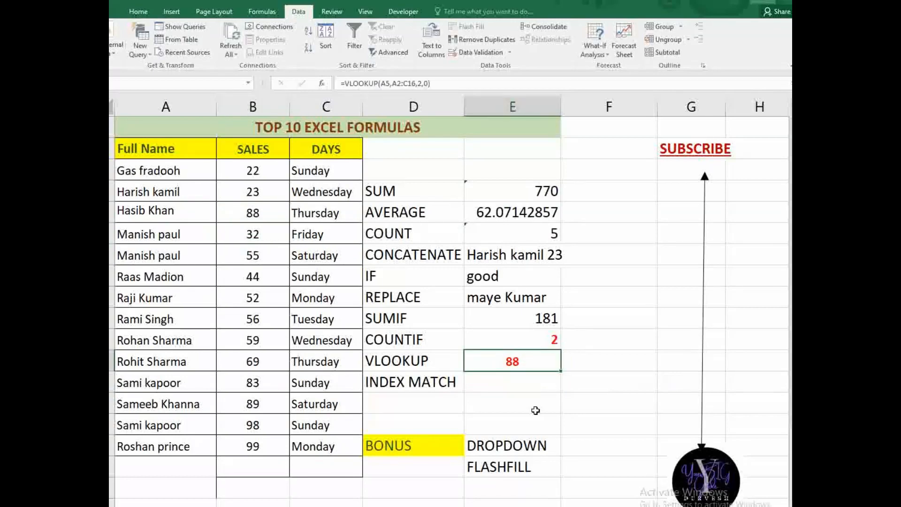
{"action": "left_click", "coordinate": [488, 378]}
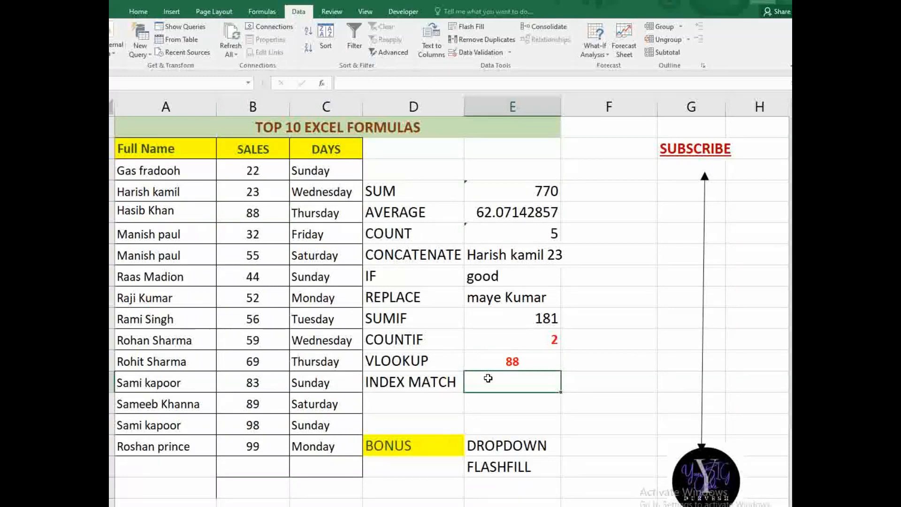
{"action": "type", "text": "=index"}
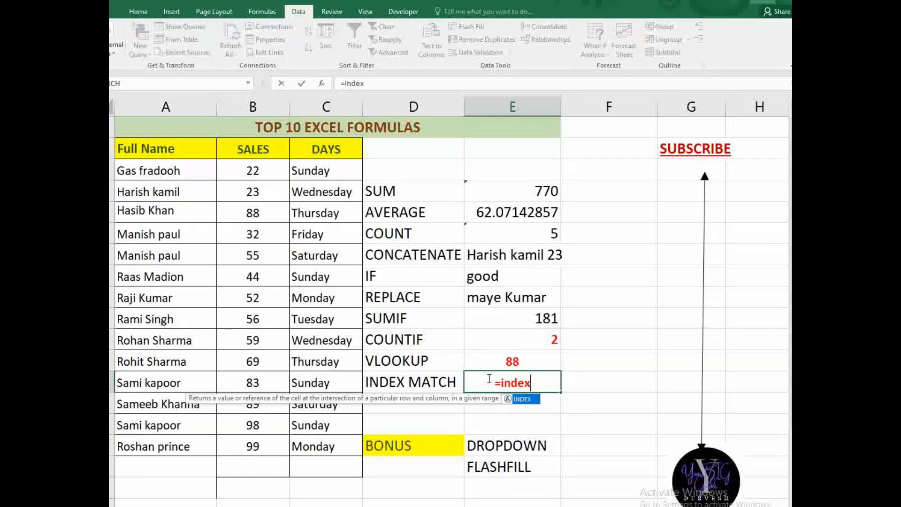
{"action": "key", "text": "Tab"}
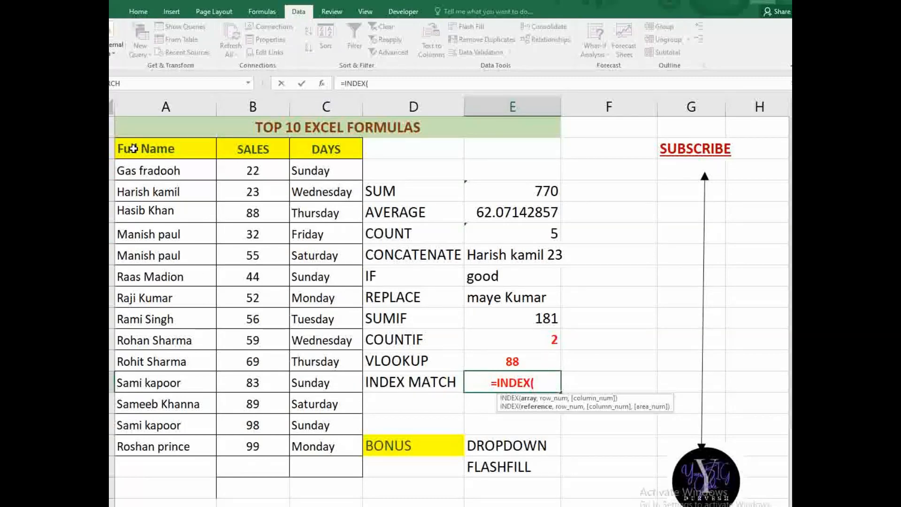
{"action": "left_click_drag", "start_coordinate": [133, 149], "coordinate": [270, 454]}
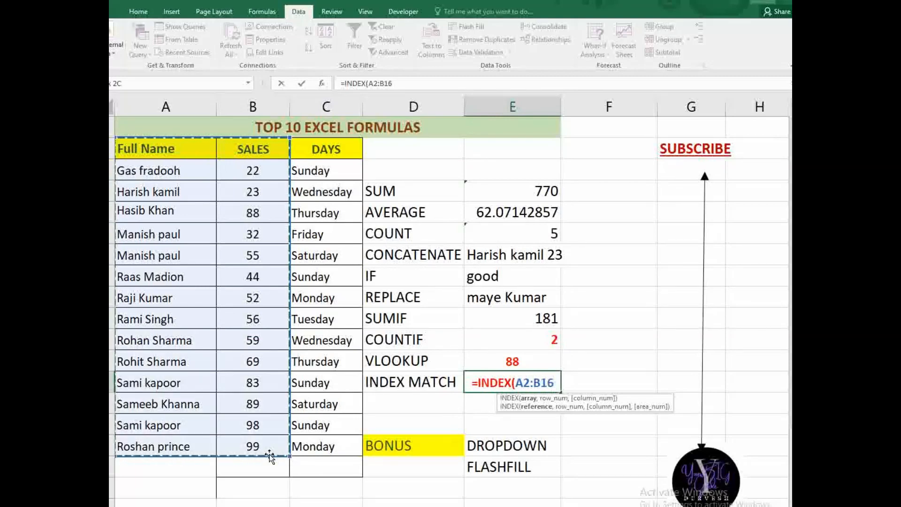
{"action": "type", "text": ","}
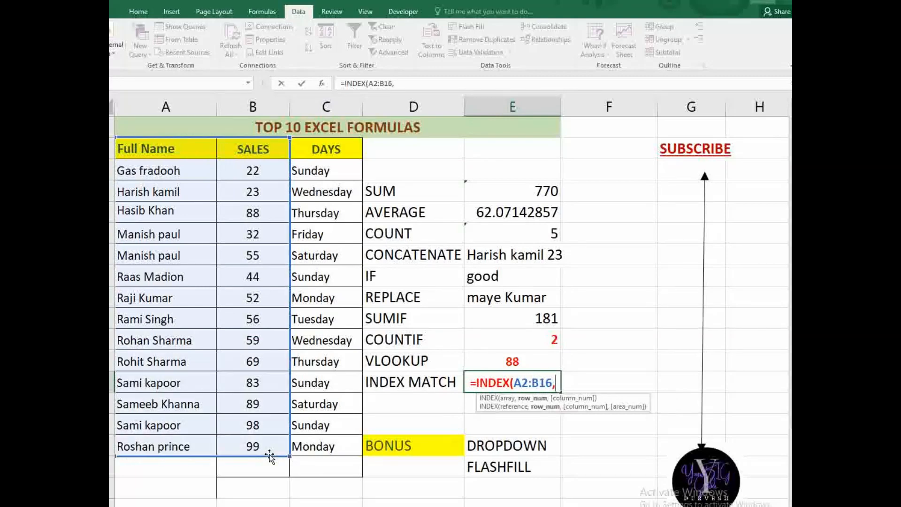
{"action": "type", "text": "2"}
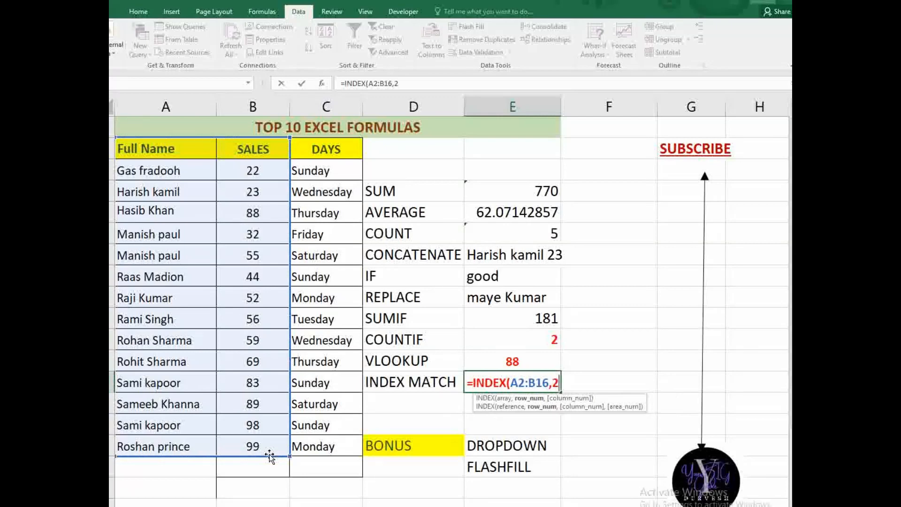
{"action": "type", "text": ","}
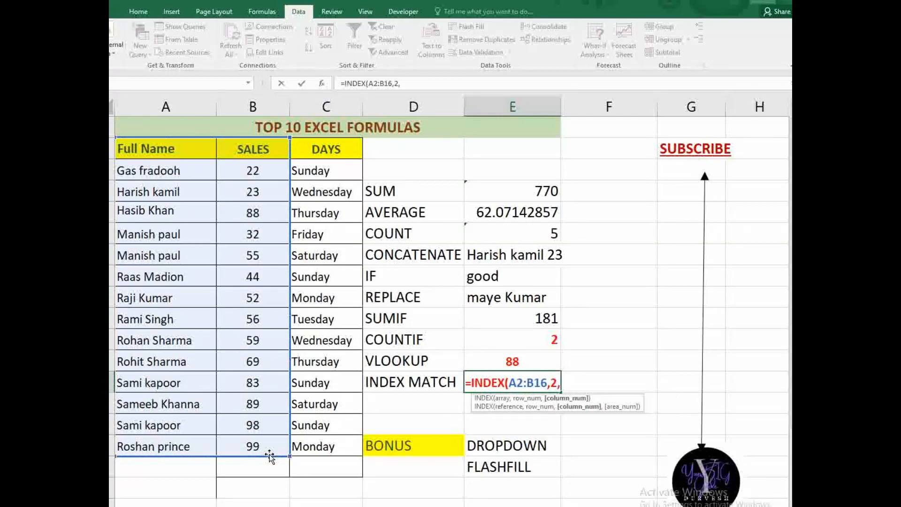
{"action": "type", "text": "5)"}
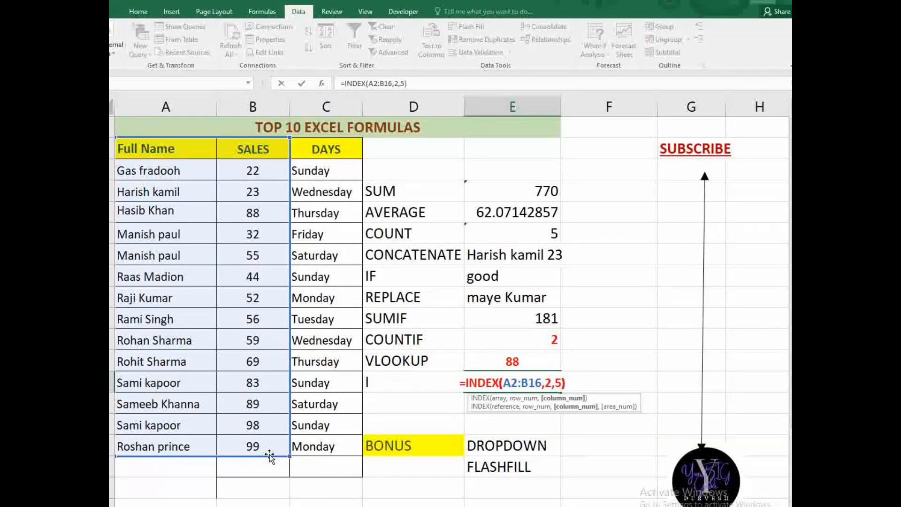
{"action": "key", "text": "Return"}
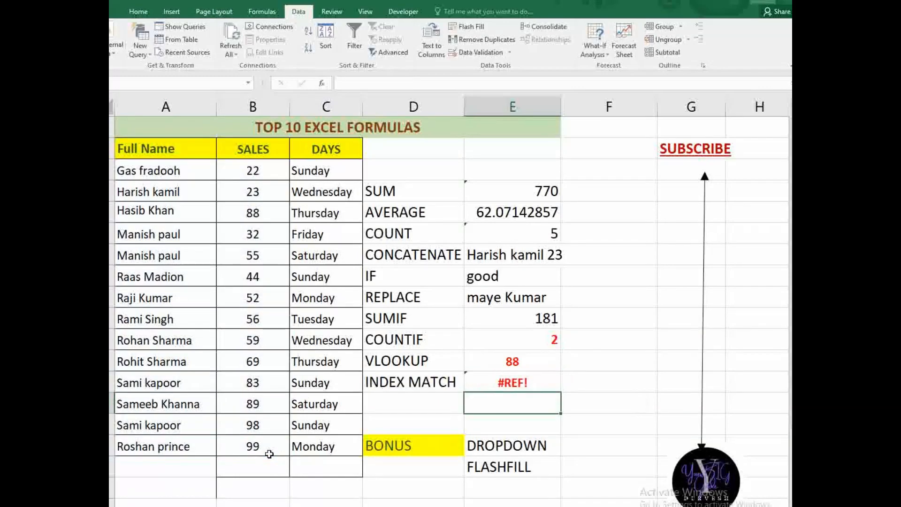
{"action": "left_click", "coordinate": [538, 382]}
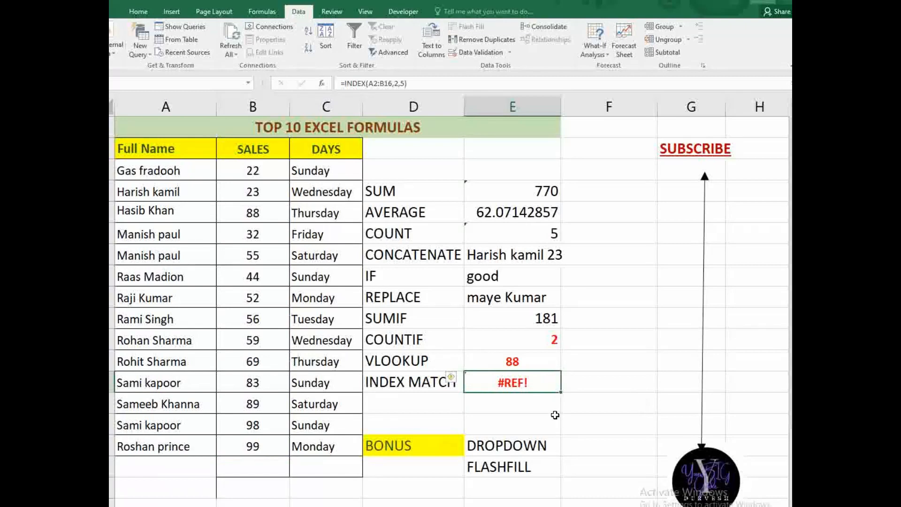
{"action": "key", "text": "Delete"}
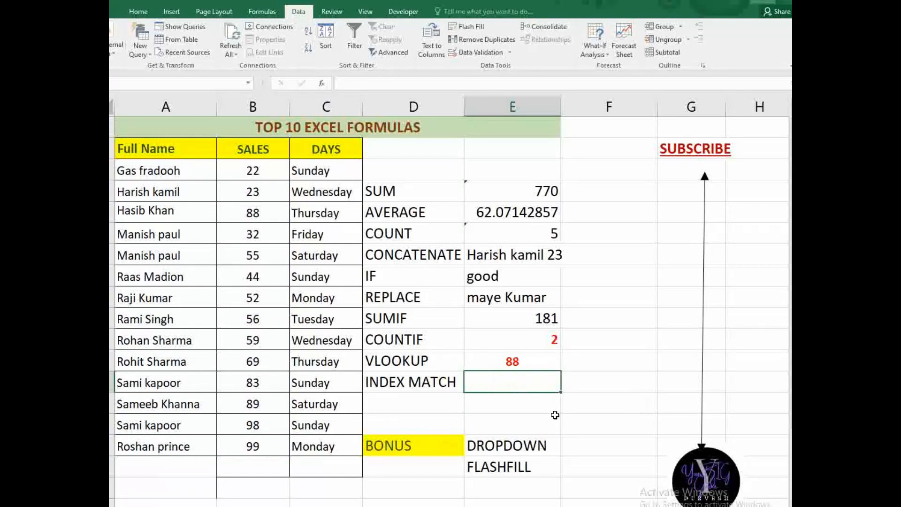
- Enter =INDEX(A2:C16,2,4) in the INDEX MATCH cell, which returns #REF!
{"action": "type", "text": "=index"}
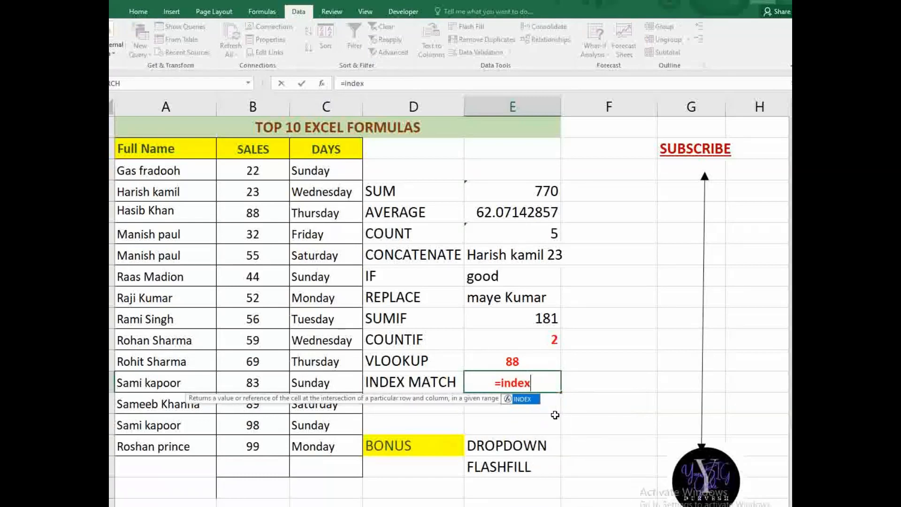
{"action": "key", "text": "Tab"}
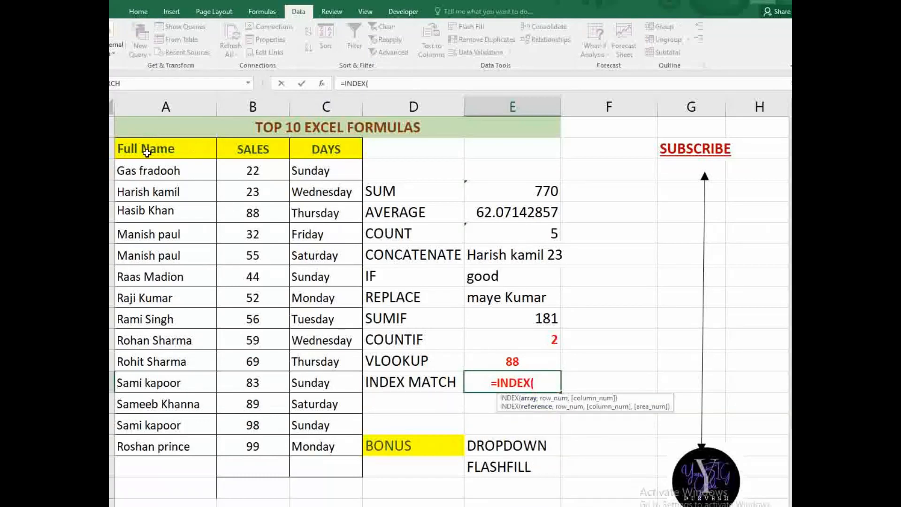
{"action": "left_click_drag", "start_coordinate": [153, 144], "coordinate": [320, 446]}
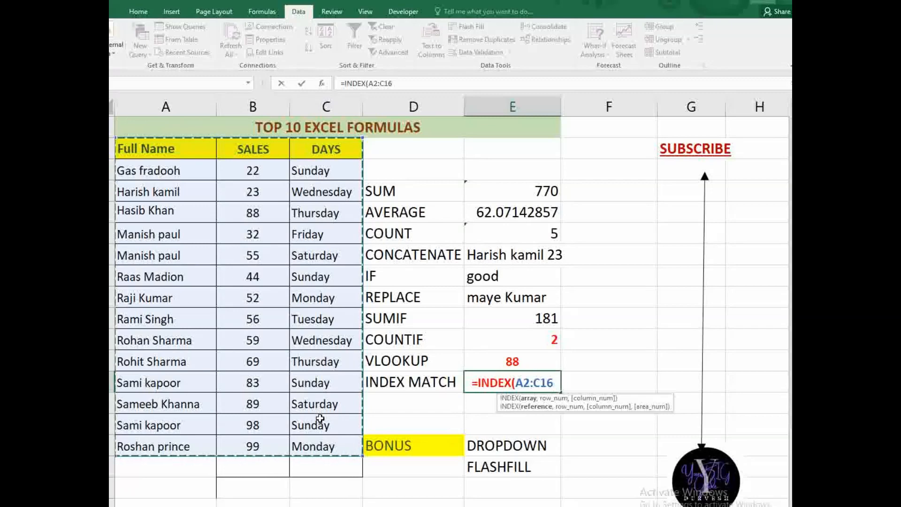
{"action": "type", "text": ","}
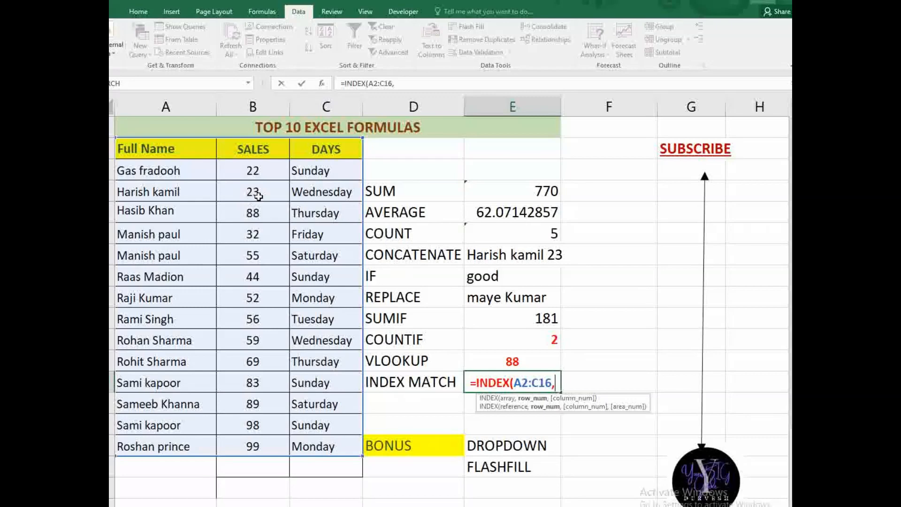
{"action": "type", "text": "2,"}
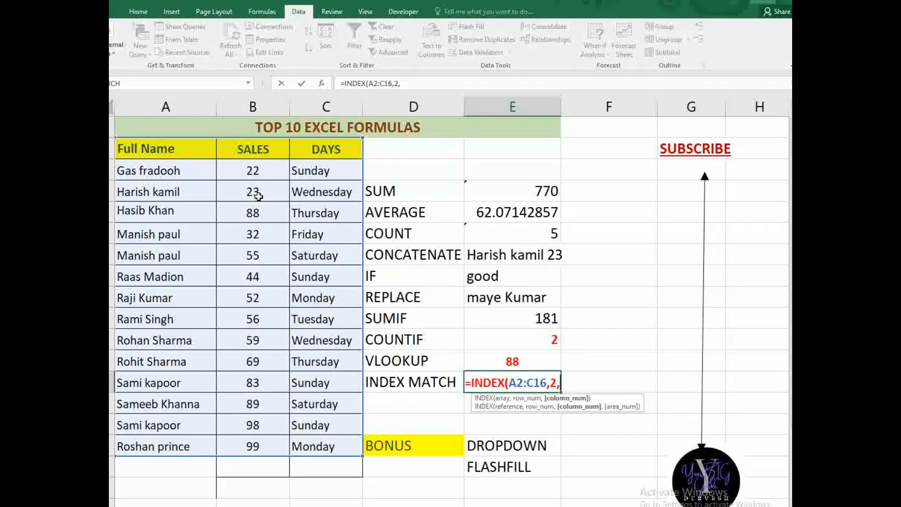
{"action": "type", "text": "4"}
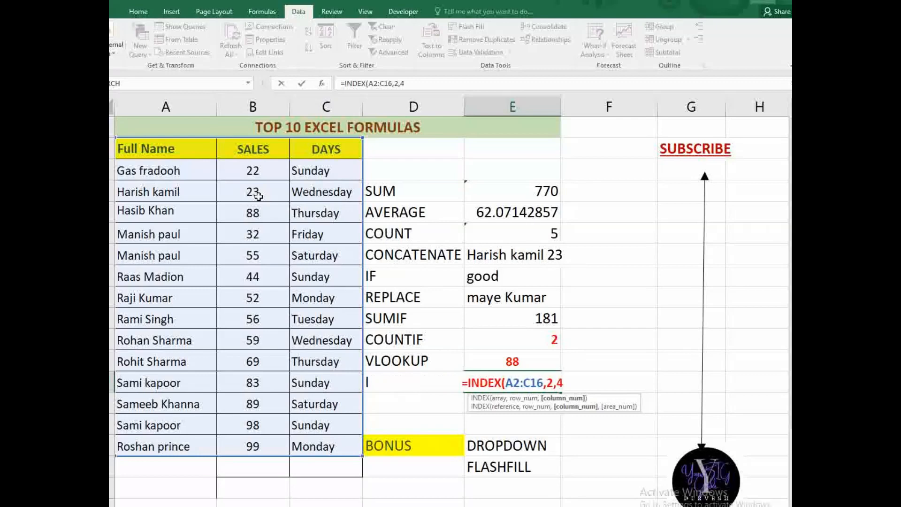
{"action": "key", "text": "Return"}
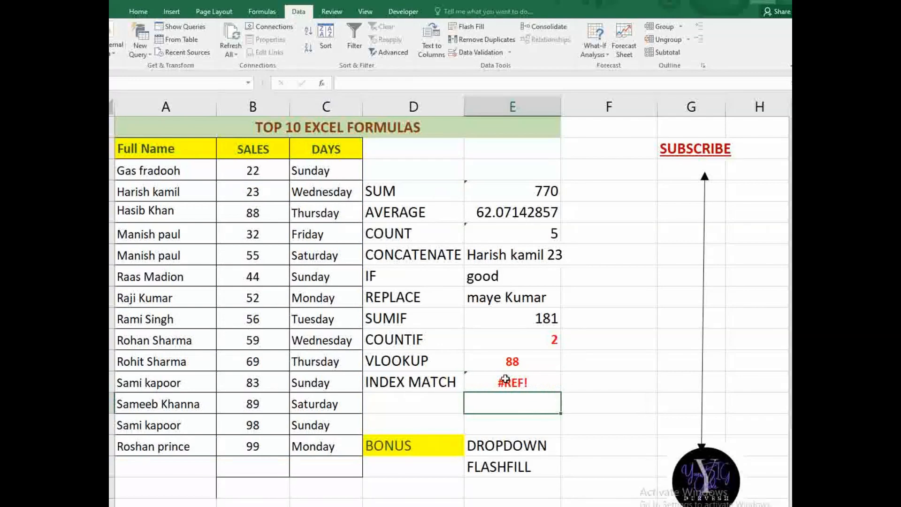
{"action": "left_click", "coordinate": [505, 379]}
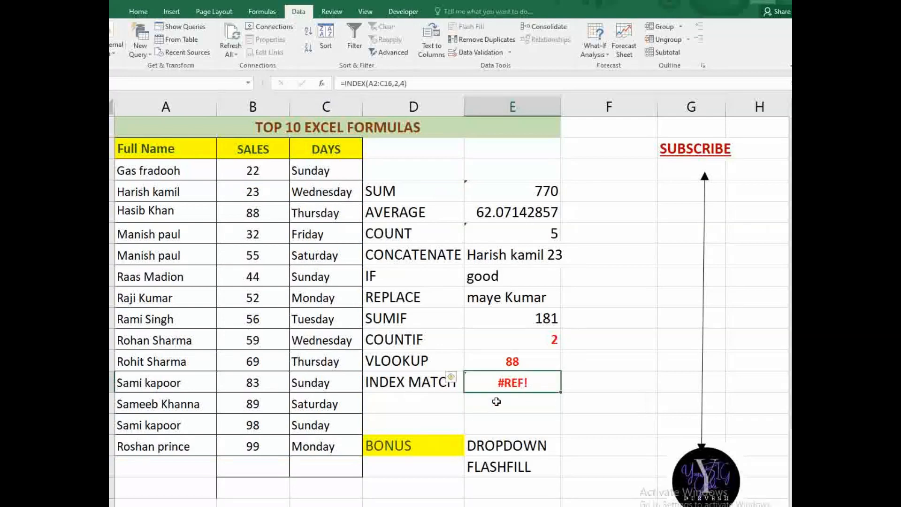
{"action": "key", "text": "F2"}
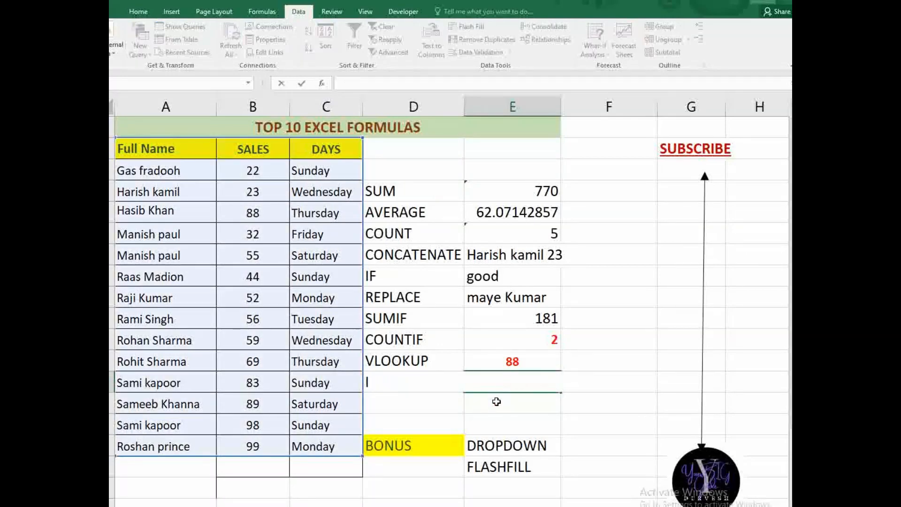
{"action": "key", "text": "Return"}
{"action": "key", "text": "Up"}
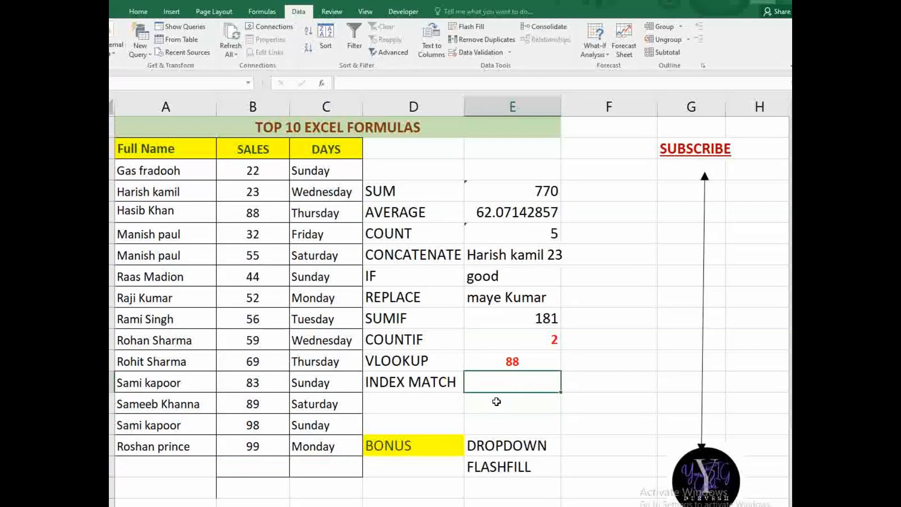
{"action": "type", "text": "inde"}
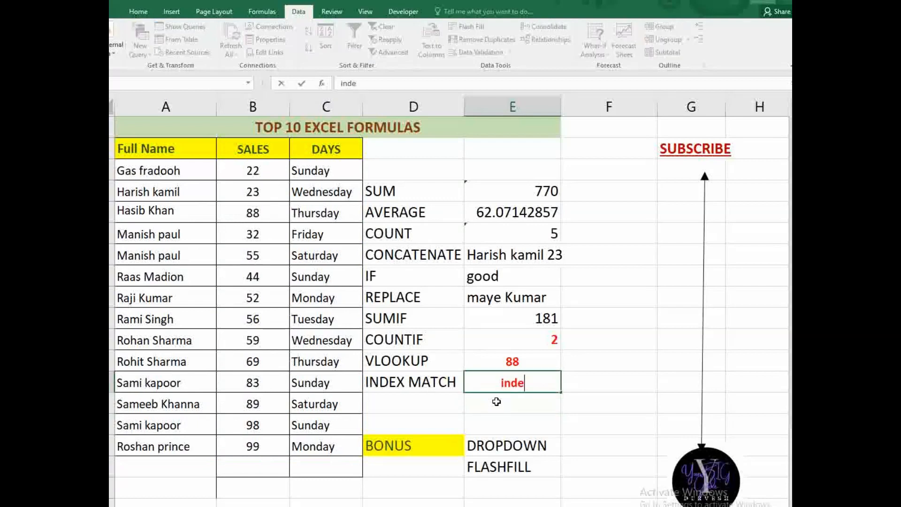
{"action": "type", "text": "x"}
{"action": "key", "text": "BackSpace"}
{"action": "key", "text": "BackSpace"}
{"action": "key", "text": "BackSpace"}
{"action": "key", "text": "BackSpace"}
{"action": "key", "text": "BackSpace"}
{"action": "type", "text": "=in"}
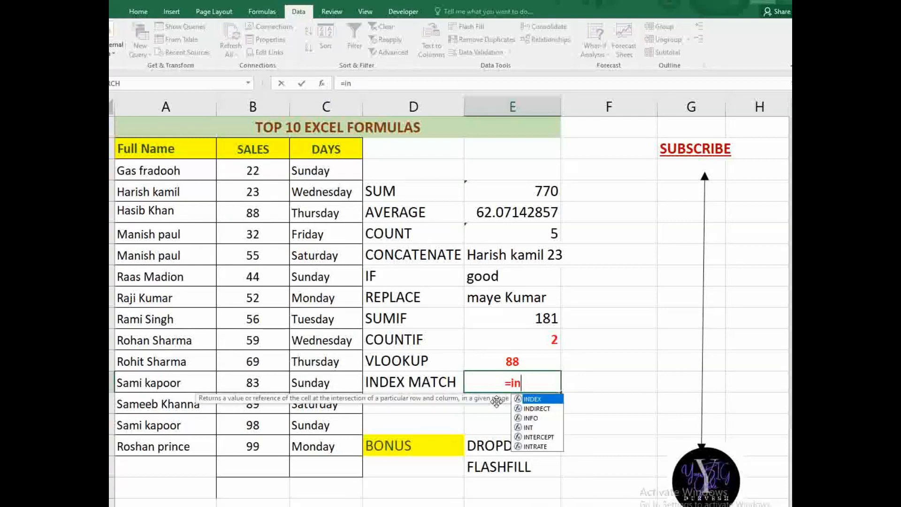
{"action": "type", "text": "dex"}
{"action": "key", "text": "Tab"}
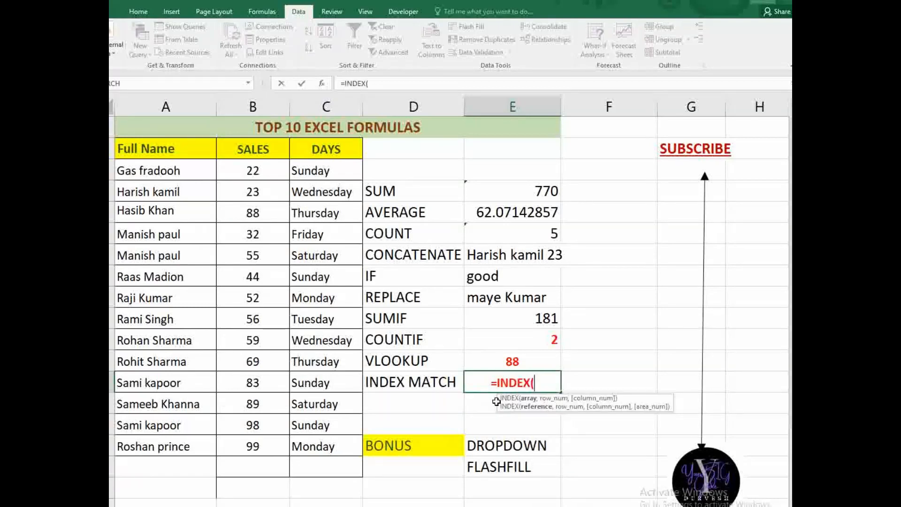
{"action": "left_click_drag", "start_coordinate": [149, 148], "coordinate": [141, 432]}
{"action": "type", "text": ","}
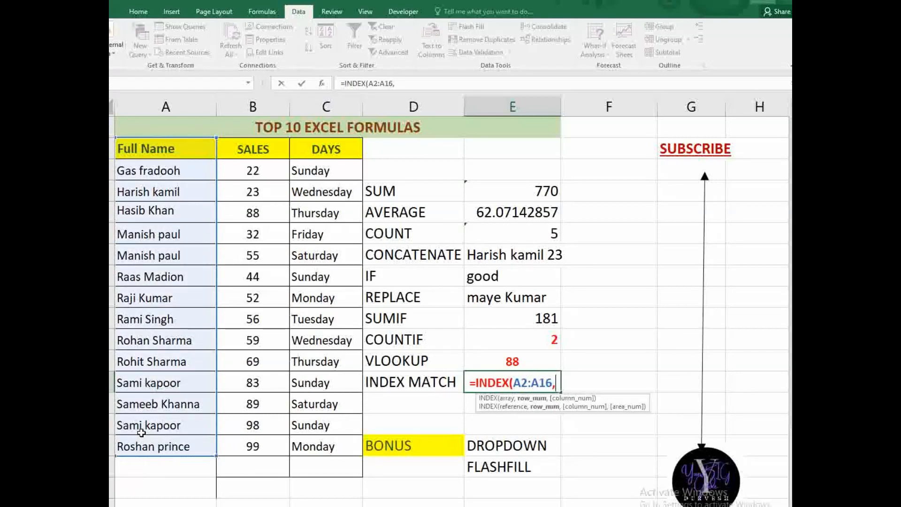
{"action": "type", "text": "4,"}
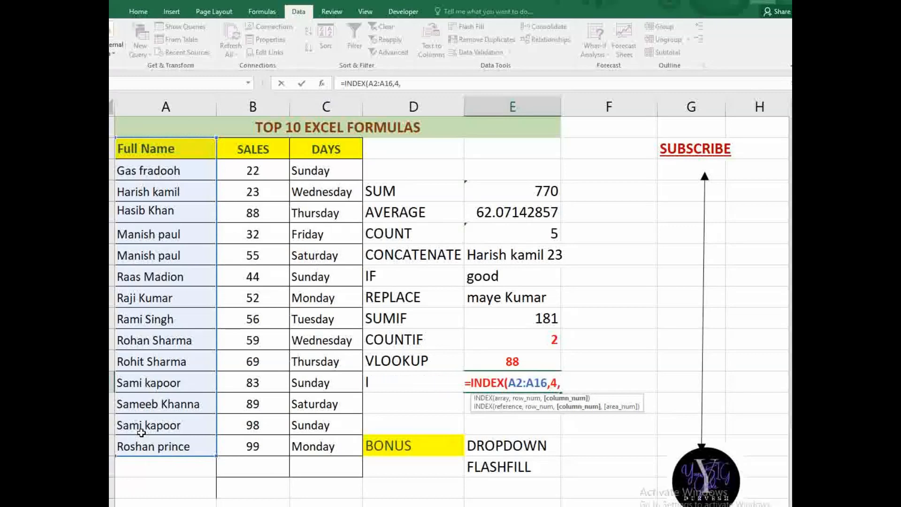
{"action": "type", "text": "4"}
{"action": "key", "text": "BackSpace"}
{"action": "key", "text": "BackSpace"}
{"action": "key", "text": "BackSpace"}
{"action": "type", "text": "2"}
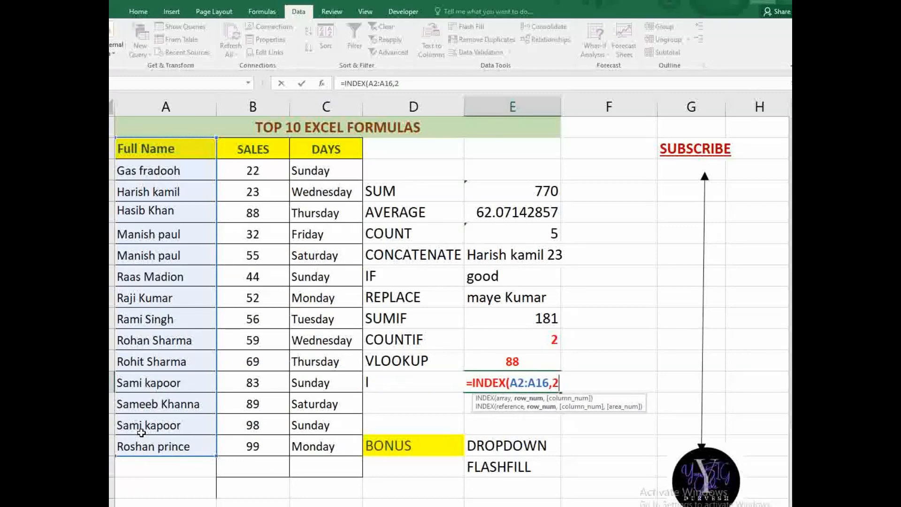
{"action": "type", "text": ",4"}
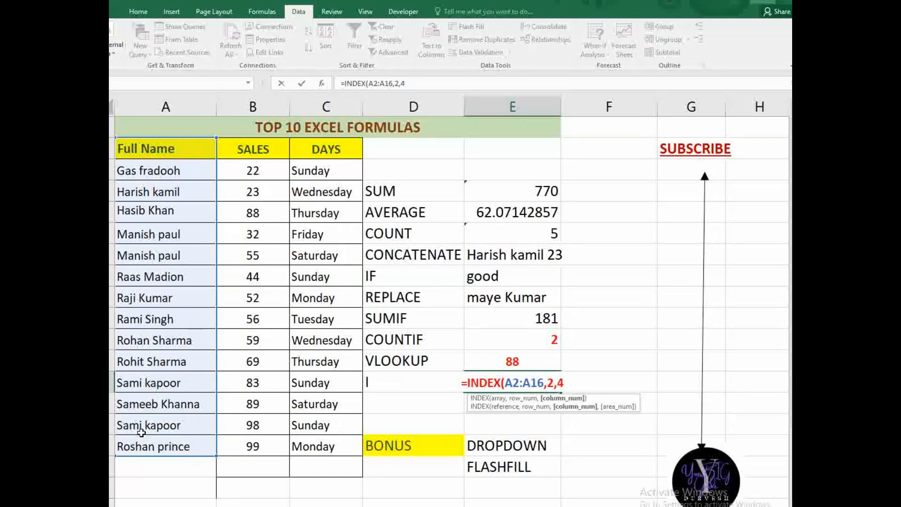
{"action": "type", "text": ")"}
{"action": "key", "text": "Return"}
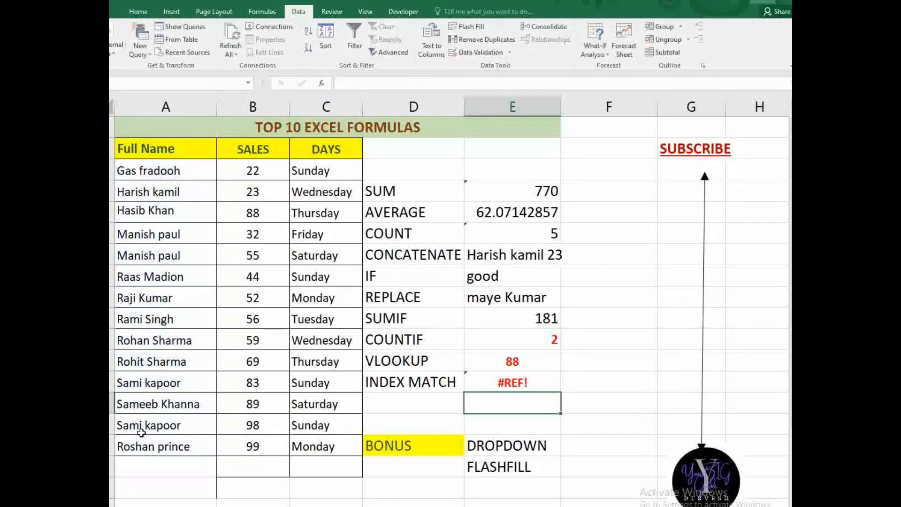
{"action": "left_click", "coordinate": [516, 384]}
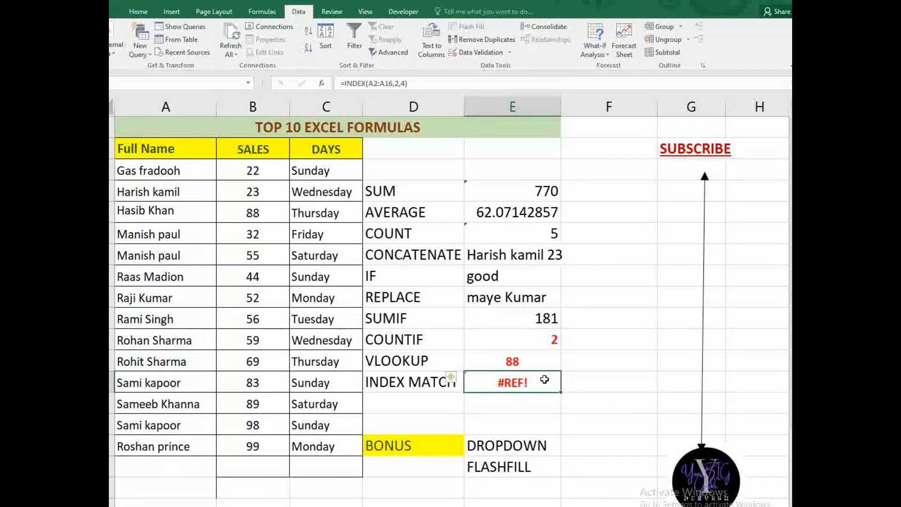
{"action": "key", "text": "Delete"}
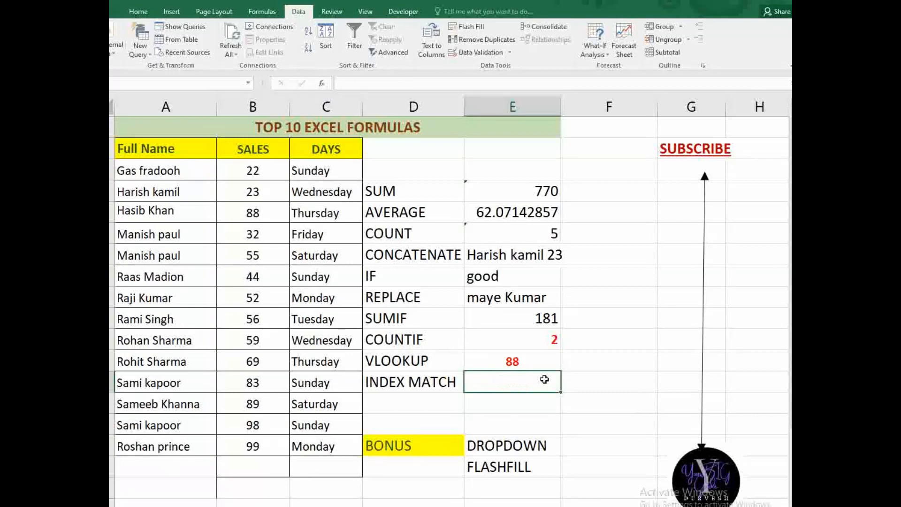
- Enter =INDEX(B2:B16,MATCH(A9,A2:A16,0)) in E13 so it returns the sales value 52
{"action": "type", "text": "="}
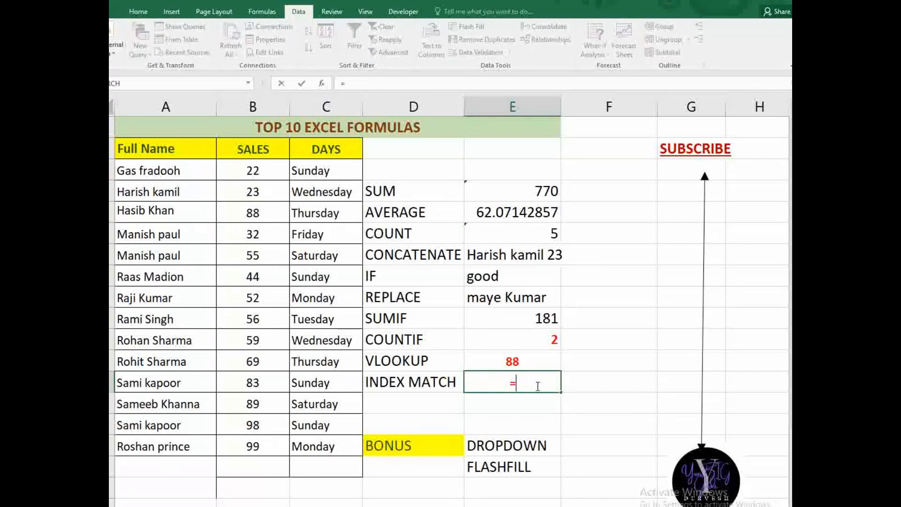
{"action": "type", "text": "INDEX"}
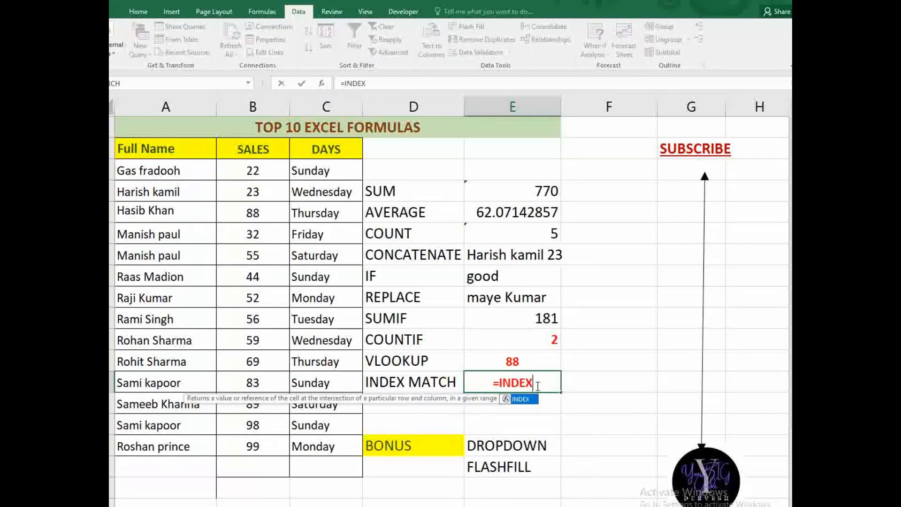
{"action": "type", "text": "("}
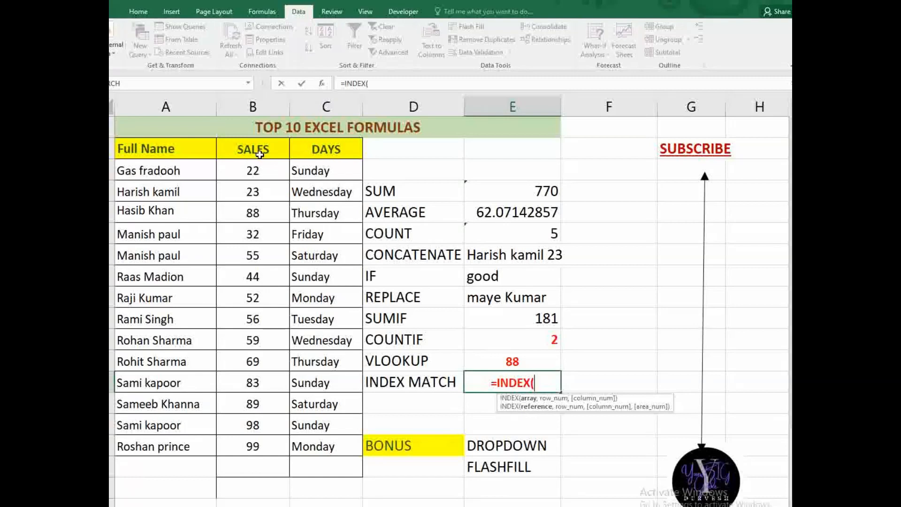
{"action": "left_click_drag", "start_coordinate": [259, 154], "coordinate": [267, 444]}
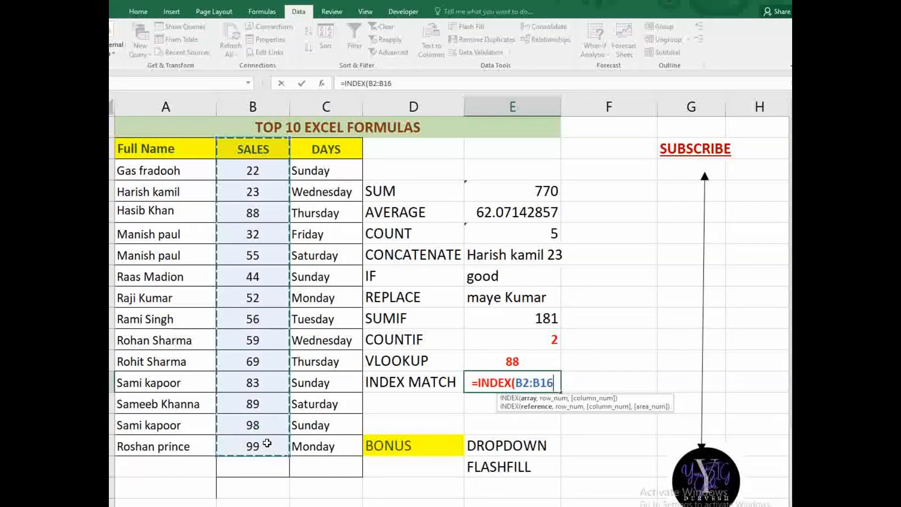
{"action": "type", "text": ","}
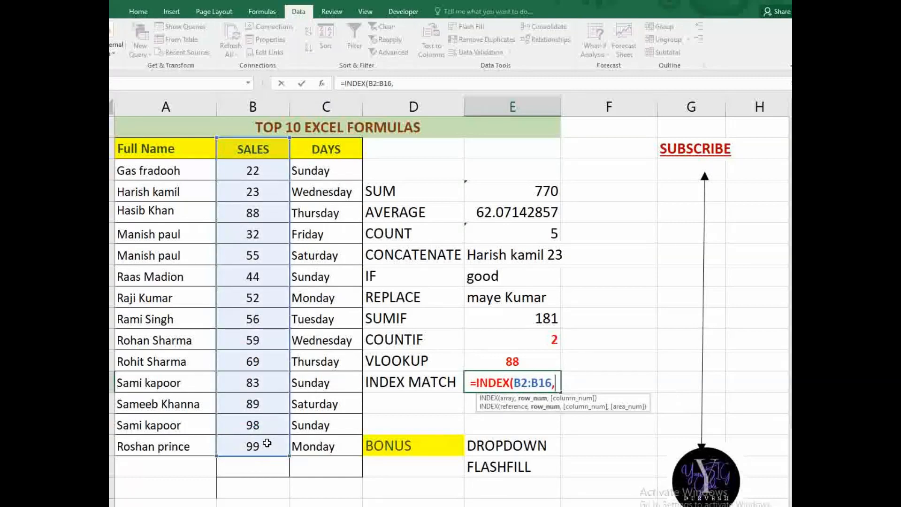
{"action": "type", "text": "MATCH("}
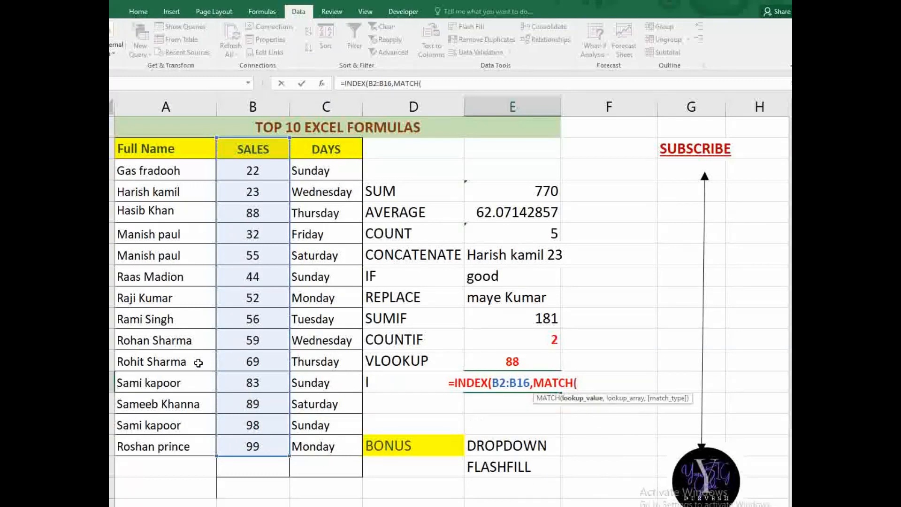
{"action": "left_click", "coordinate": [166, 298]}
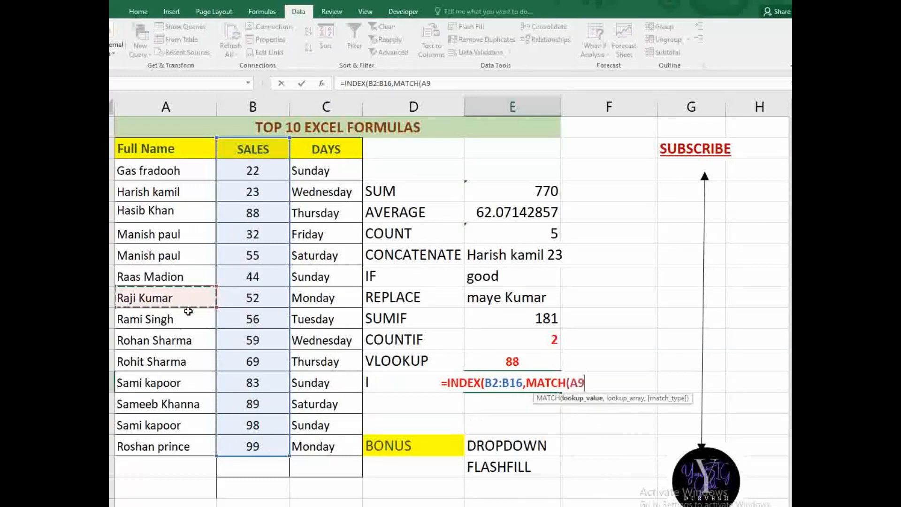
{"action": "type", "text": ","}
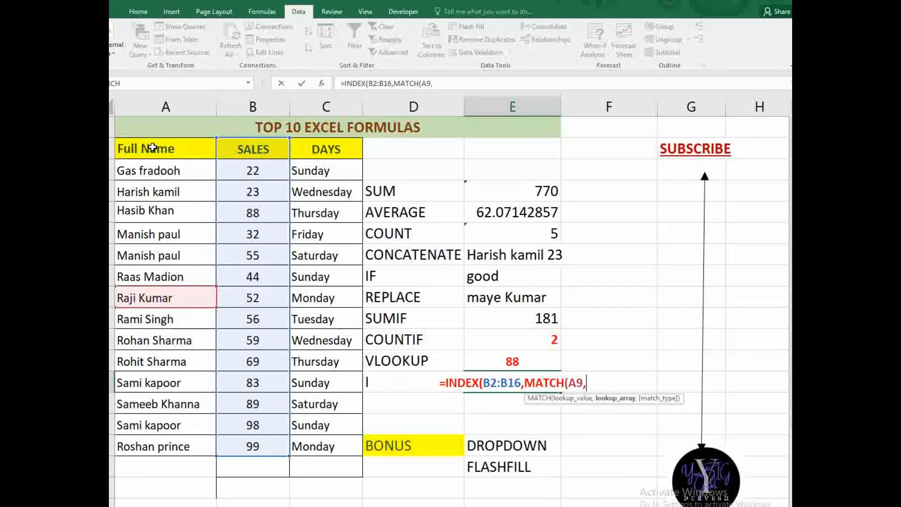
{"action": "left_click_drag", "start_coordinate": [153, 148], "coordinate": [149, 445]}
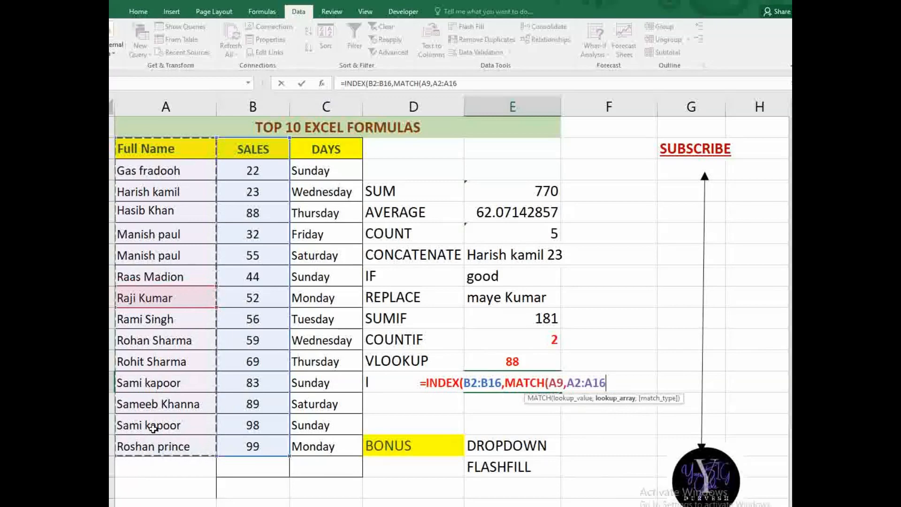
{"action": "type", "text": ","}
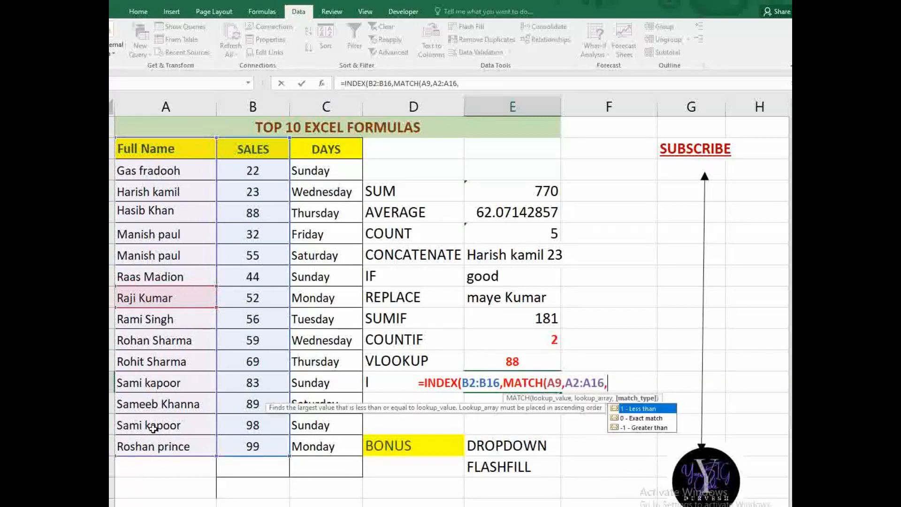
{"action": "type", "text": "0))"}
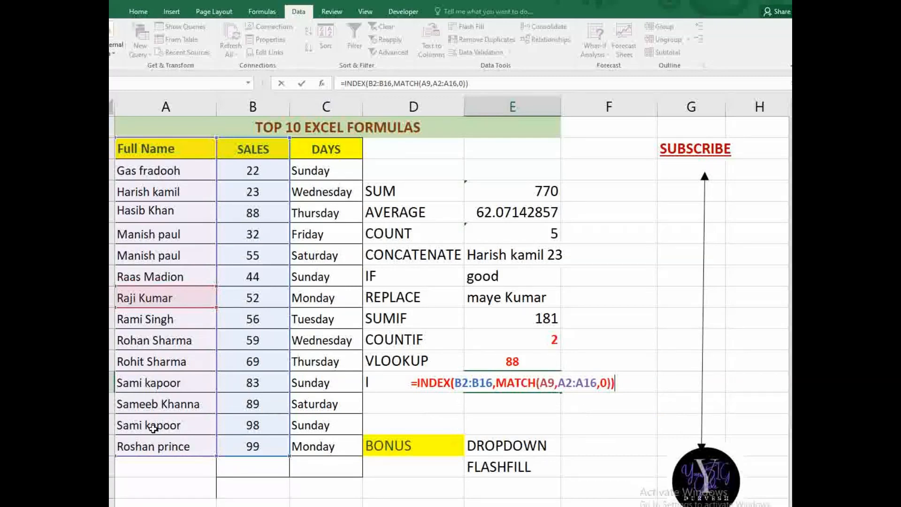
{"action": "key", "text": "Return"}
{"action": "left_click", "coordinate": [494, 377]}
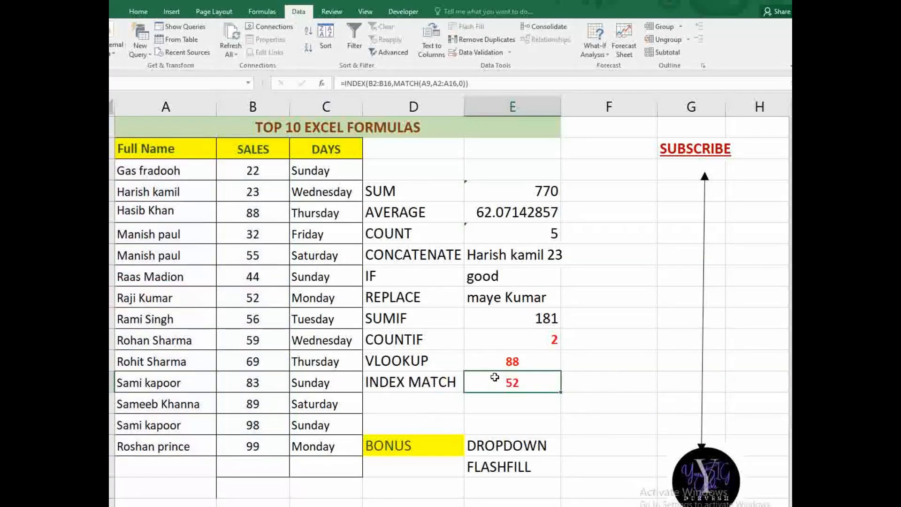
{"action": "left_click", "coordinate": [261, 297]}
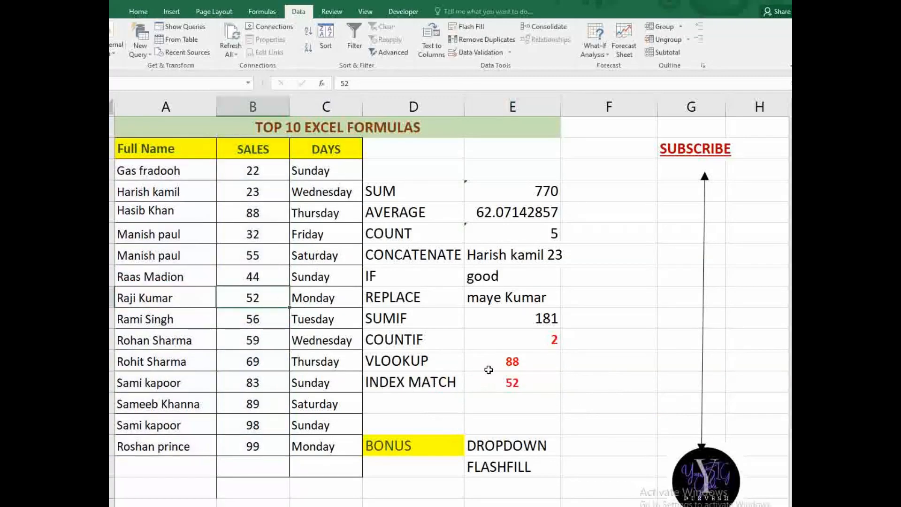
{"action": "left_click", "coordinate": [493, 384]}
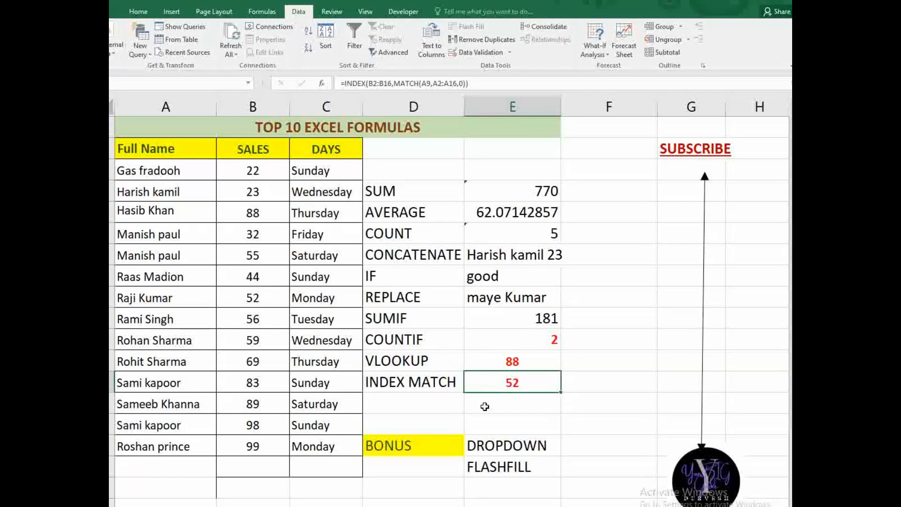
{"action": "left_click", "coordinate": [532, 449]}
{"action": "left_click", "coordinate": [519, 470]}
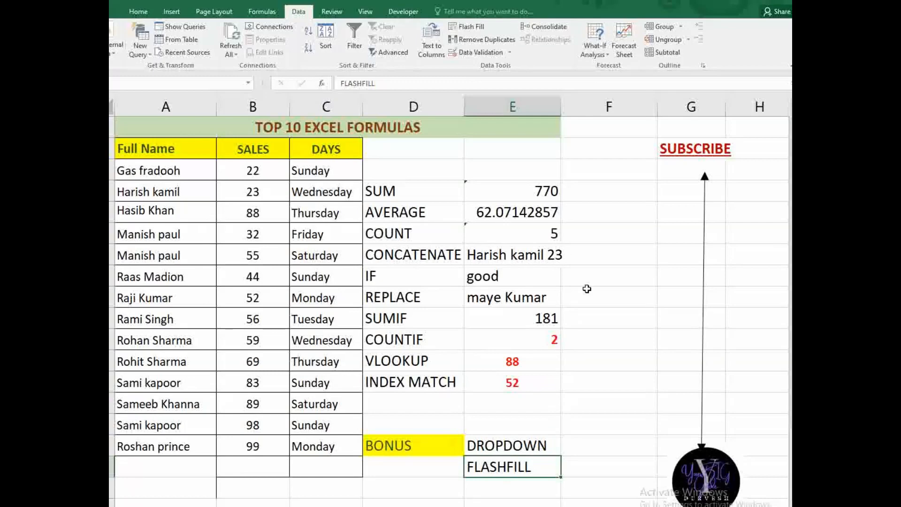
{"action": "left_click", "coordinate": [602, 206]}
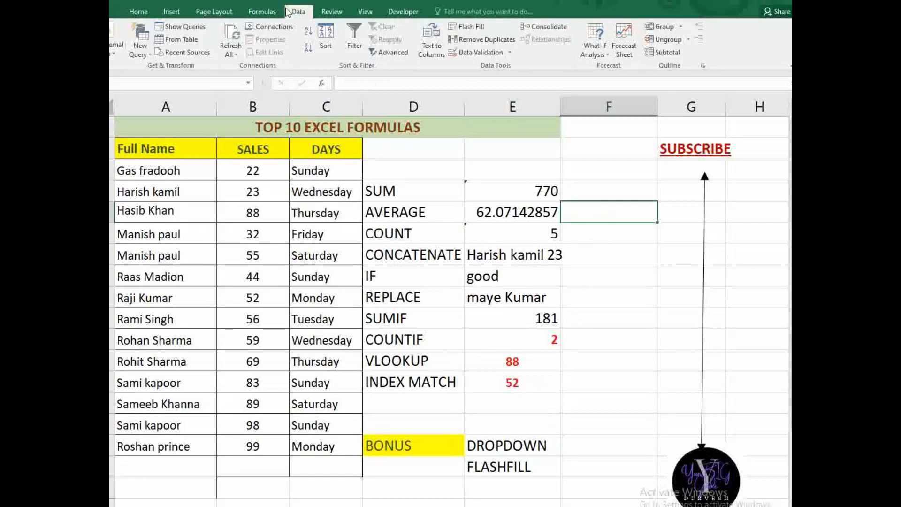
- Add a List data validation sourced from $A$3:$A$16 to the column F cell
{"action": "left_click", "coordinate": [488, 52]}
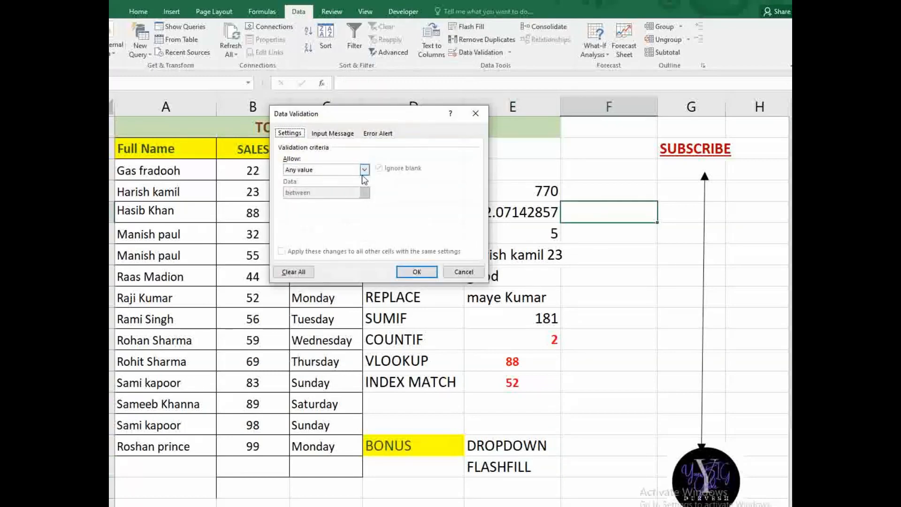
{"action": "left_click", "coordinate": [365, 169]}
{"action": "left_click", "coordinate": [305, 199]}
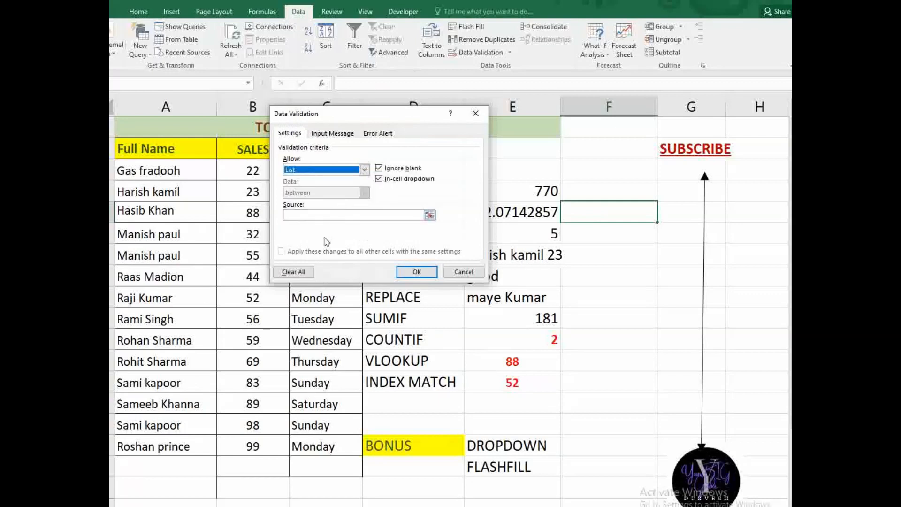
{"action": "left_click", "coordinate": [308, 215]}
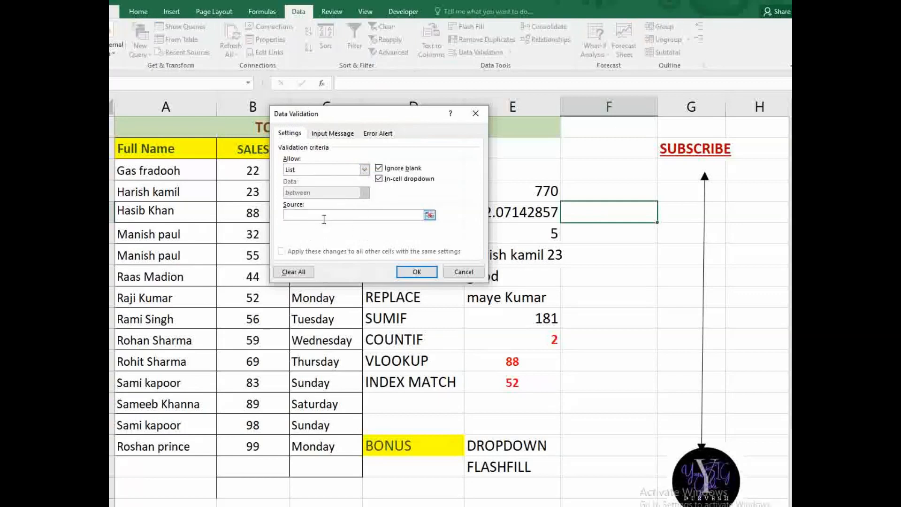
{"action": "left_click_drag", "start_coordinate": [156, 170], "coordinate": [206, 446]}
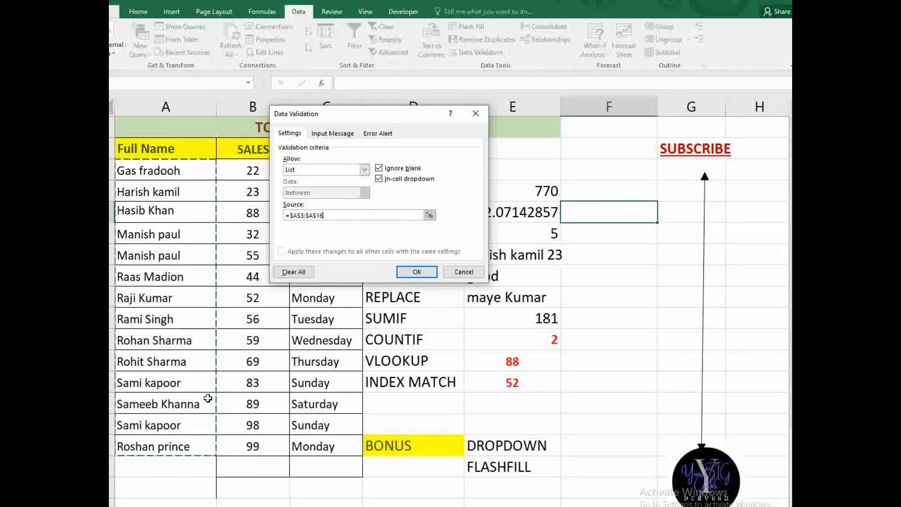
{"action": "left_click", "coordinate": [416, 272]}
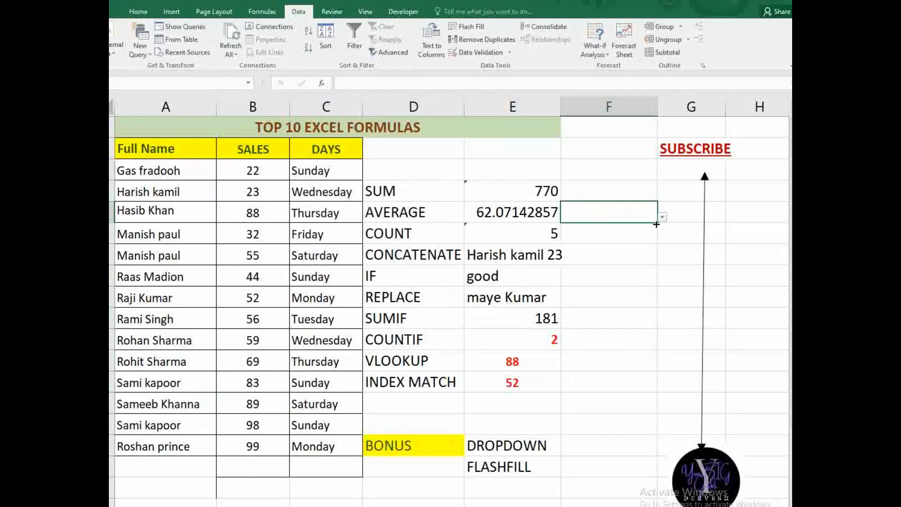
{"action": "left_click_drag", "start_coordinate": [658, 224], "coordinate": [657, 413]}
{"action": "left_click", "coordinate": [685, 273]}
{"action": "left_click", "coordinate": [655, 275]}
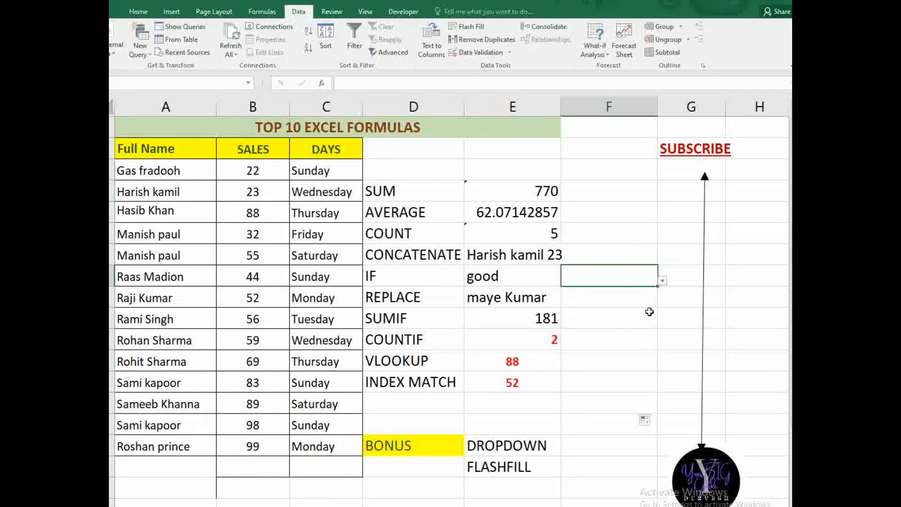
{"action": "left_click", "coordinate": [662, 281]}
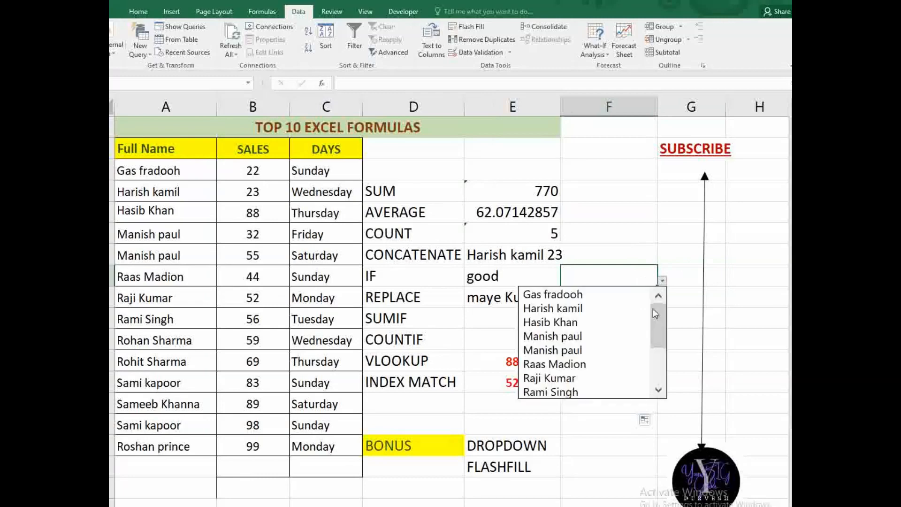
{"action": "left_click", "coordinate": [615, 357]}
{"action": "left_click", "coordinate": [625, 220]}
{"action": "left_click", "coordinate": [662, 218]}
{"action": "left_click", "coordinate": [620, 253]}
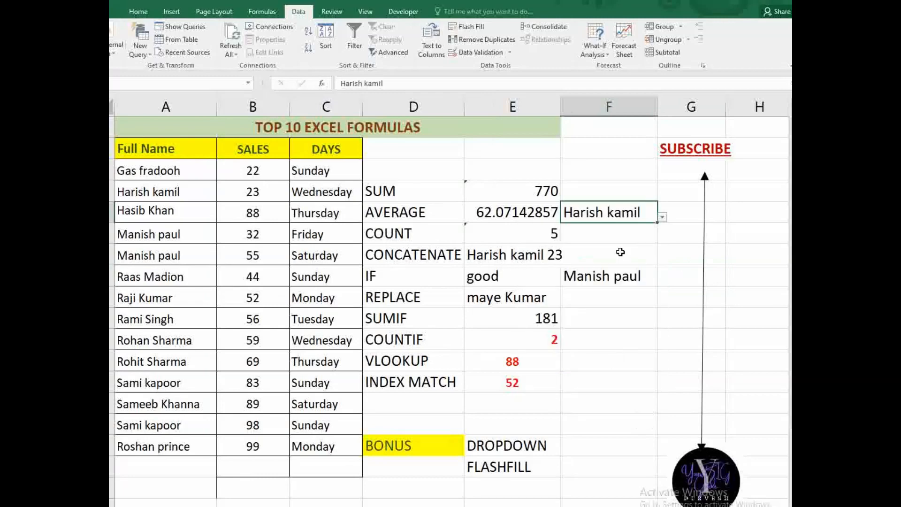
{"action": "left_click", "coordinate": [613, 359]}
{"action": "left_click", "coordinate": [662, 365]}
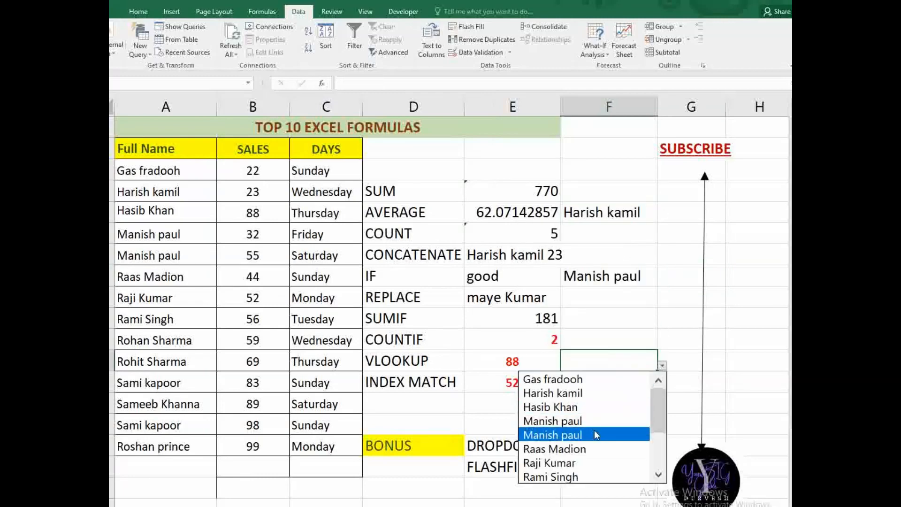
{"action": "left_click", "coordinate": [607, 448]}
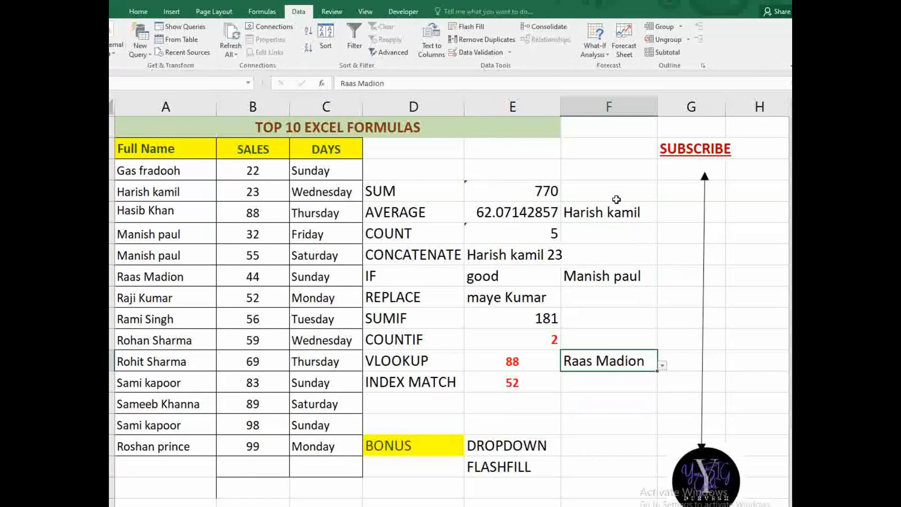
{"action": "left_click_drag", "start_coordinate": [615, 199], "coordinate": [628, 448]}
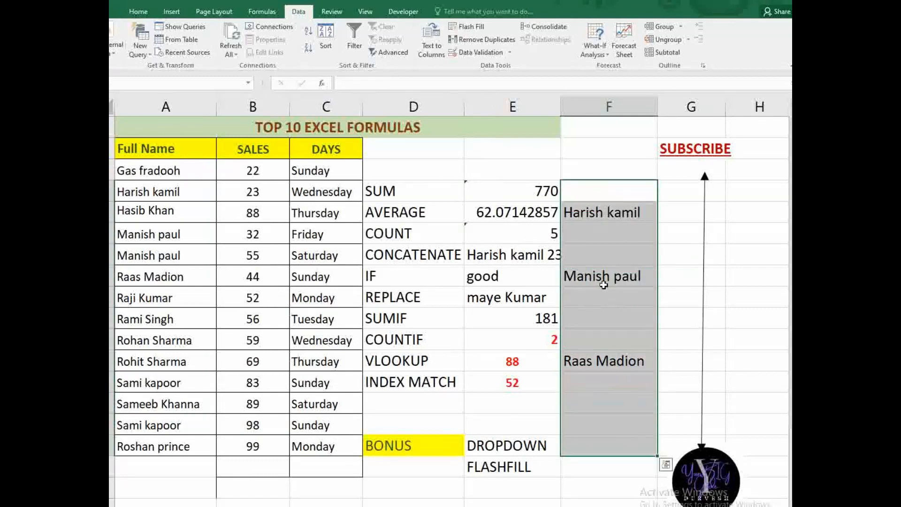
- Clear all data validation from the column F cells and delete the picked names
{"action": "left_click", "coordinate": [466, 51]}
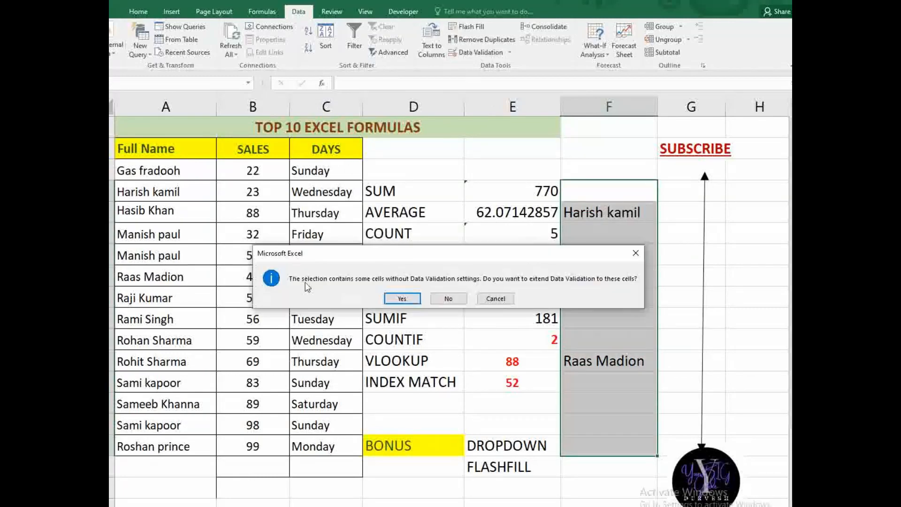
{"action": "left_click", "coordinate": [402, 298]}
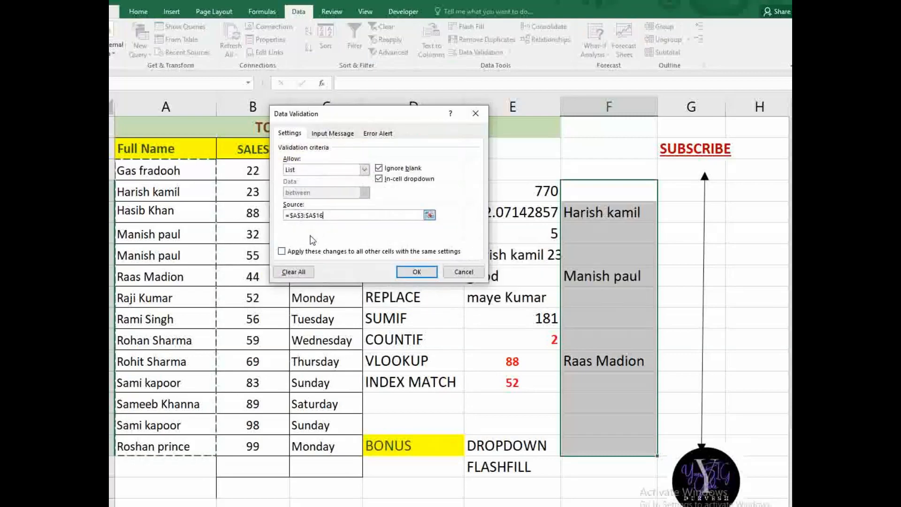
{"action": "left_click", "coordinate": [293, 271]}
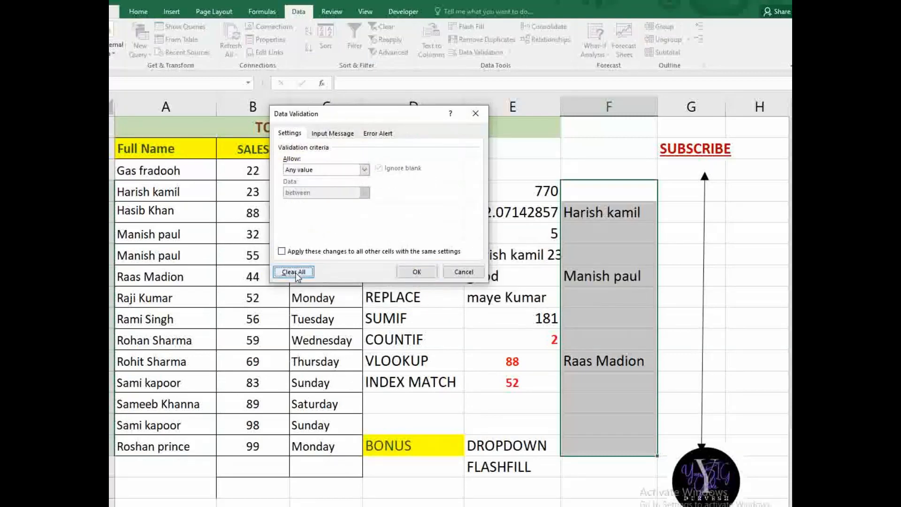
{"action": "left_click", "coordinate": [417, 272]}
{"action": "key", "text": "Delete"}
{"action": "left_click", "coordinate": [614, 257]}
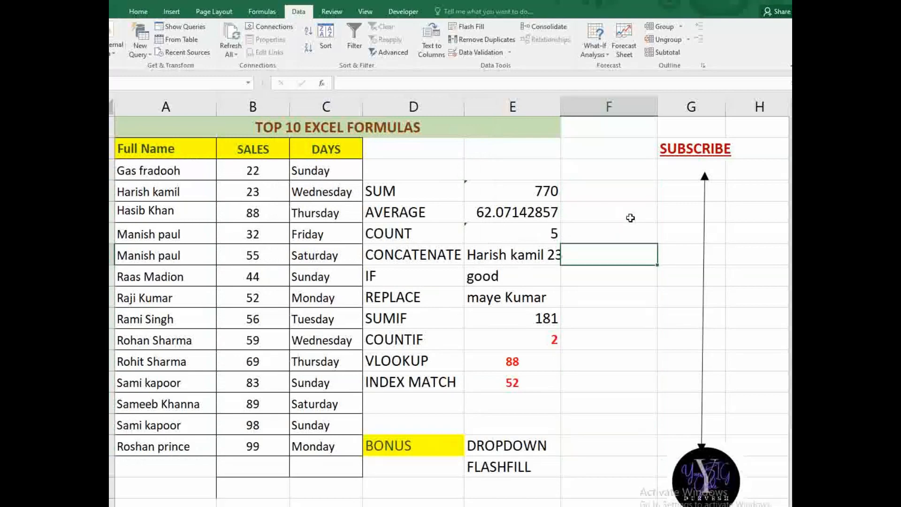
{"action": "left_click", "coordinate": [629, 216]}
{"action": "left_click", "coordinate": [640, 272]}
{"action": "left_click", "coordinate": [634, 343]}
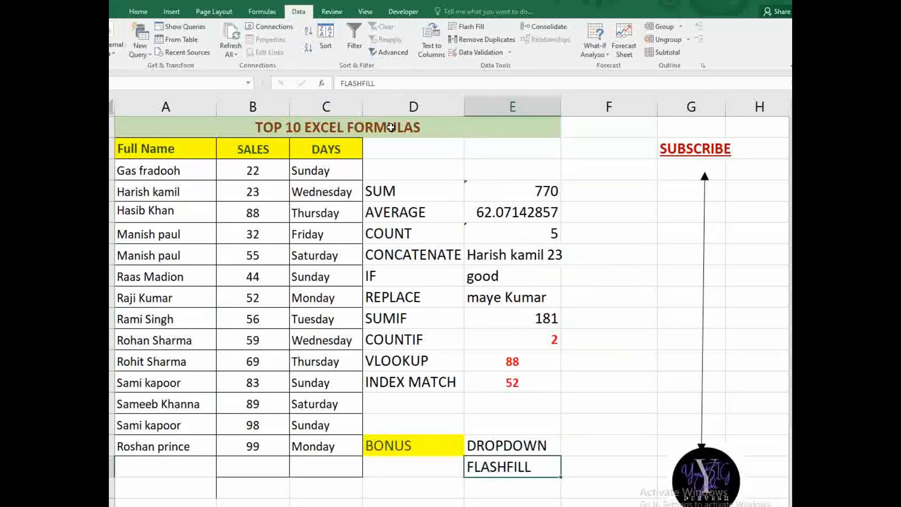
- Delete formula columns D and E, then the column holding the SUBSCRIBE arrow
{"action": "left_click_drag", "start_coordinate": [392, 108], "coordinate": [541, 109]}
{"action": "right_click", "coordinate": [541, 109]}
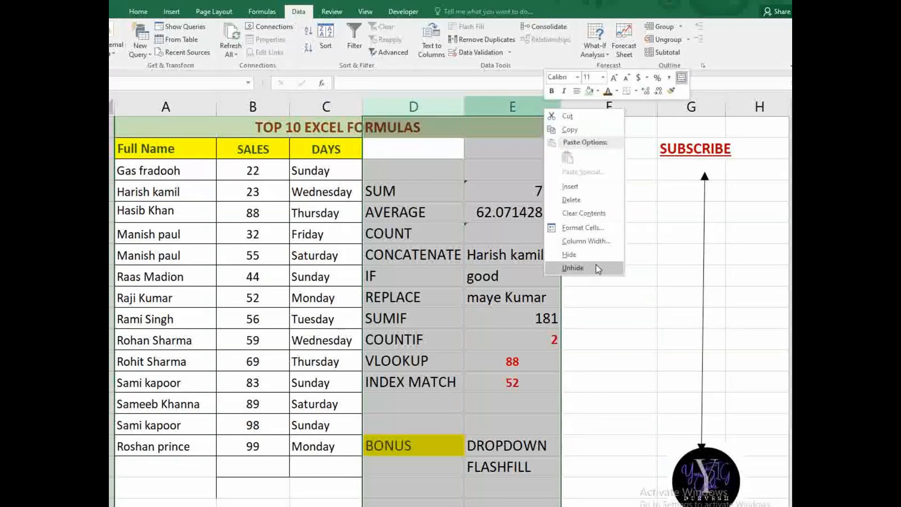
{"action": "left_click", "coordinate": [588, 207]}
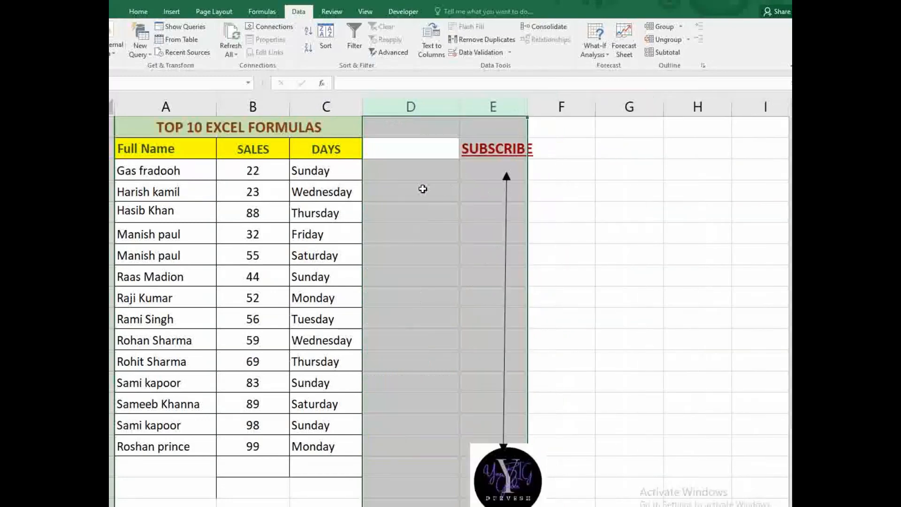
{"action": "left_click", "coordinate": [422, 190]}
{"action": "left_click", "coordinate": [493, 107]}
{"action": "right_click", "coordinate": [493, 108]}
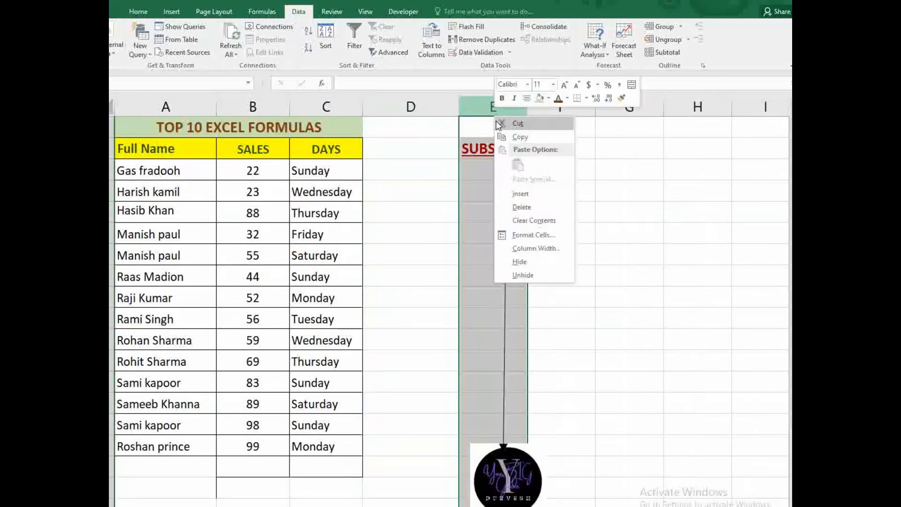
{"action": "left_click", "coordinate": [531, 244]}
- Move the logo picture up and to the right
{"action": "left_click", "coordinate": [548, 318]}
{"action": "left_click_drag", "start_coordinate": [504, 456], "coordinate": [701, 348]}
{"action": "left_click", "coordinate": [629, 255]}
{"action": "left_click", "coordinate": [453, 176]}
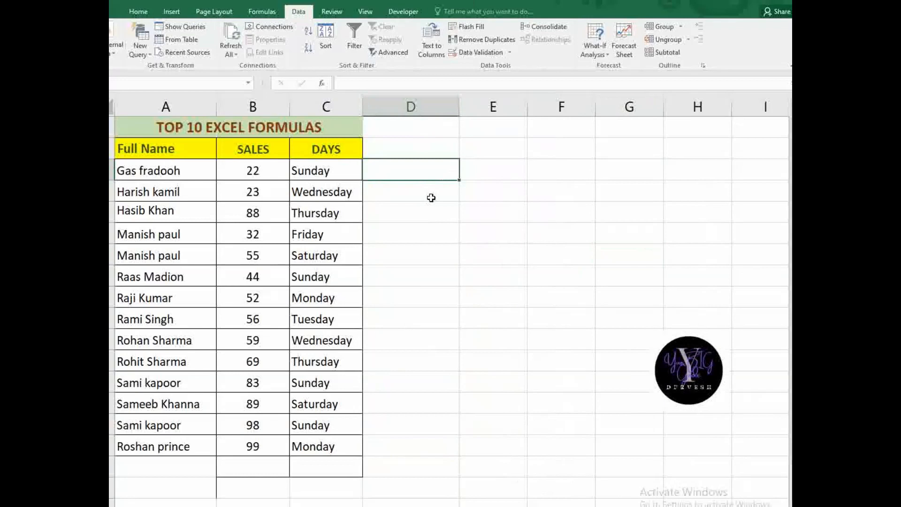
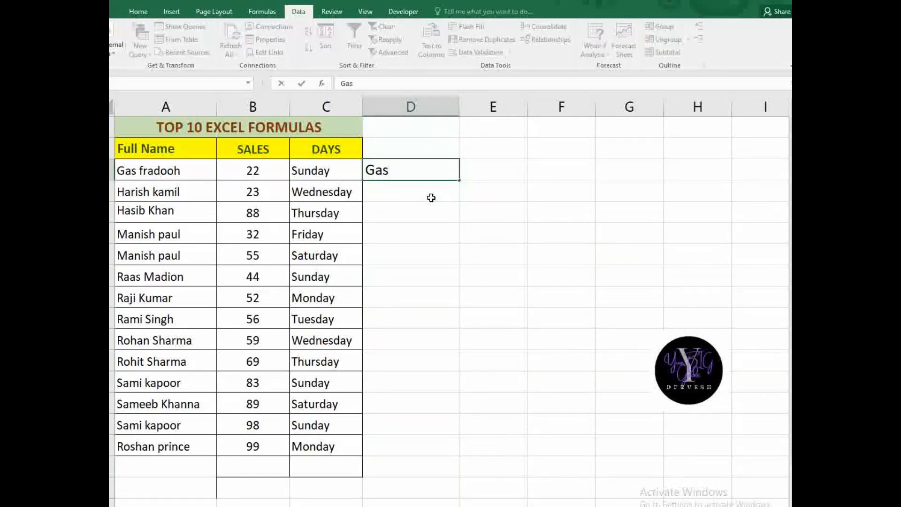
{"action": "key", "text": "Tab"}
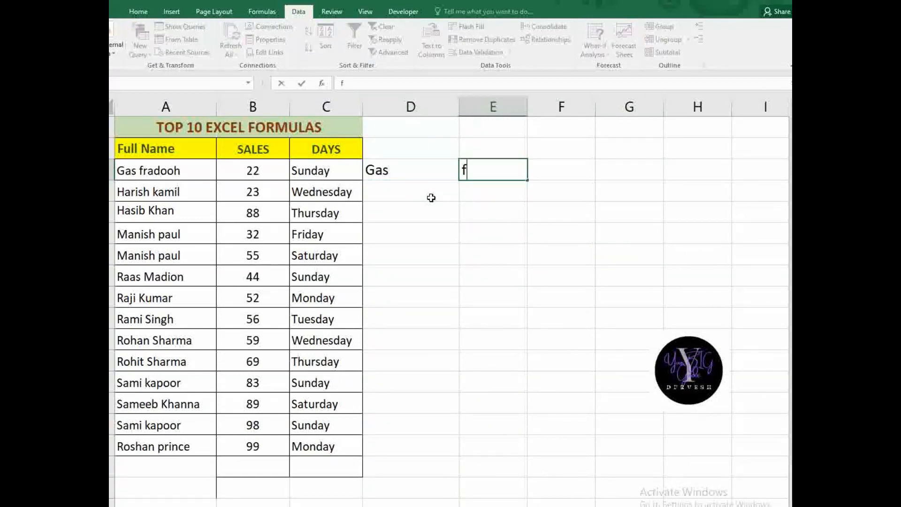
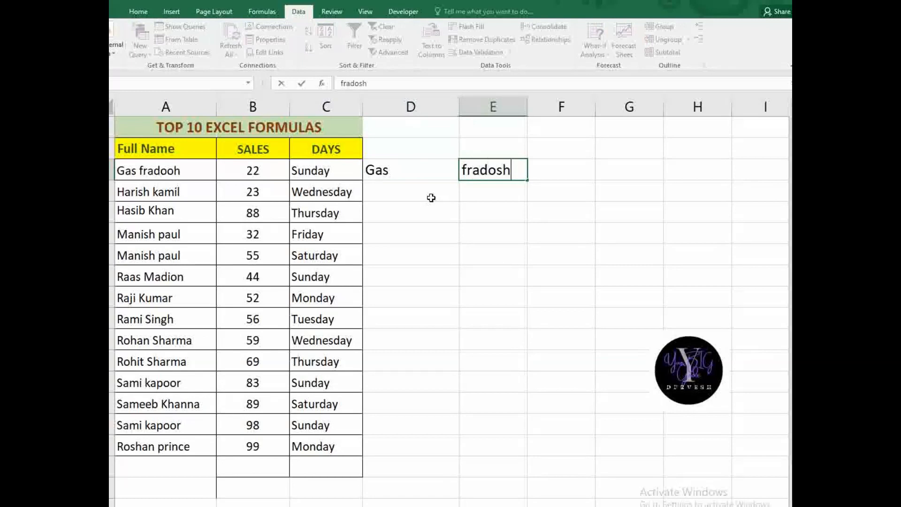
{"action": "left_click", "coordinate": [430, 197]}
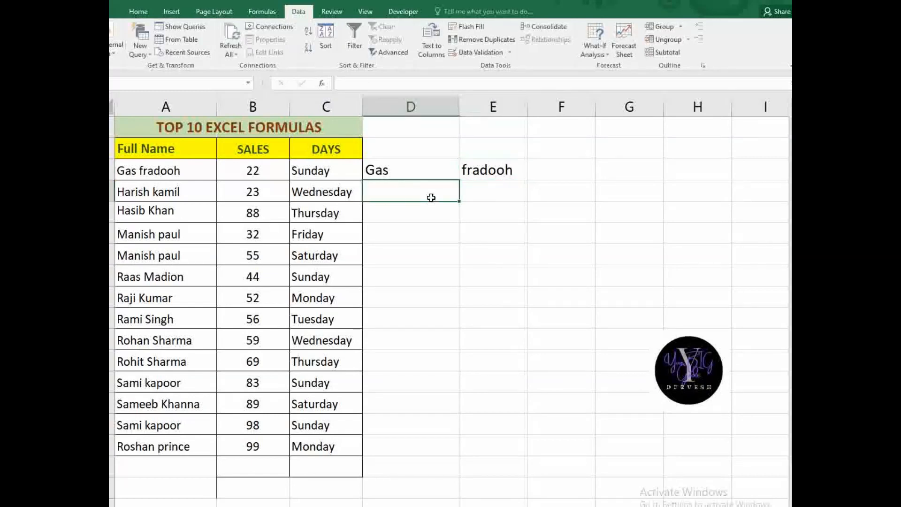
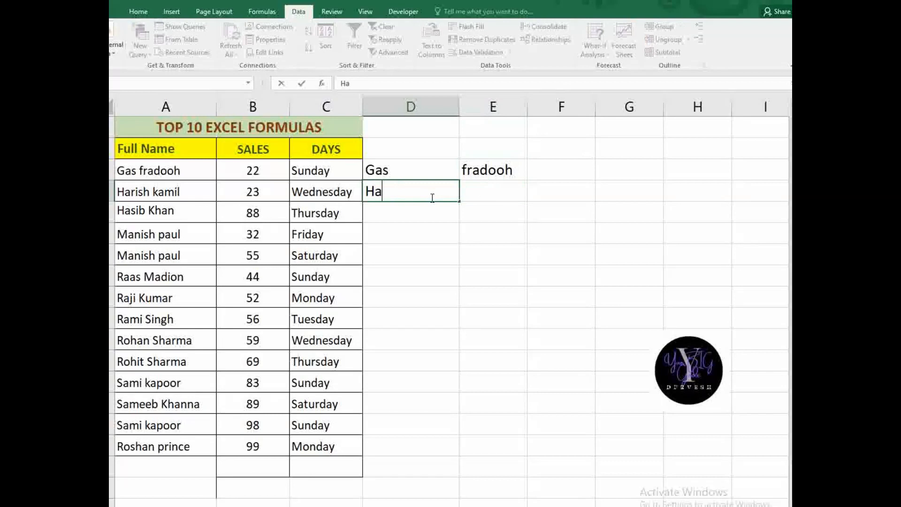
{"action": "key", "text": "Tab"}
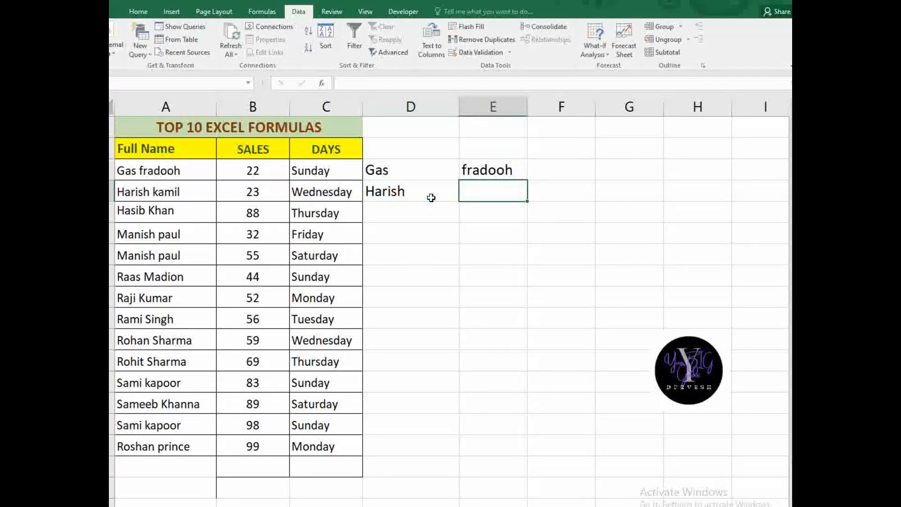
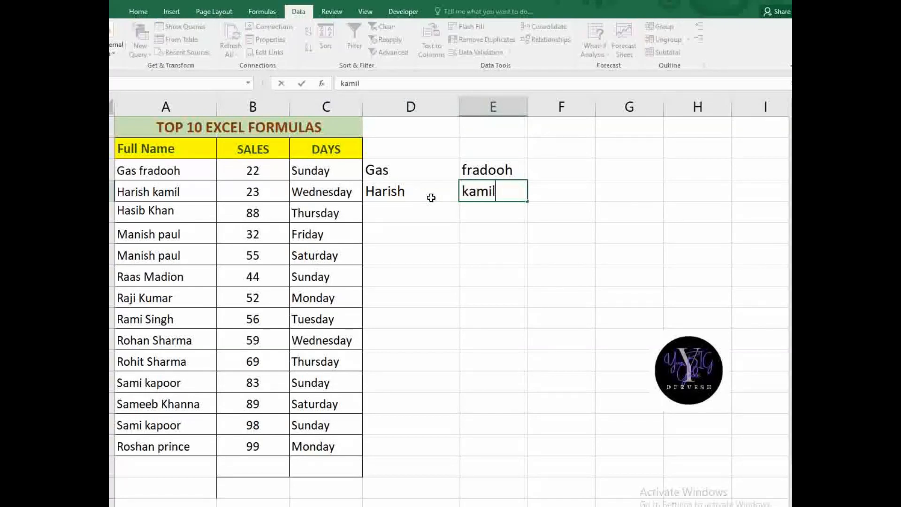
{"action": "key", "text": "Return"}
- Flash Fill first names down column D and surnames down column E
{"action": "left_click", "coordinate": [416, 268]}
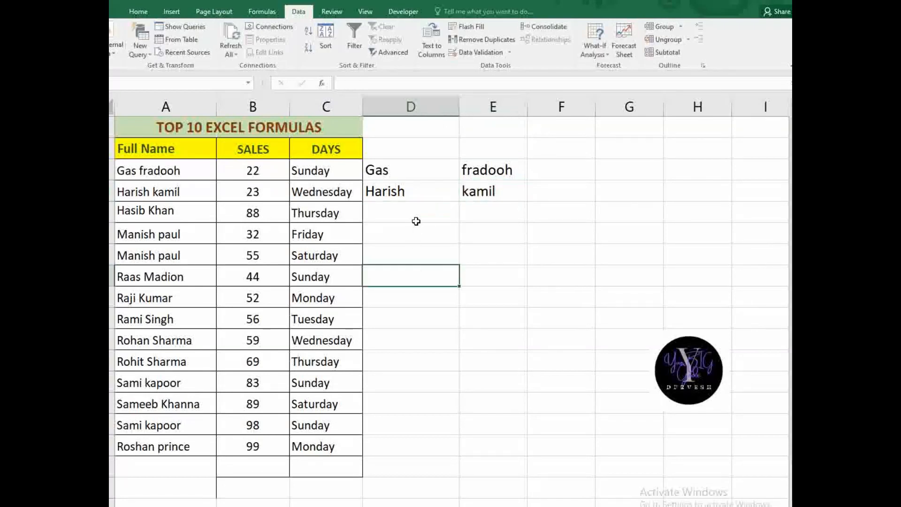
{"action": "left_click", "coordinate": [416, 217]}
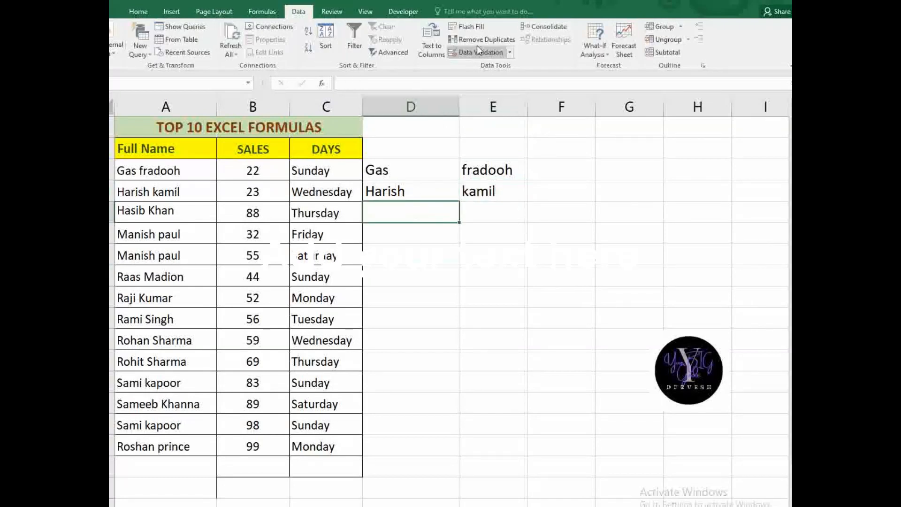
{"action": "left_click", "coordinate": [482, 26]}
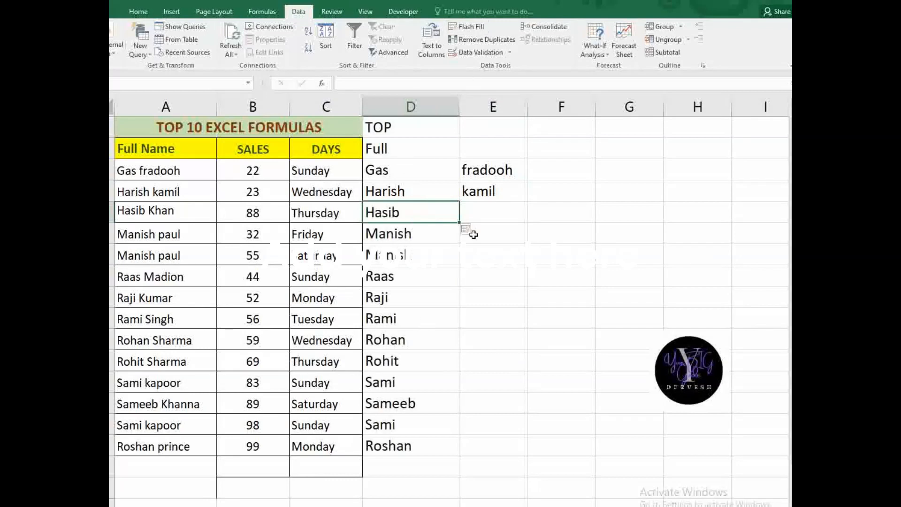
{"action": "left_click", "coordinate": [483, 210]}
{"action": "left_click", "coordinate": [469, 27]}
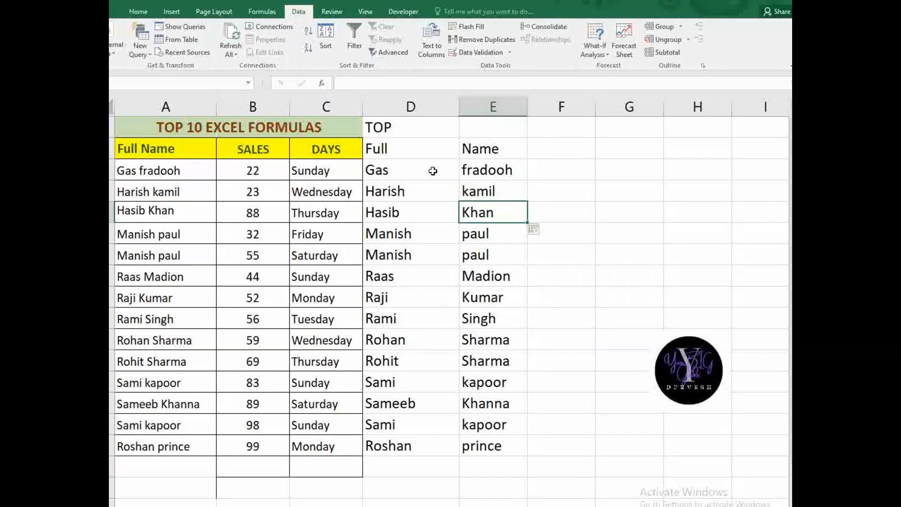
{"action": "left_click", "coordinate": [485, 142]}
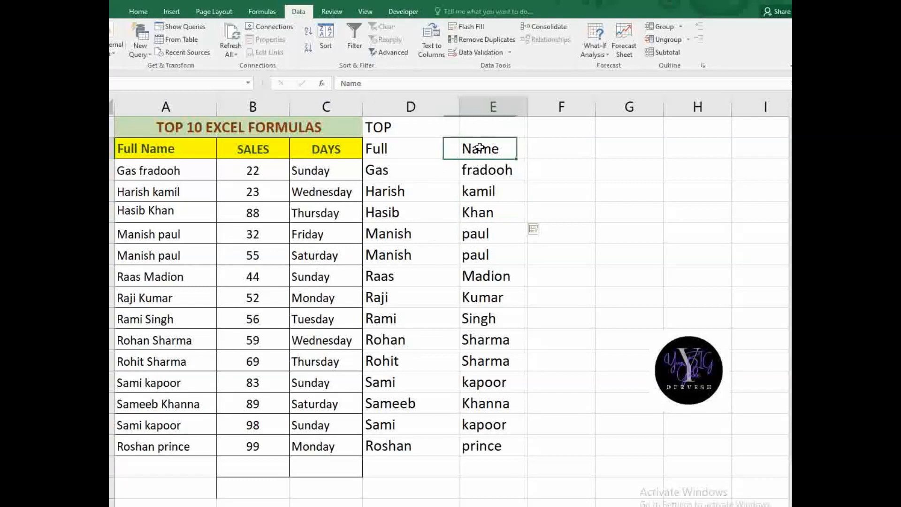
{"action": "left_click", "coordinate": [496, 417]}
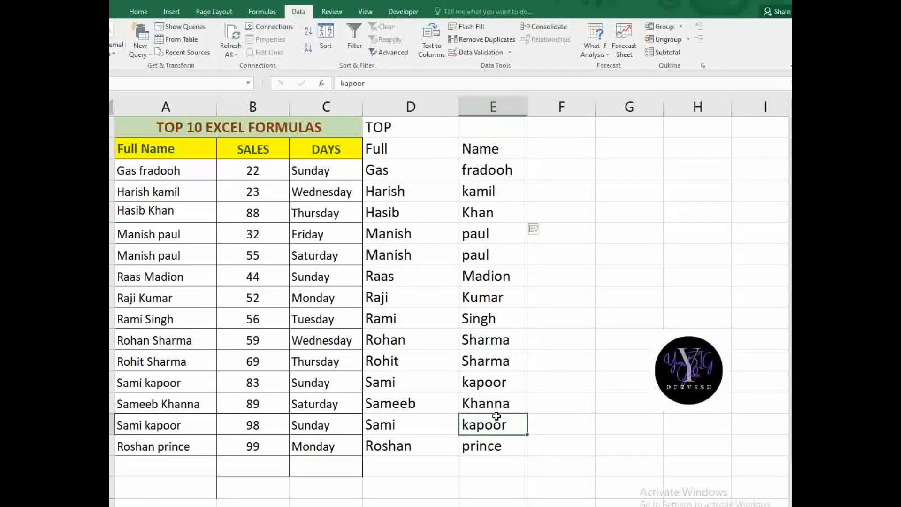